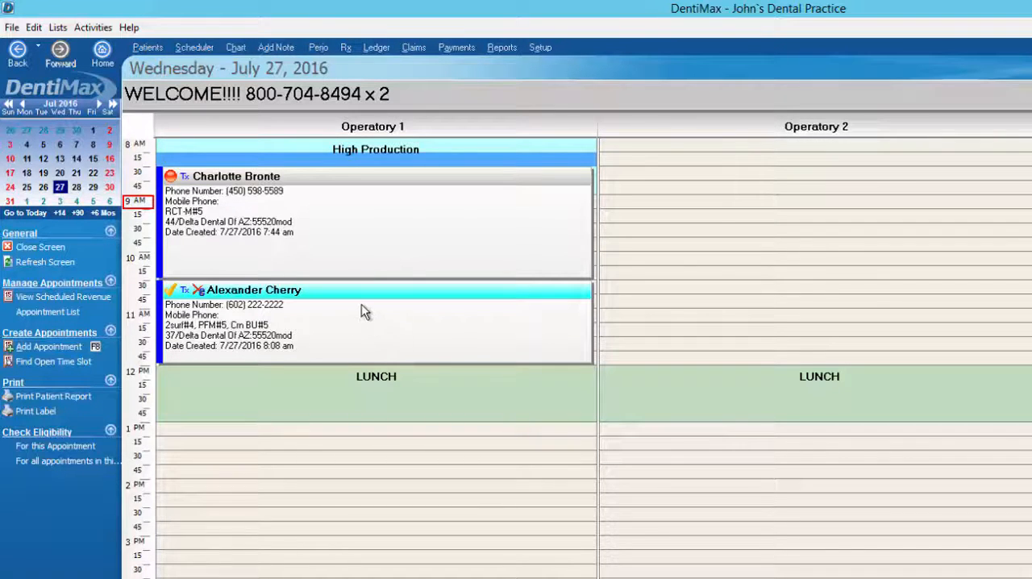
Open the 8:30 AM appointment in Operatory 1, review its planned service codes, and return to the schedule
left_click(257, 189)
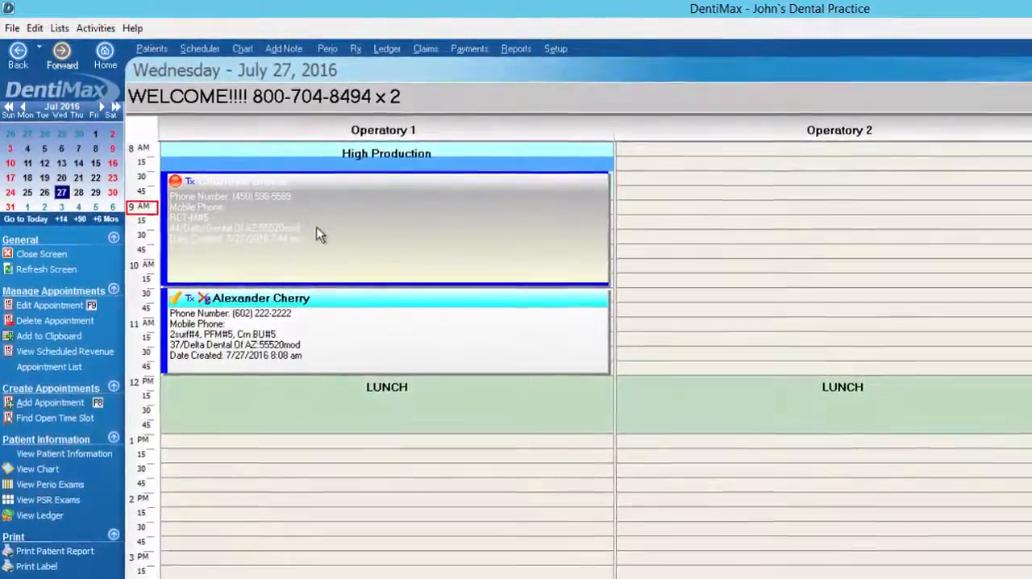
double_click(318, 231)
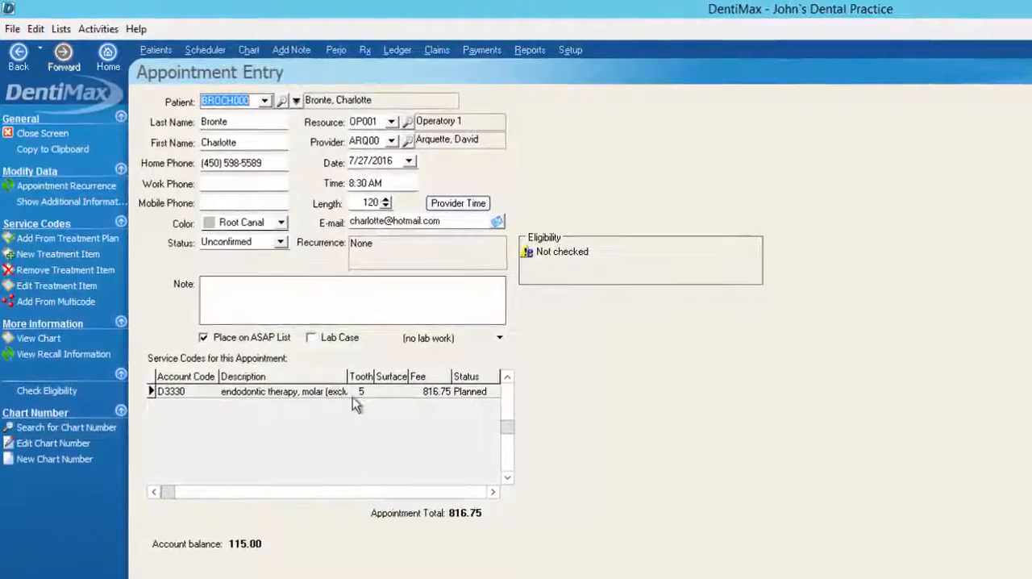
left_click(65, 137)
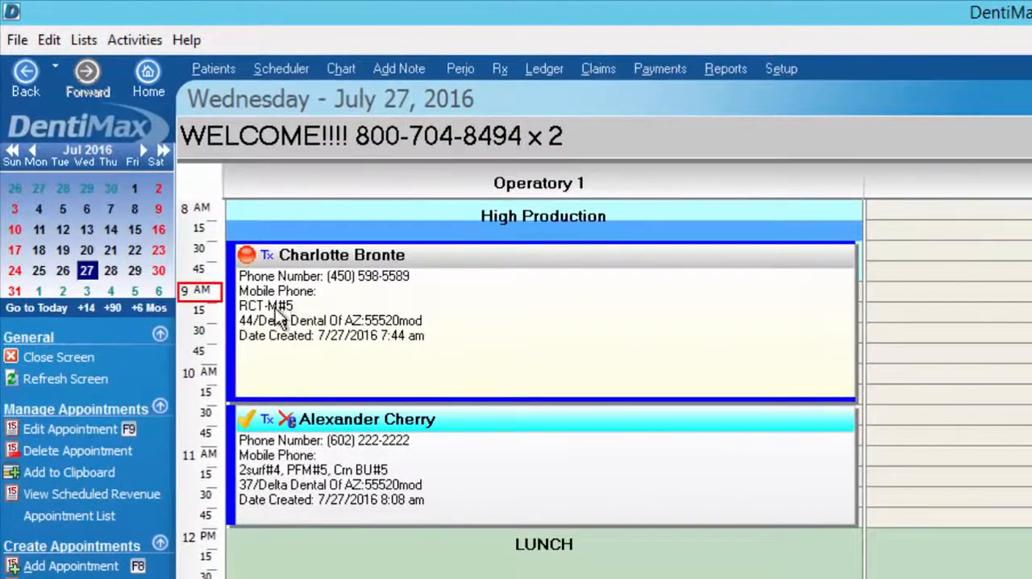
Change the status of the 8:30 AM appointment in Operatory 1 to Complete
mouse_move(736, 336)
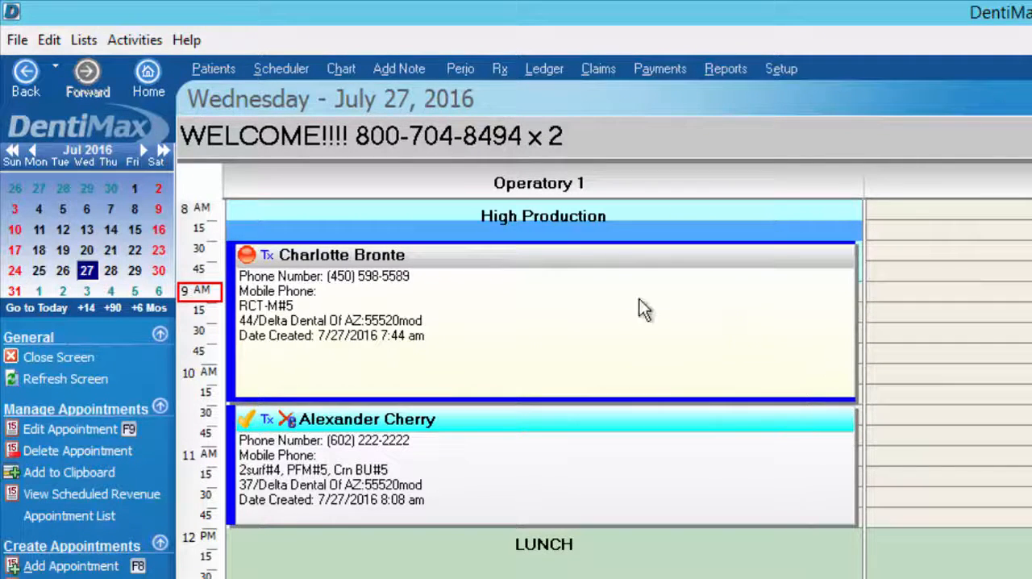
right_click(822, 324)
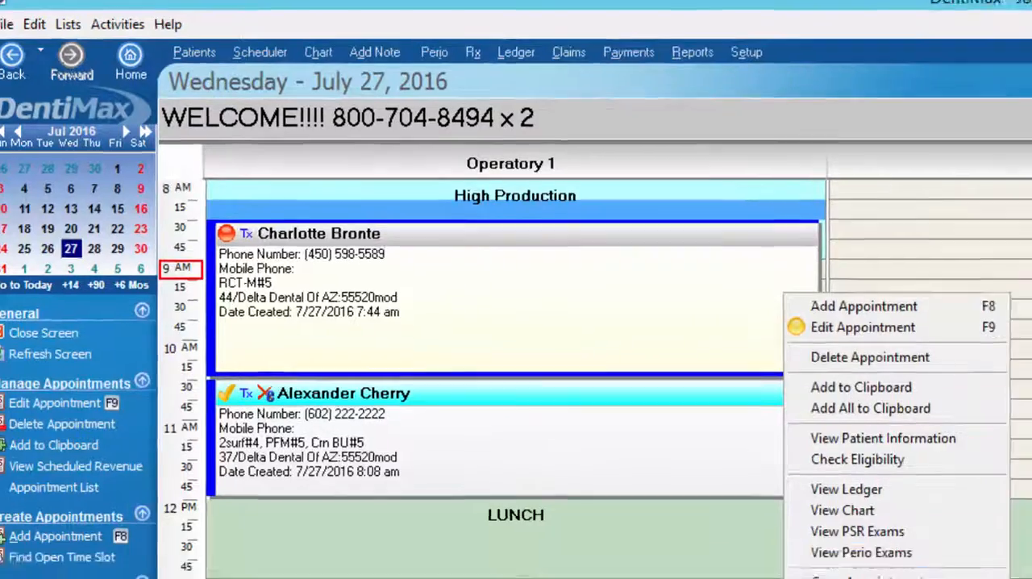
mouse_move(691, 549)
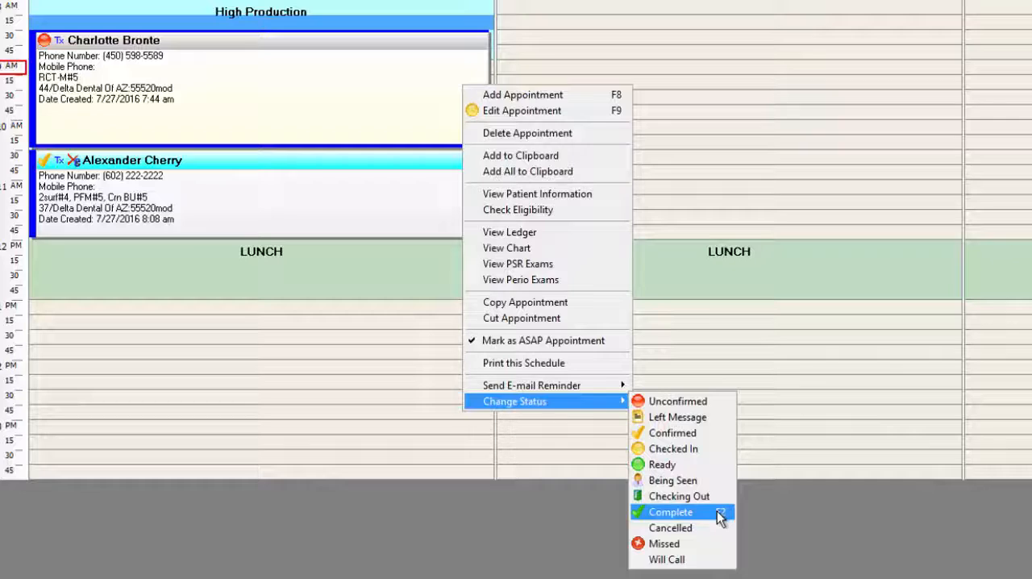
left_click(266, 74)
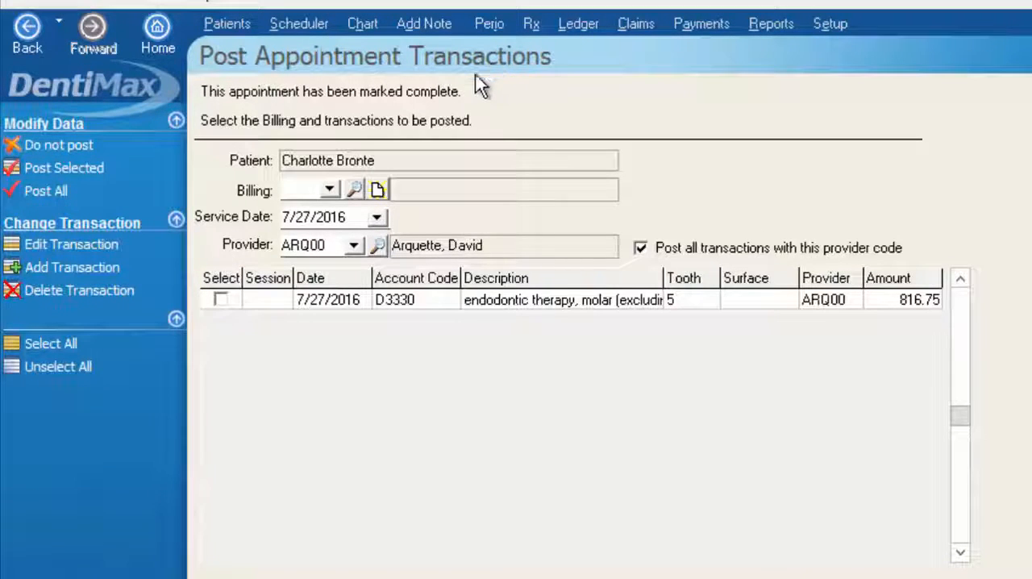
Post only the D3330 endodontic therapy transaction for tooth 5 to the ledger and leave the recall appointment to Schedule Later
left_click(222, 299)
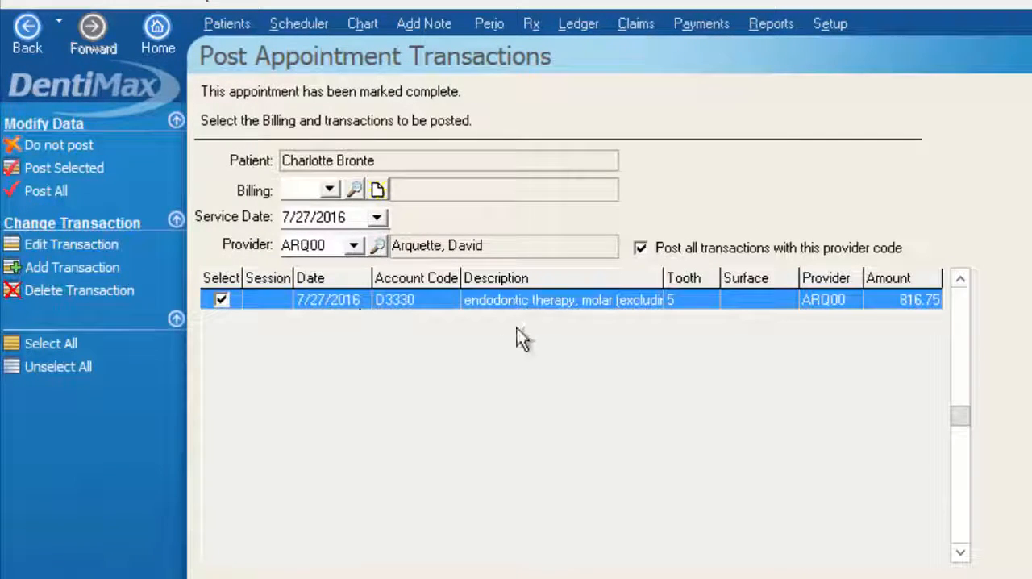
left_click(354, 245)
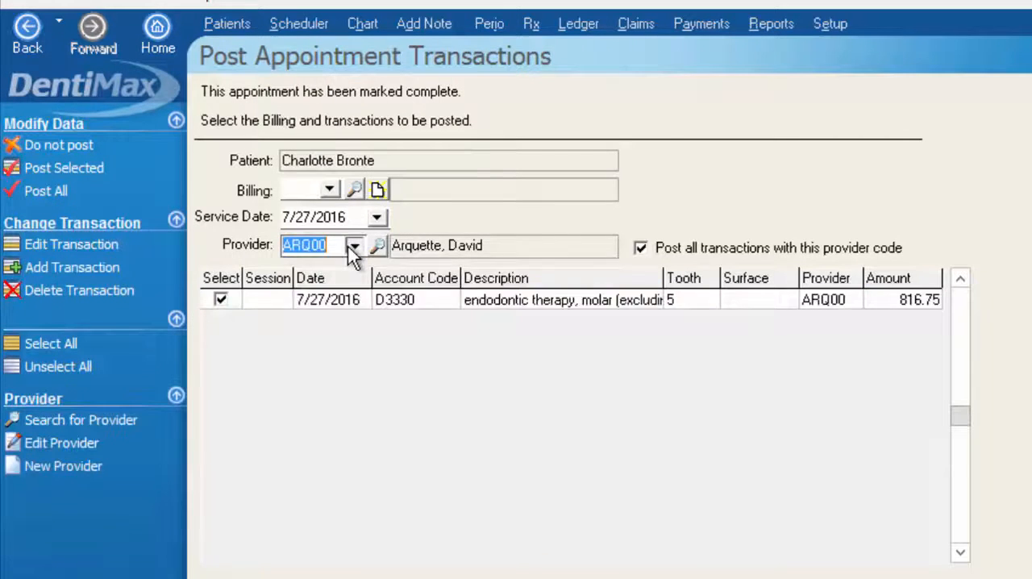
left_click(327, 293)
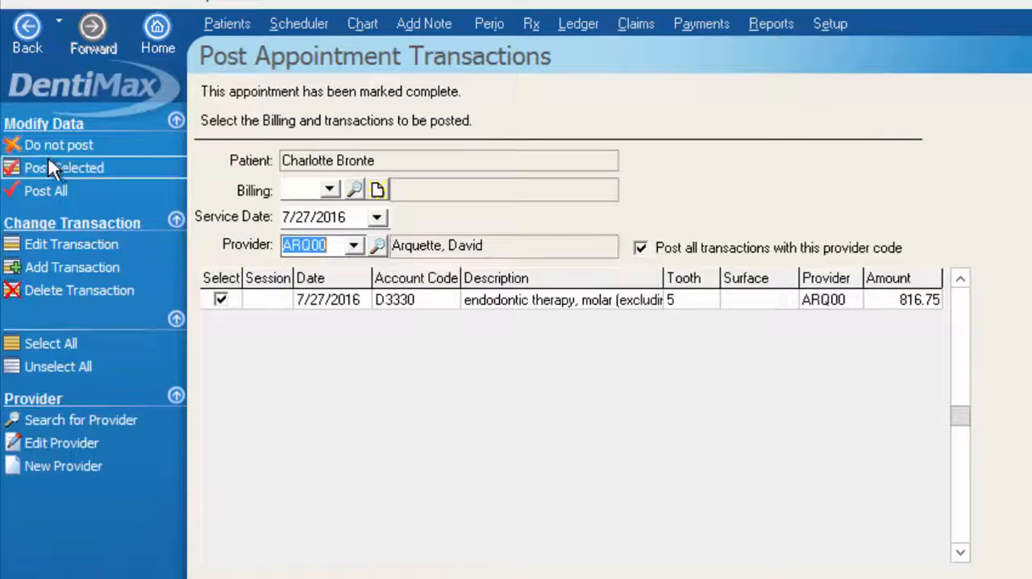
left_click(59, 169)
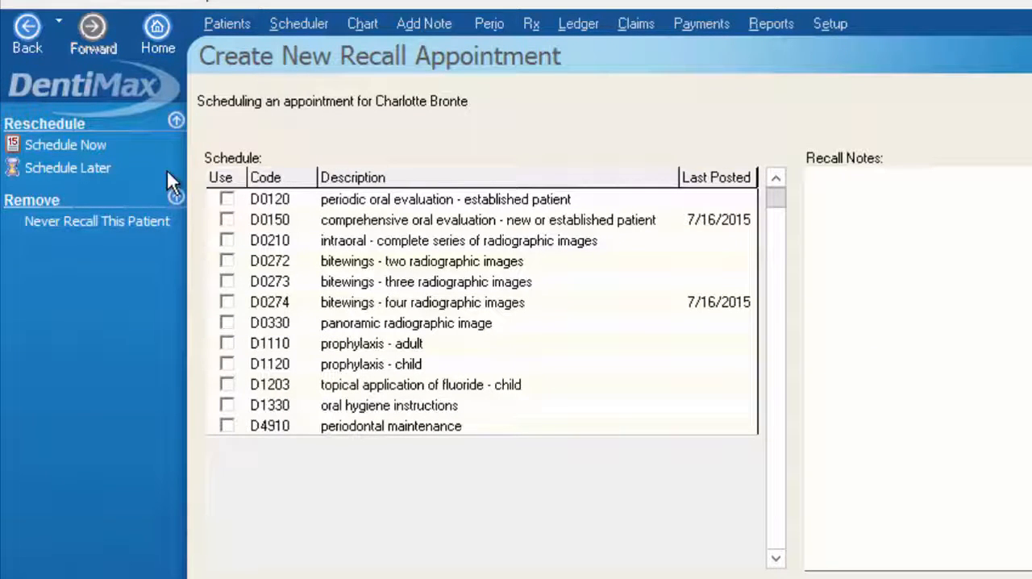
left_click(92, 166)
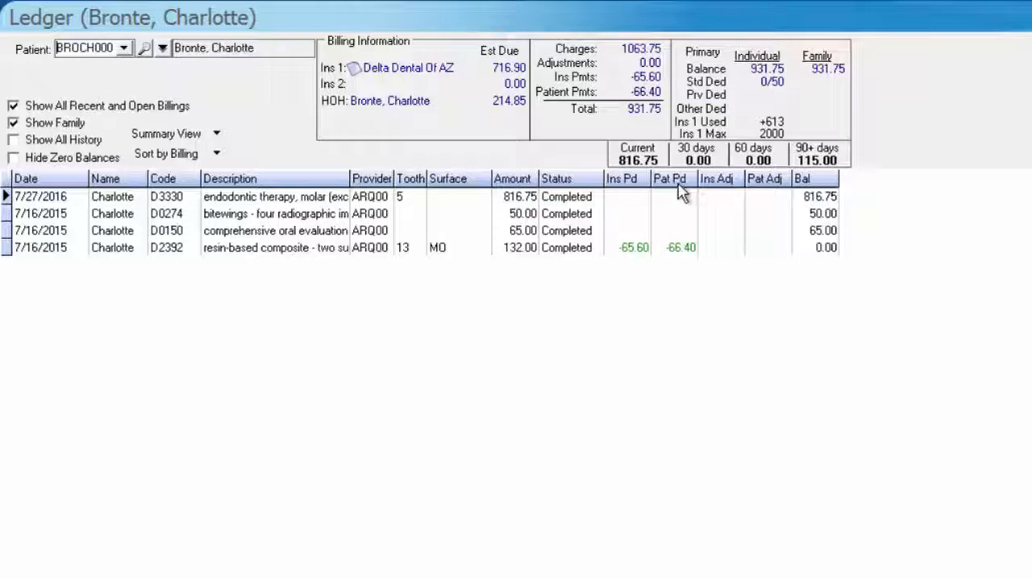
Reorder the ledger columns so Pat Pd follows Ins Adj, and try Surface as the last column before restoring it after Tooth
left_click_drag(671, 184, 743, 186)
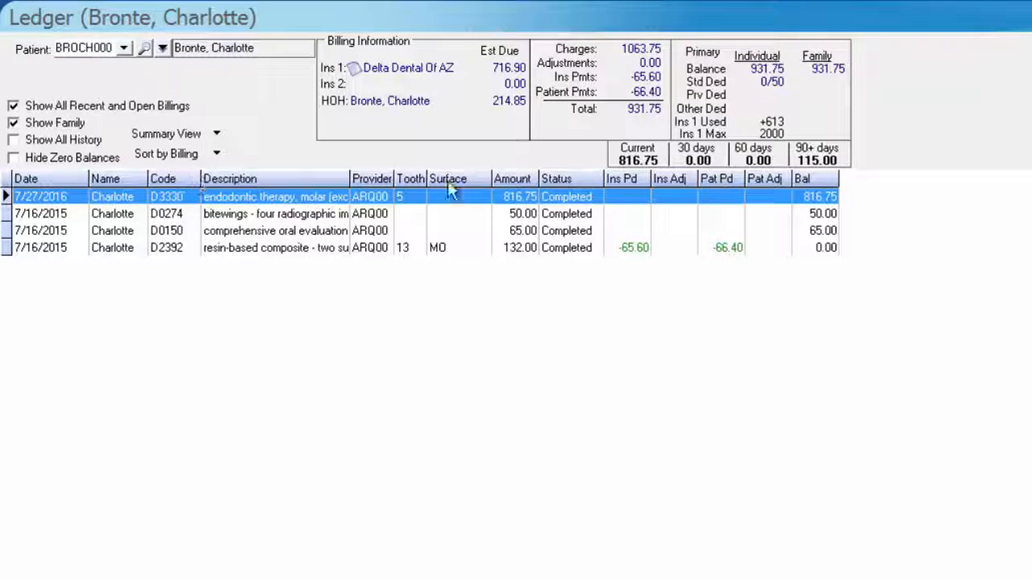
left_click_drag(440, 185, 847, 184)
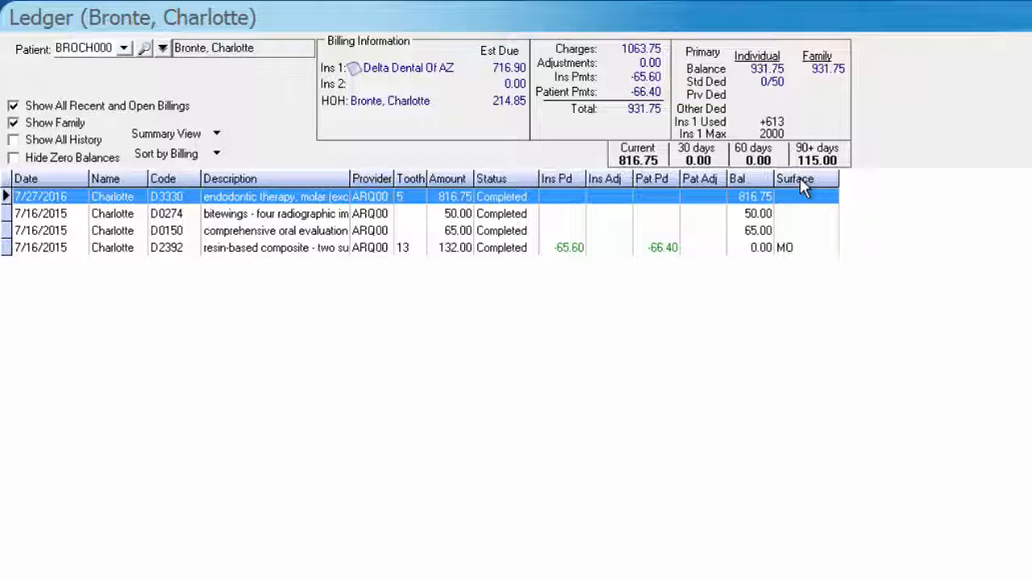
left_click_drag(796, 181, 454, 201)
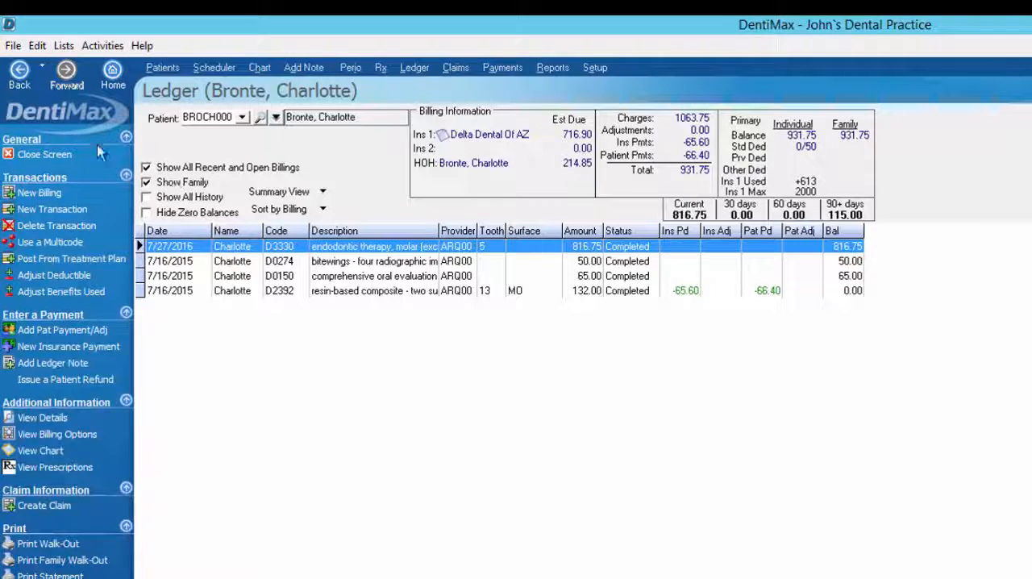
left_click(64, 45)
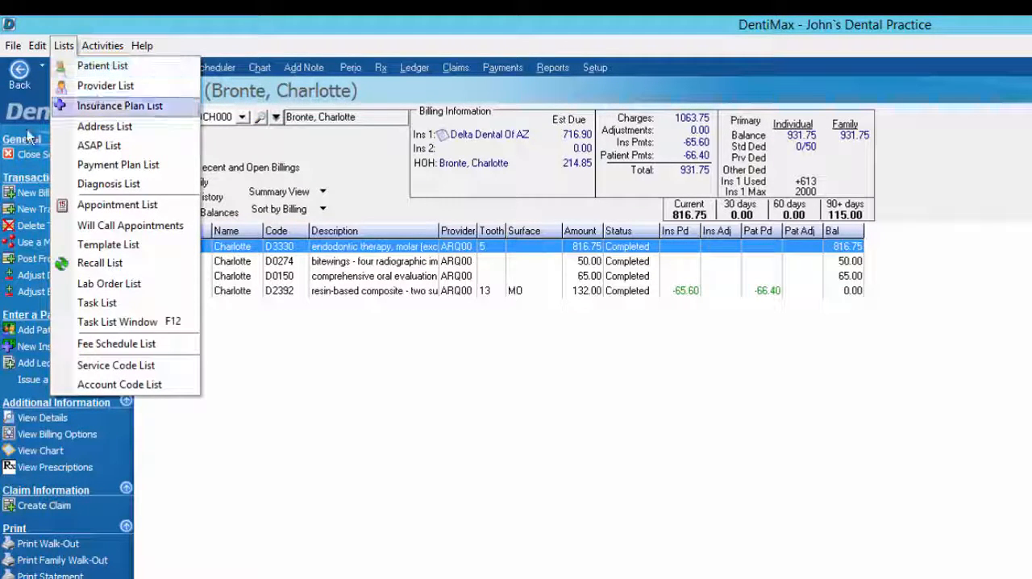
left_click(358, 463)
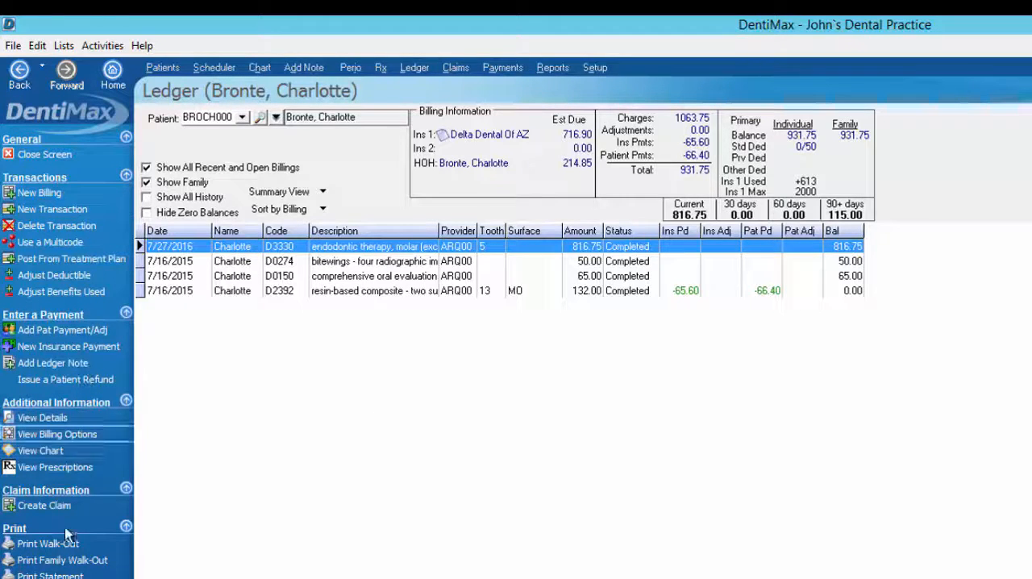
Customize the ledger view by adding the insurance 1 paid and insurance 2 paid fields to the viewed fields
right_click(734, 345)
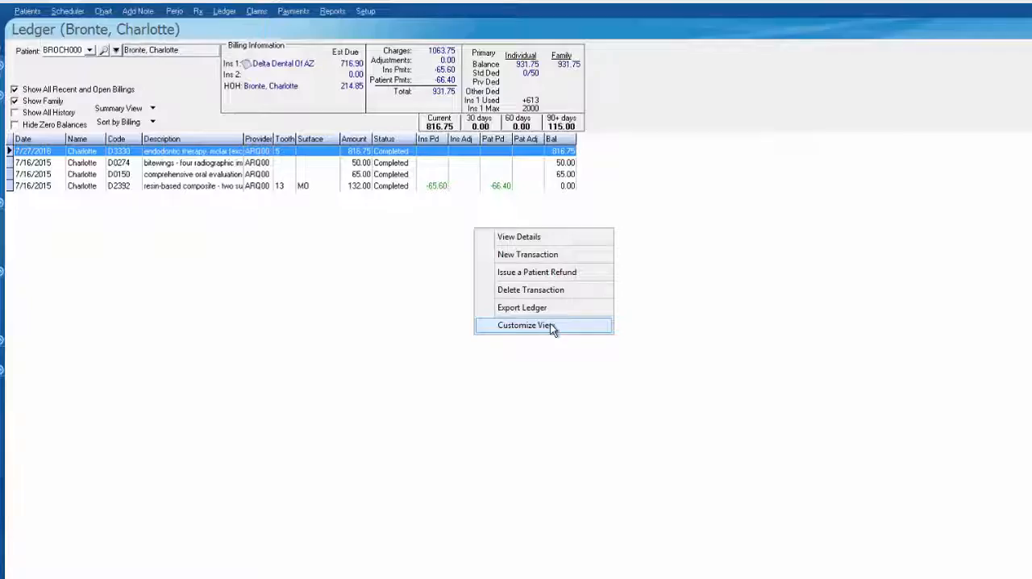
left_click(552, 326)
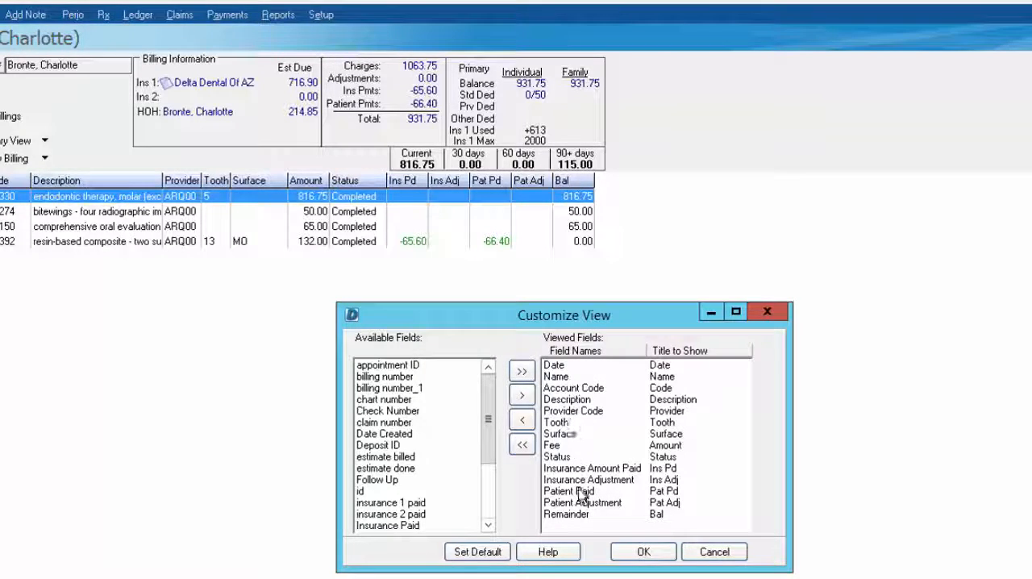
left_click_drag(490, 451, 489, 459)
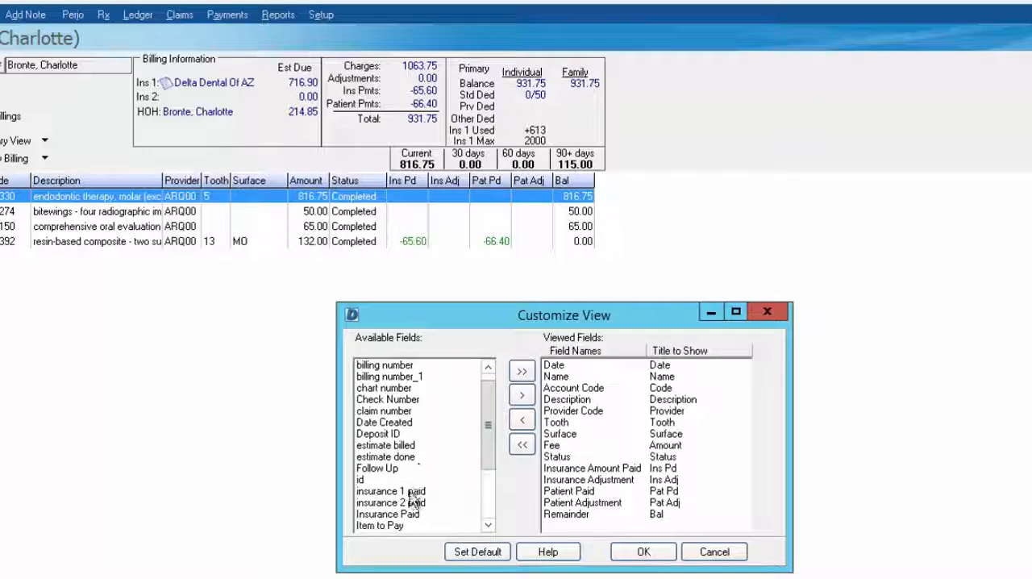
left_click(403, 491)
left_click(522, 395)
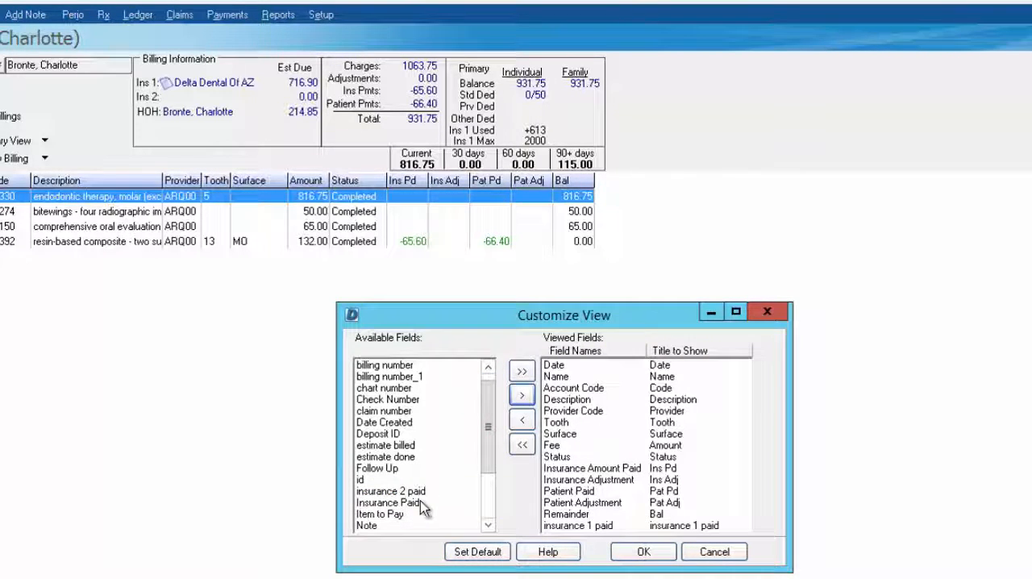
left_click(403, 491)
left_click(521, 395)
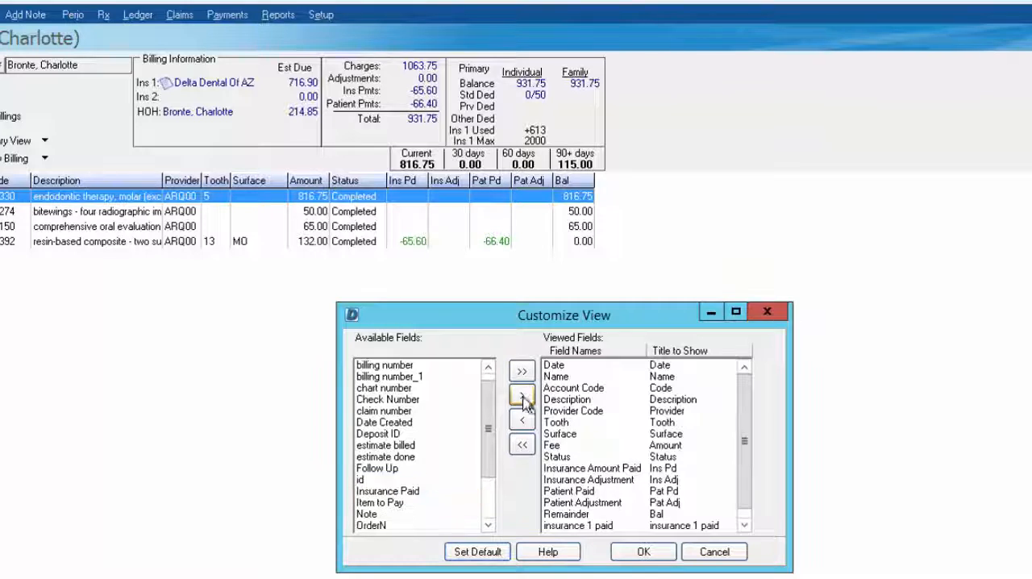
Add the Follow Up and claim number fields to the viewed fields and apply the customized ledger view
left_click(410, 468)
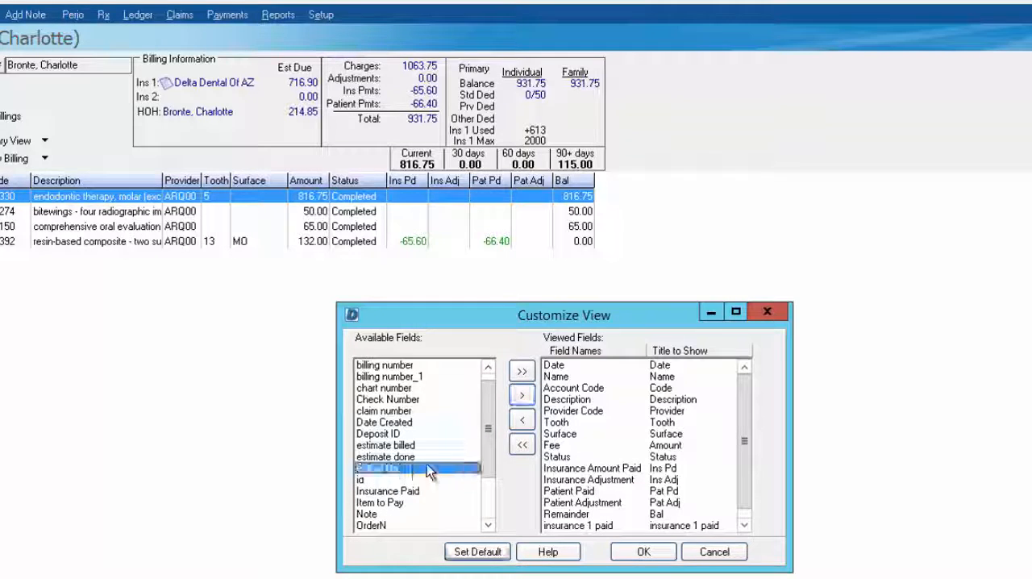
left_click(522, 395)
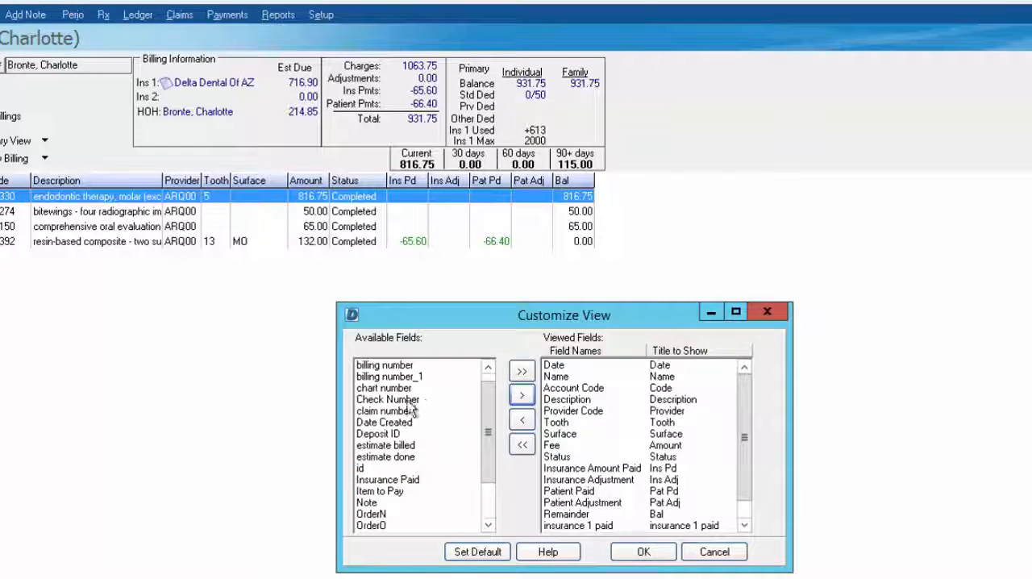
left_click(401, 412)
left_click(522, 395)
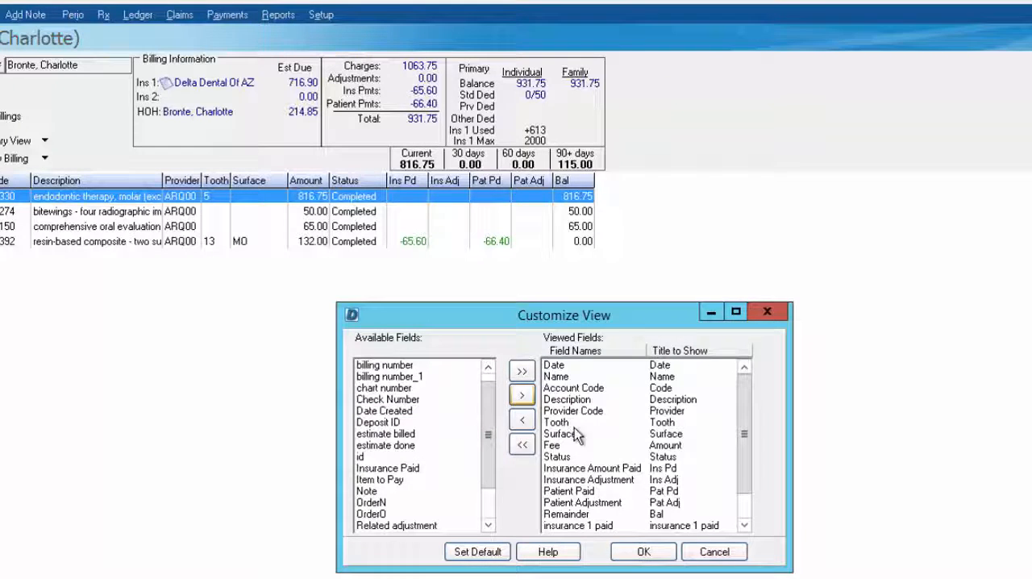
scroll(742, 484, "down", 1)
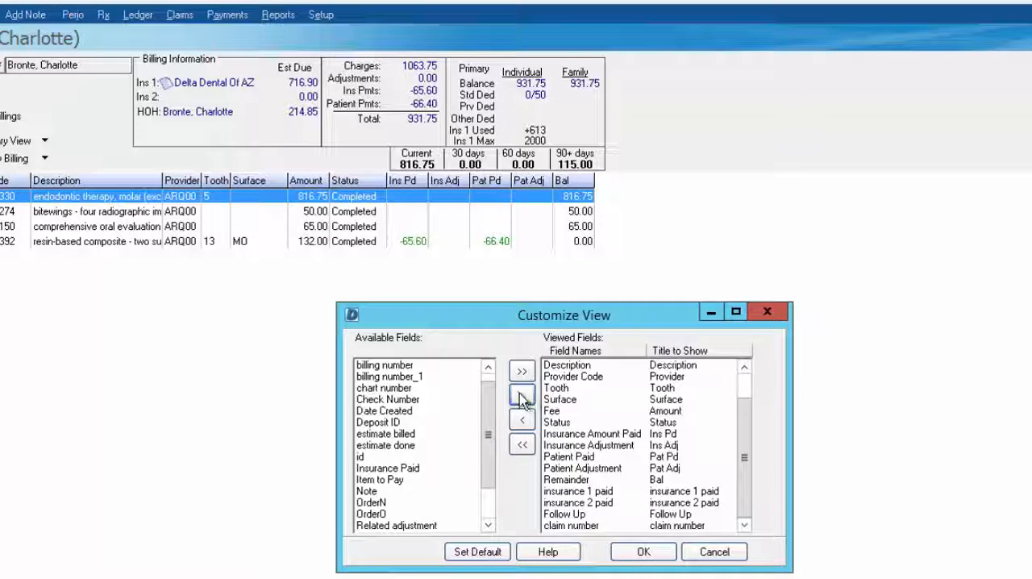
left_click(643, 552)
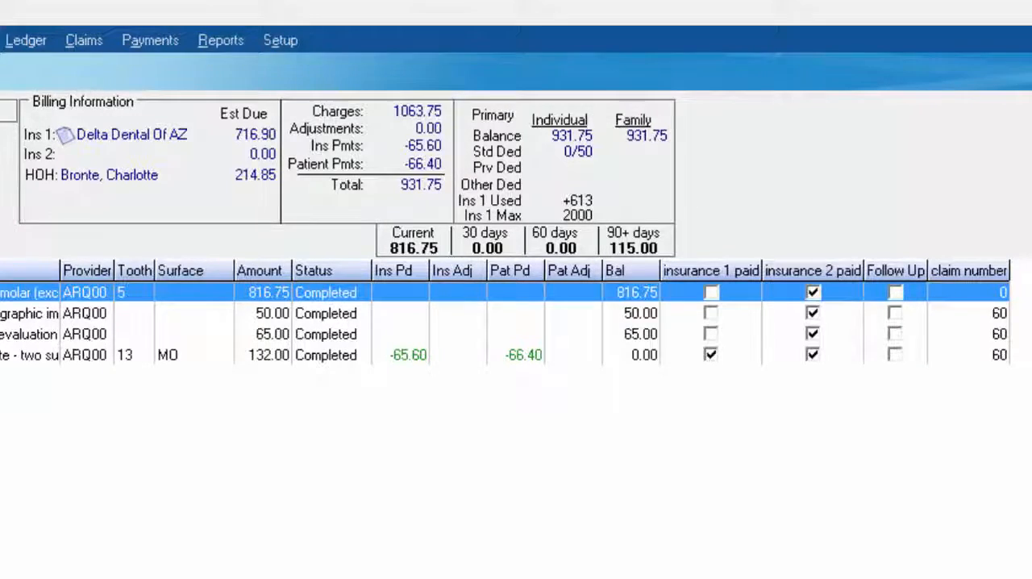
Flag the 7/27/2016 D3330 charge for Follow Up in its charge details and save it
double_click(235, 214)
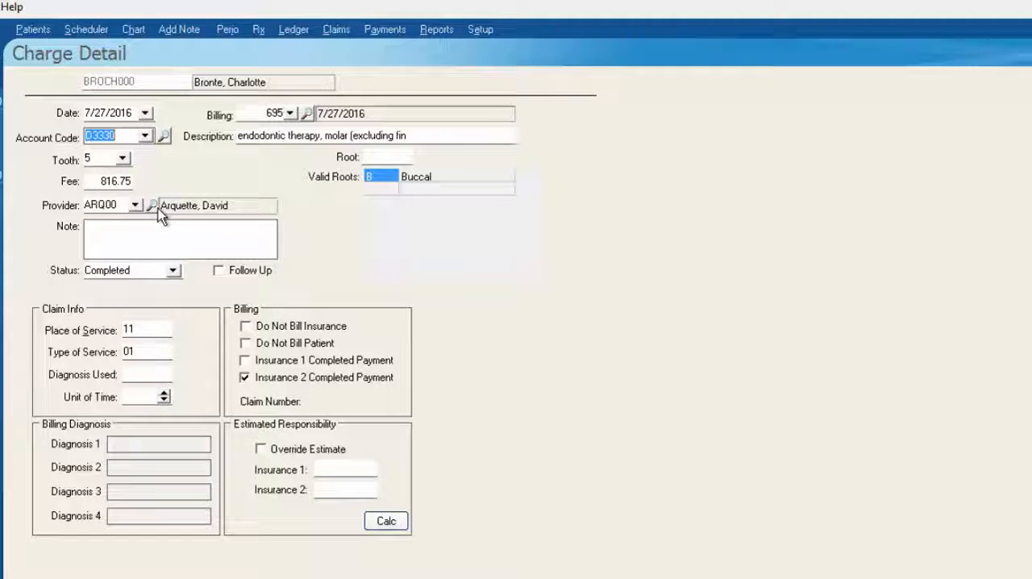
left_click(218, 271)
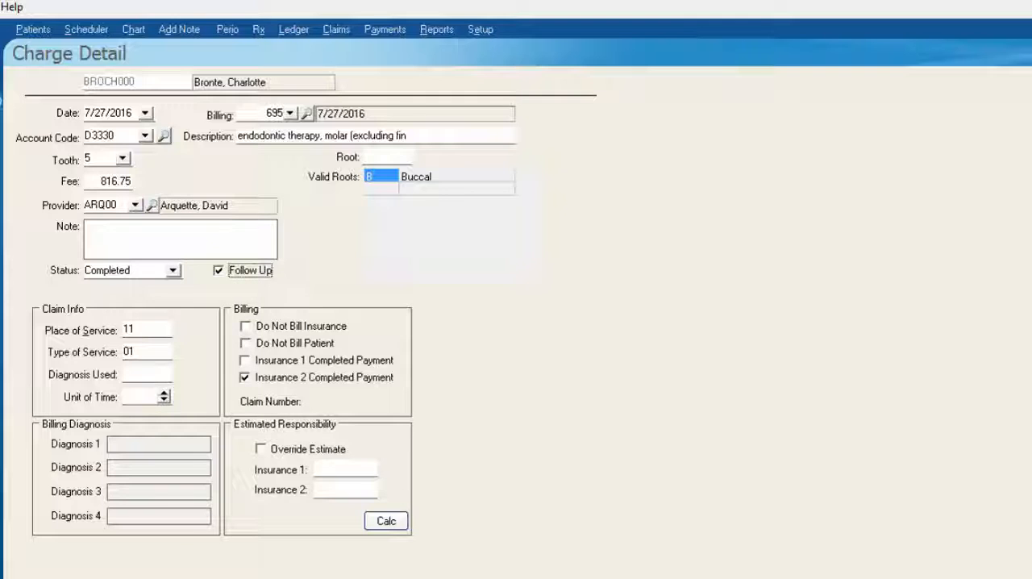
left_click(1, 112)
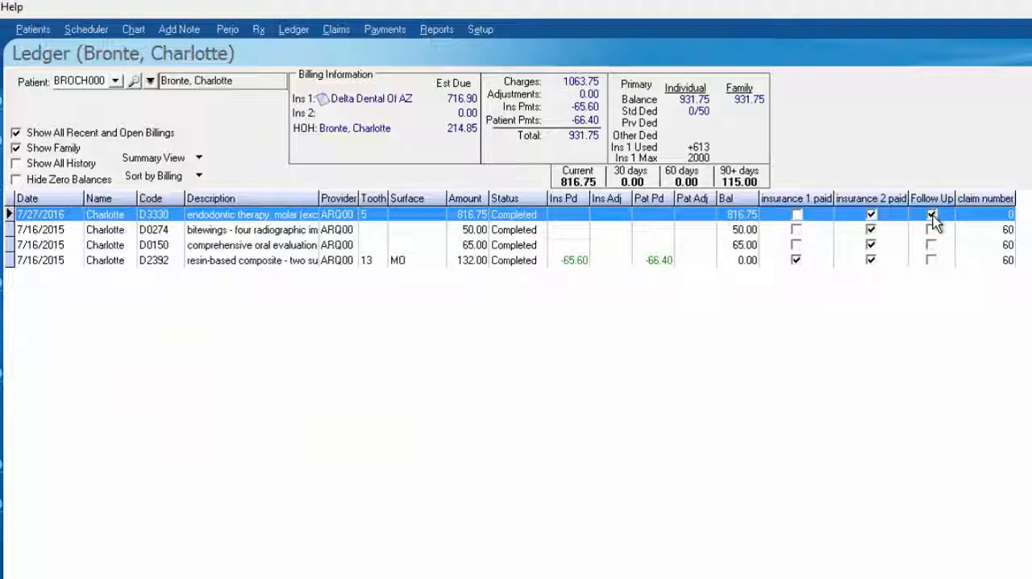
Search all reports for "follow", preview the Follow Up Report (Detailed), and examine the flagged charges on its first page
left_click(437, 29)
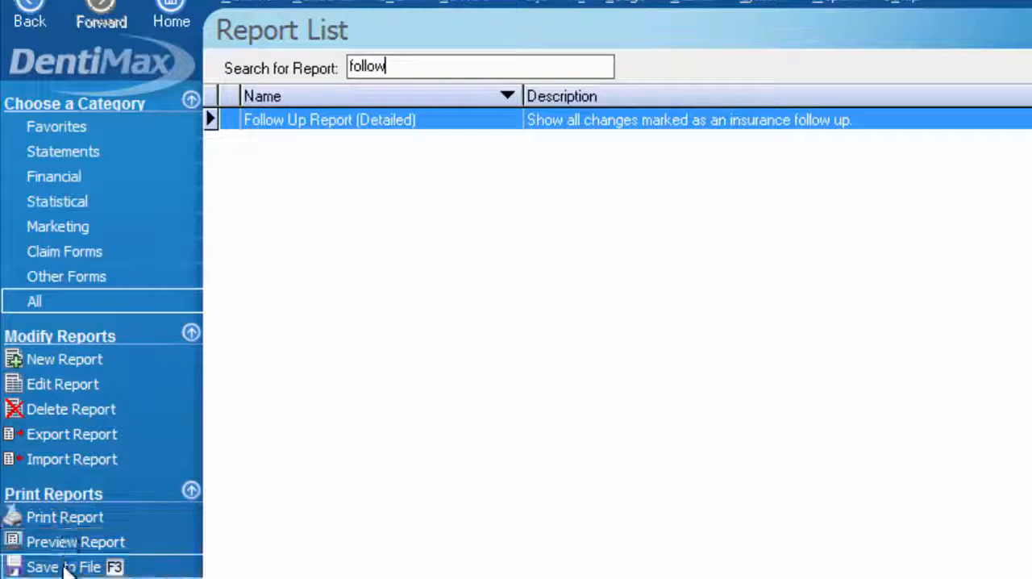
double_click(409, 123)
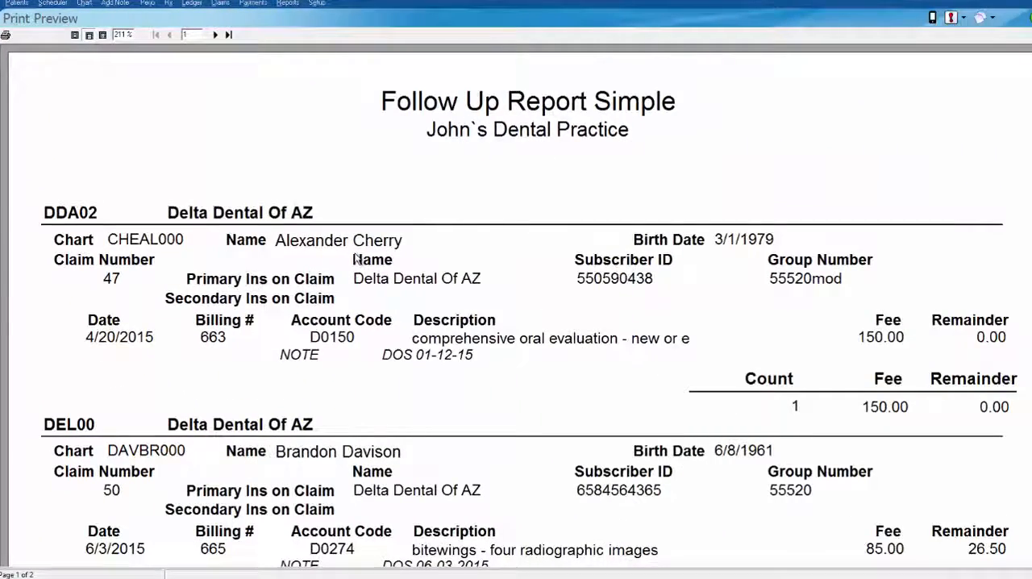
scroll(409, 309, "down", 3)
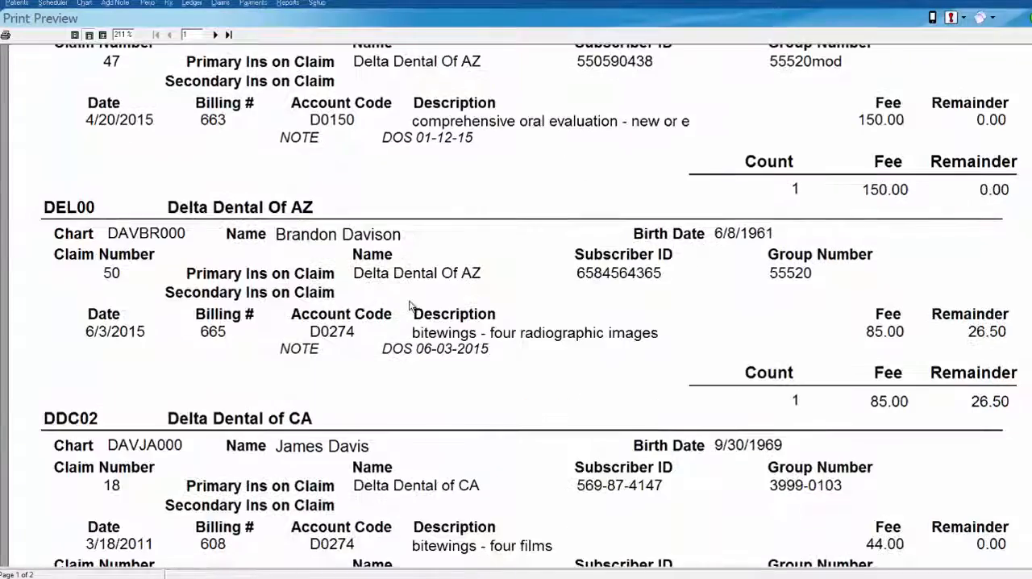
scroll(411, 306, "down", 1)
scroll(409, 306, "down", 1)
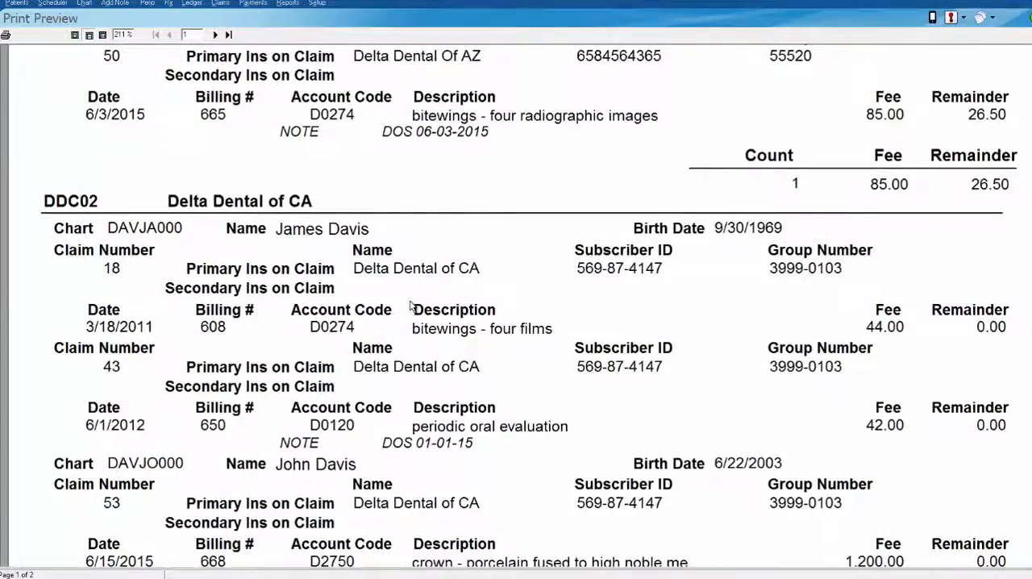
scroll(412, 305, "down", 2)
scroll(412, 309, "down", 3)
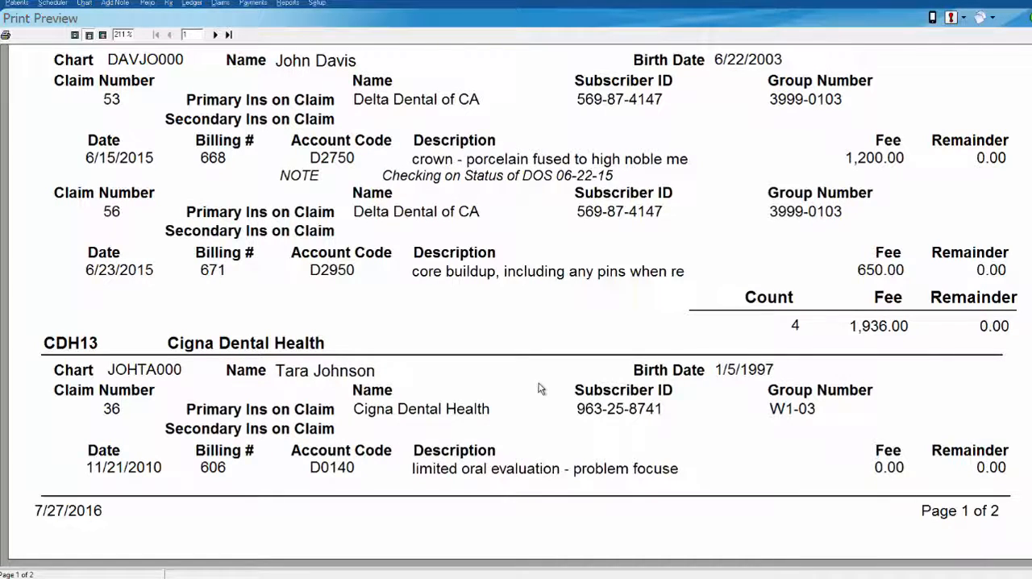
Review the follow-up report back up to its beginning and close the print preview
scroll(540, 389, "up", 5)
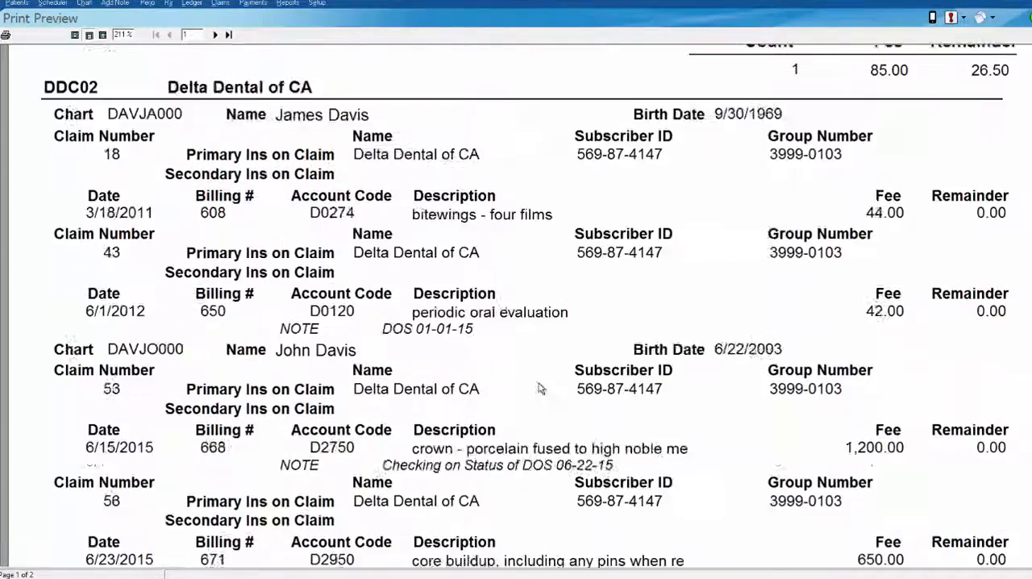
scroll(541, 388, "up", 5)
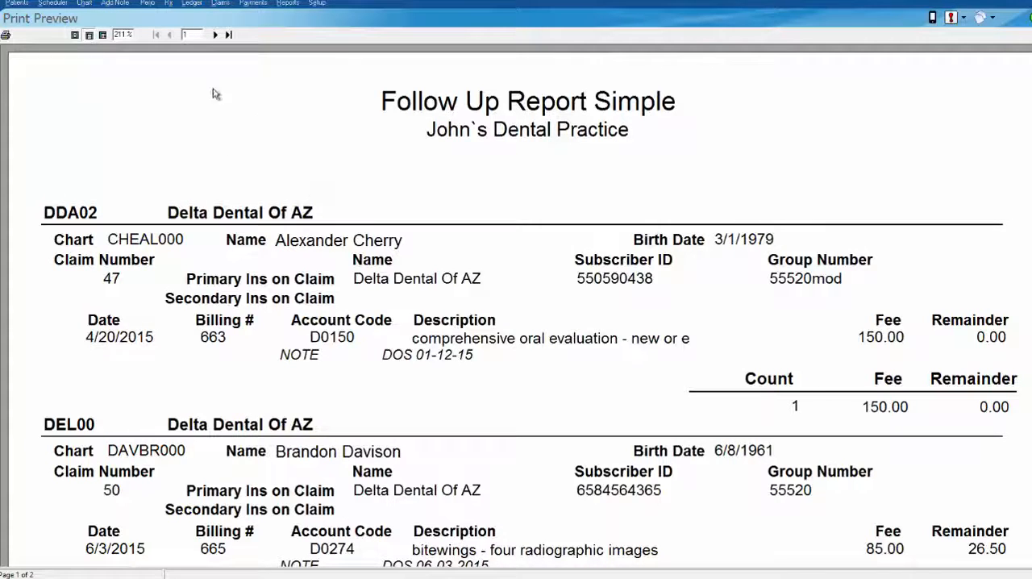
key("Escape")
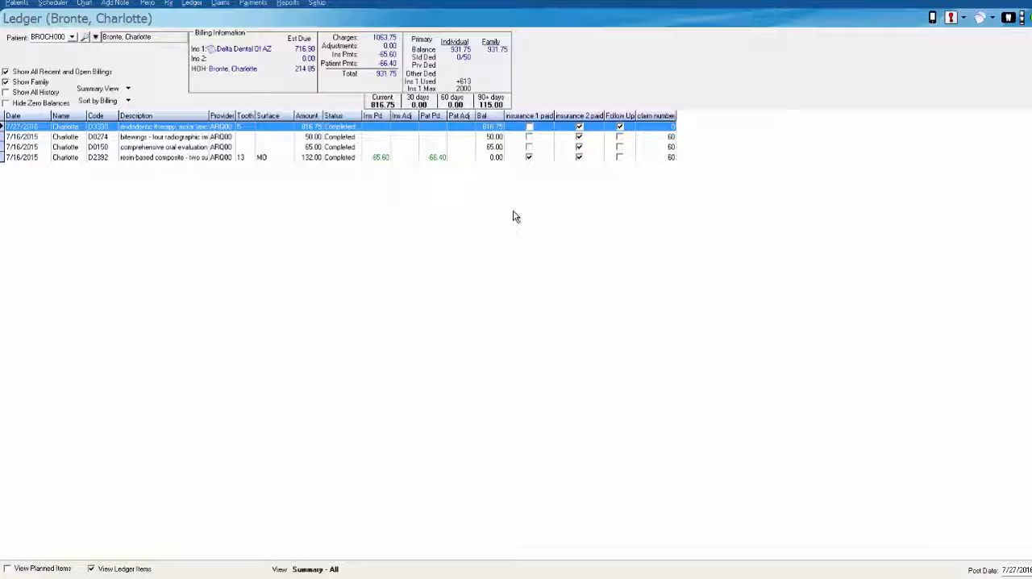
Open the Task List, view the blank entry form for a new task, and close both without saving a task
key("ctrl+t")
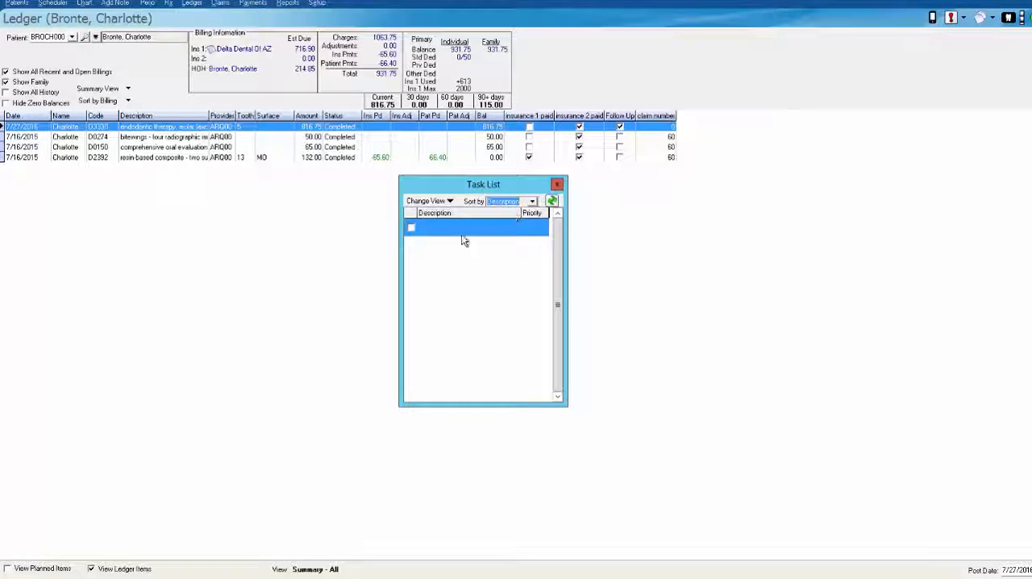
right_click(450, 252)
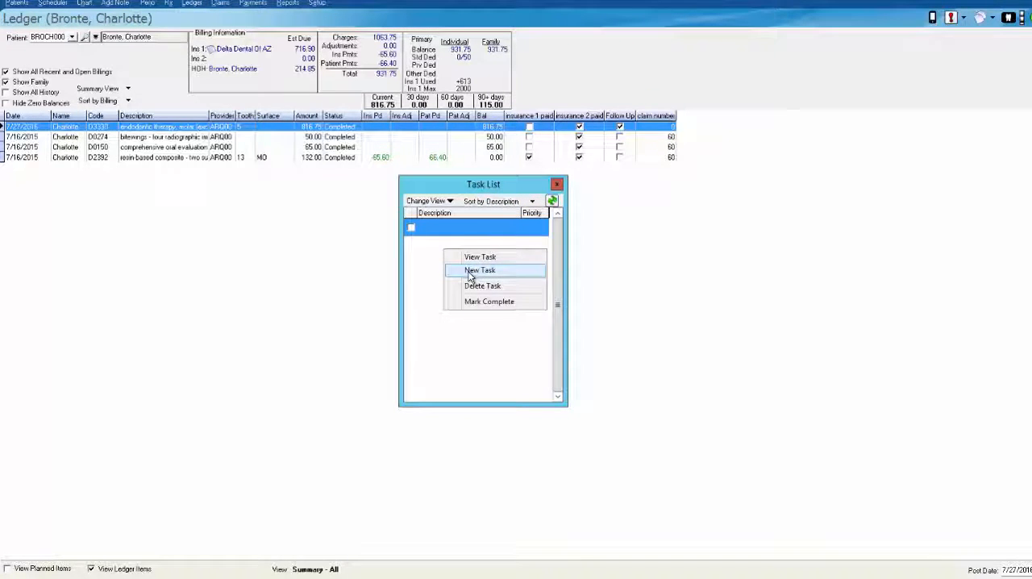
left_click(473, 272)
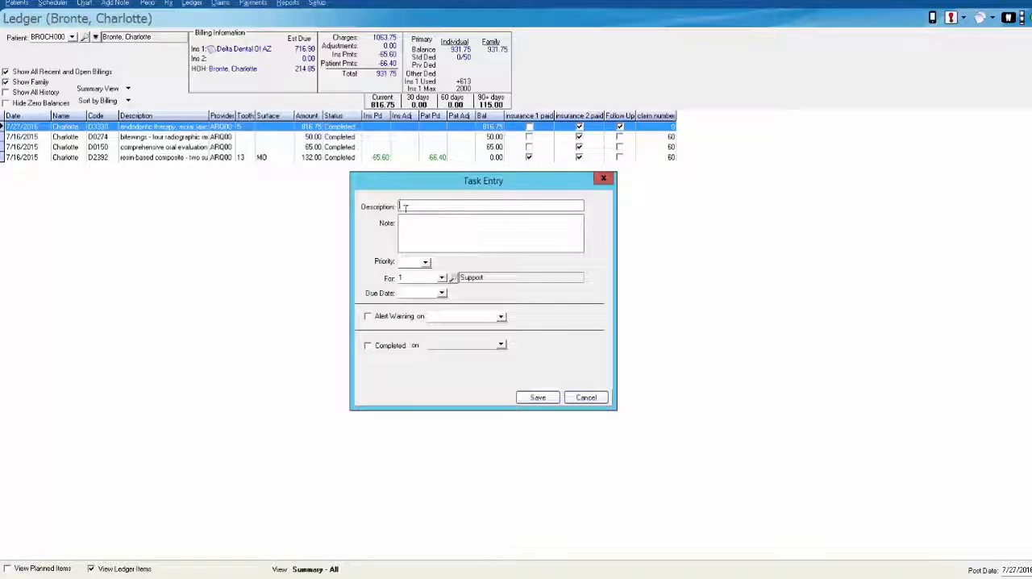
left_click(603, 178)
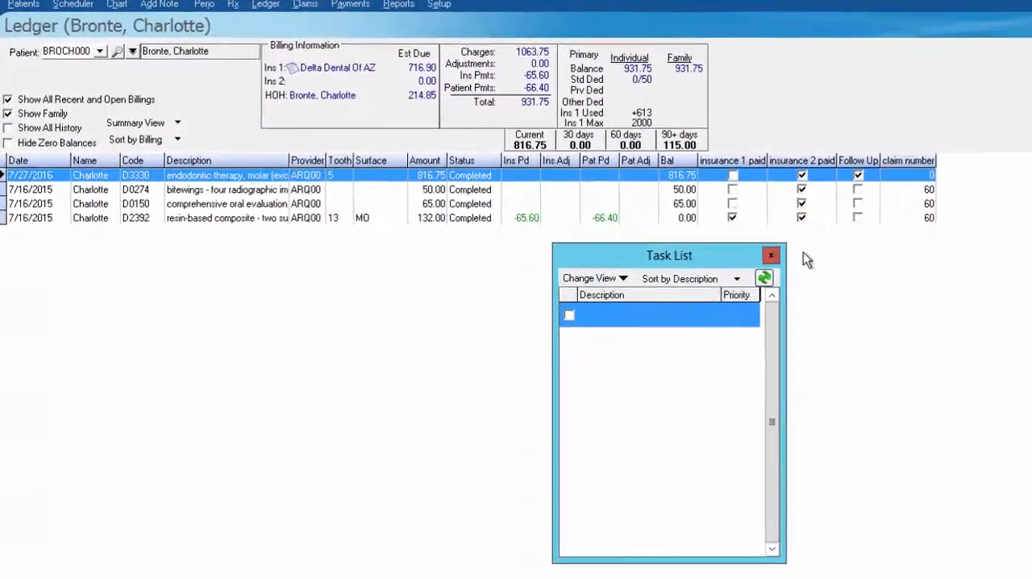
left_click(777, 257)
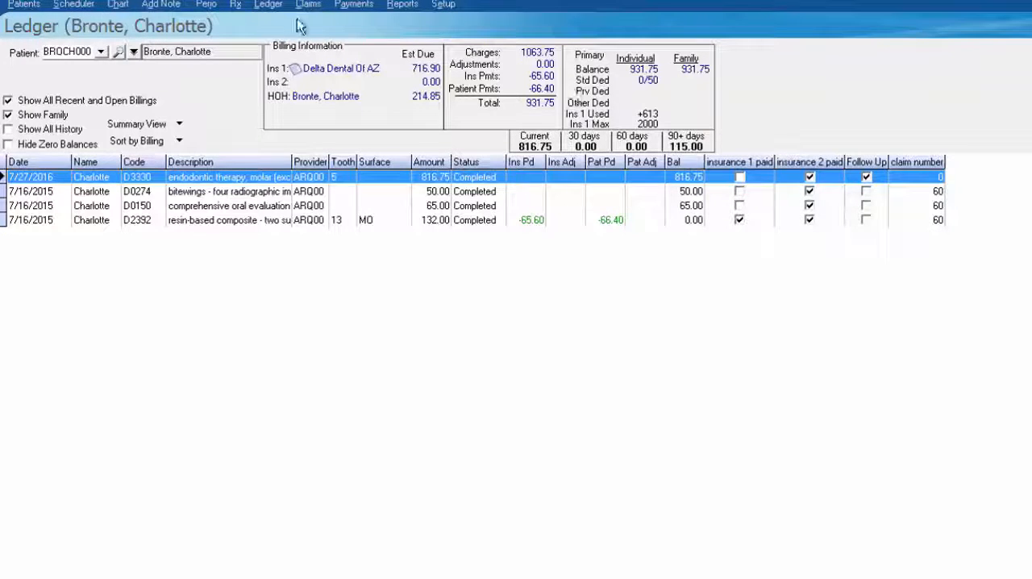
Search the claim list by number for 60, then return to the patient's ledger
left_click(319, 9)
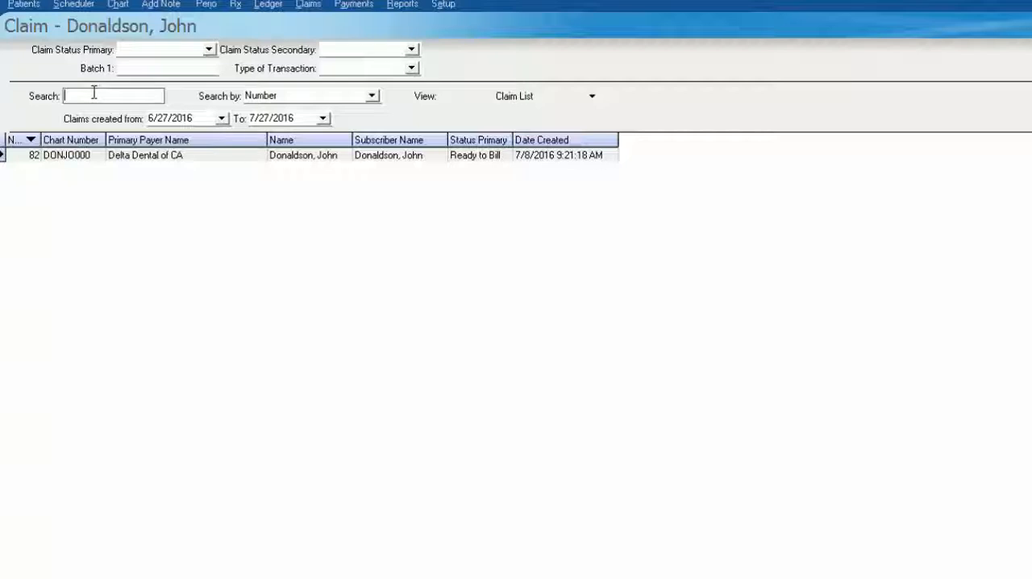
type("60")
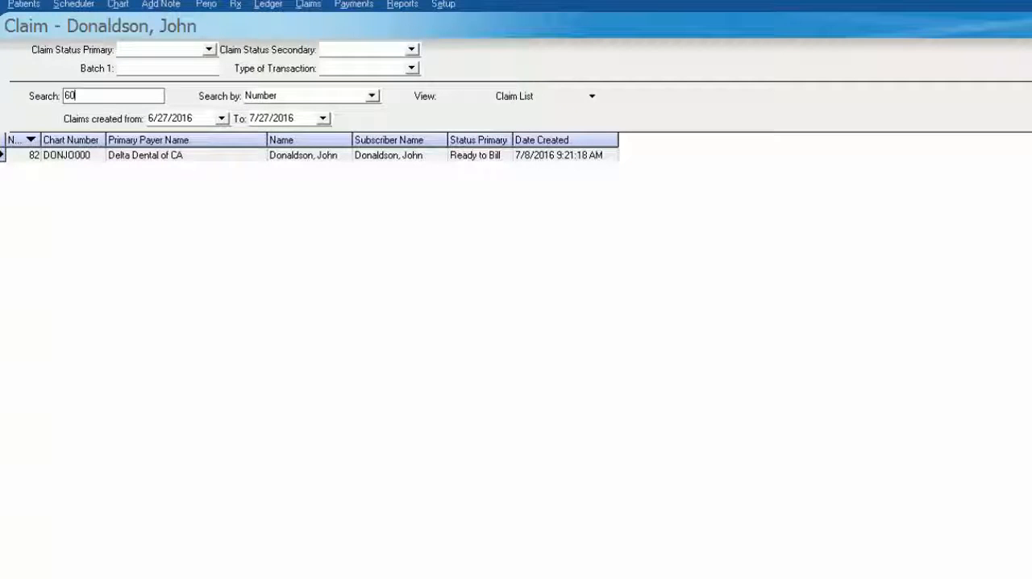
left_click_drag(95, 98, 3, 104)
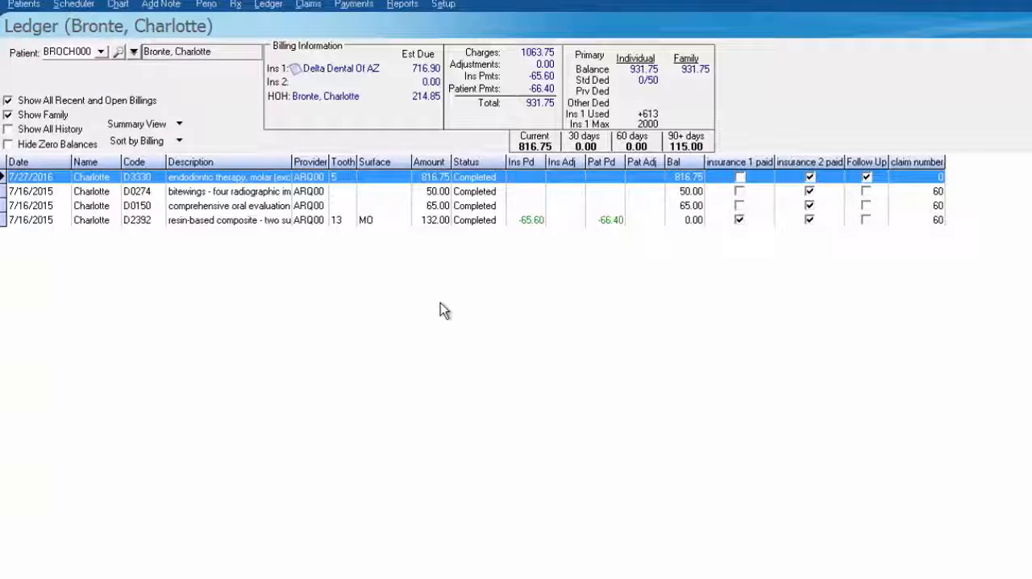
Check the claim number on each of the three 7/16/2015 charges in the ledger
left_click(909, 194)
left_click(932, 208)
left_click(925, 222)
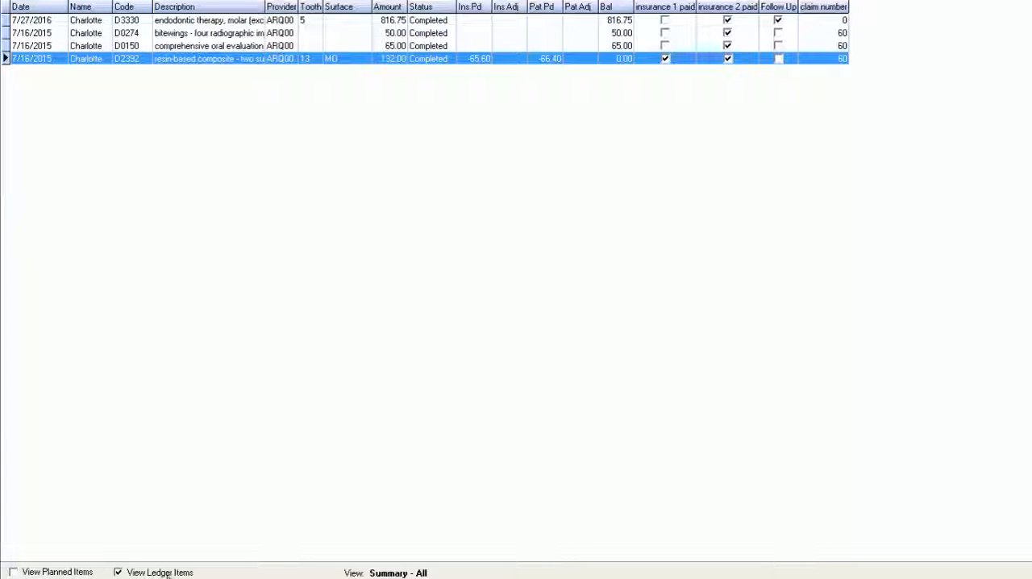
Include planned items in the ledger and go through the completed and planned entries to compare their statuses
left_click(13, 572)
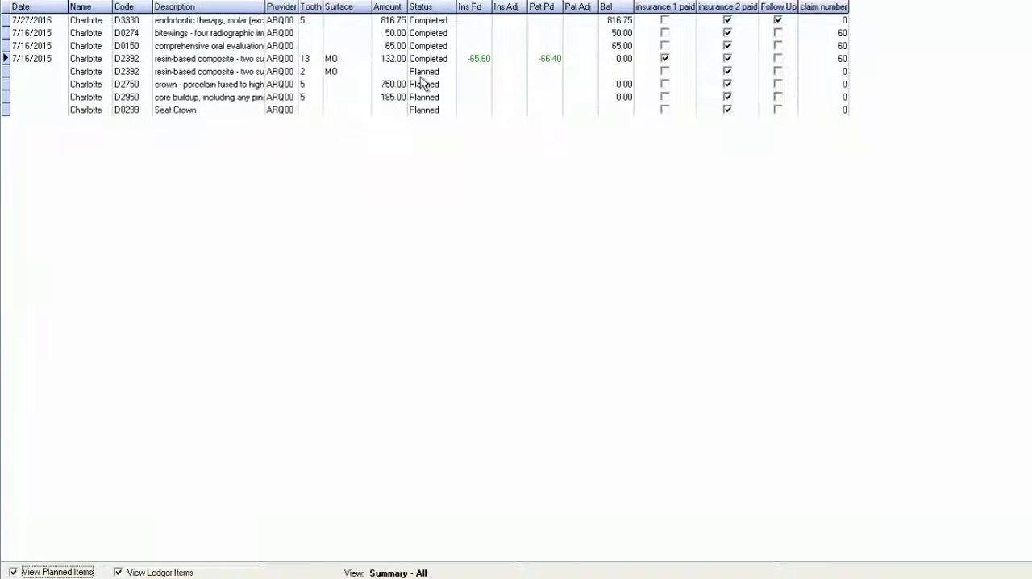
left_click(435, 21)
left_click(441, 34)
left_click(440, 46)
left_click(435, 59)
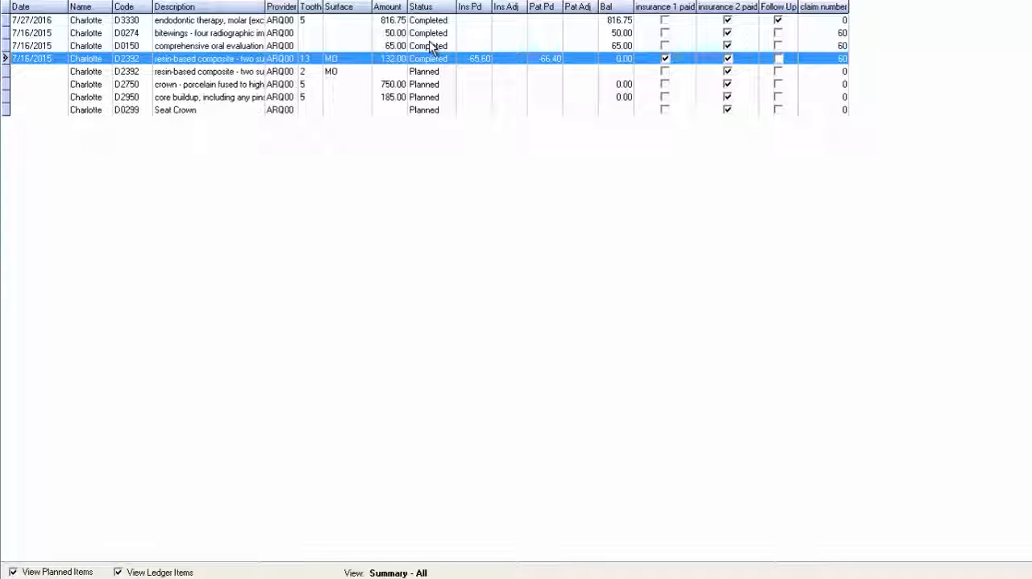
left_click(434, 72)
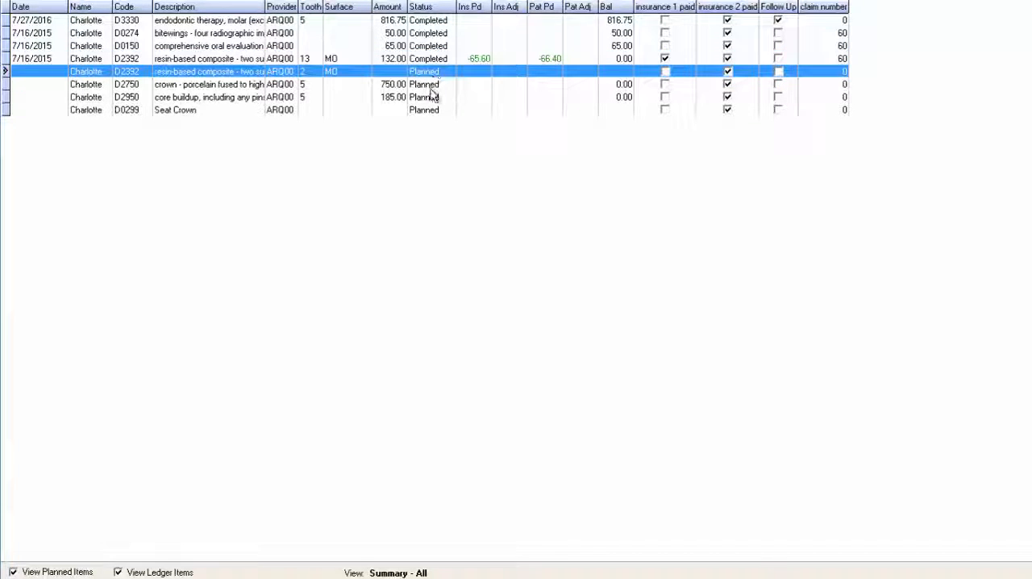
key("Down")
key("Down")
key("Down")
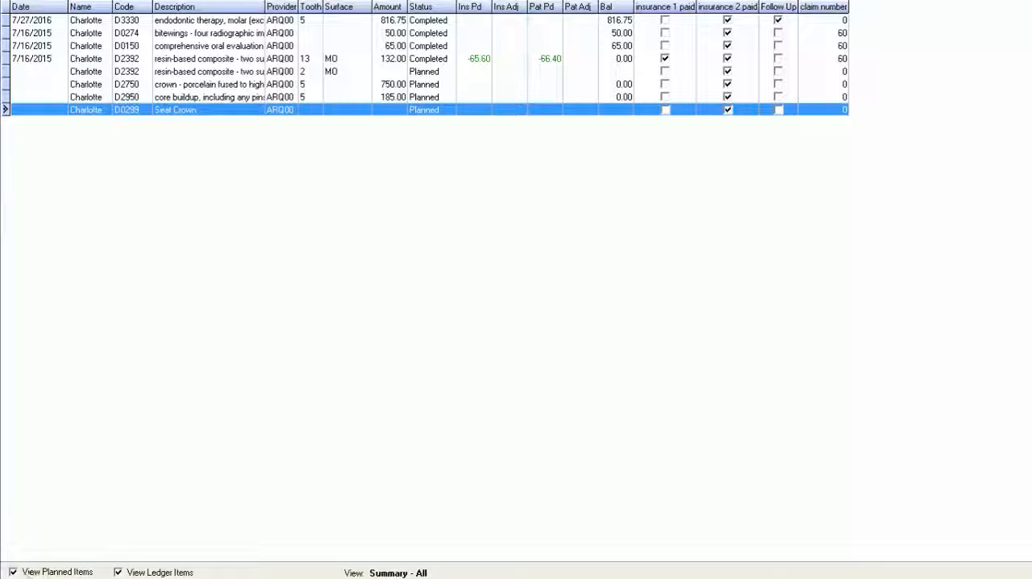
Try the ledger with different combinations of planned and ledger items, ending with only planned items displayed
left_click(118, 572)
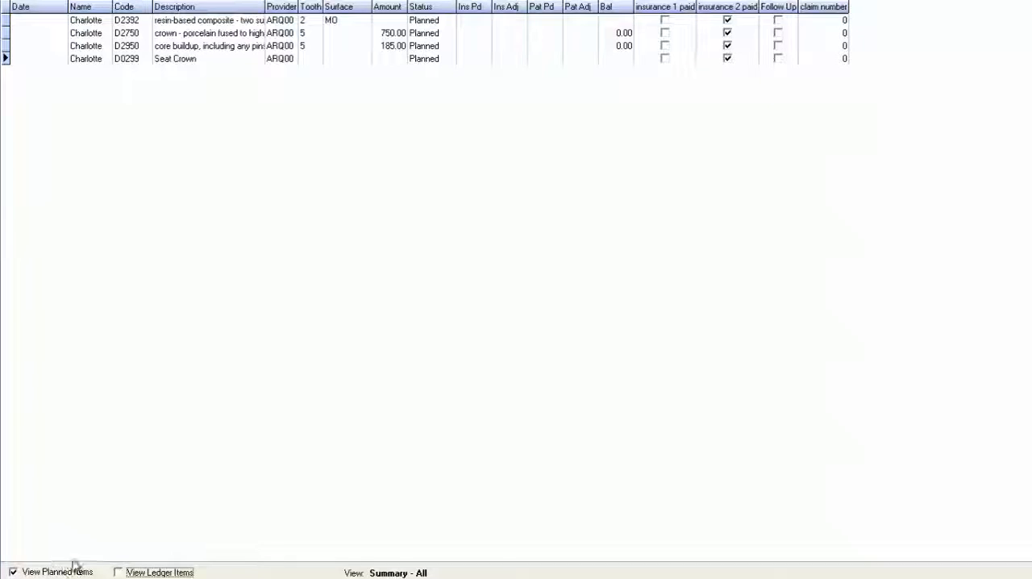
left_click(118, 572)
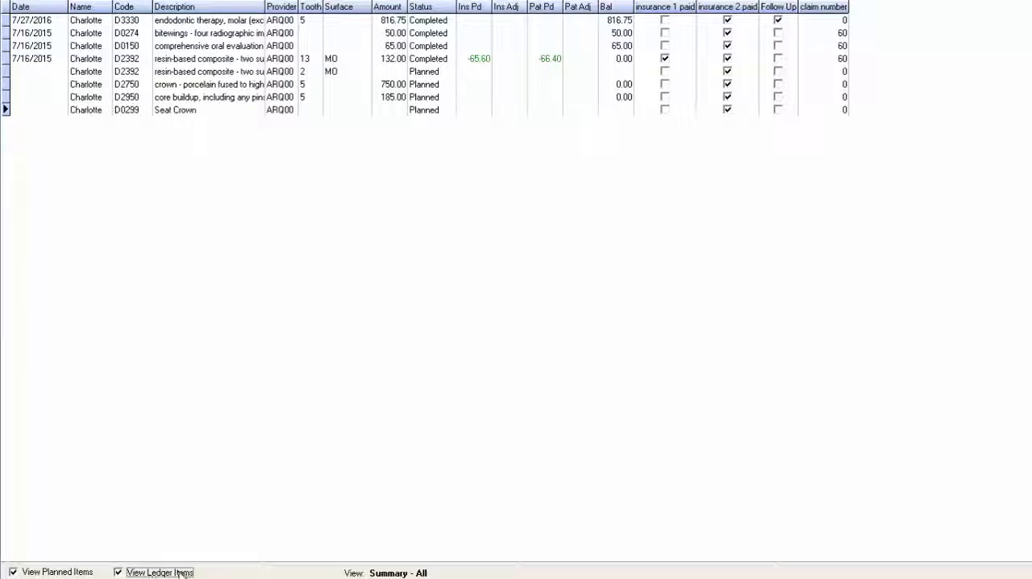
left_click(13, 572)
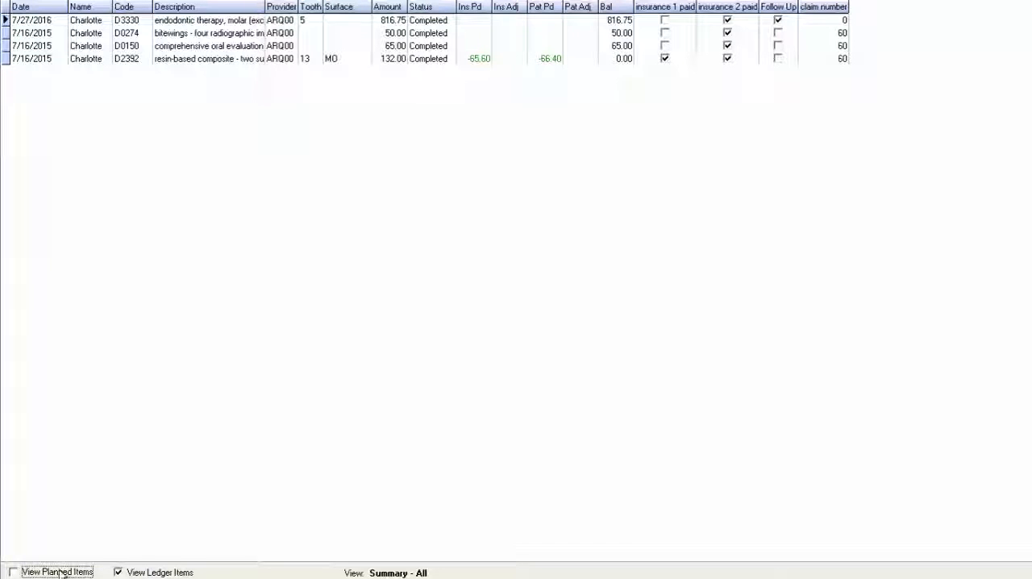
left_click(12, 572)
left_click(118, 572)
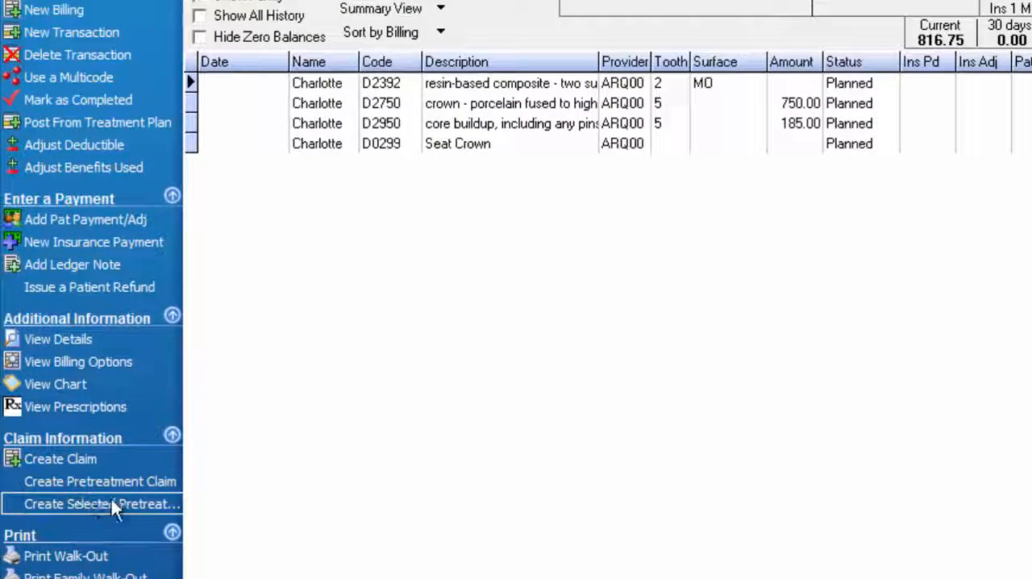
left_click(393, 87)
left_click(395, 125, "ctrl")
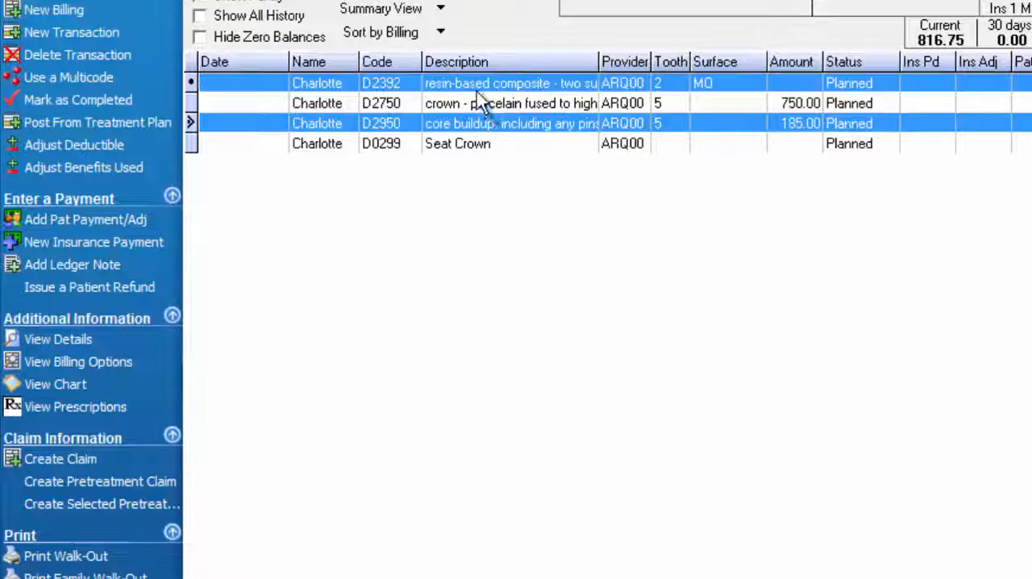
left_click(477, 125, "ctrl")
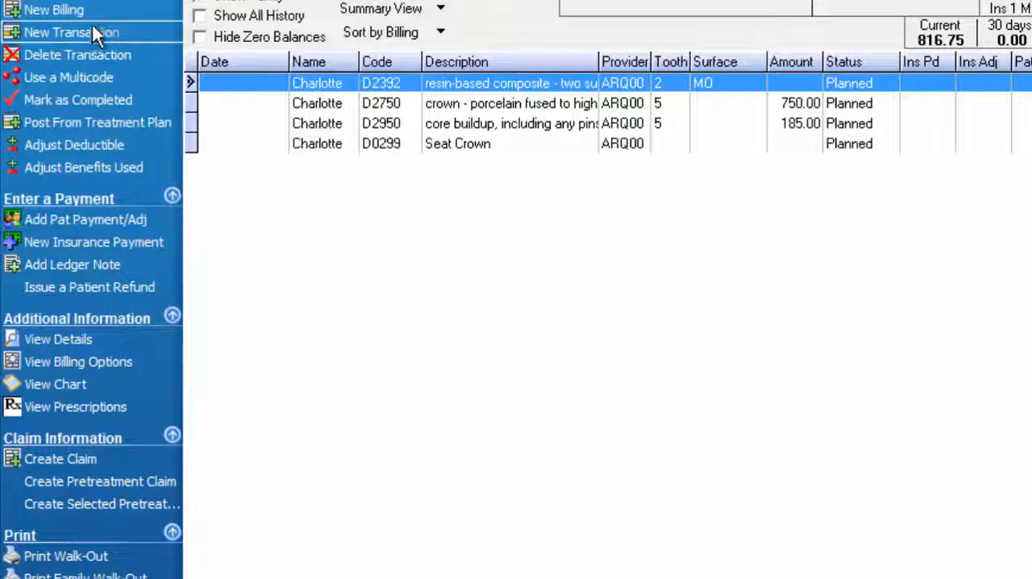
Start a new transaction with account code D6010 for tooth 12
left_click(112, 34)
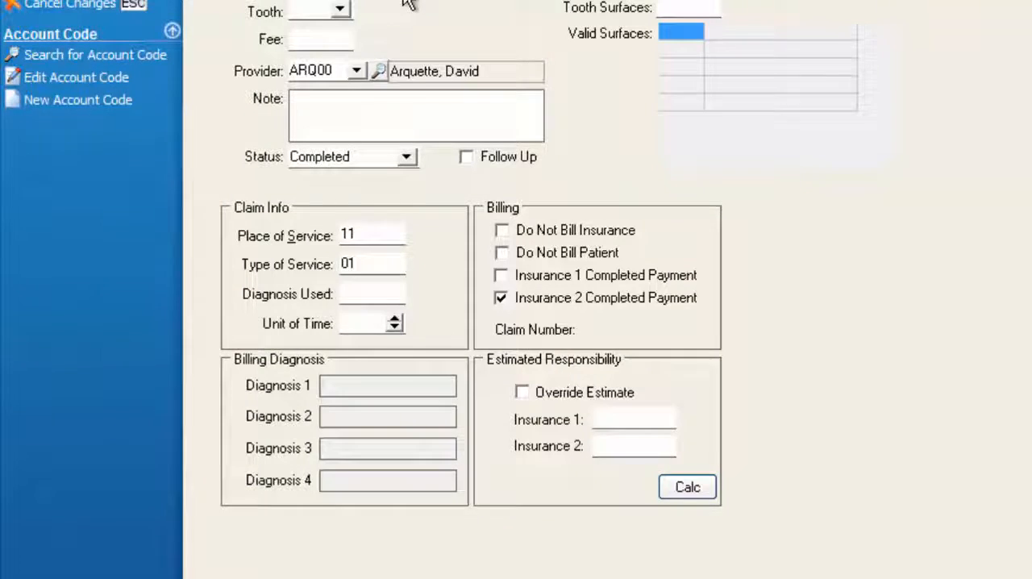
type("D6010")
key("Tab")
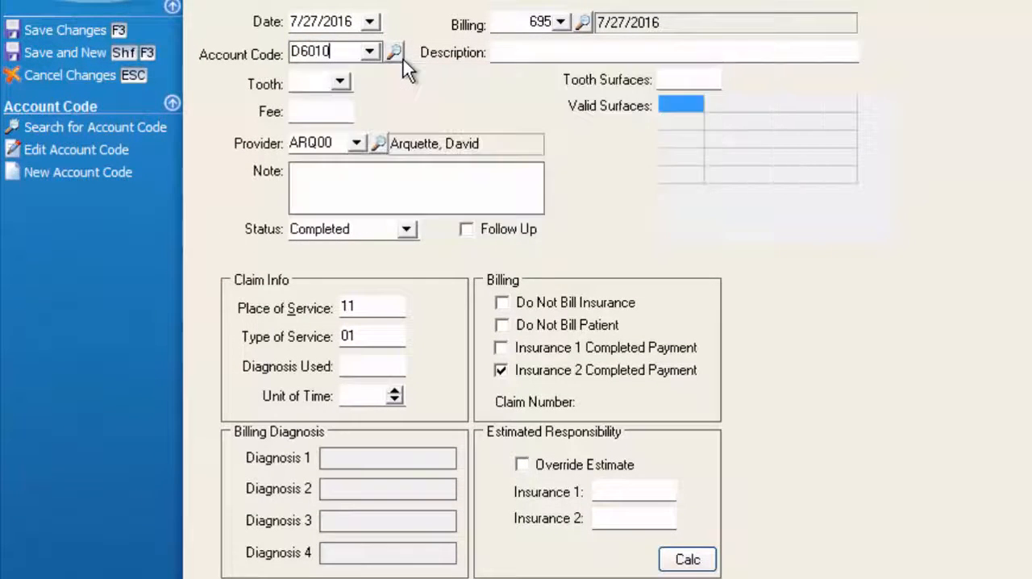
left_click(316, 84)
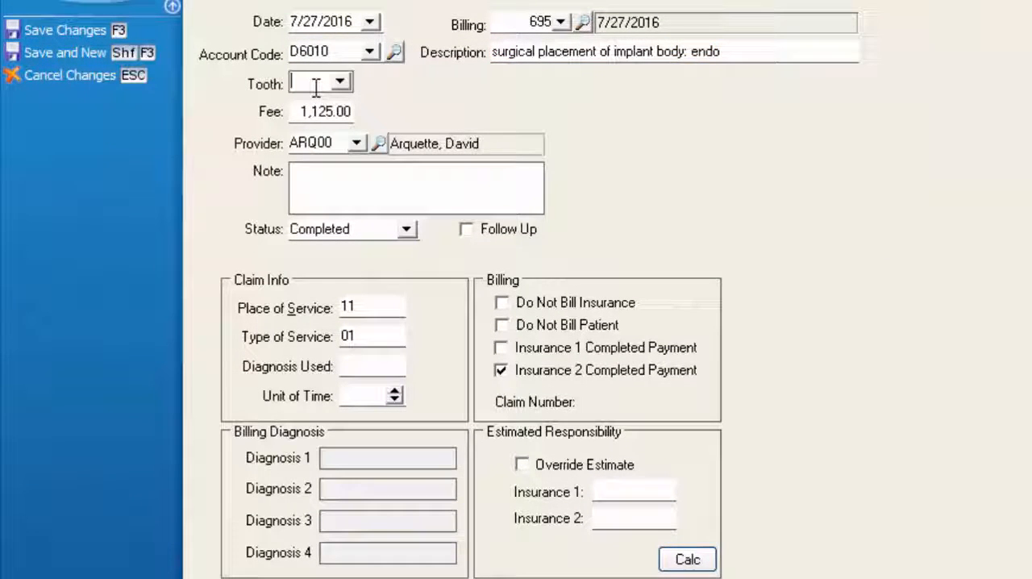
type("12")
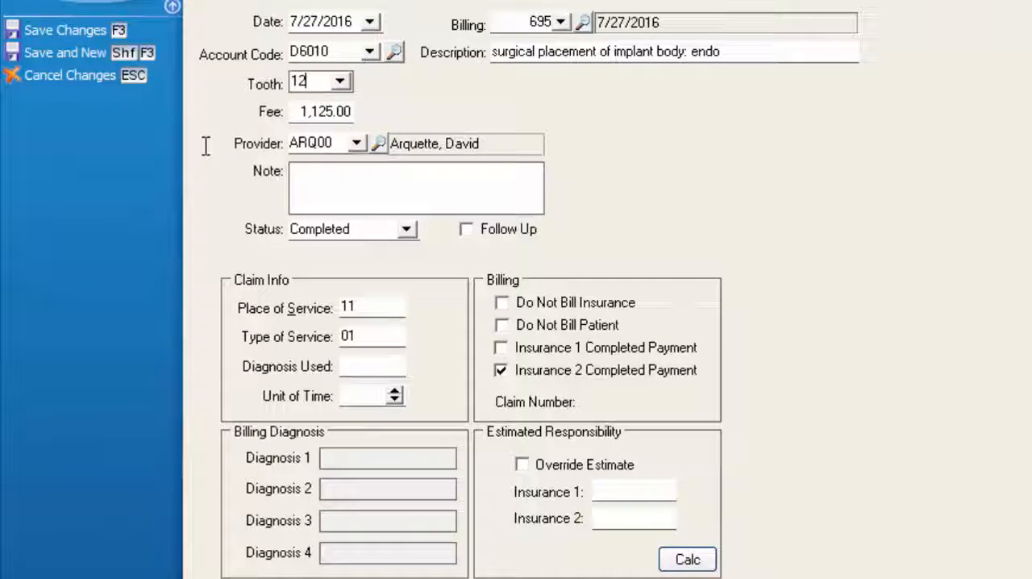
key("Tab")
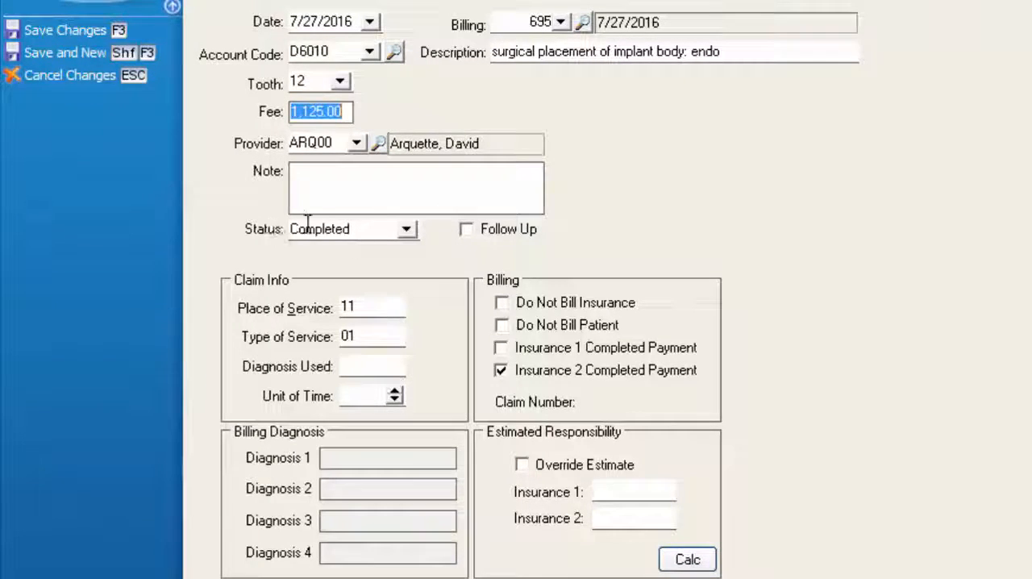
Set the D6010 transaction's status to Planned, clear its date, and save it while starting another transaction
left_click(406, 231)
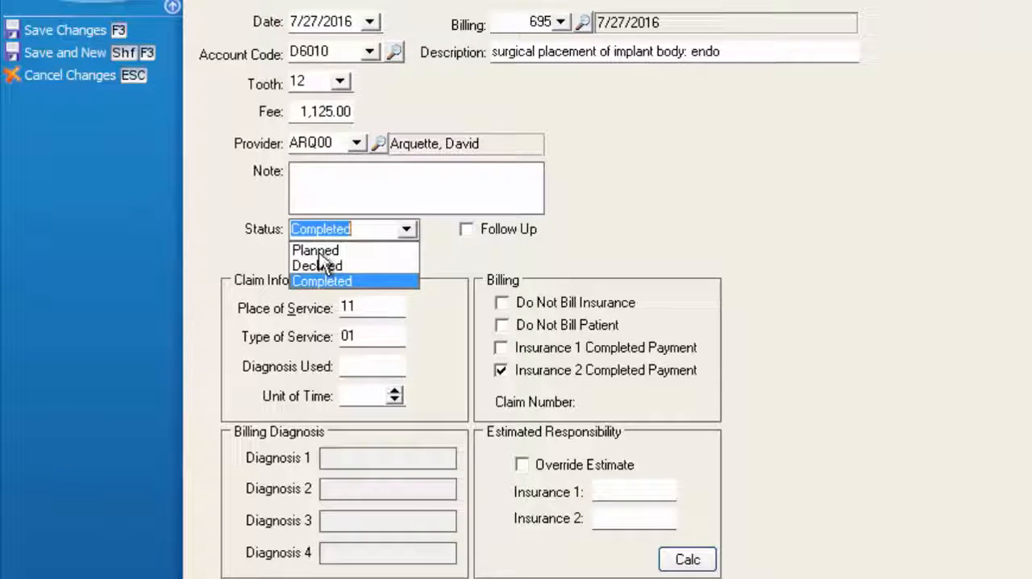
left_click(320, 249)
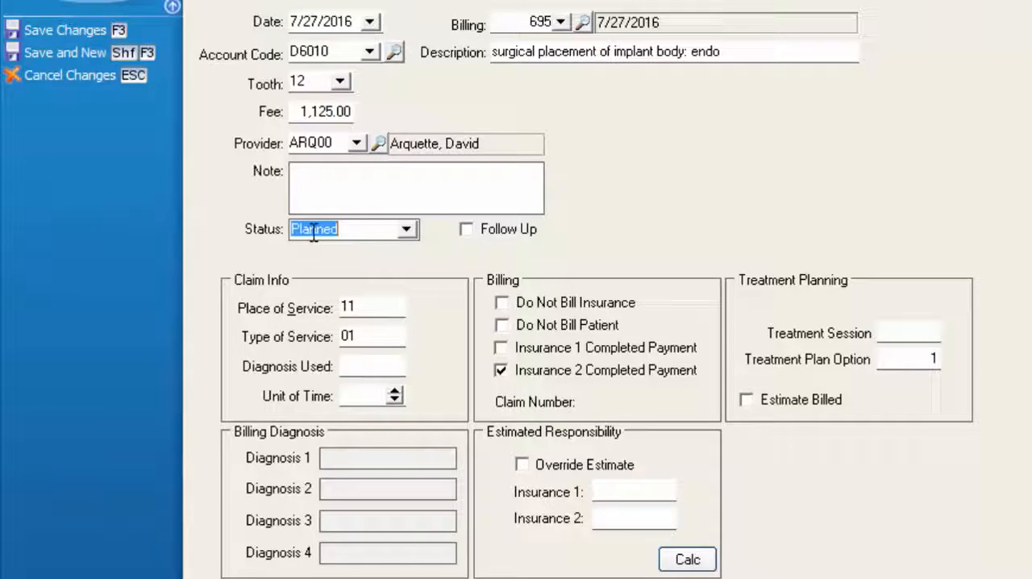
left_click(319, 22)
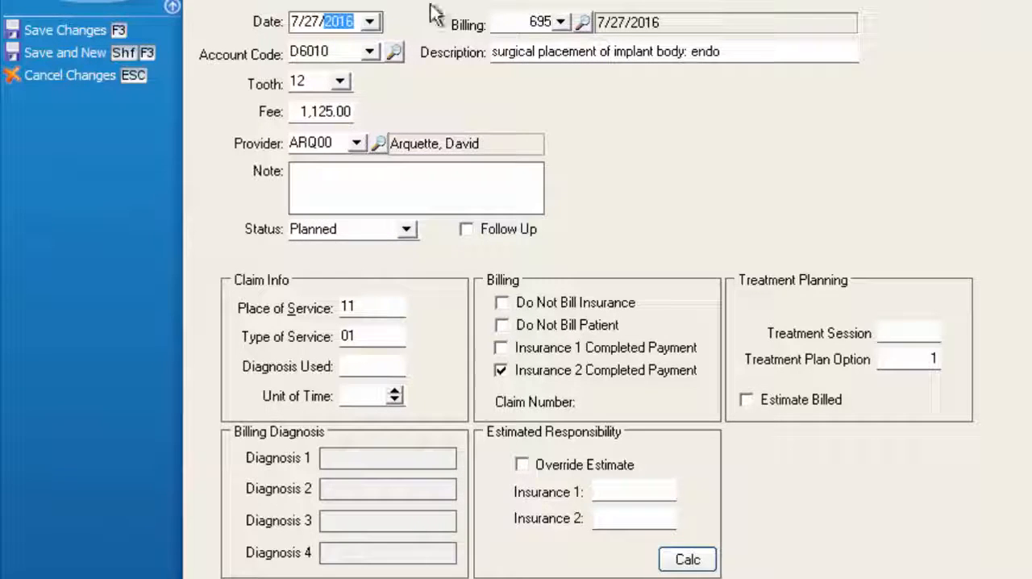
key("BackSpace")
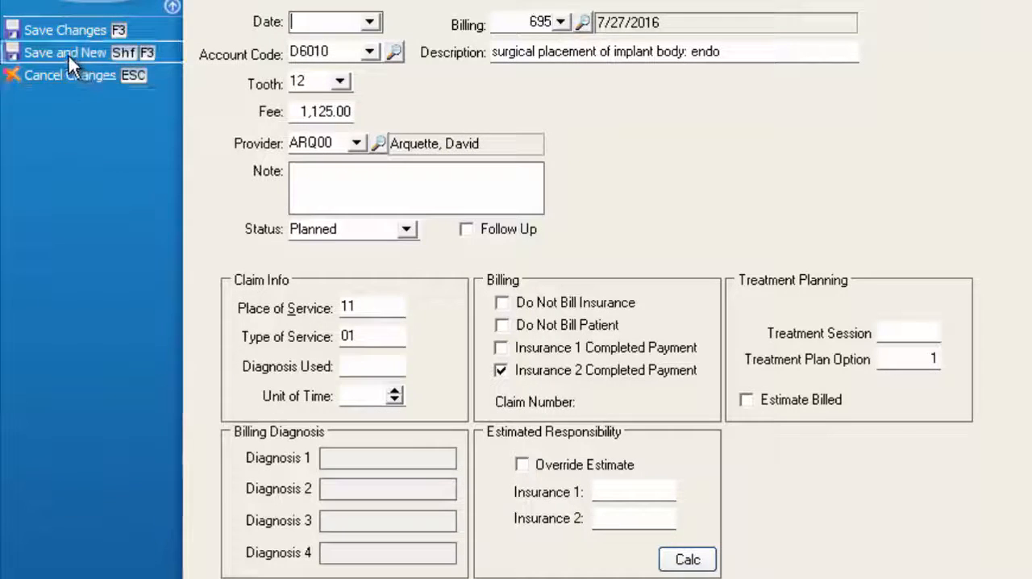
left_click(95, 56)
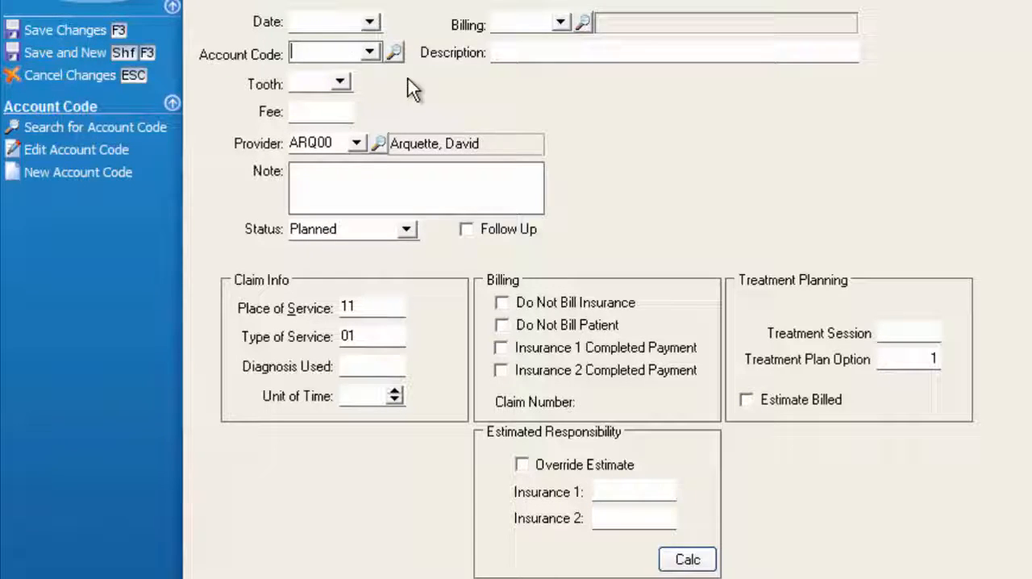
Enter account code D6056 for tooth 12 in the new planned transaction and save it
type("D6056")
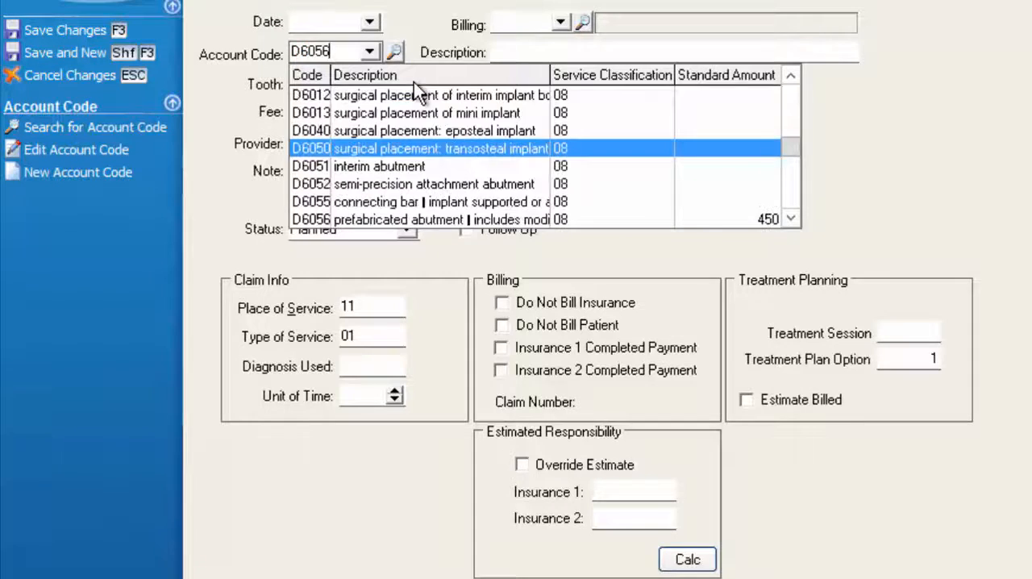
key("Tab")
key("Tab")
key("Tab")
type("12")
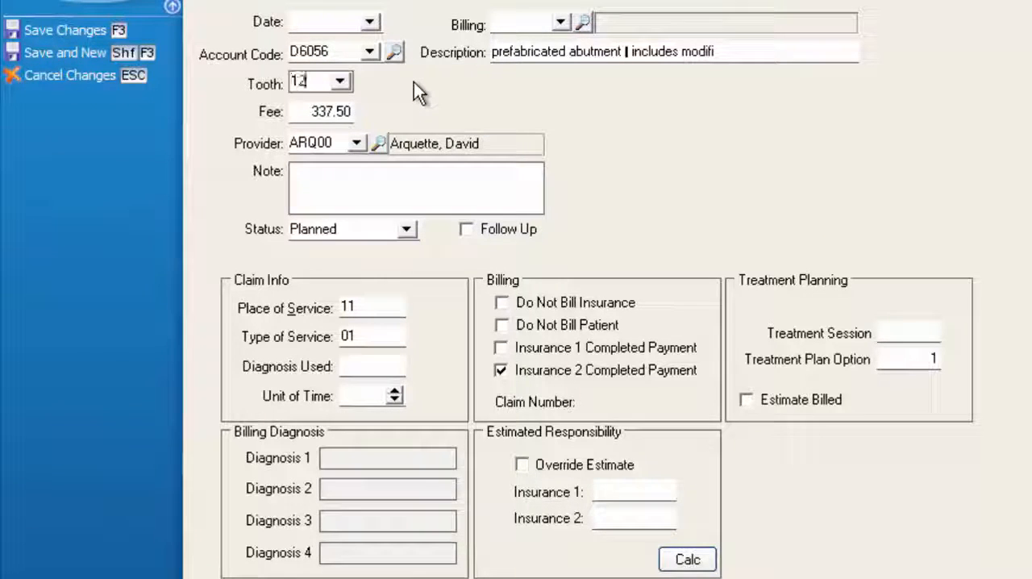
left_click(89, 31)
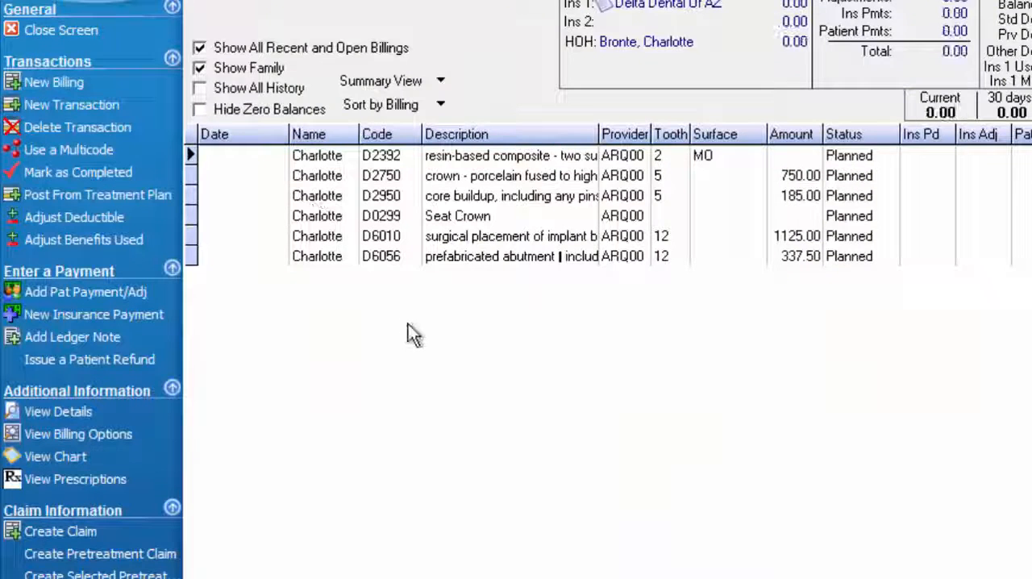
left_click(473, 258)
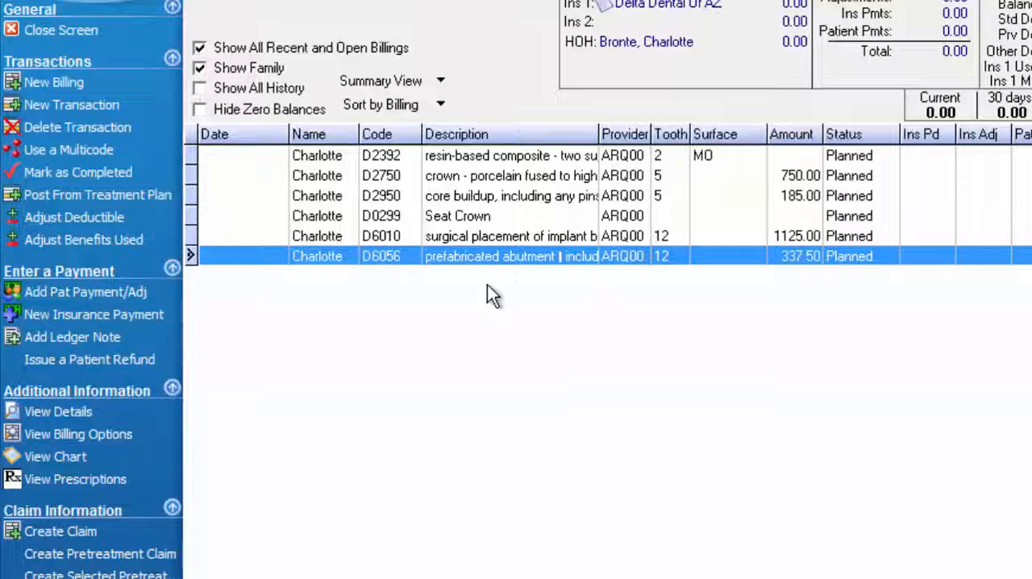
left_click(501, 240)
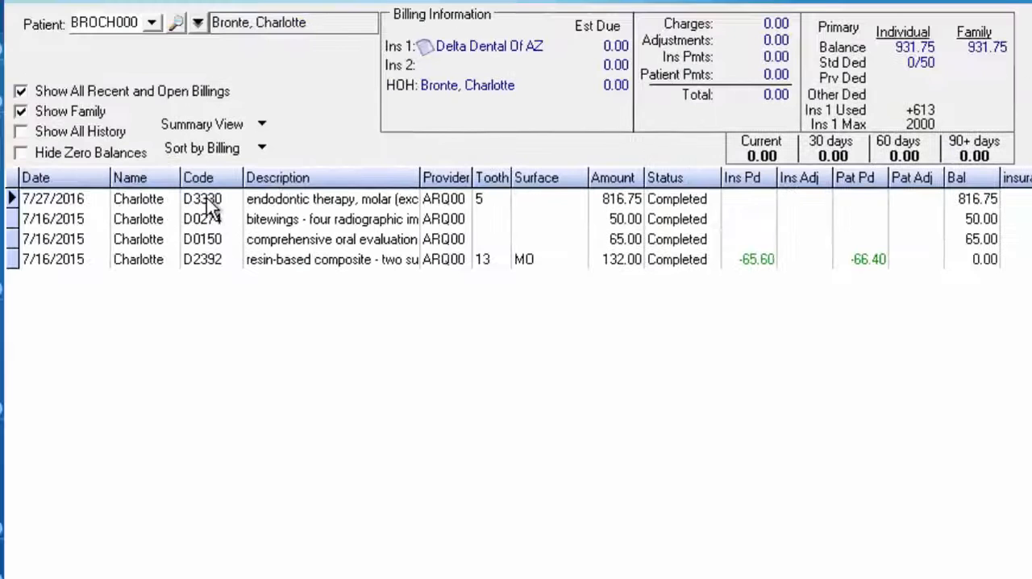
Create a claim for the completed D3330 charge on tooth 5 and open it for viewing
left_click(212, 201)
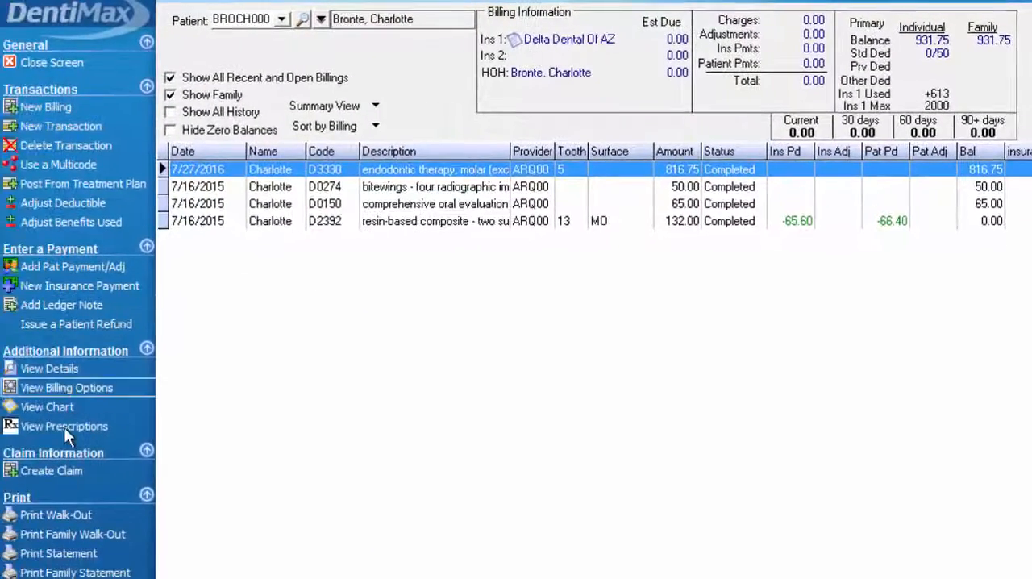
left_click(72, 470)
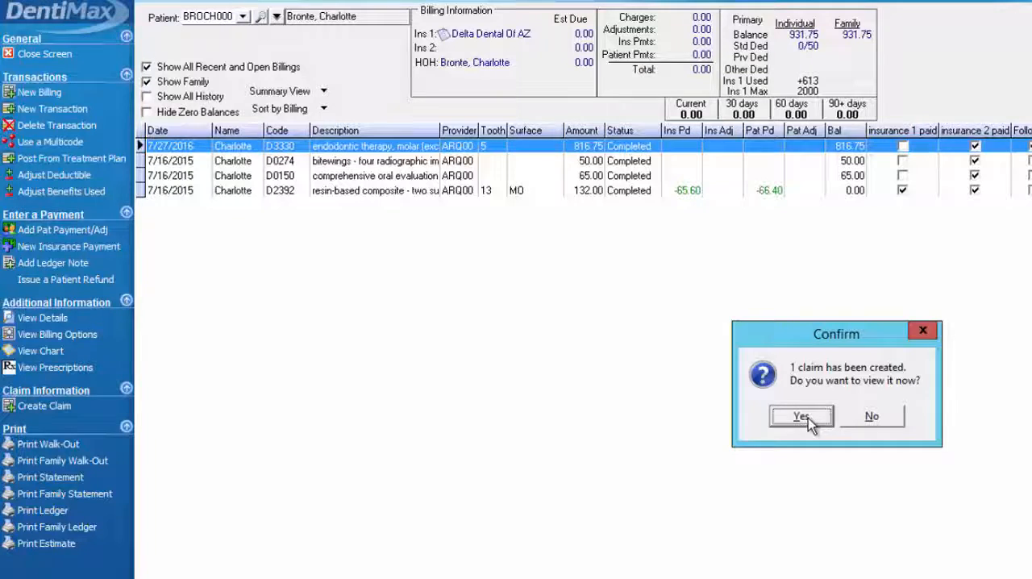
left_click(802, 418)
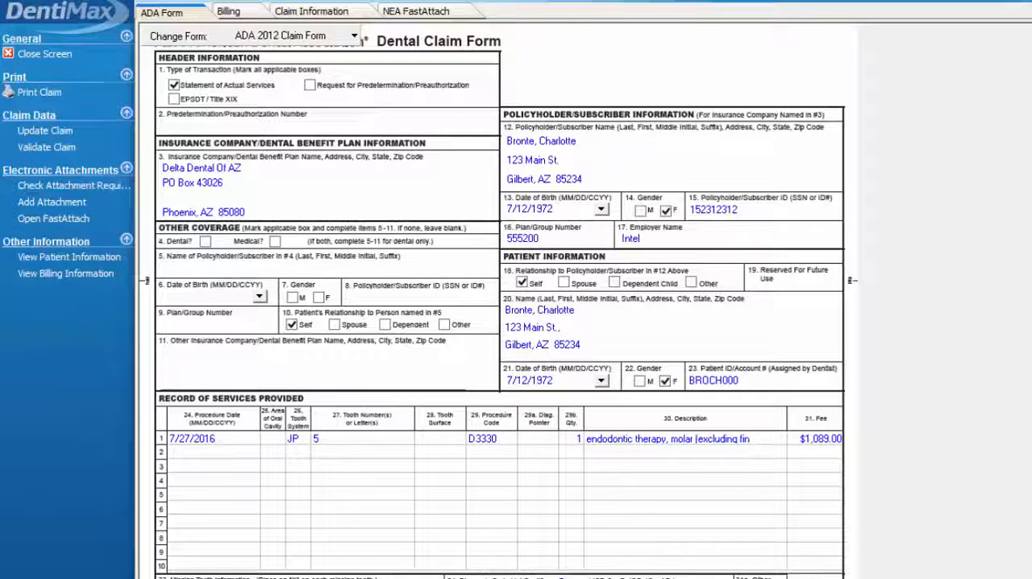
Check the claim's NEA FastAttach information, return to its ADA form, and save the claim
left_click(391, 494)
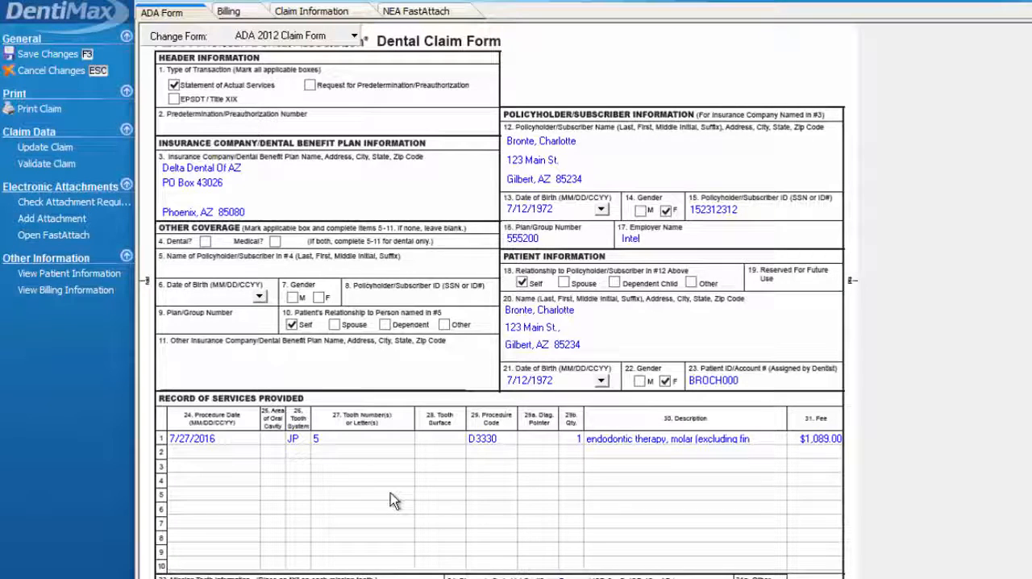
left_click(415, 13)
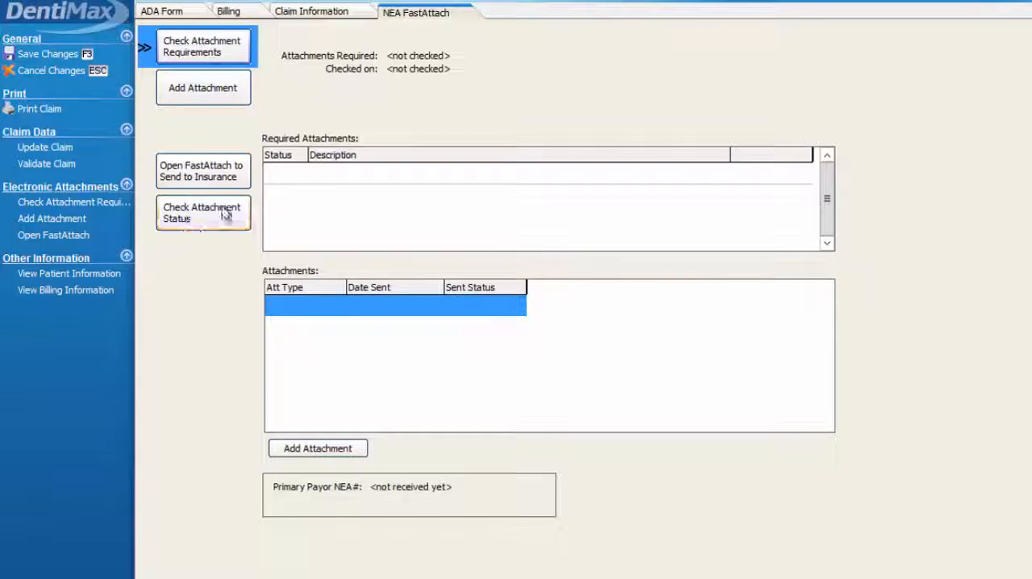
left_click(191, 13)
left_click(50, 54)
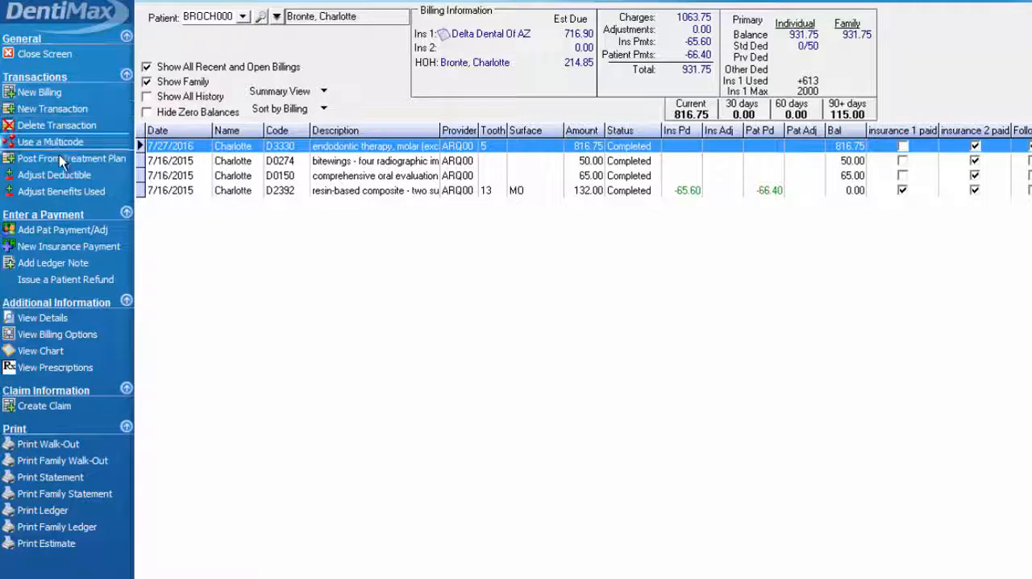
Post a deductible adjustment with a Standard amount of 50 for the patient's DDA02 insurance plan
left_click(60, 176)
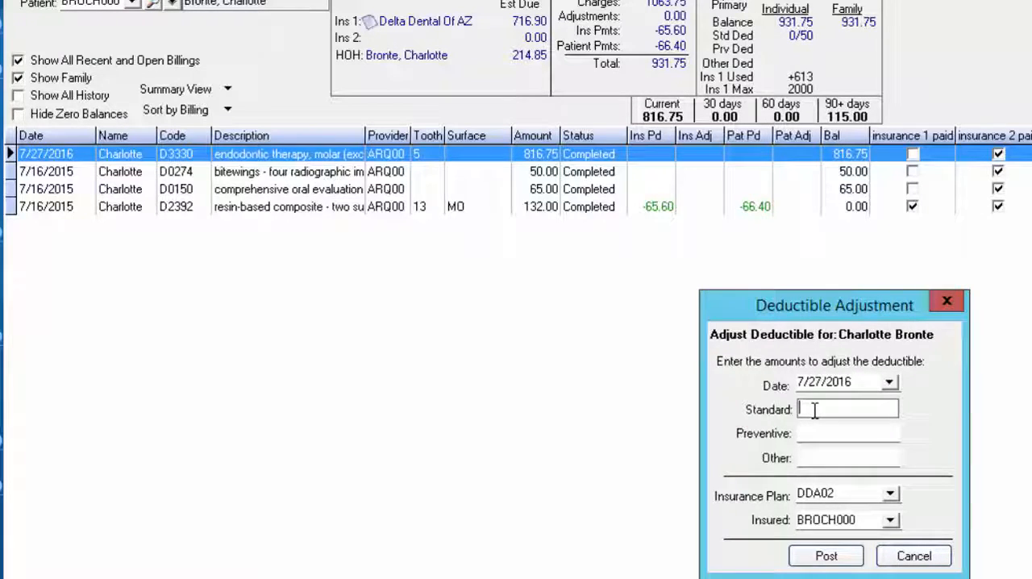
type("50")
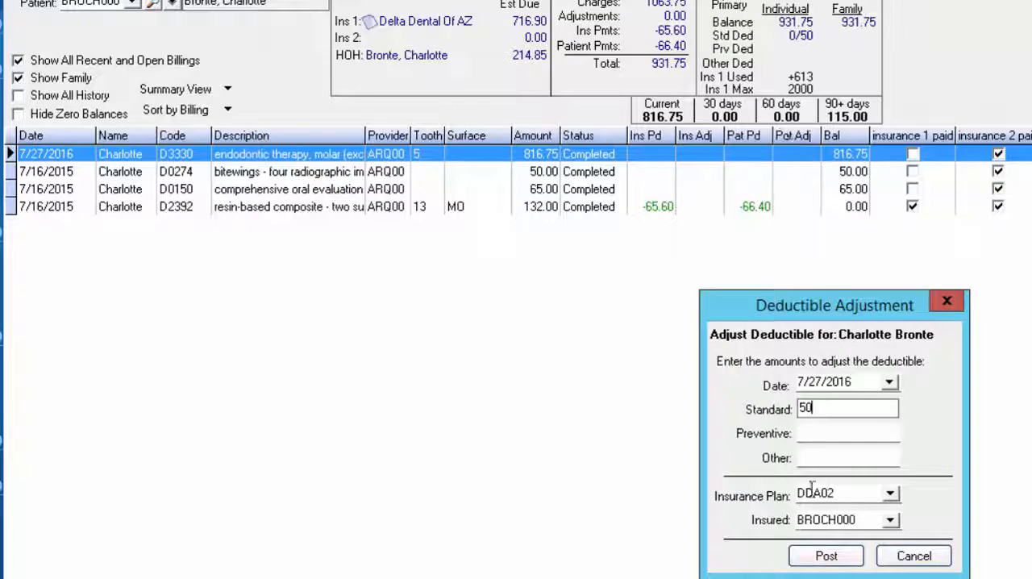
left_click(840, 559)
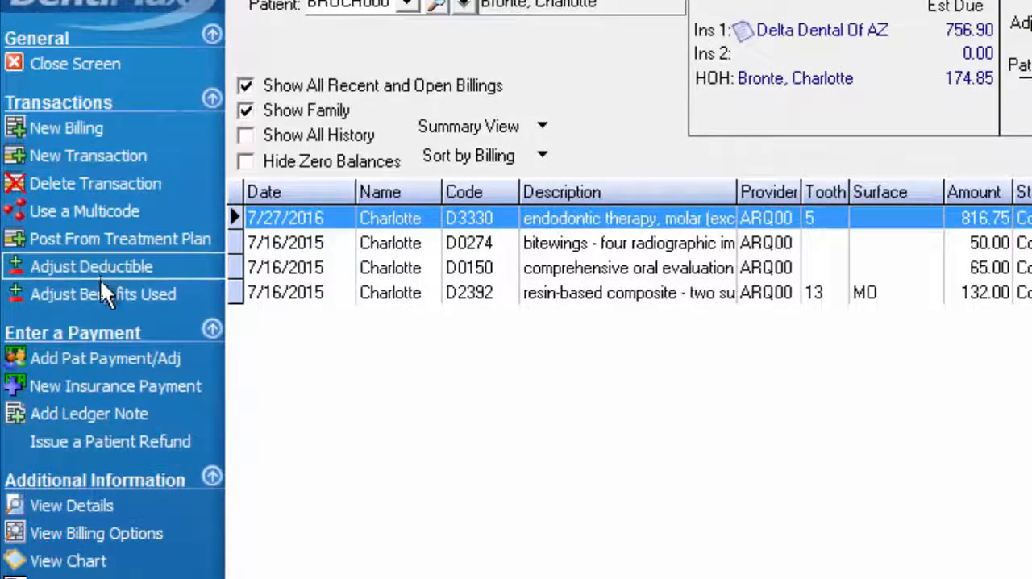
Post a benefits-used adjustment of 220 for the patient's DDA02 insurance plan
left_click(175, 292)
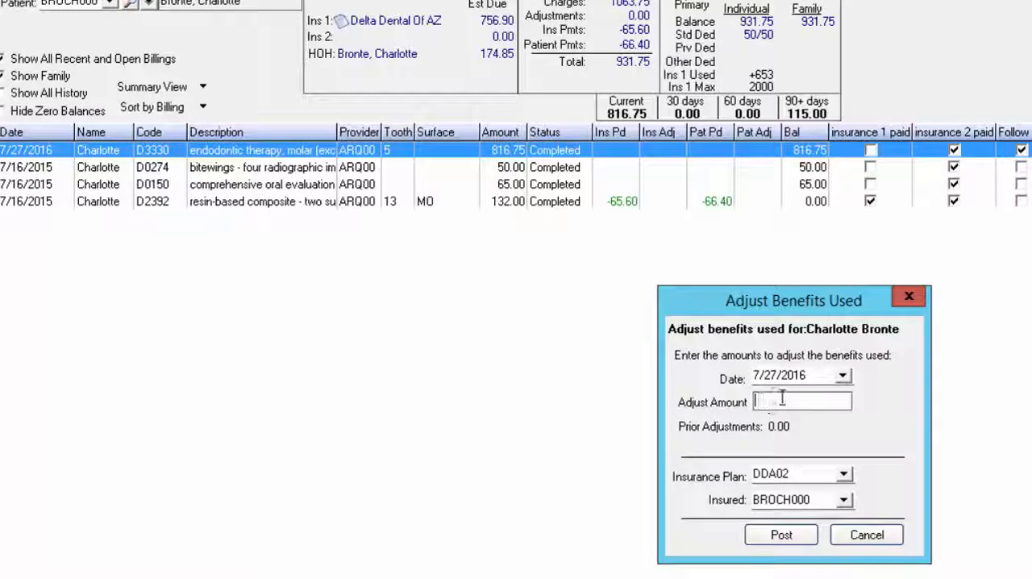
type("220")
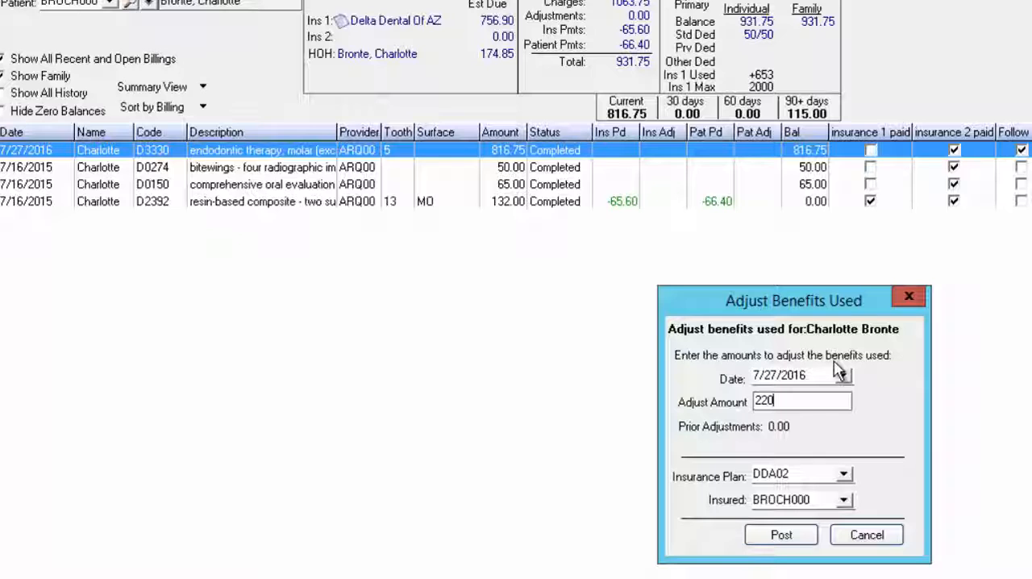
left_click(781, 535)
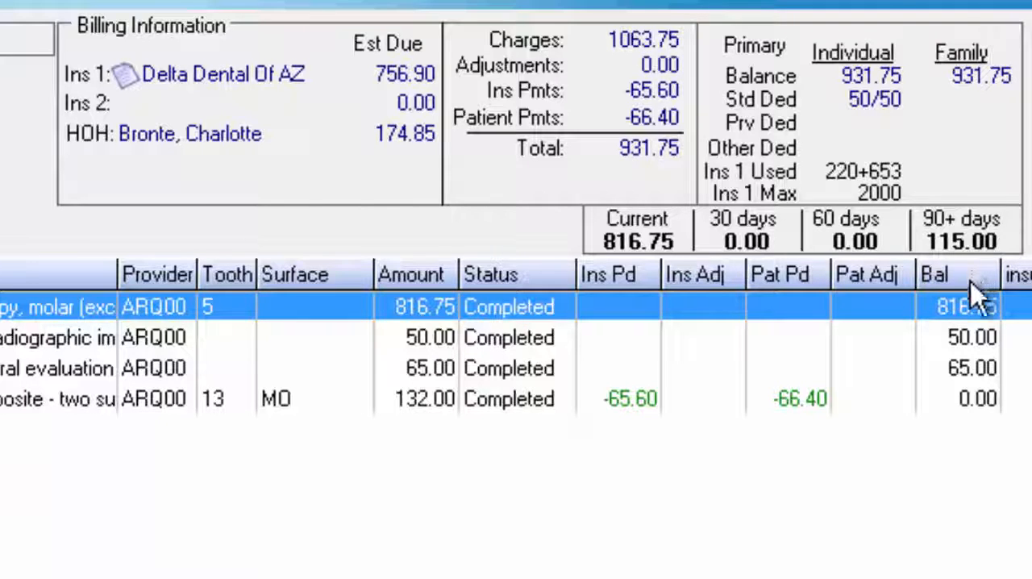
Examine the balances and insurance-paid flags of the D0274 and D0150 charges in the ledger
left_click(979, 368)
left_click(988, 345)
left_click(989, 367)
left_click(971, 339)
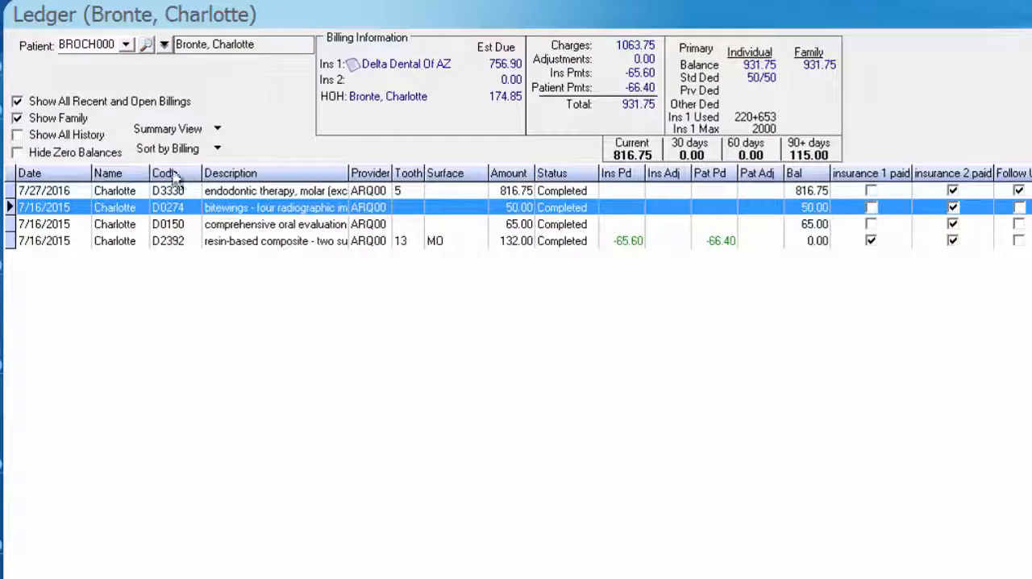
left_click(159, 227)
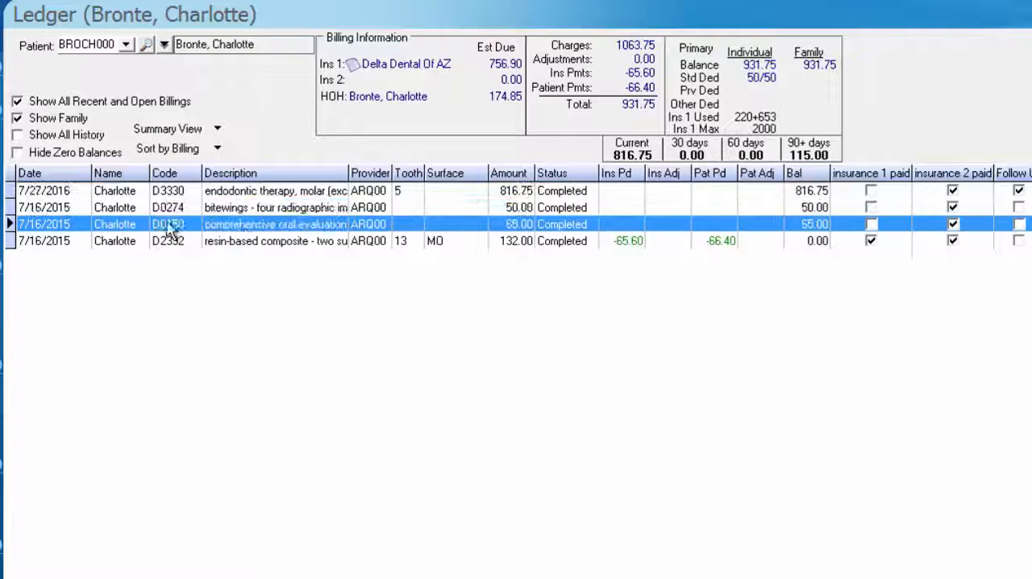
key("Up")
left_click(817, 227)
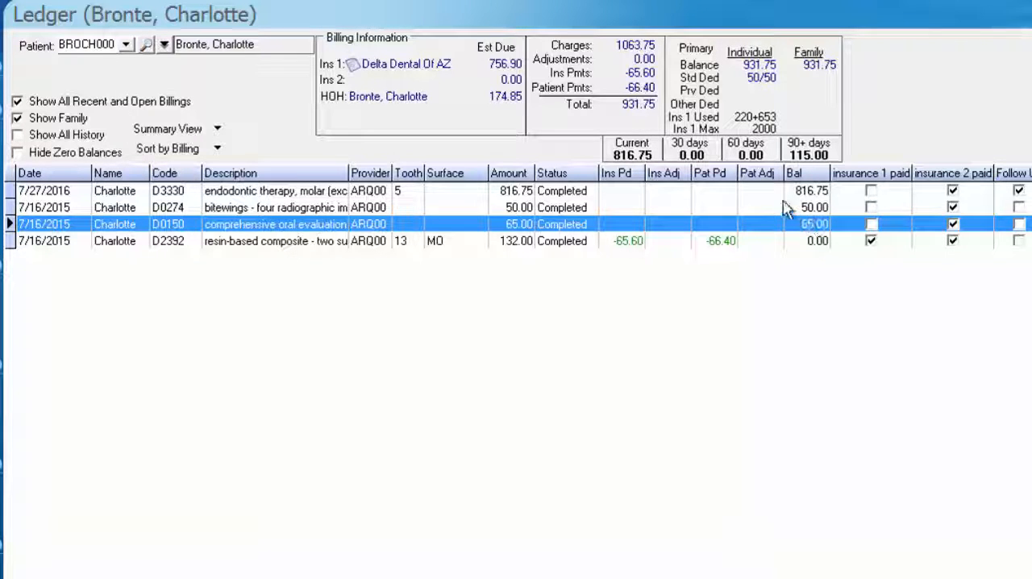
key("Up")
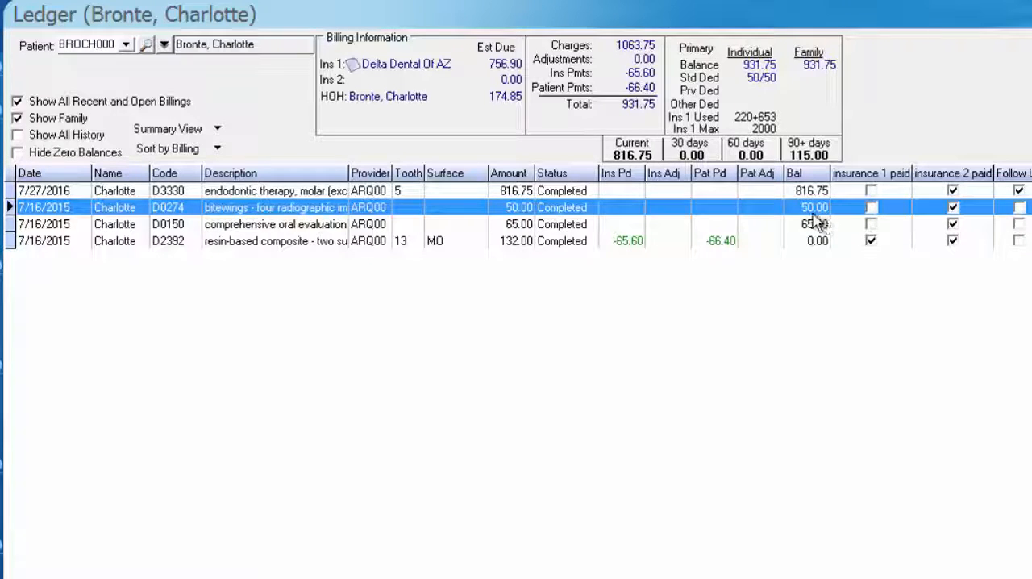
Mark the D0274 bitewings charge as Insurance 1 Completed Payment, leaving Do Not Bill Insurance off, and save the charge
double_click(320, 209)
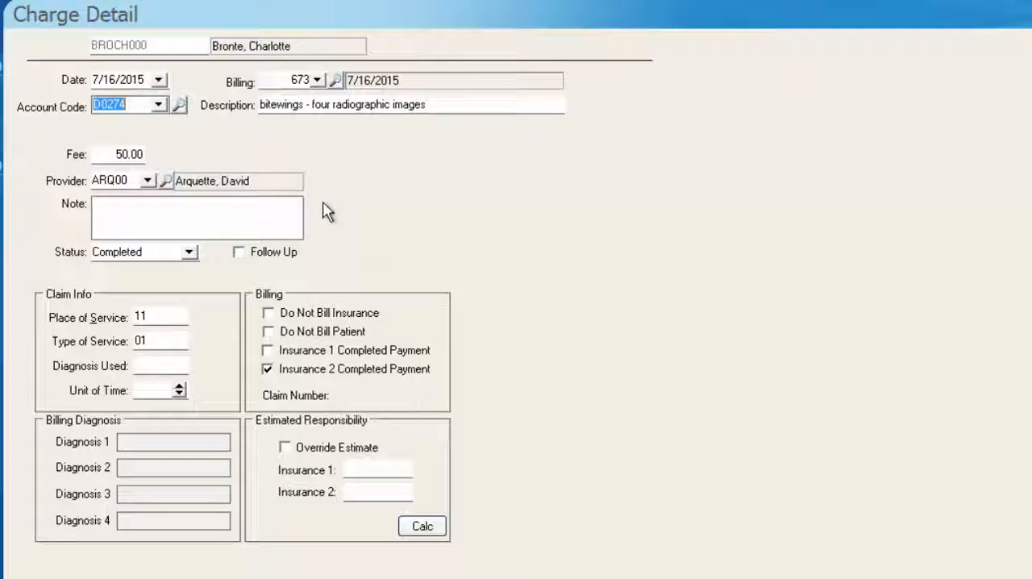
left_click(267, 315)
left_click(275, 318)
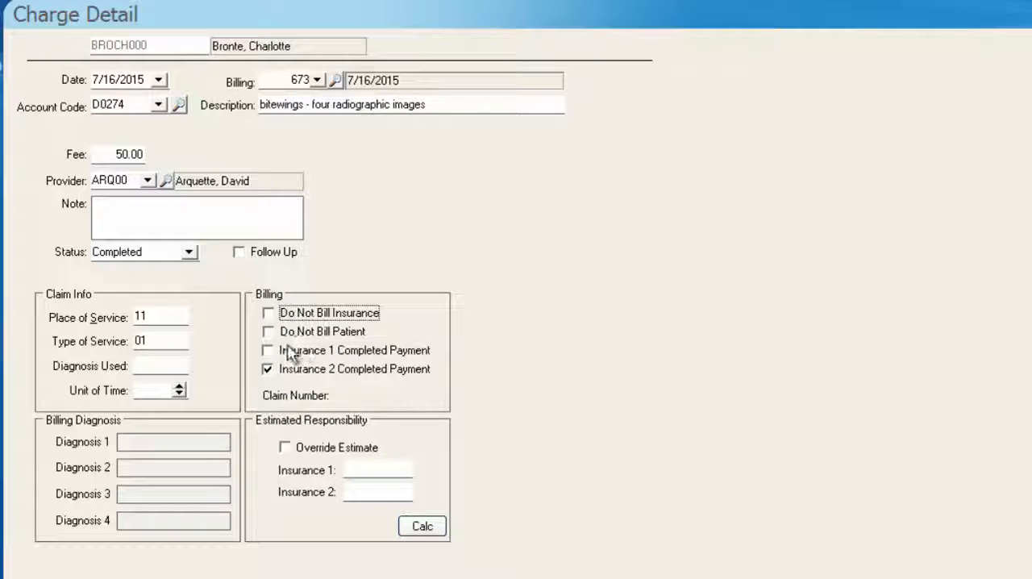
left_click(270, 355)
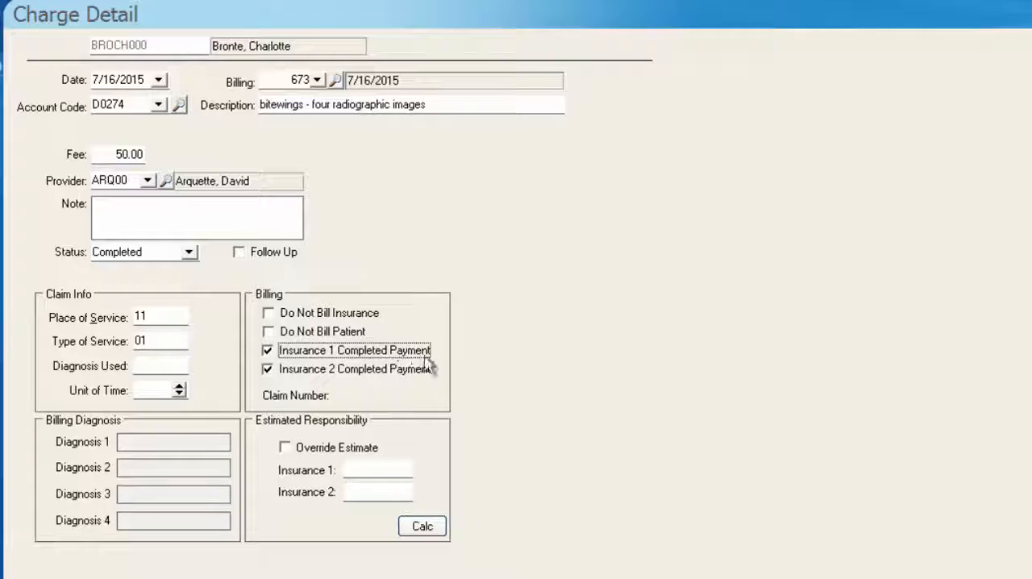
left_click(57, 102)
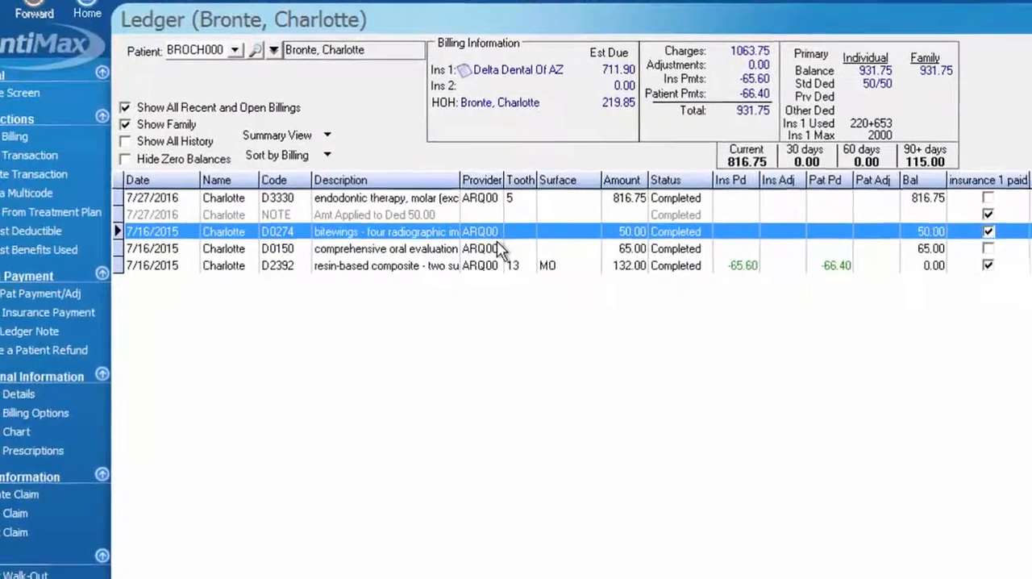
Mark the D0150 comprehensive oral evaluation charge as Insurance 1 Completed Payment and save it
double_click(500, 250)
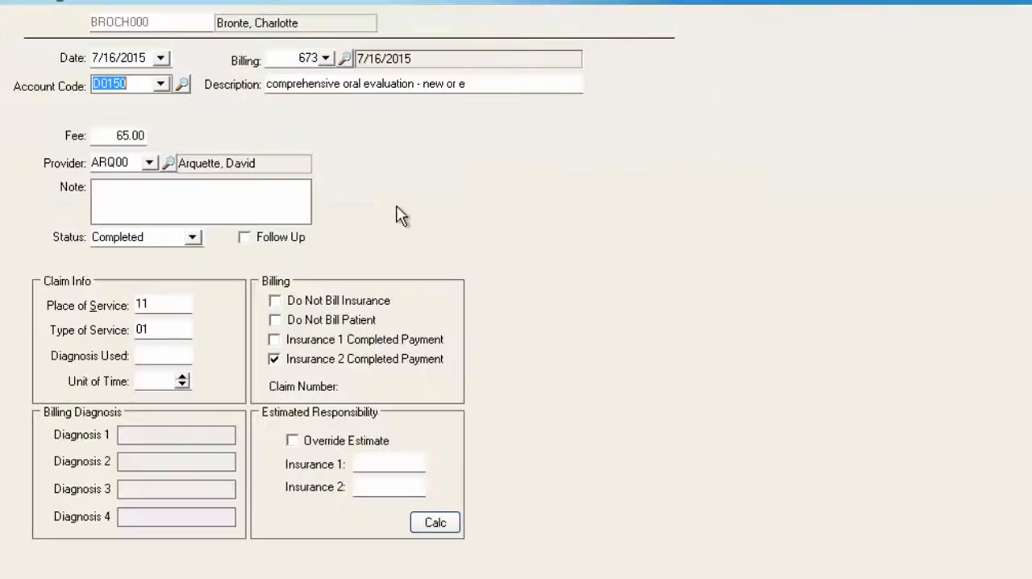
left_click(274, 340)
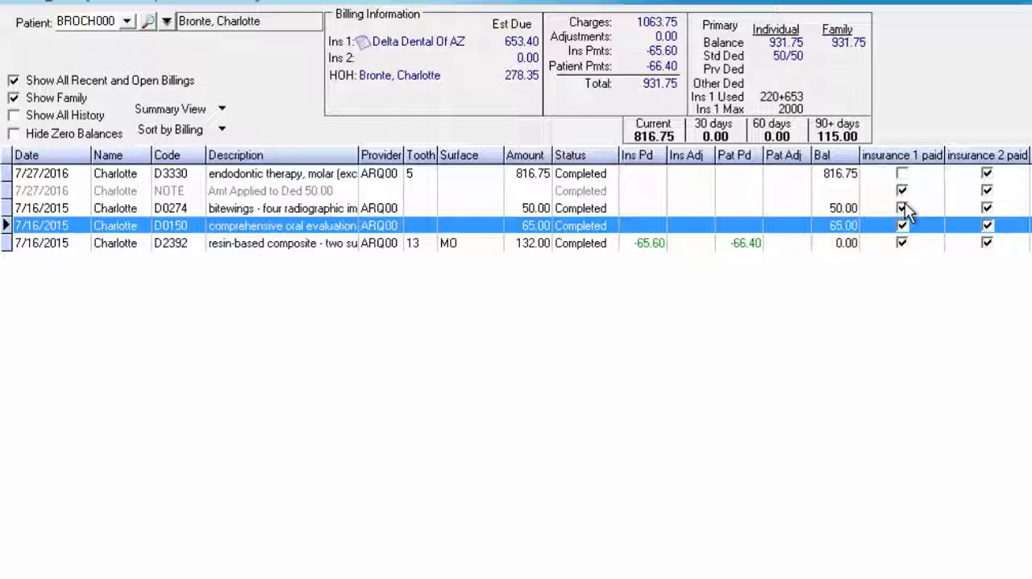
left_click(333, 209)
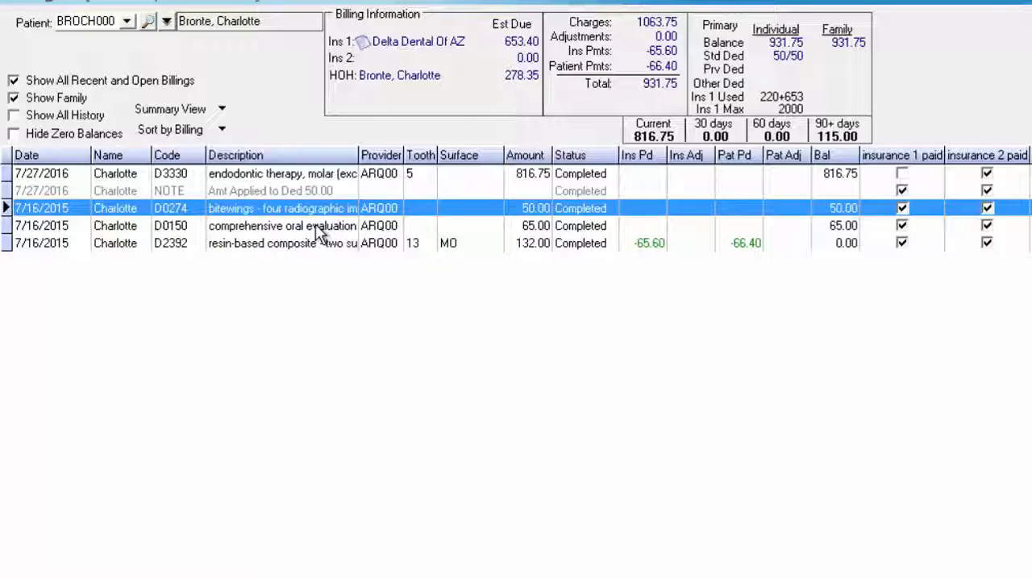
left_click(362, 225)
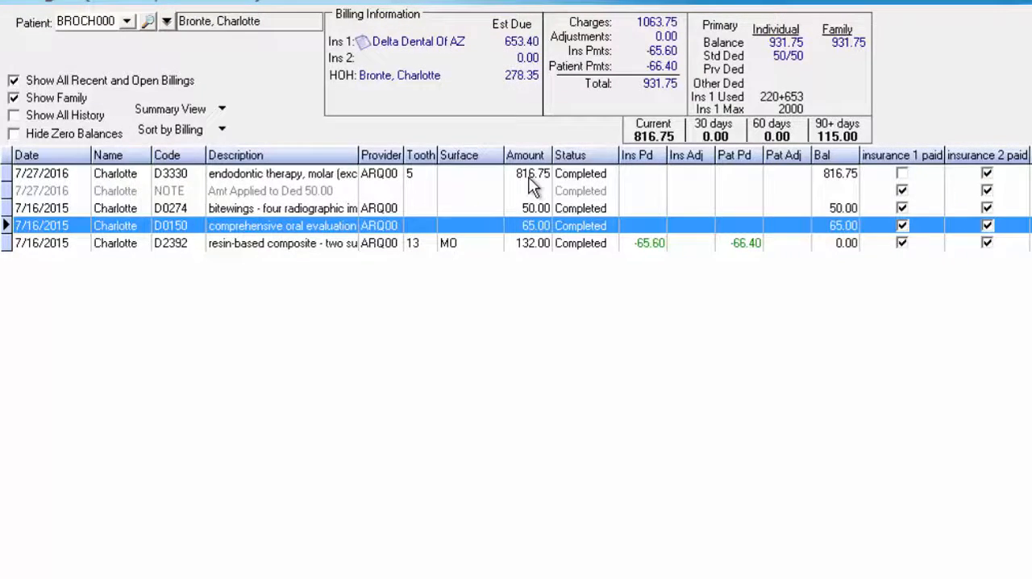
left_click(564, 172)
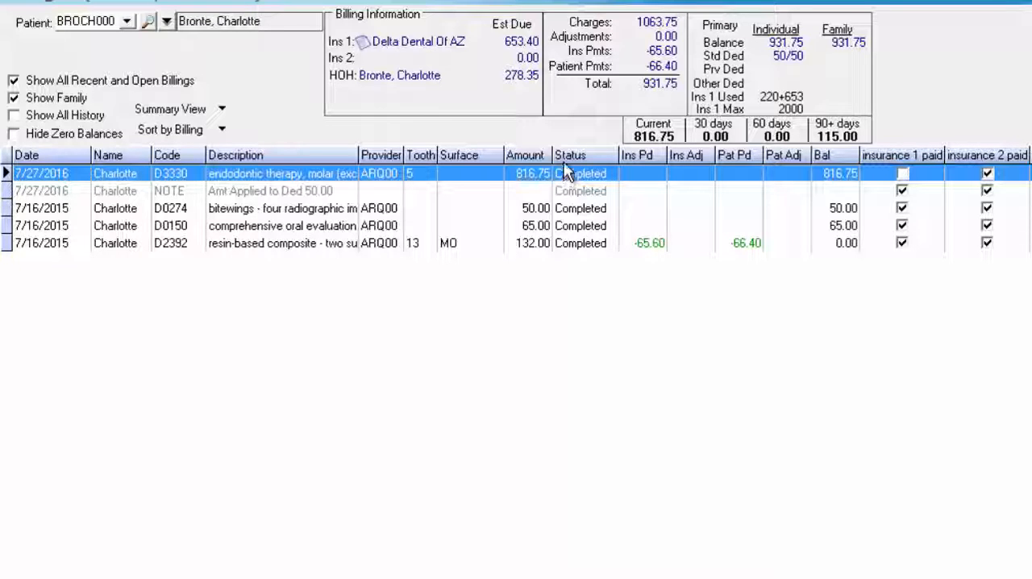
Open the patient's insurance information from the ledger and change the primary insurance to MET00 Metlife
left_click(234, 26)
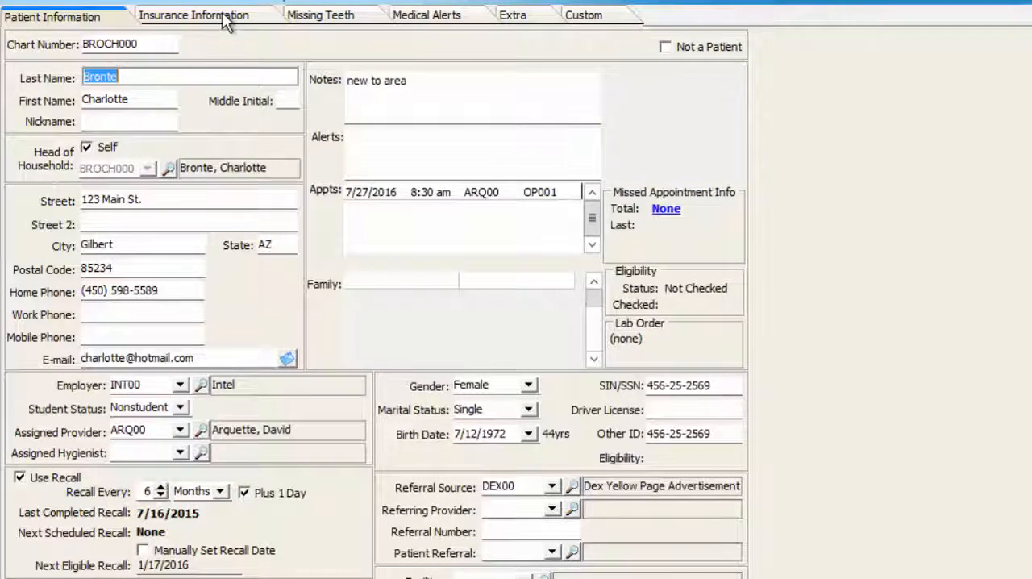
left_click(226, 20)
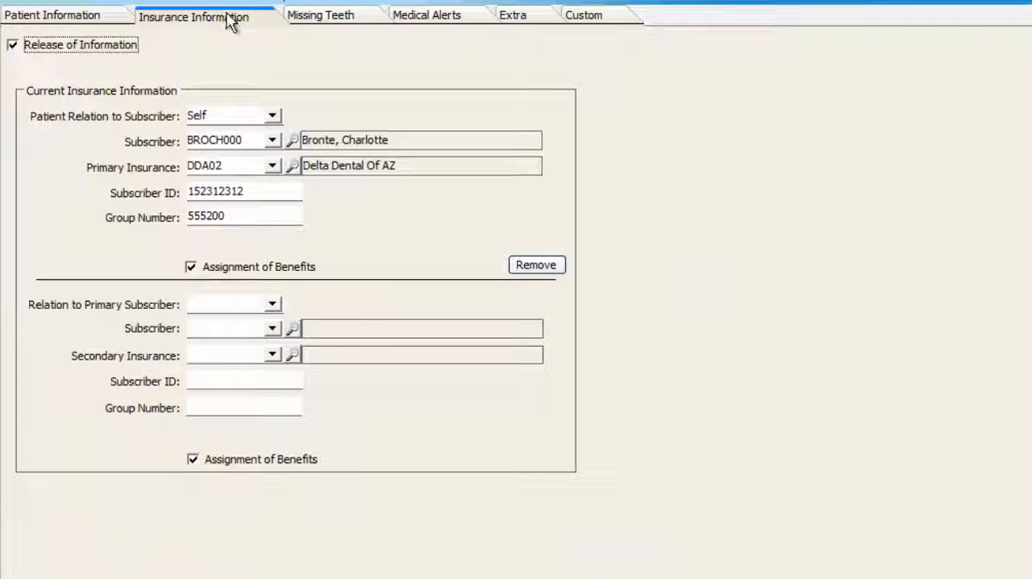
left_click(271, 166)
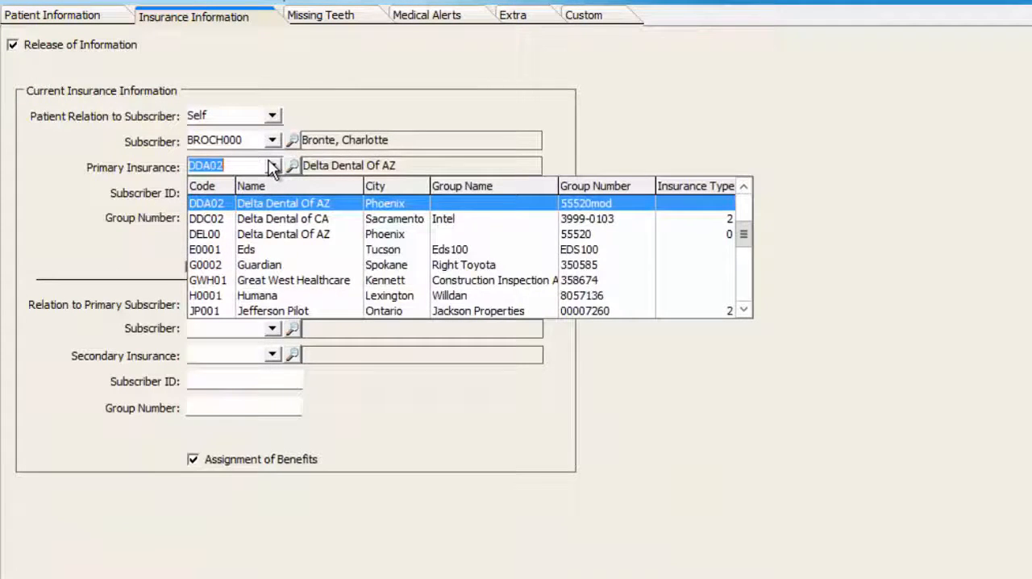
type("MET00")
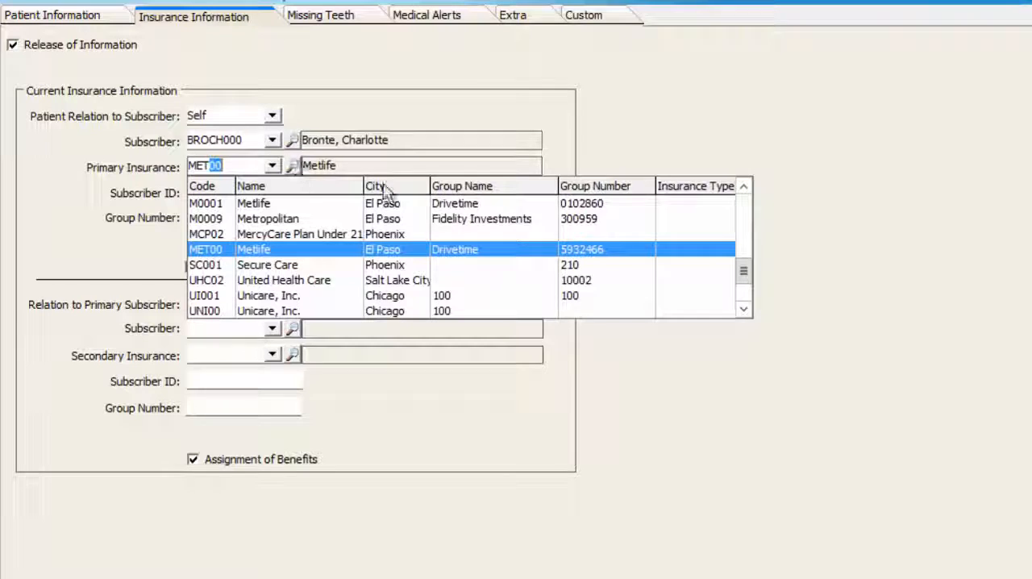
left_click(491, 247)
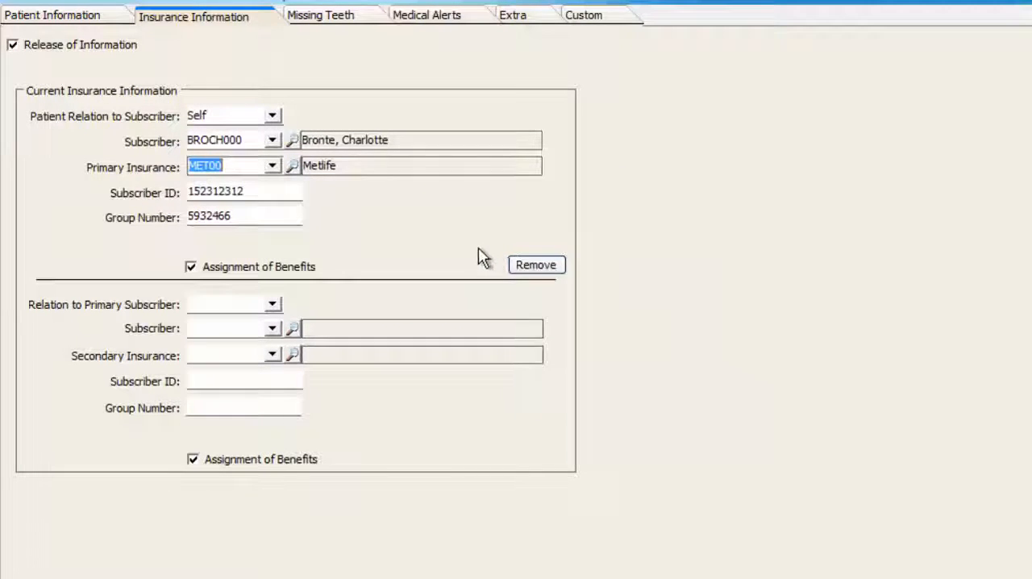
key("Tab")
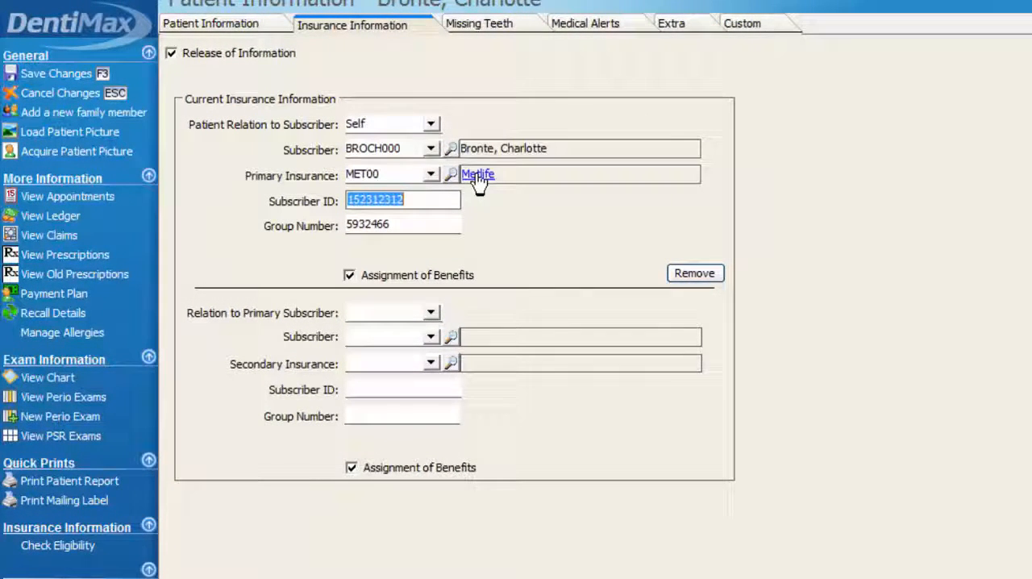
View the Metlife plan's general details and fee schedule, close the plan, and save the patient's record
left_click(481, 178)
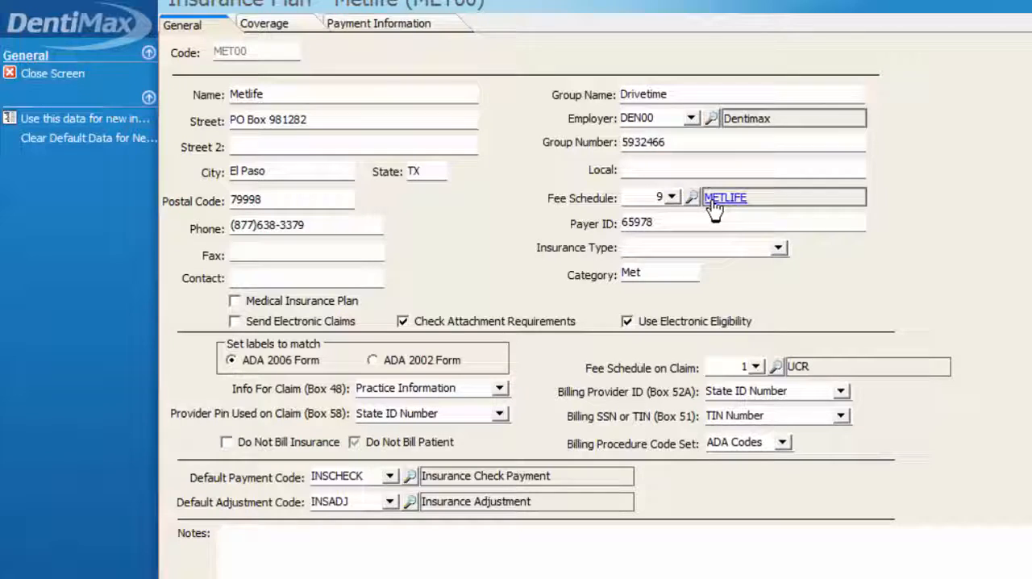
left_click(46, 74)
left_click(84, 74)
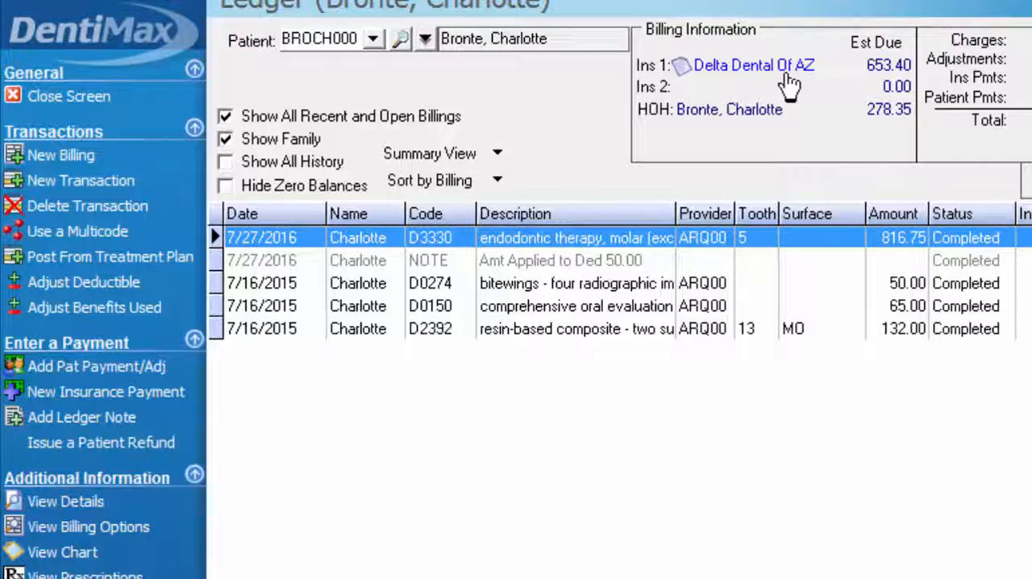
Turn off Show All Recent and Open Billings and look through the three charges in the 7/16/2015 billing
left_click(550, 288)
left_click(550, 329)
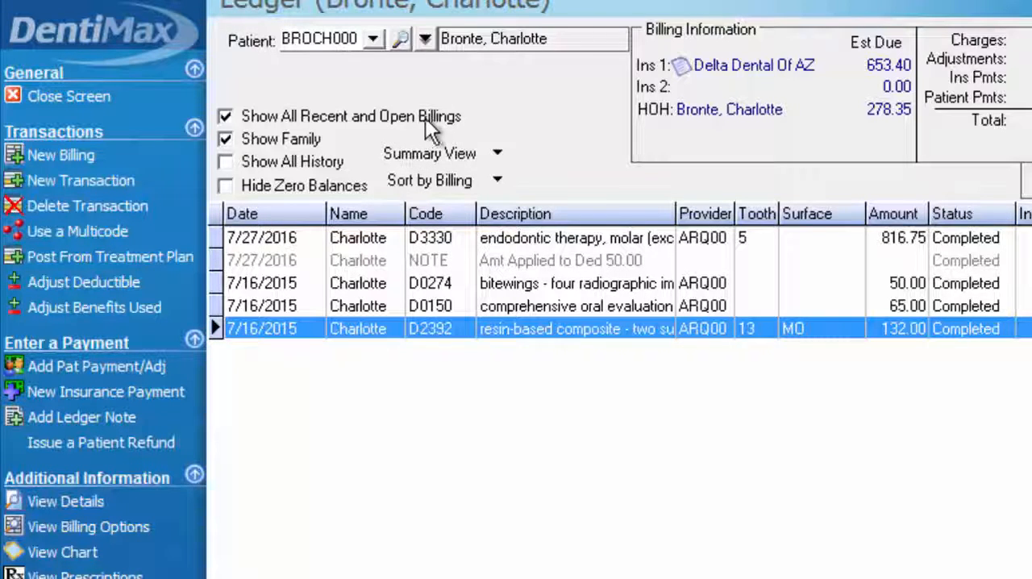
left_click(229, 118)
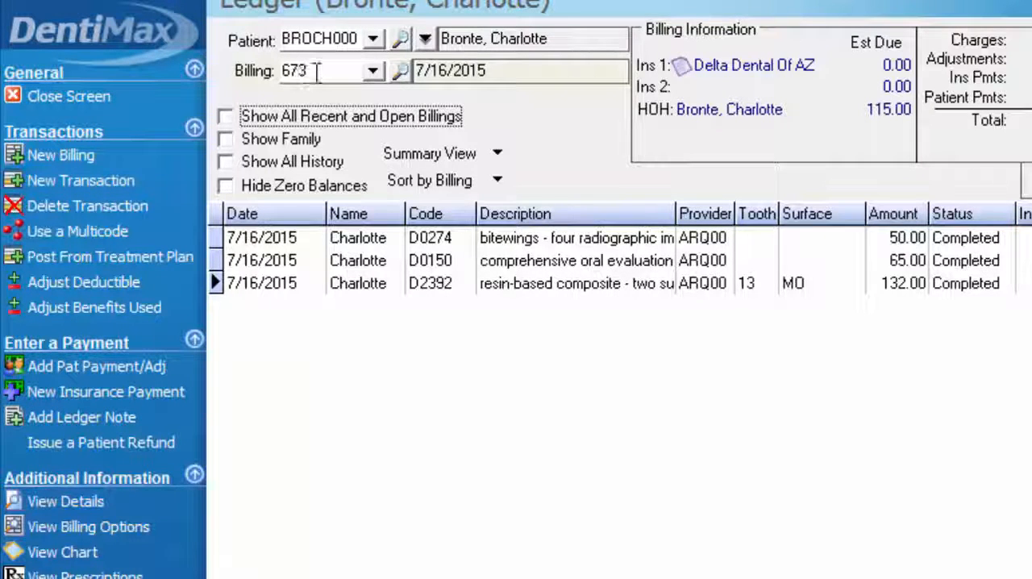
left_click(274, 247)
left_click(291, 266)
left_click(284, 282)
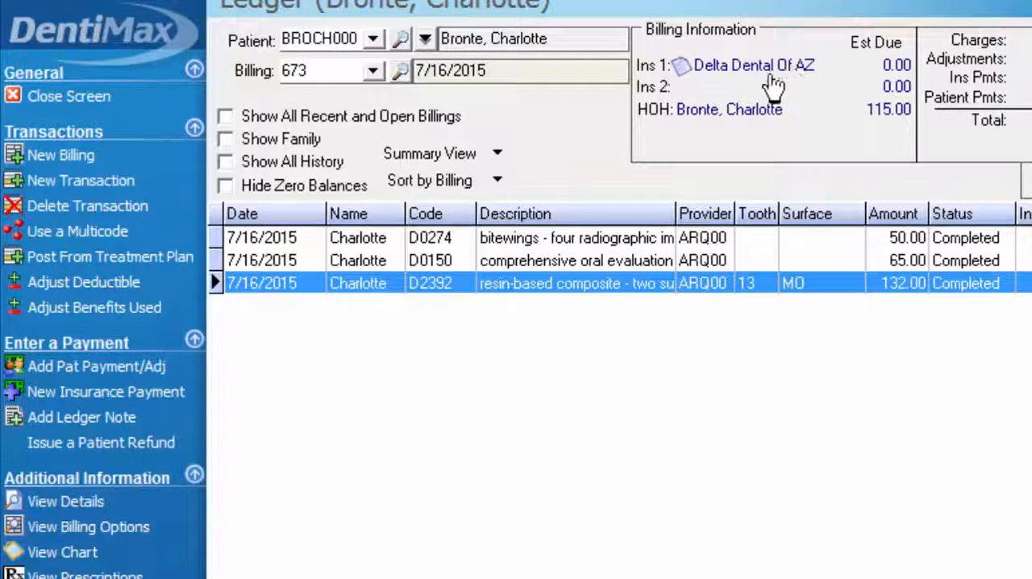
Switch to the 7/27/2016 billing, open its billing options and set the description to Metlife
left_click(372, 72)
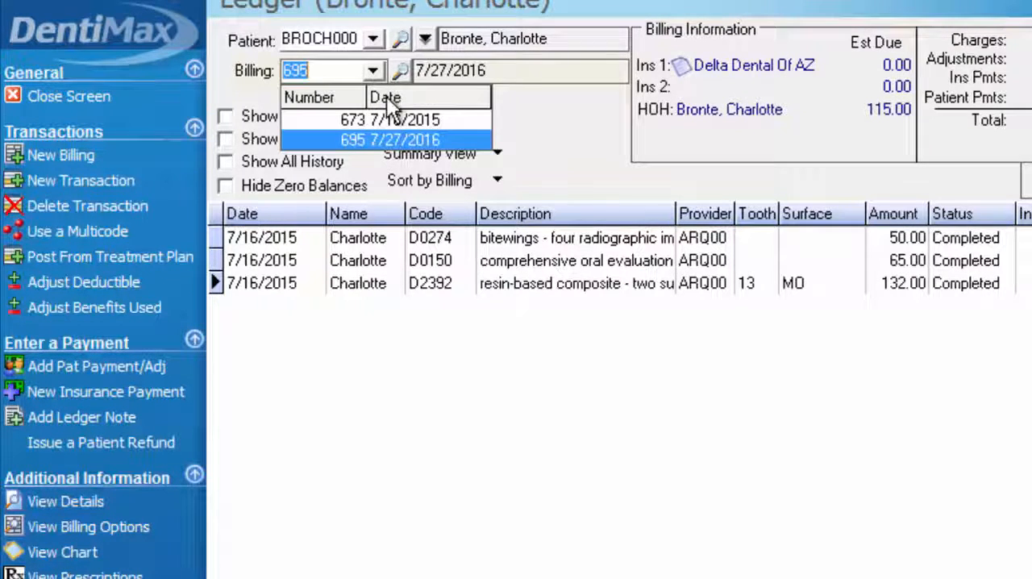
left_click(422, 141)
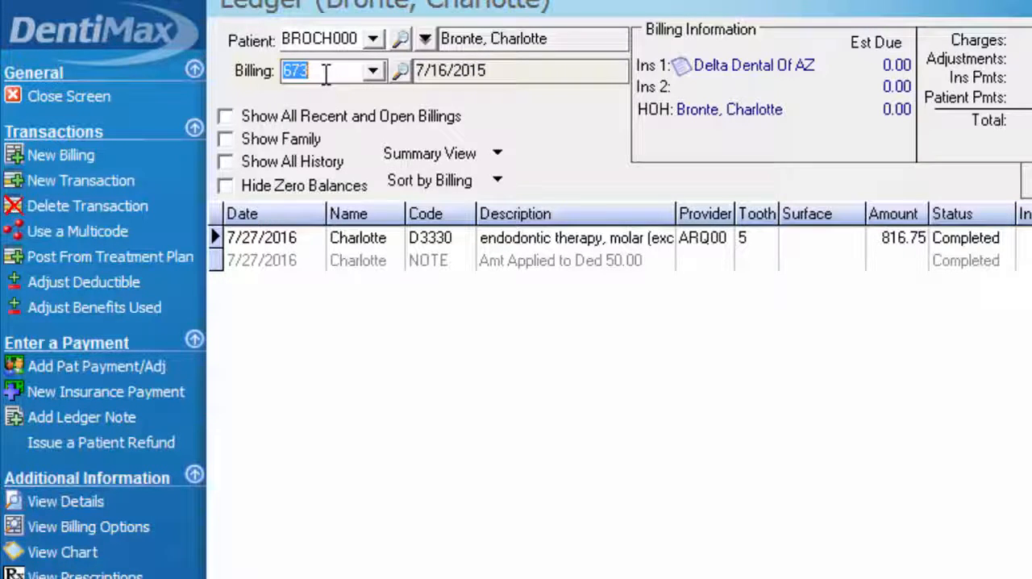
left_click(373, 71)
left_click(368, 140)
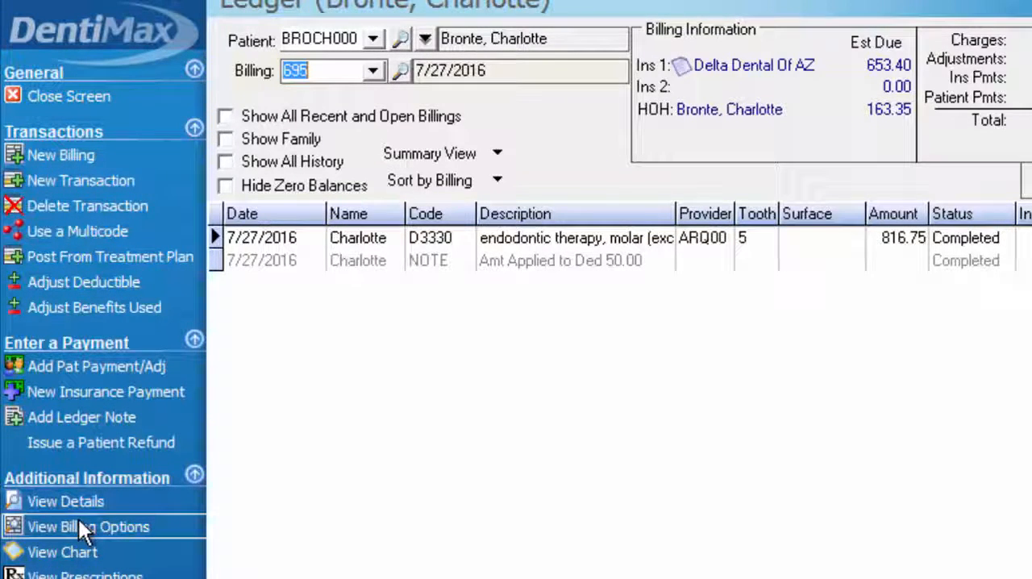
left_click(133, 527)
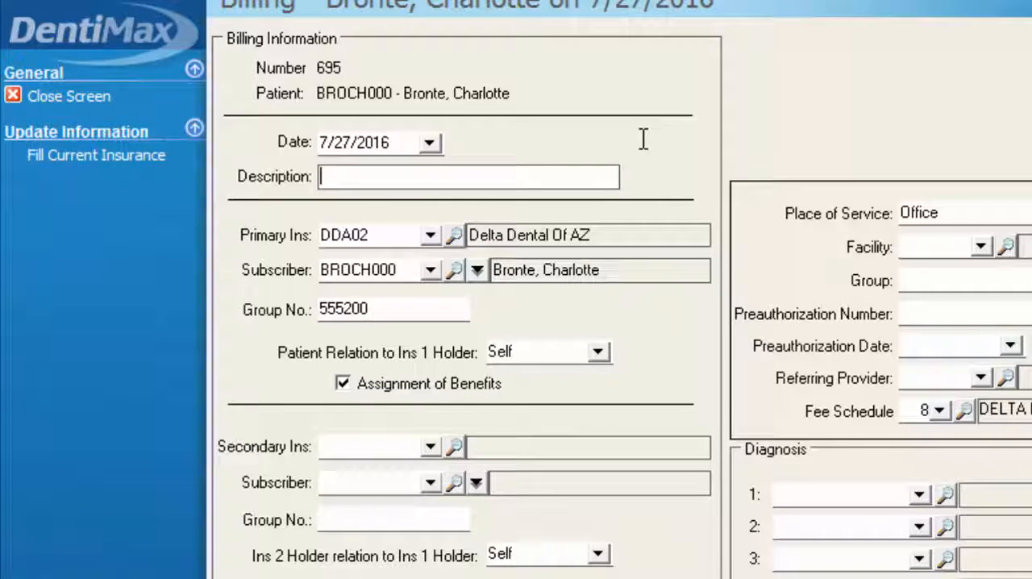
type("Metlife")
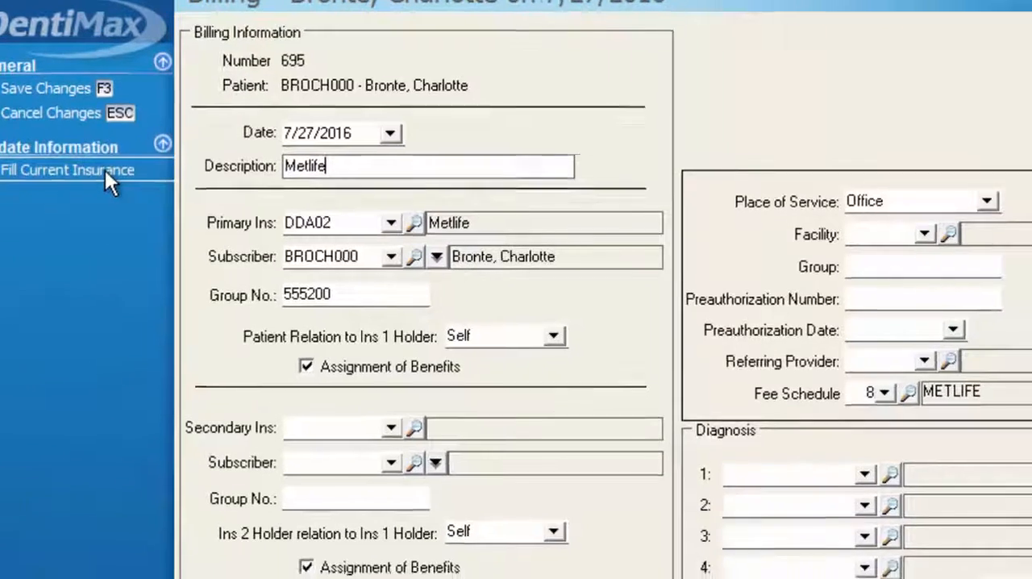
Fill the billing with the patient's current insurance, accepting the new fee schedule amounts and billing of its transactions to the new insurance
left_click(129, 180)
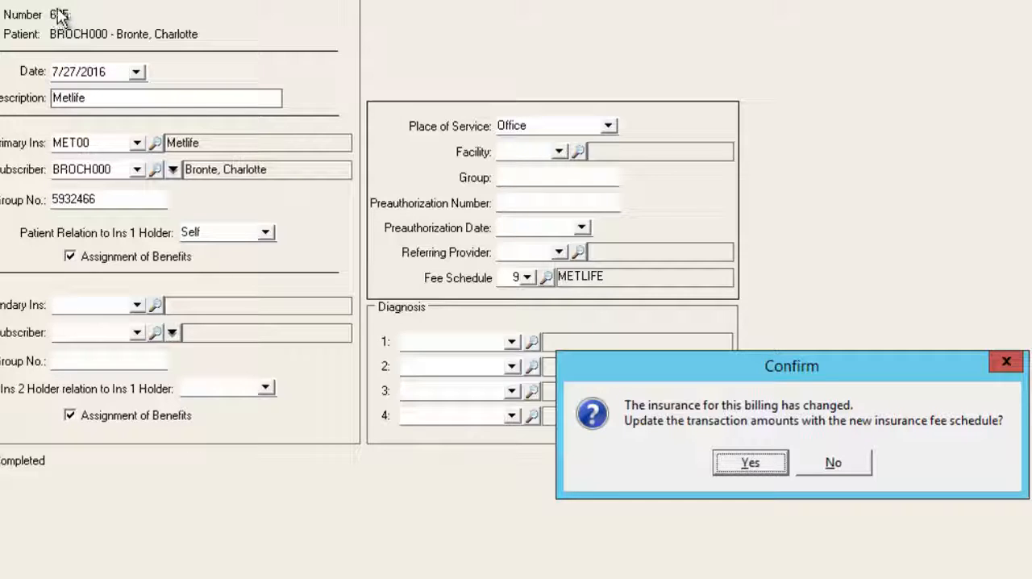
left_click(749, 463)
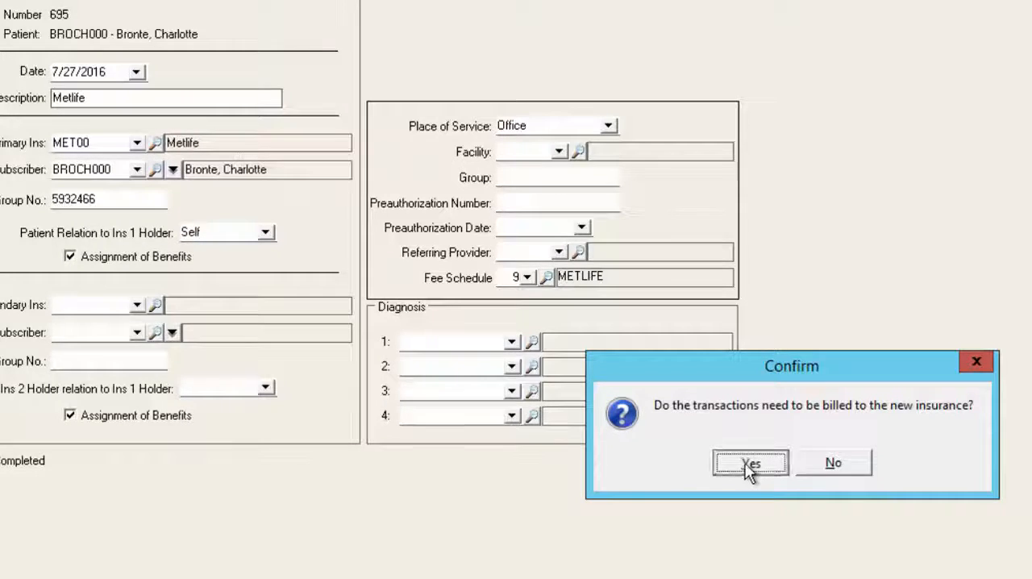
left_click(750, 466)
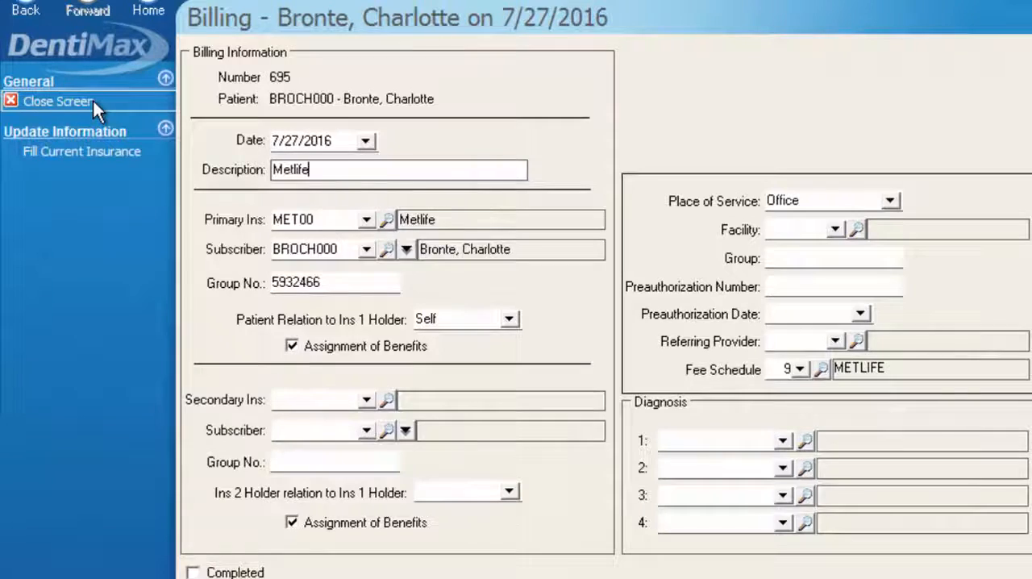
left_click(93, 101)
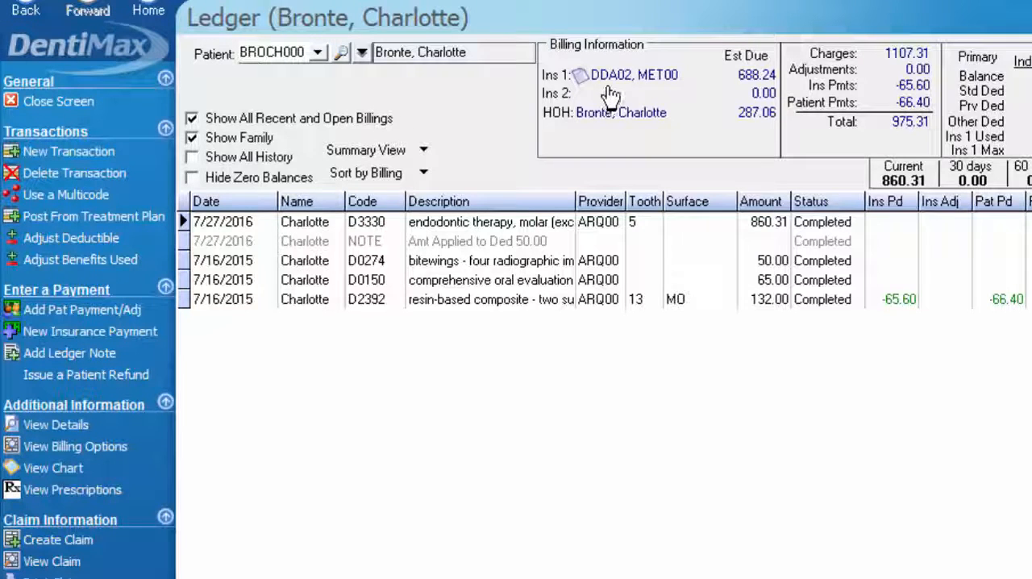
Check the insurance on the 7/16/2015 and 7/27/2016 billings individually, and show all recent and open billings again
mouse_move(614, 83)
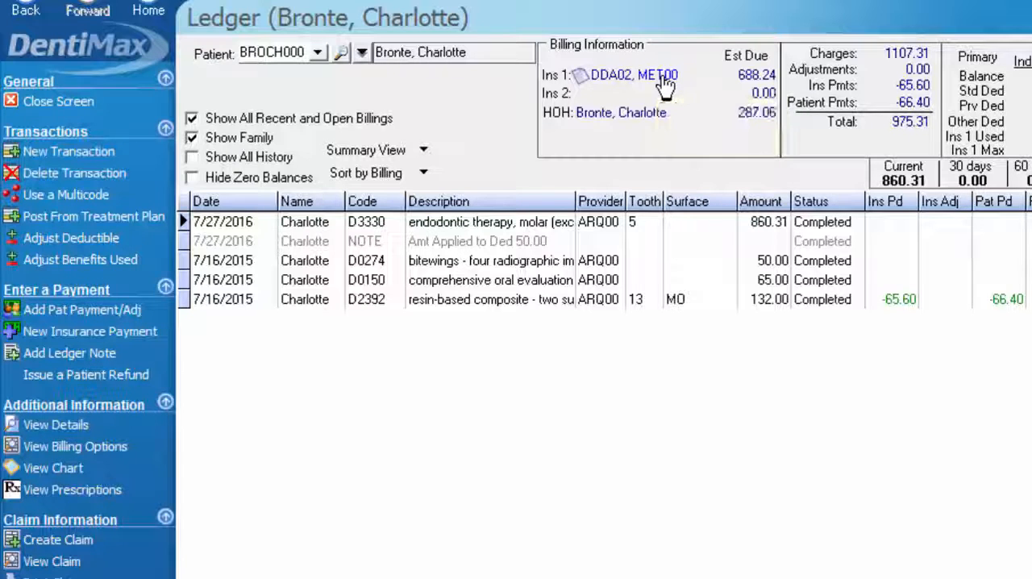
left_click(192, 119)
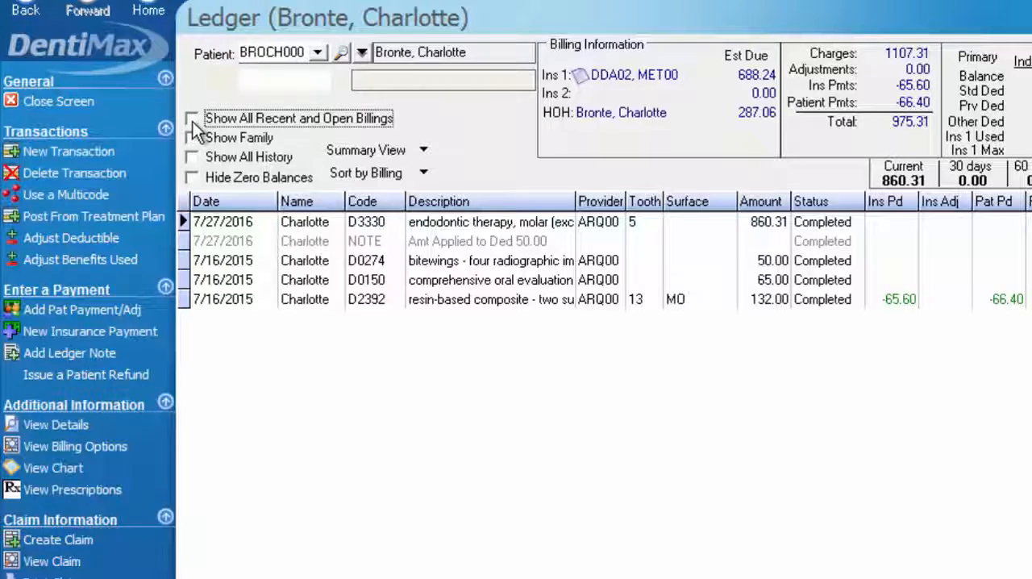
left_click(318, 79)
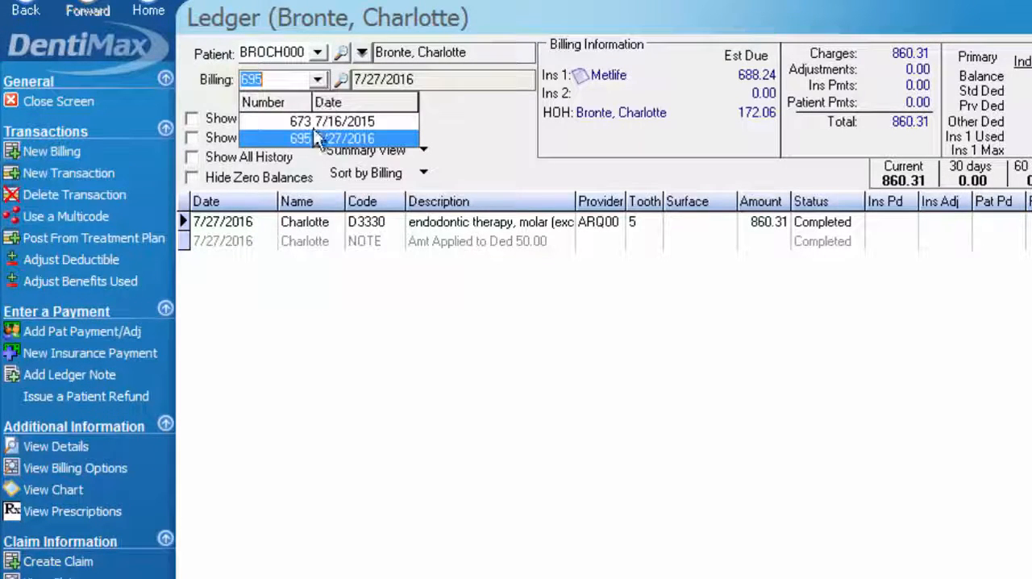
left_click(317, 121)
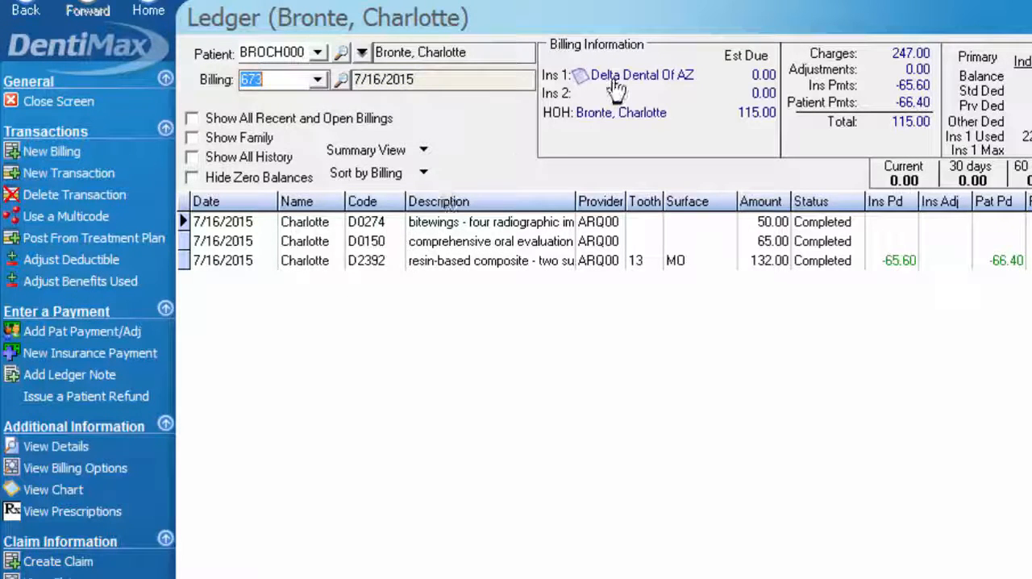
left_click(318, 80)
left_click(307, 134)
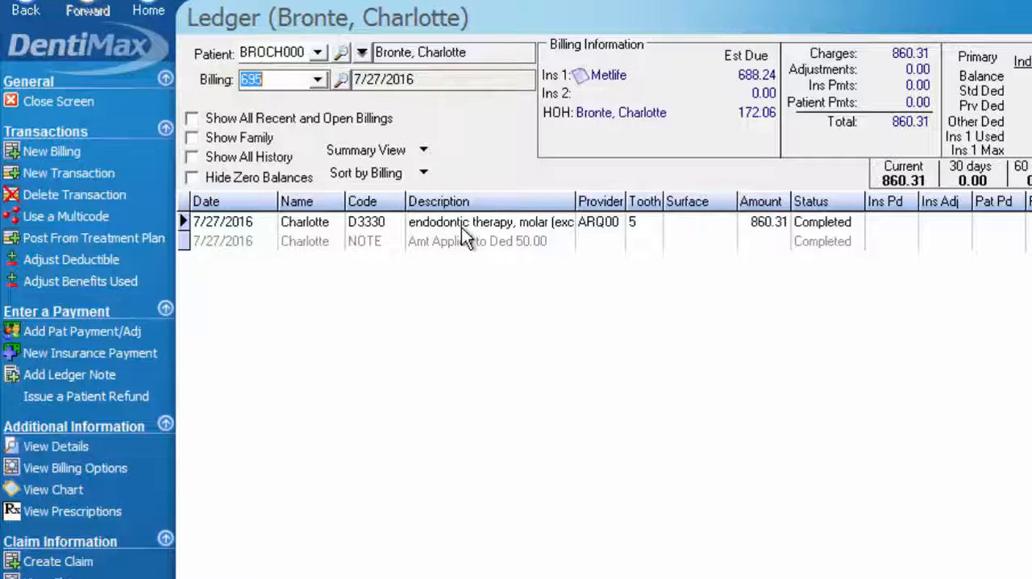
left_click(192, 120)
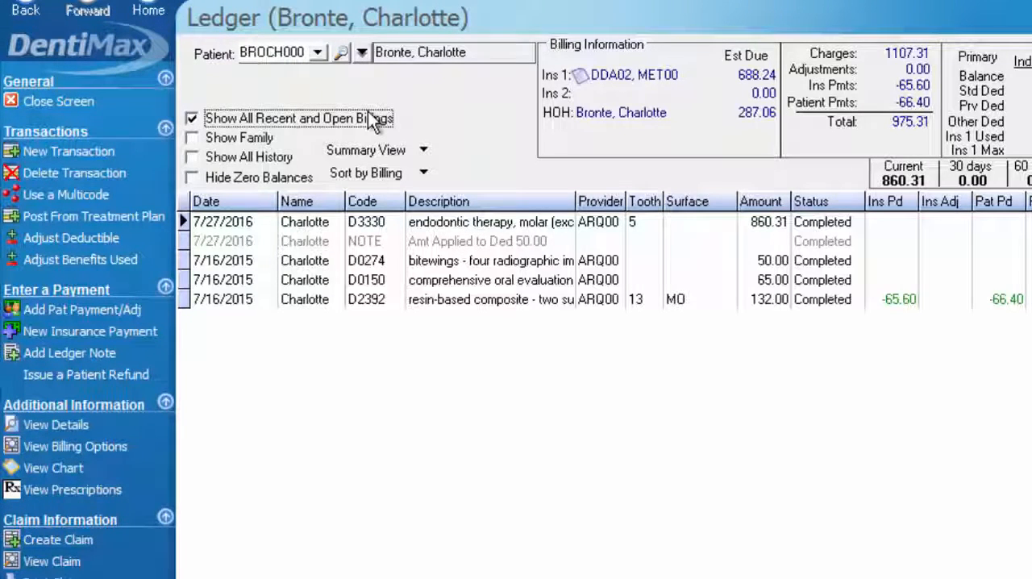
Create a claim from the ledger, review its D3330 description, fee and payer on the claim form, and close it
left_click(82, 541)
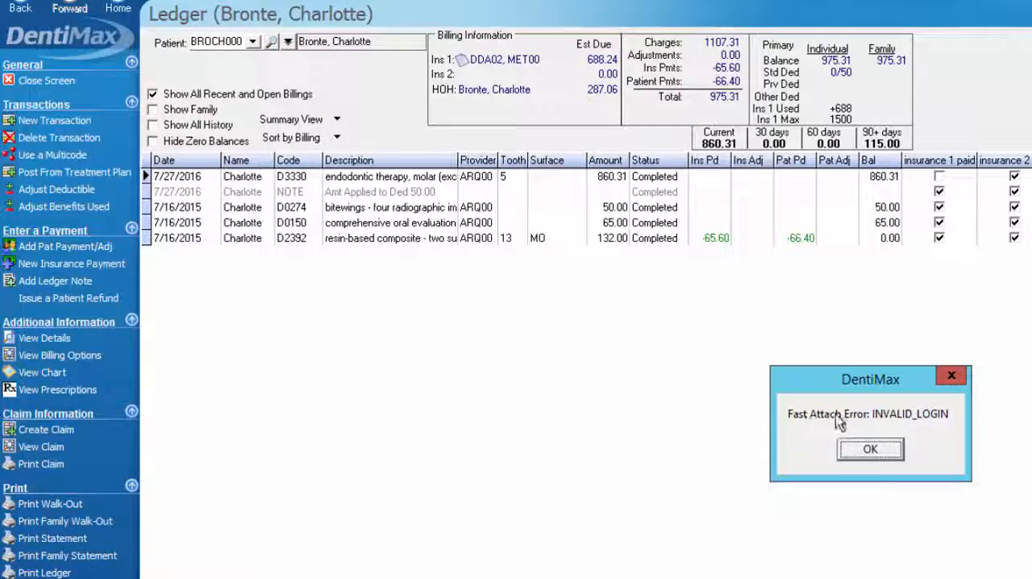
left_click(874, 452)
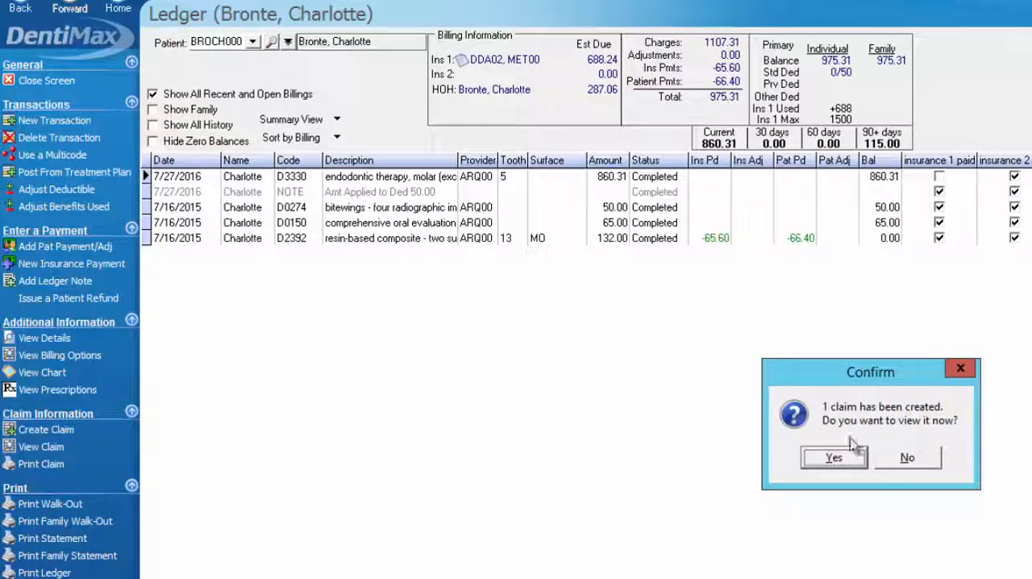
left_click(848, 458)
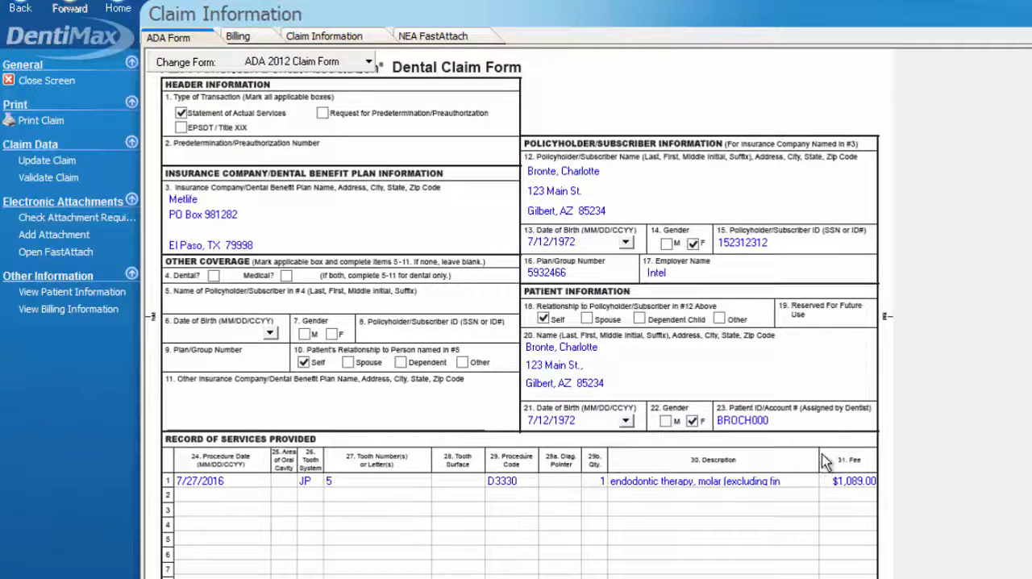
left_click(669, 482)
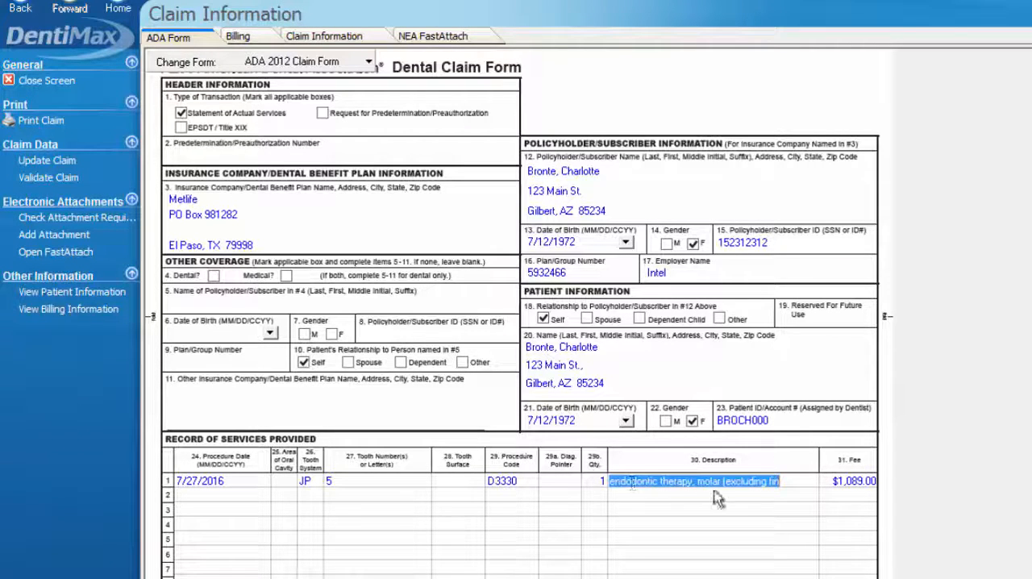
left_click(853, 483)
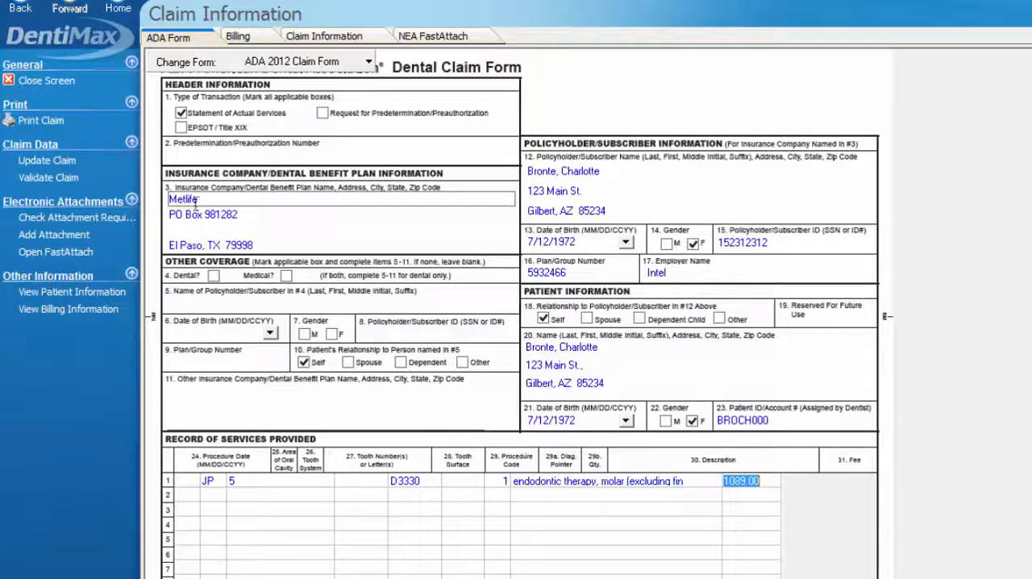
left_click(18, 86)
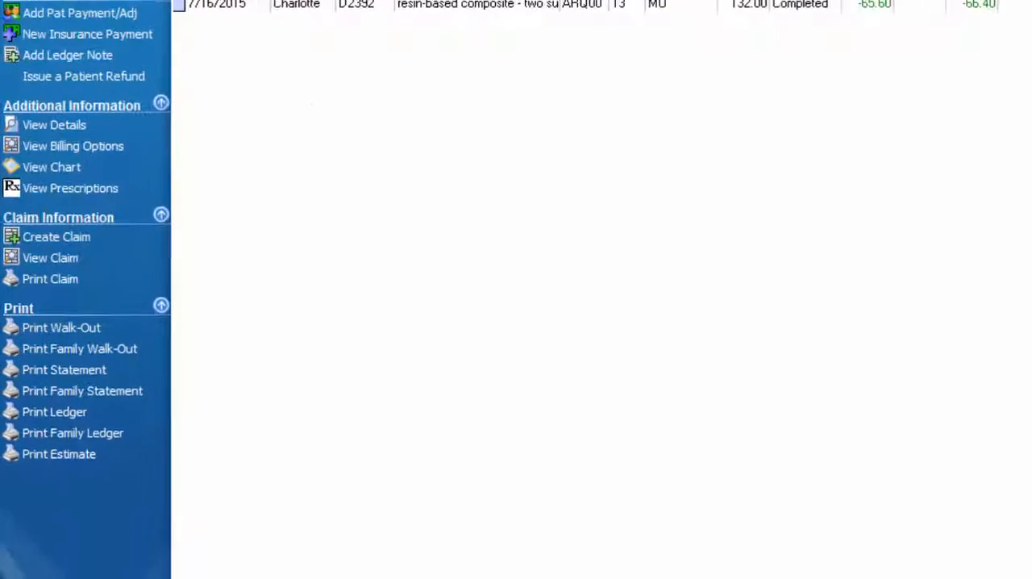
Show only planned items in the ledger and view the details of the planned D2392 composite on tooth 2
left_click(313, 532)
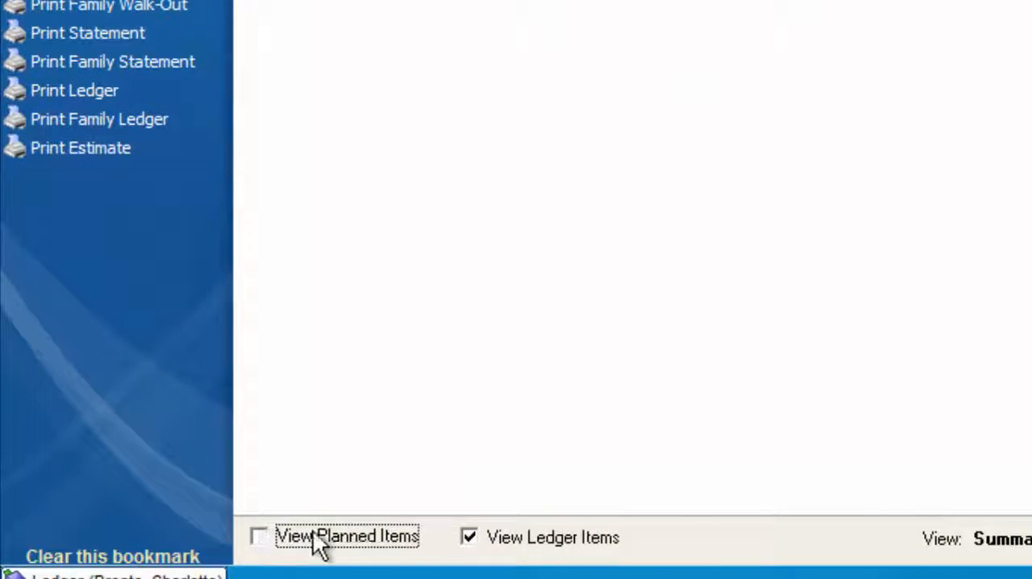
left_click(469, 538)
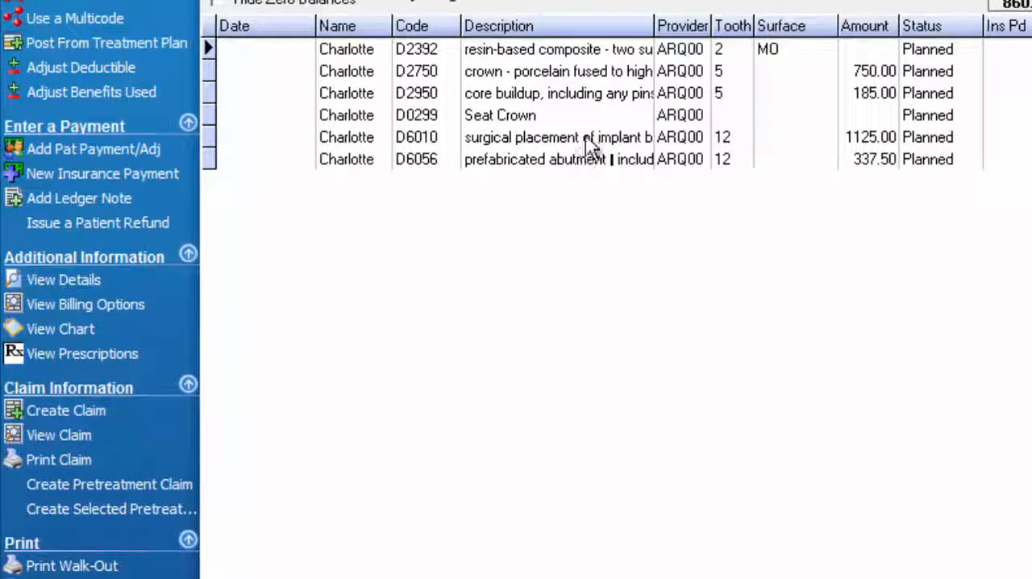
double_click(419, 48)
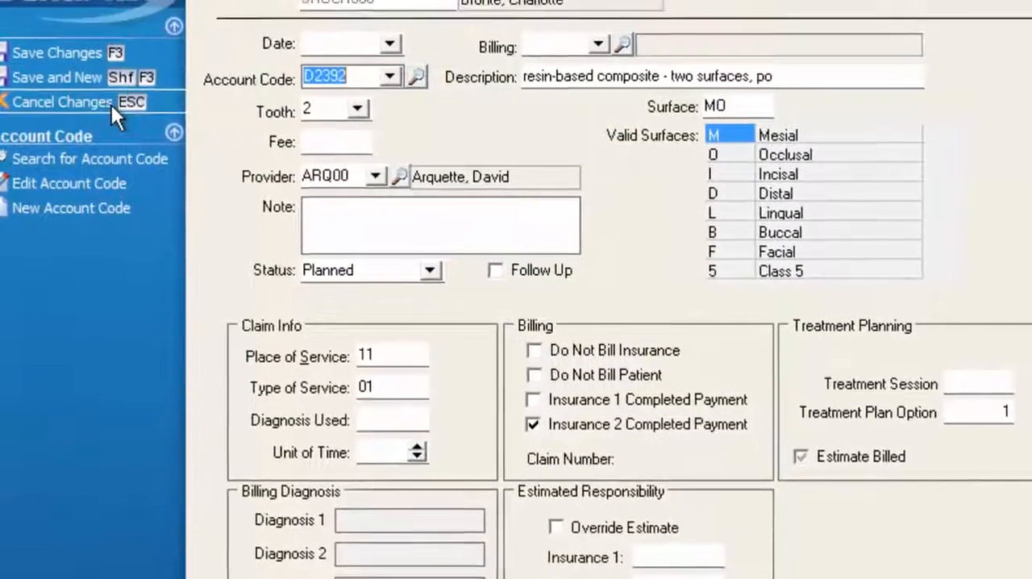
left_click(110, 103)
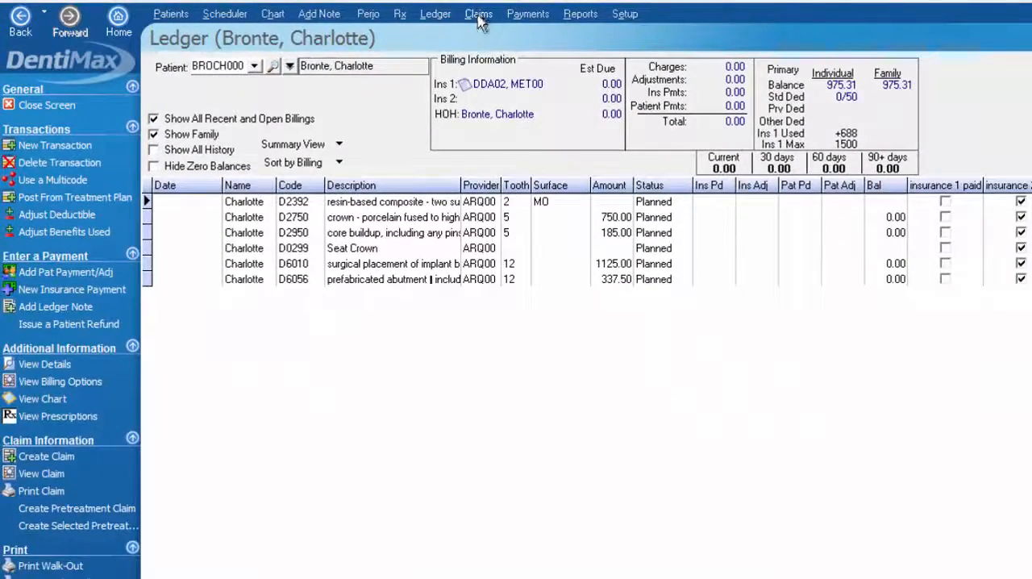
Open the claims list and examine the listed claims, their payers and statuses, and the actions available for them
left_click(479, 16)
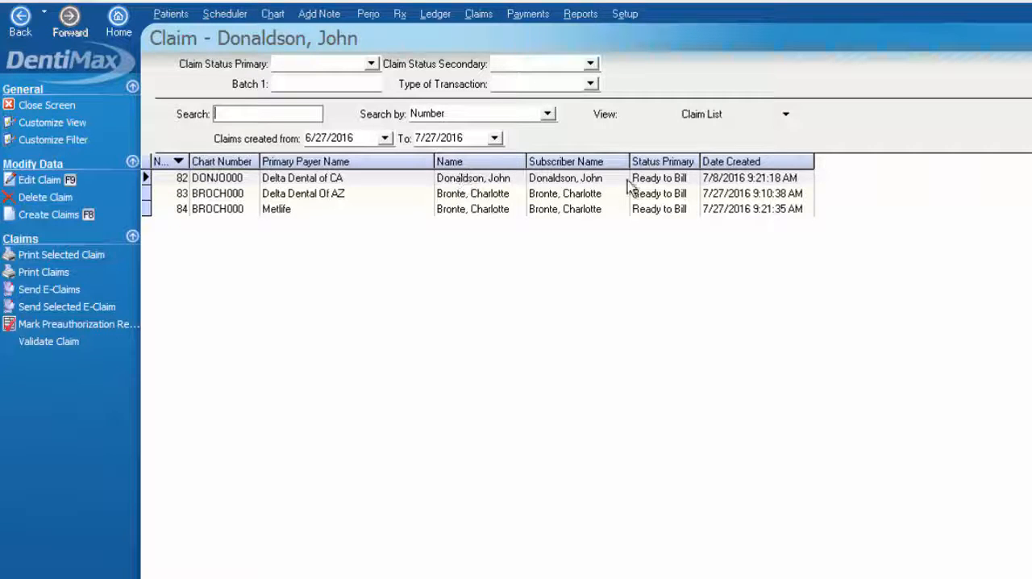
left_click(788, 117)
left_click(789, 118)
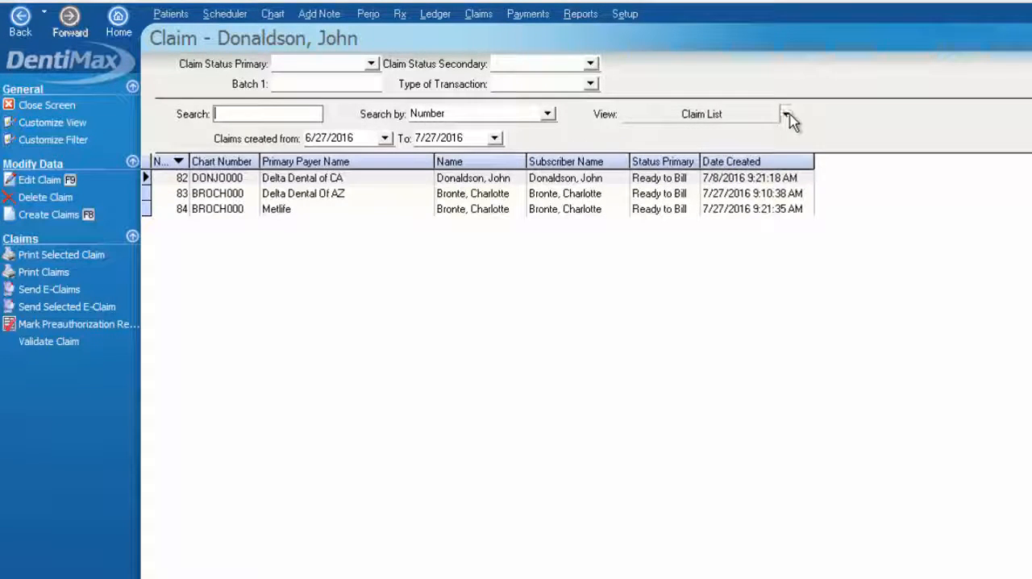
left_click(341, 182)
left_click(483, 196)
left_click(481, 210)
left_click(475, 177)
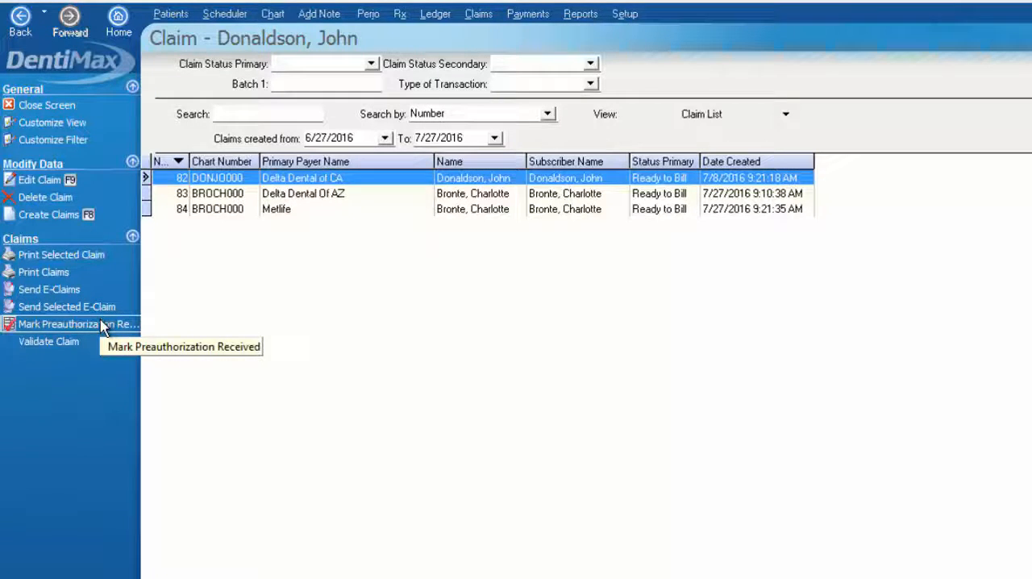
left_click(280, 197)
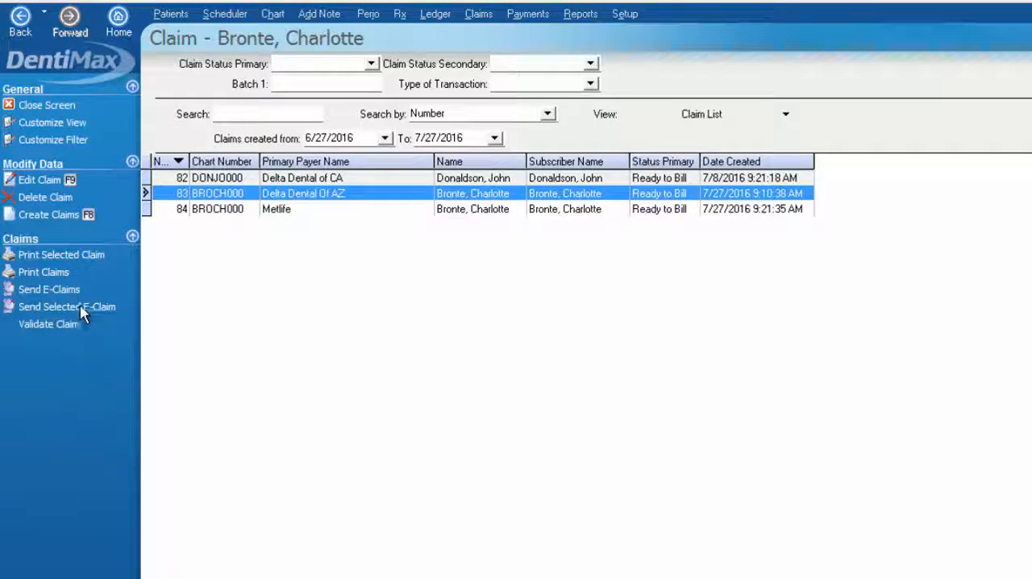
Close the claims list and the ledger to return to the July 27, 2016 schedule, selecting an empty Operatory 2 slot
left_click(64, 105)
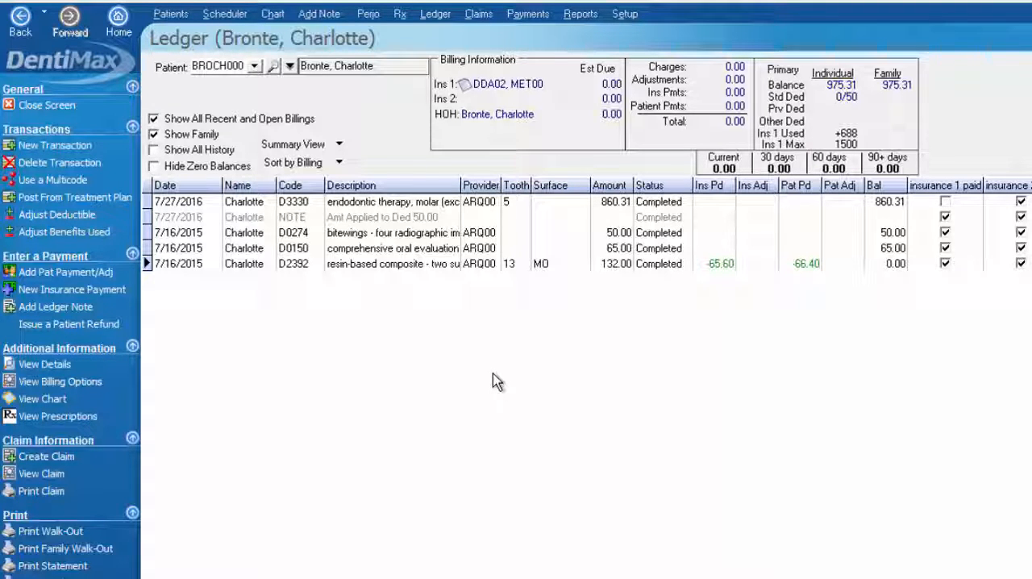
left_click(82, 105)
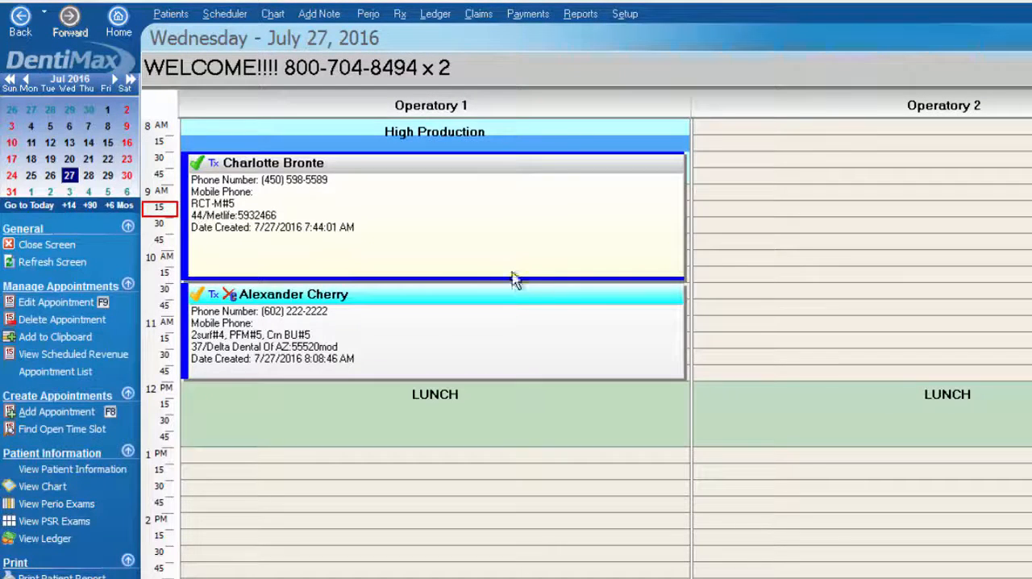
left_click(851, 278)
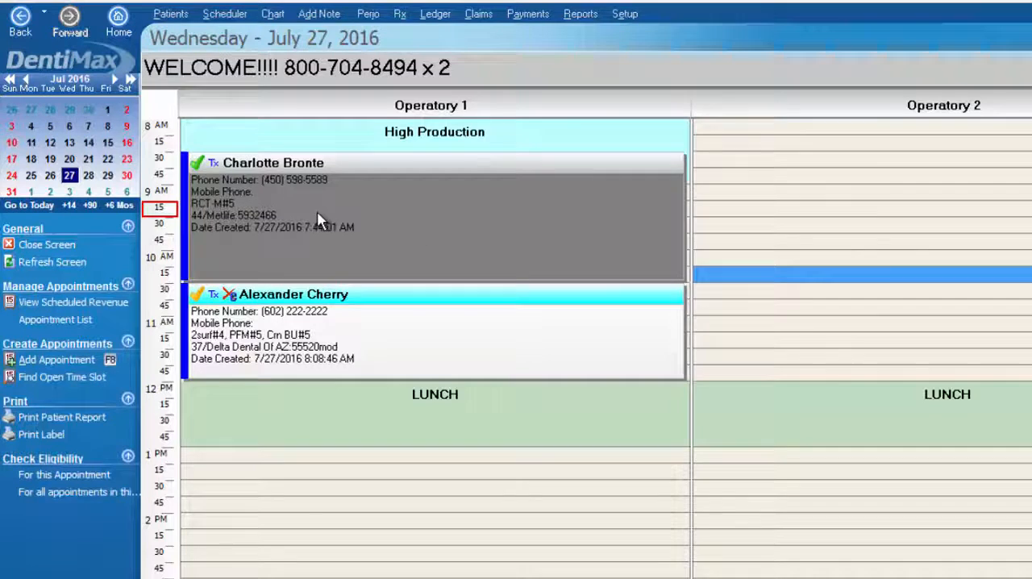
Open the ledger of the patient in the first Operatory 1 appointment and review the D3330 charge and its deductible note
mouse_move(314, 214)
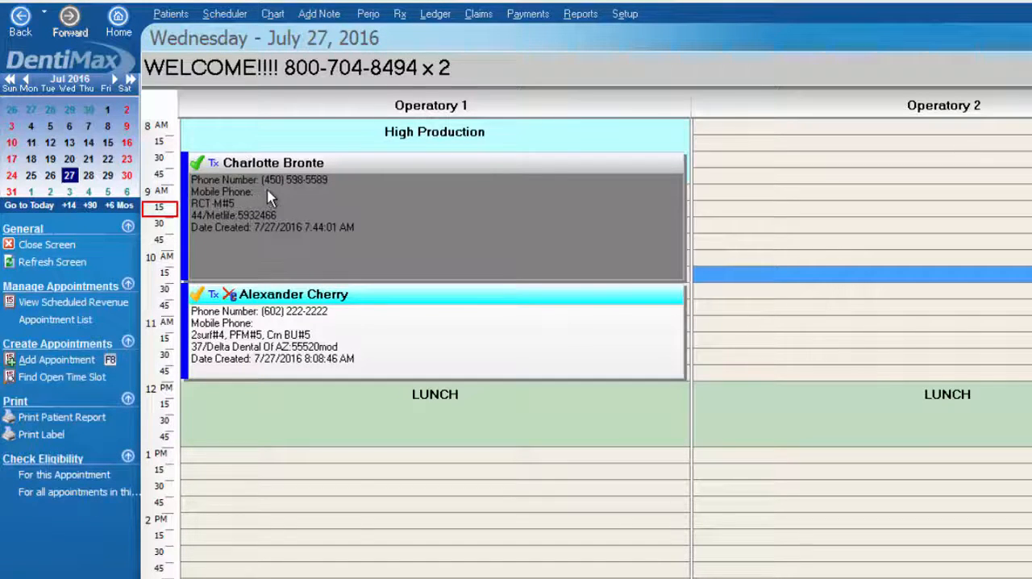
left_click(324, 179)
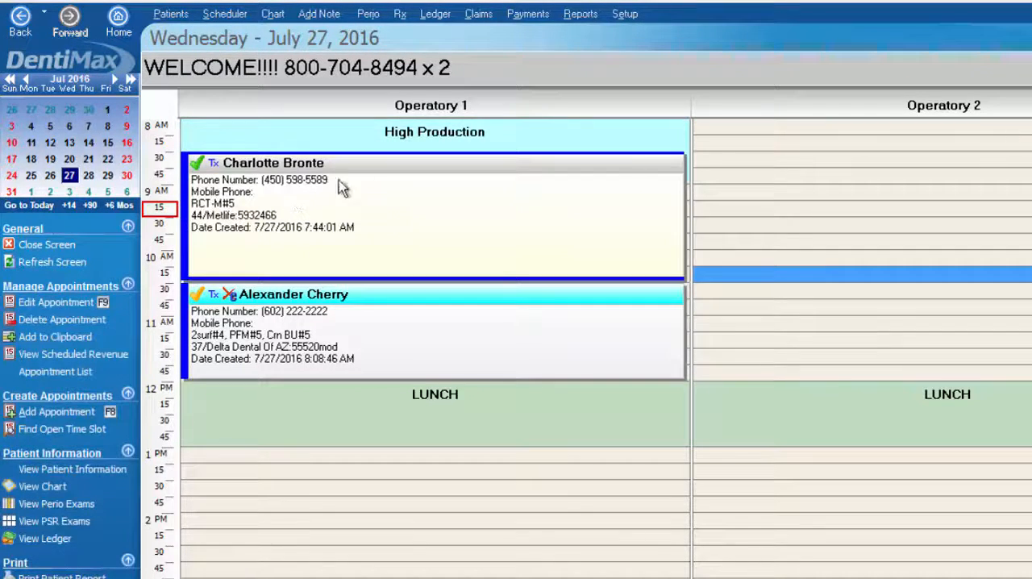
left_click(435, 14)
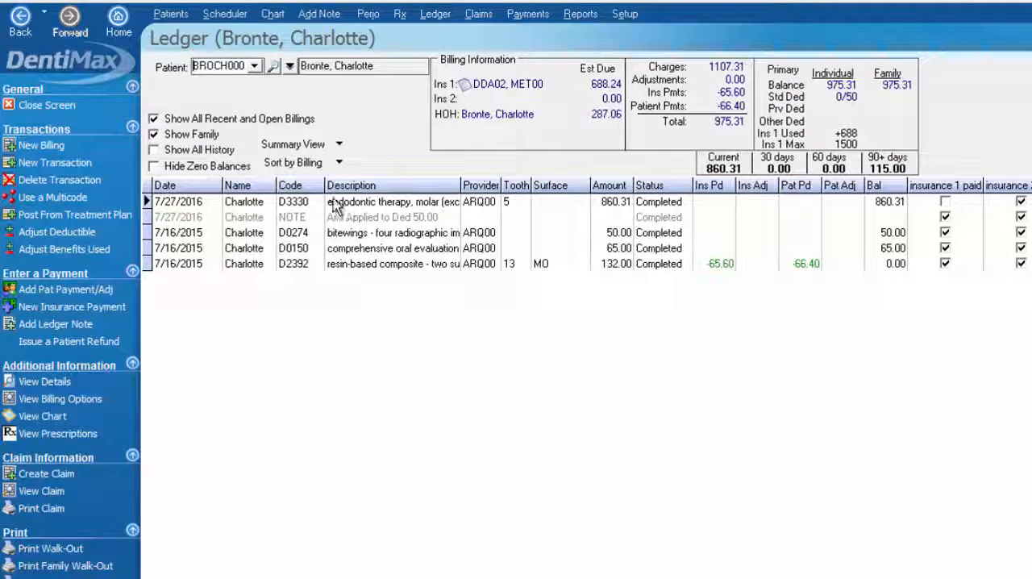
left_click(184, 203)
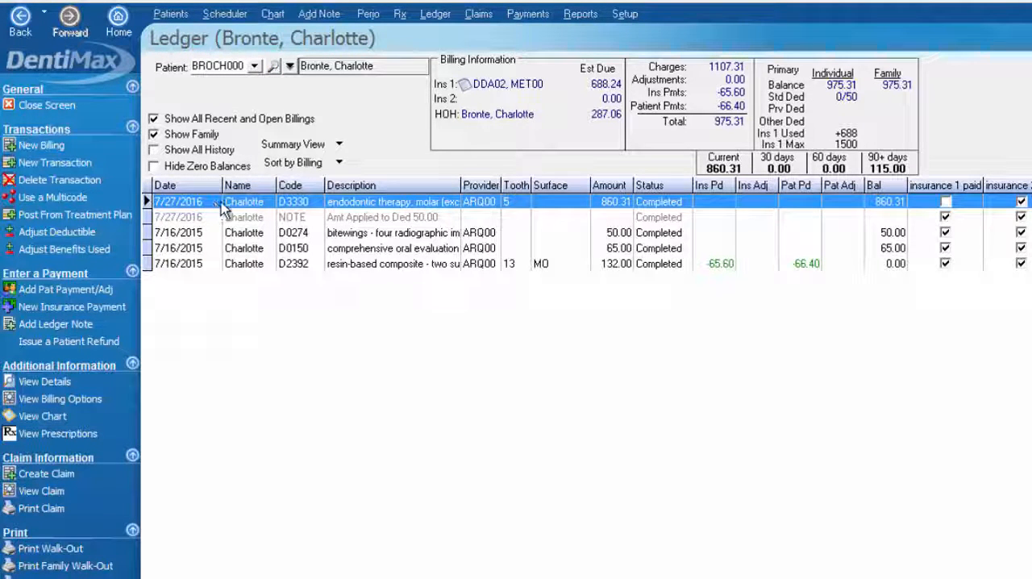
left_click(355, 219)
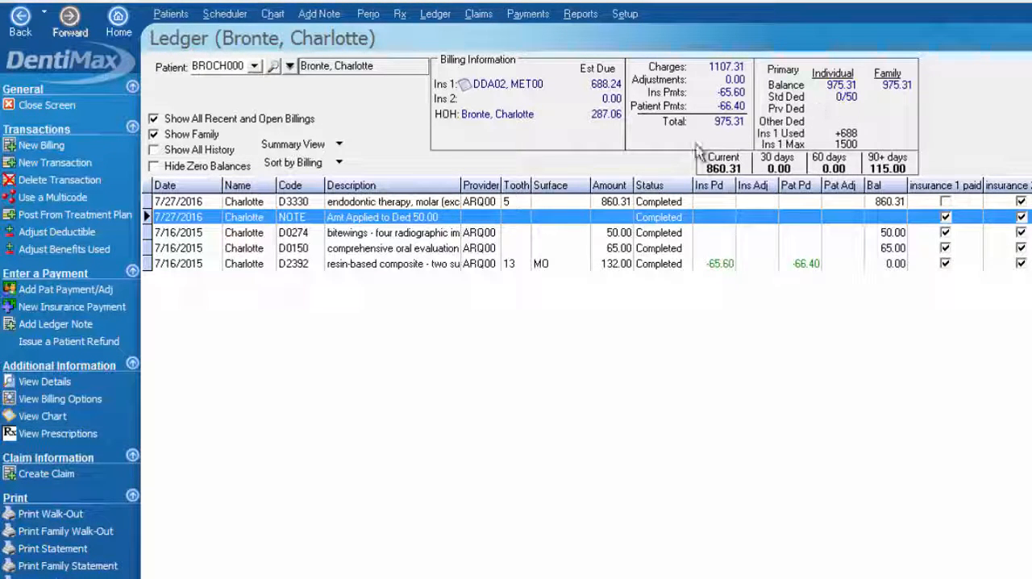
left_click(415, 206)
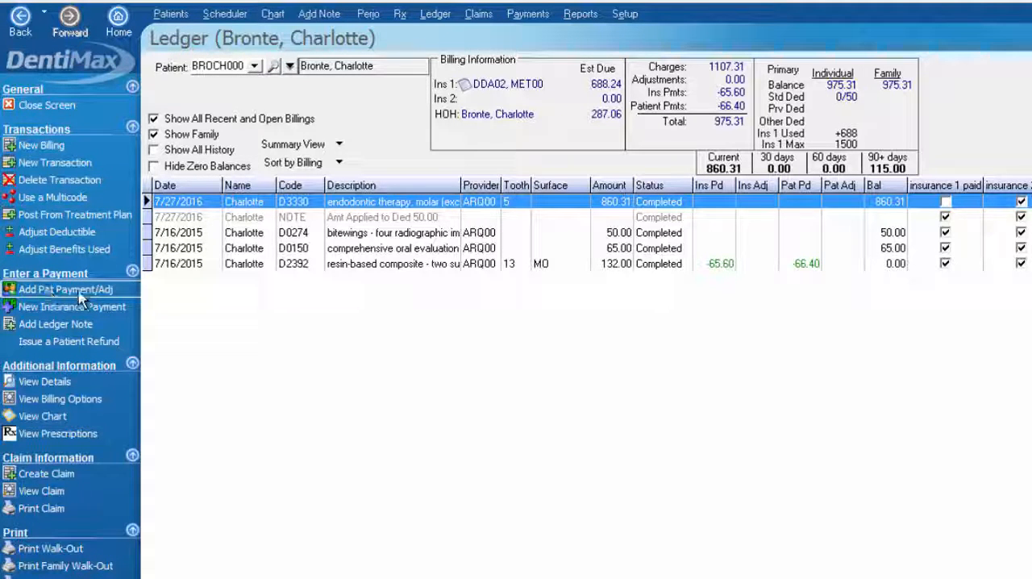
Start a patient payment entry from the ledger with the Patient Check Payment code (PATPAY) and check number 1045
left_click(105, 290)
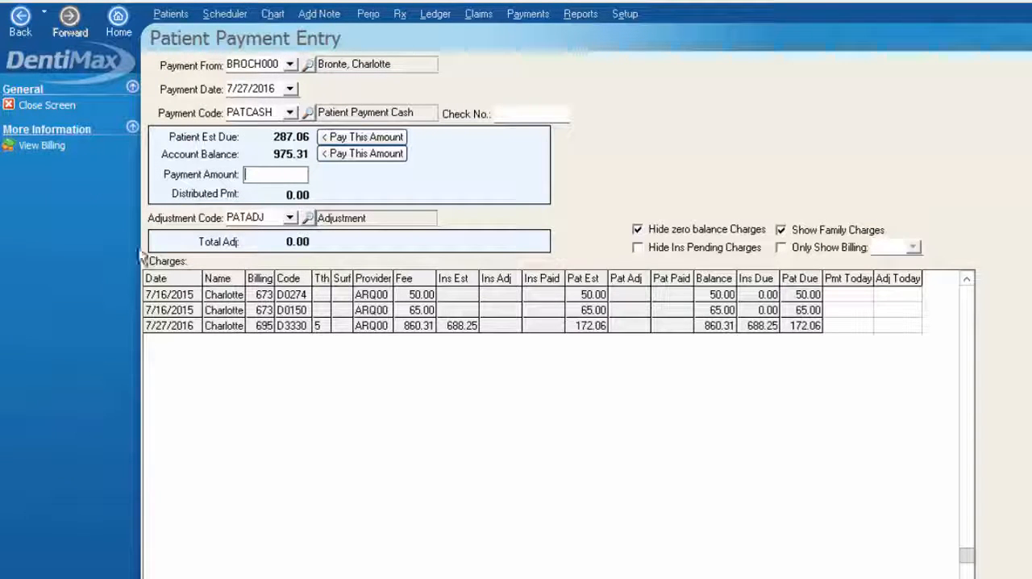
left_click(288, 113)
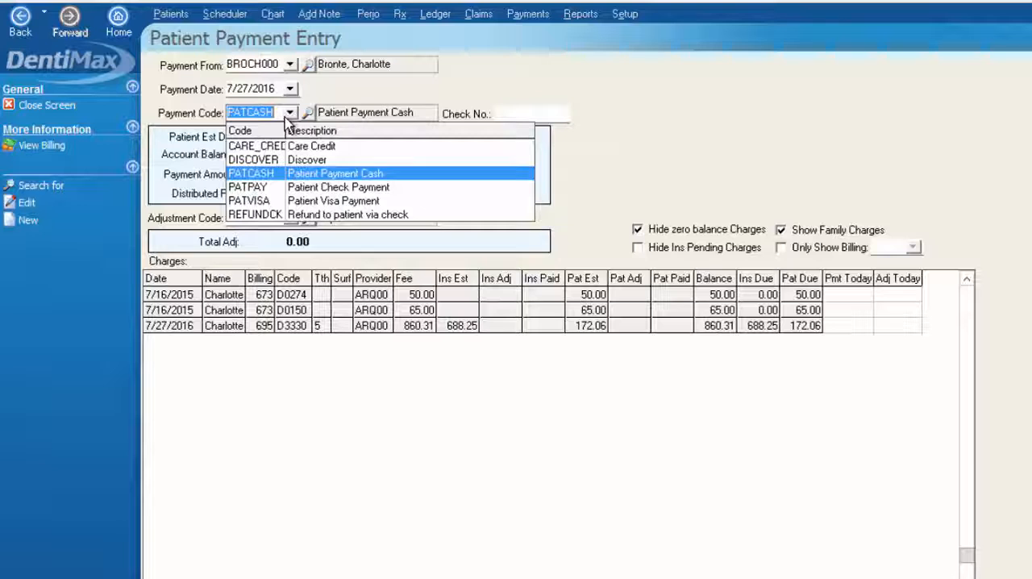
left_click(329, 194)
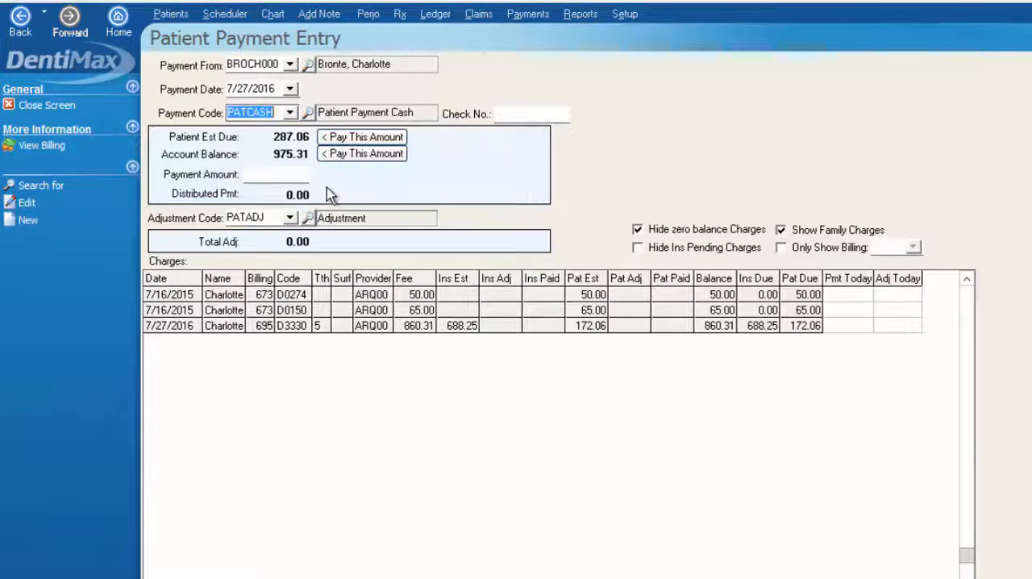
left_click(518, 113)
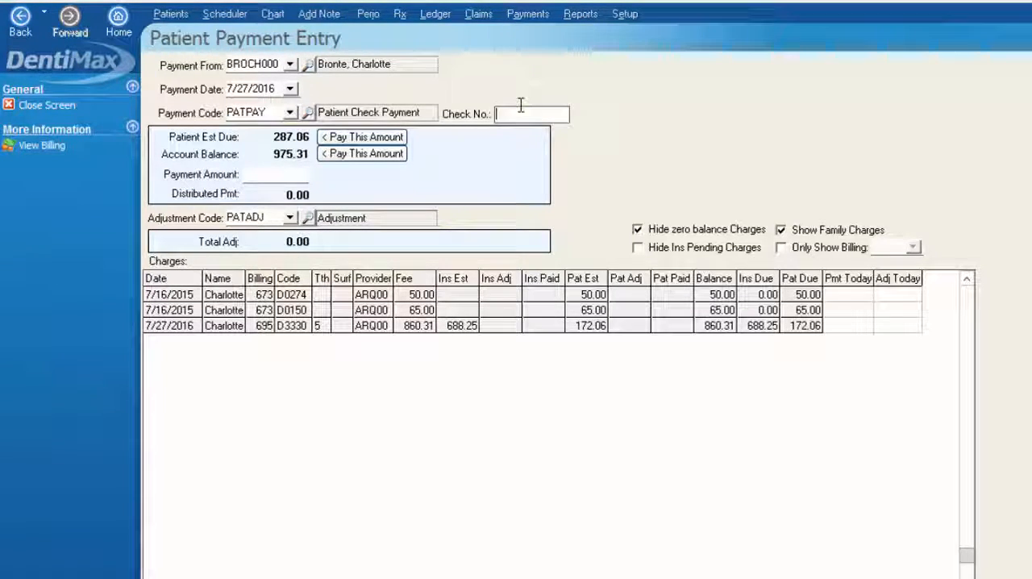
type("1045")
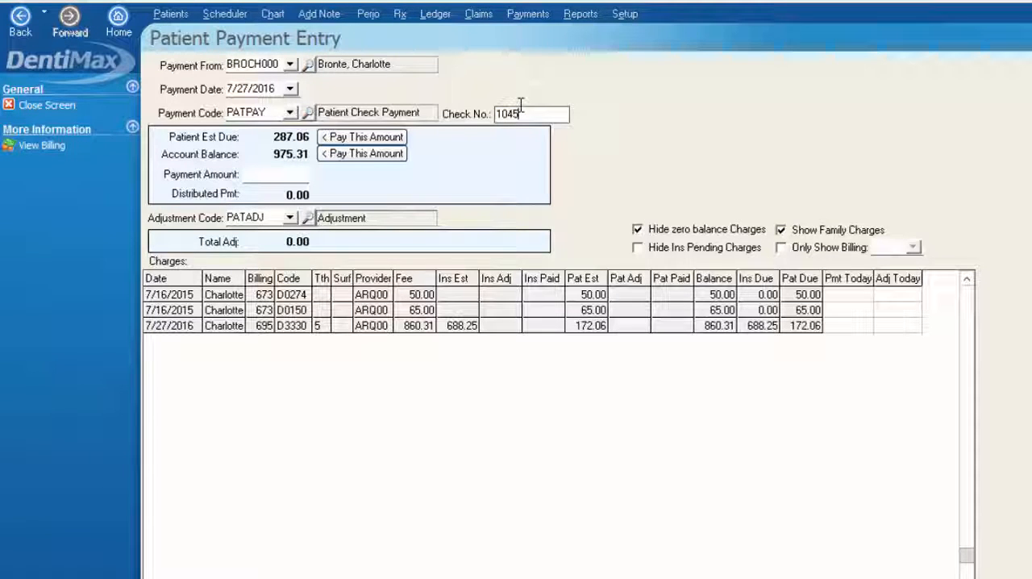
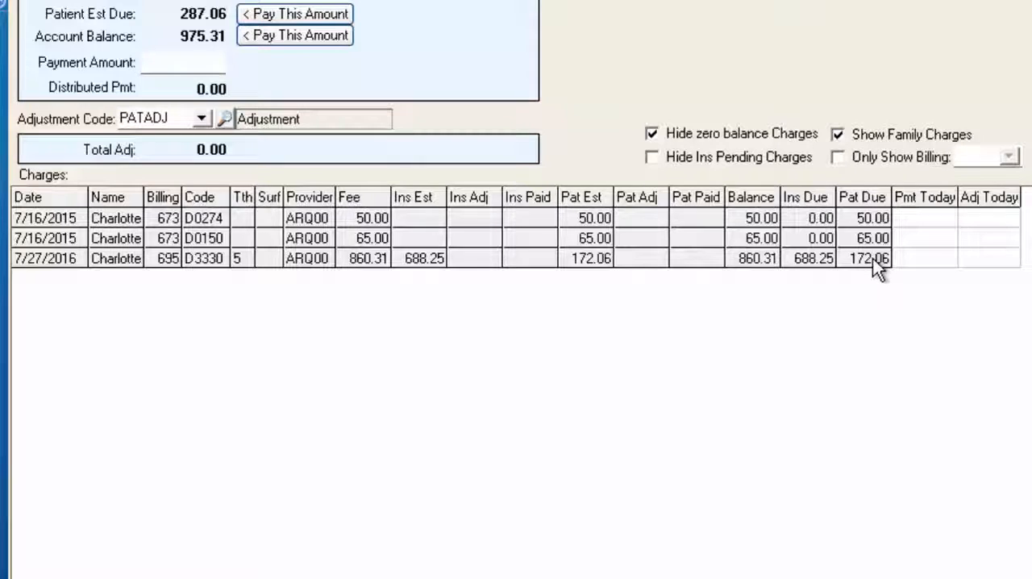
Fill the payment amount with the patient estimated due, then replace it with 200
left_click(258, 18)
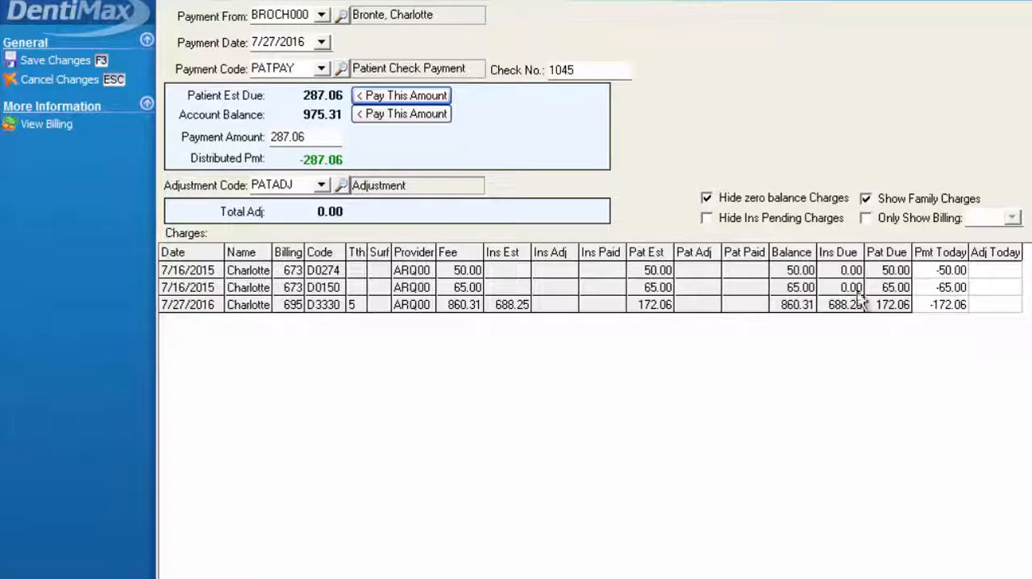
double_click(305, 140)
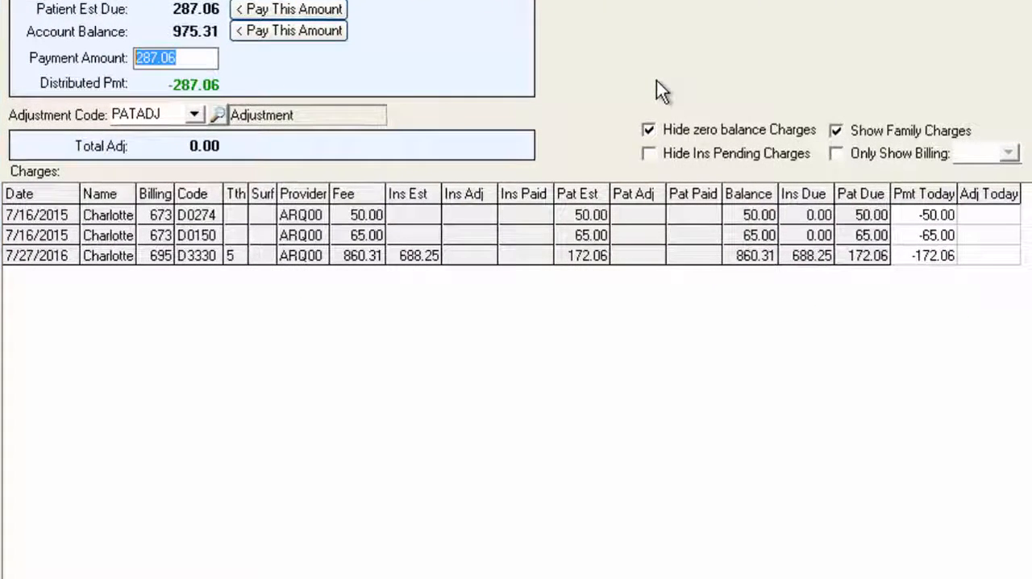
type("200")
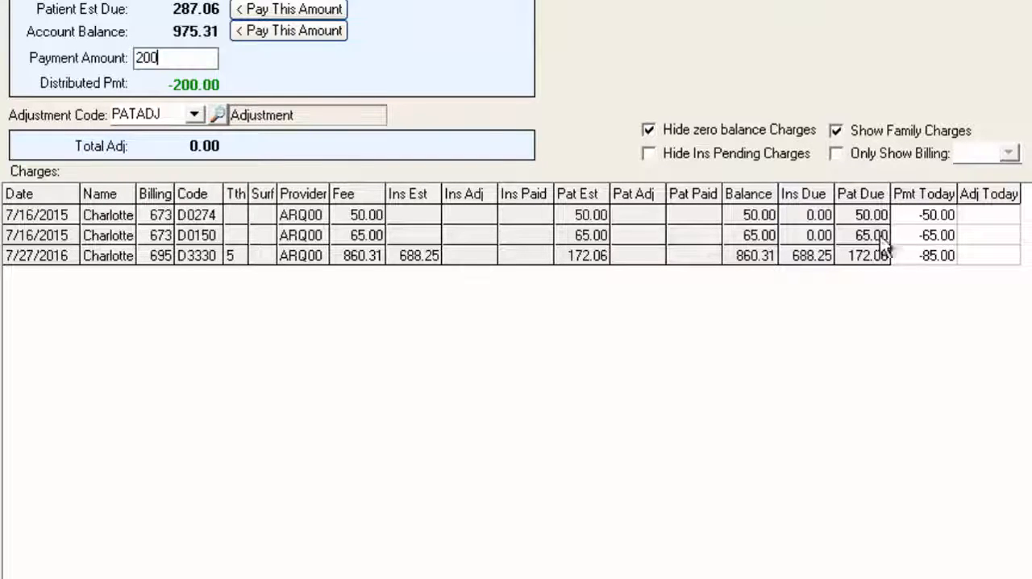
Reallocate the payment to put 172.06 on the D3330 charge and clear the amounts applied to D0150 and D0274
left_click(933, 252)
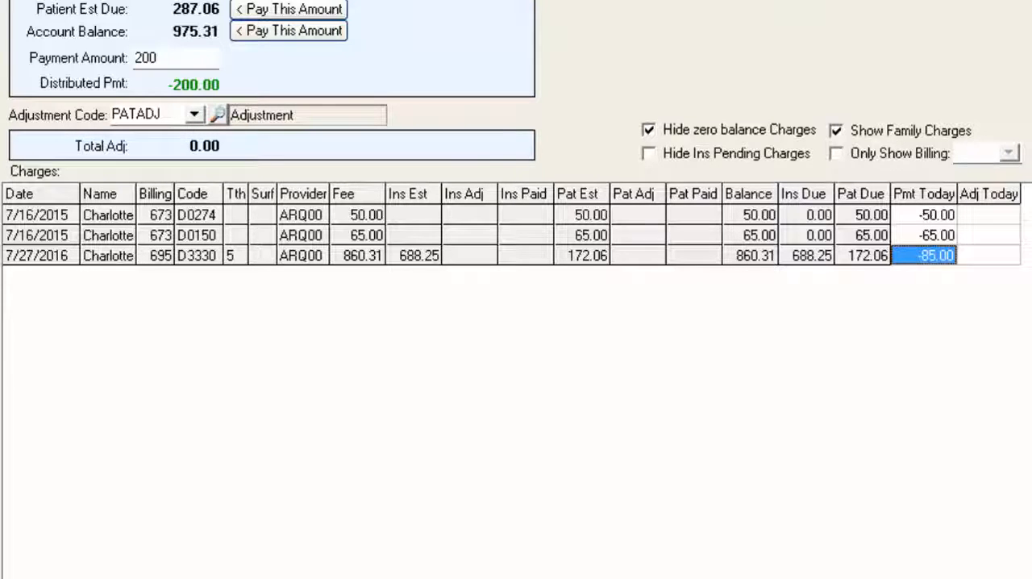
type("172.06")
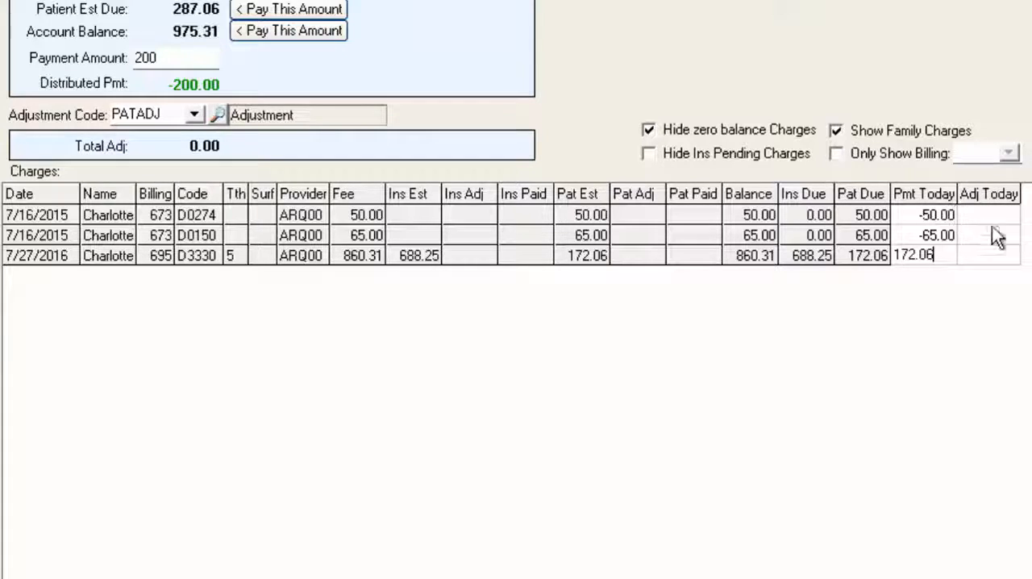
left_click(943, 235)
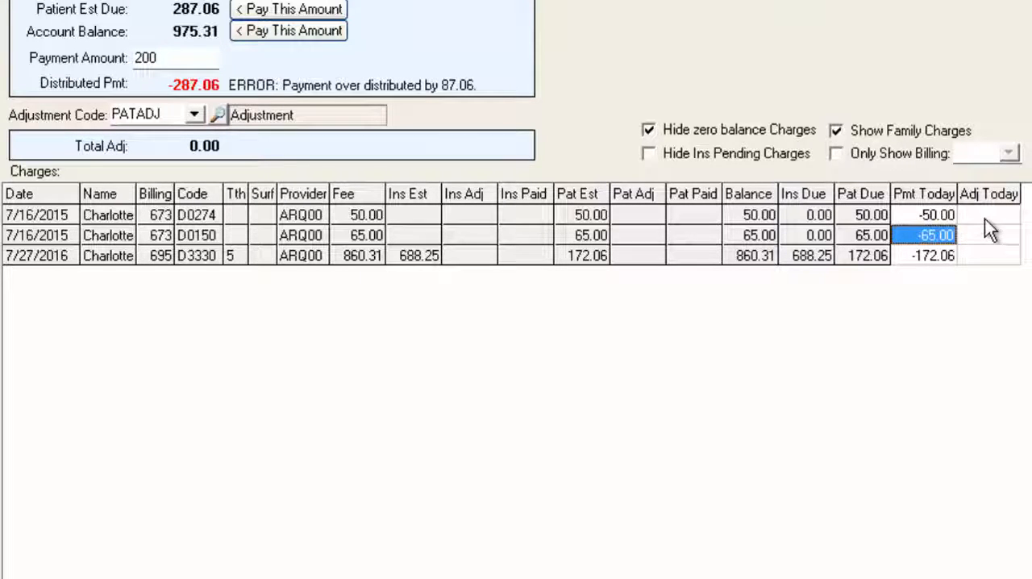
key("Delete")
left_click(949, 216)
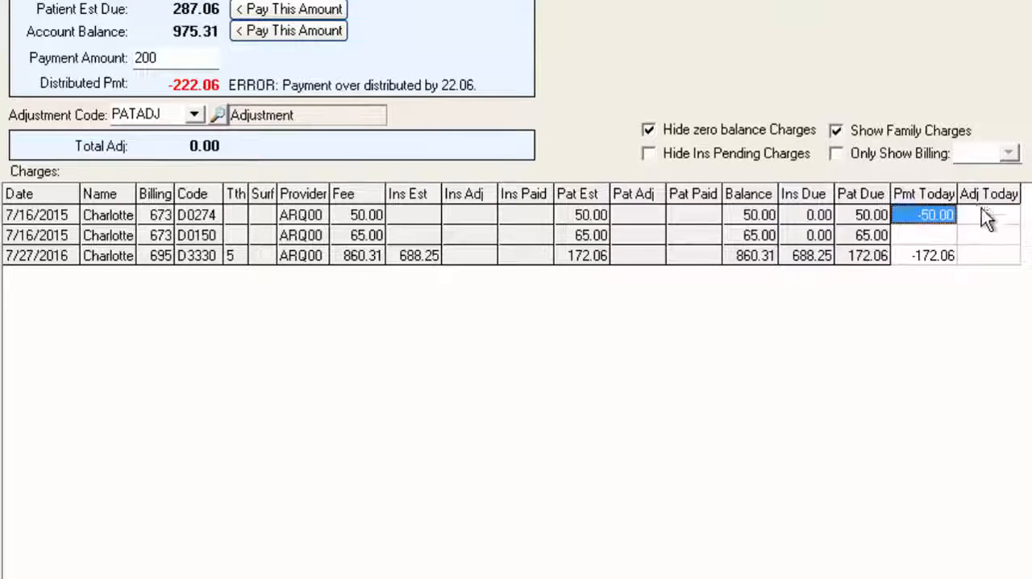
key("Delete")
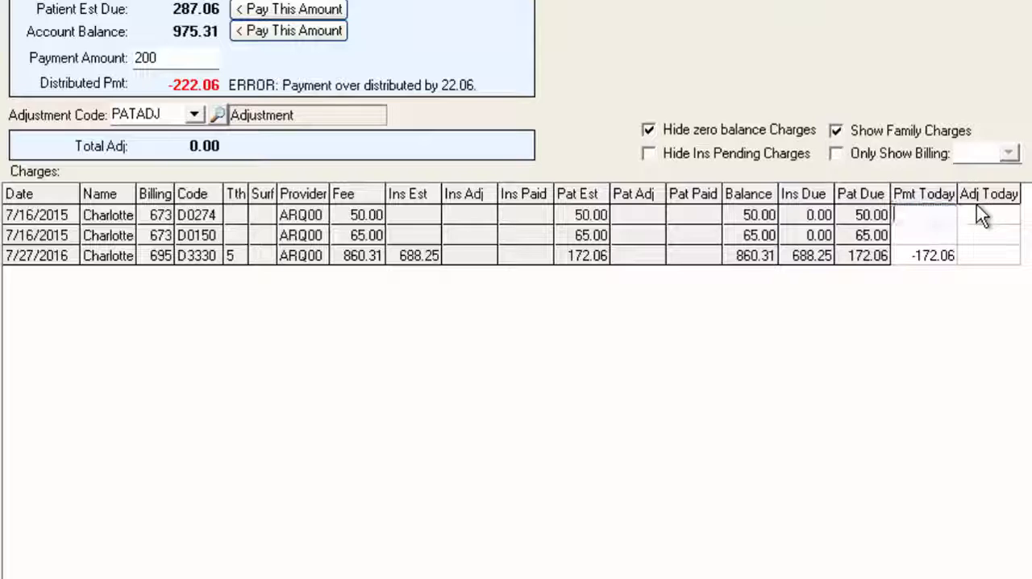
left_click(994, 256)
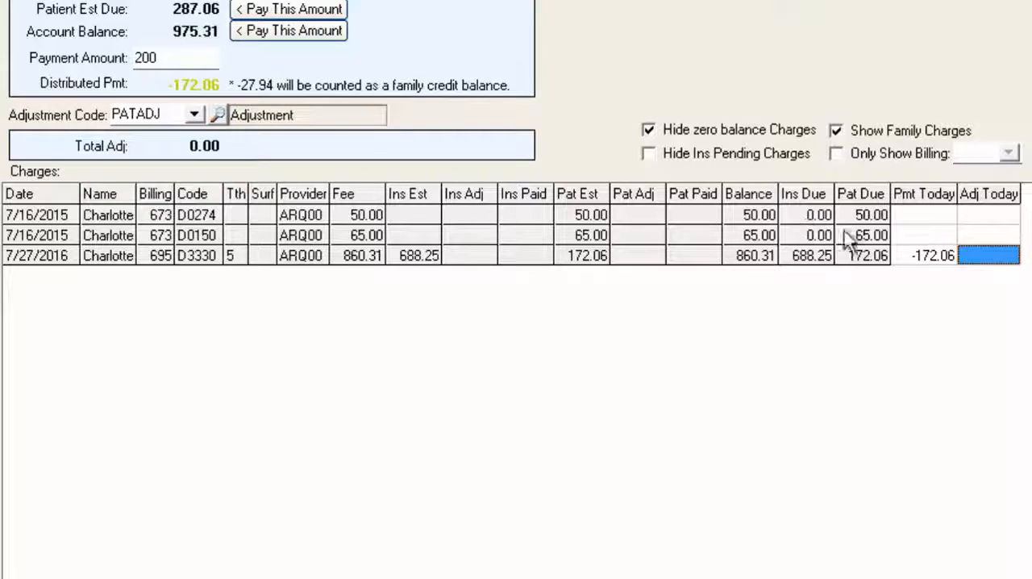
Apply 27.94 of the payment to the D0274 charge and check the amounts distributed to the charges
left_click(911, 214)
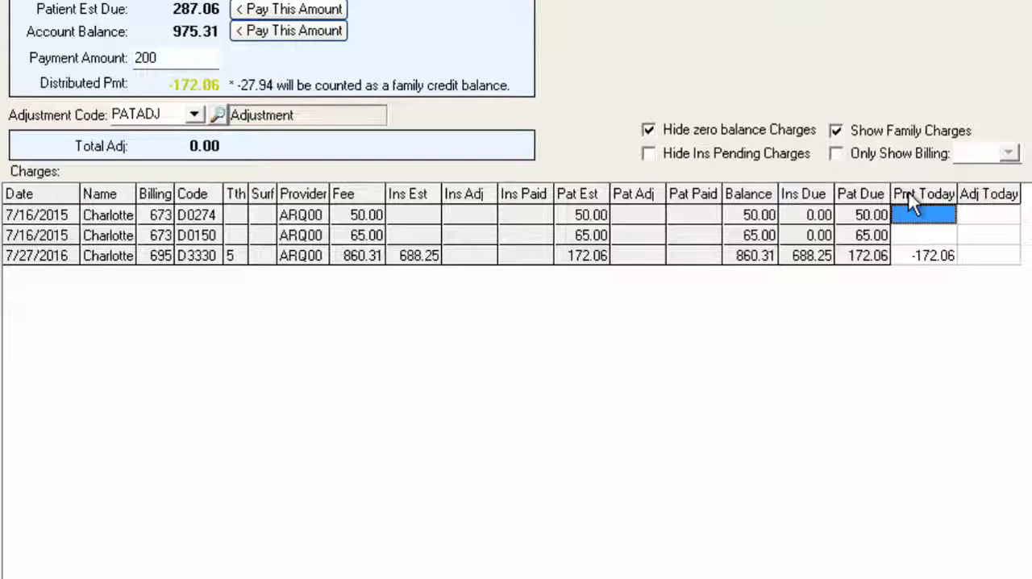
type("27.94")
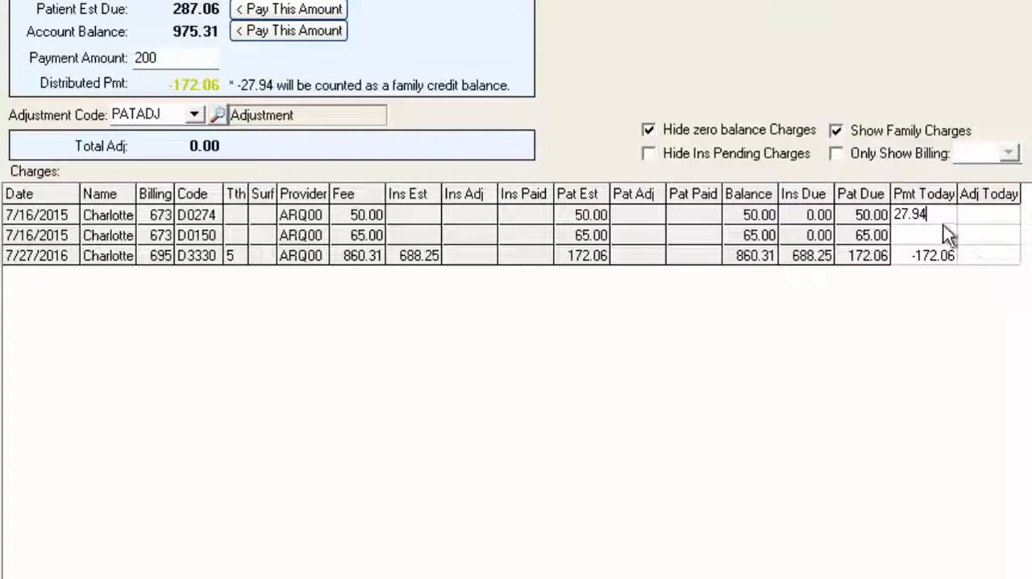
left_click(979, 218)
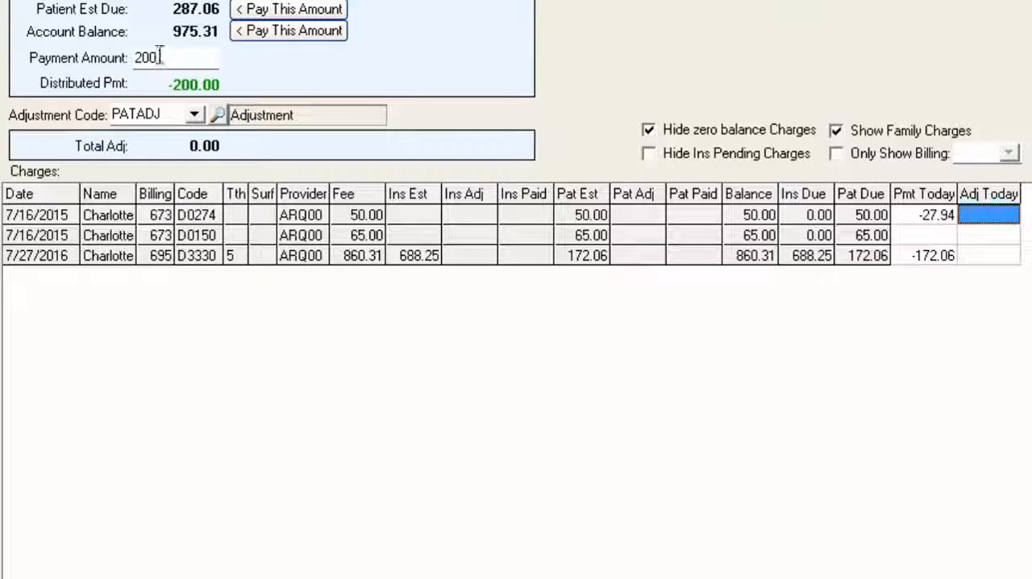
left_click(916, 215)
left_click(912, 262)
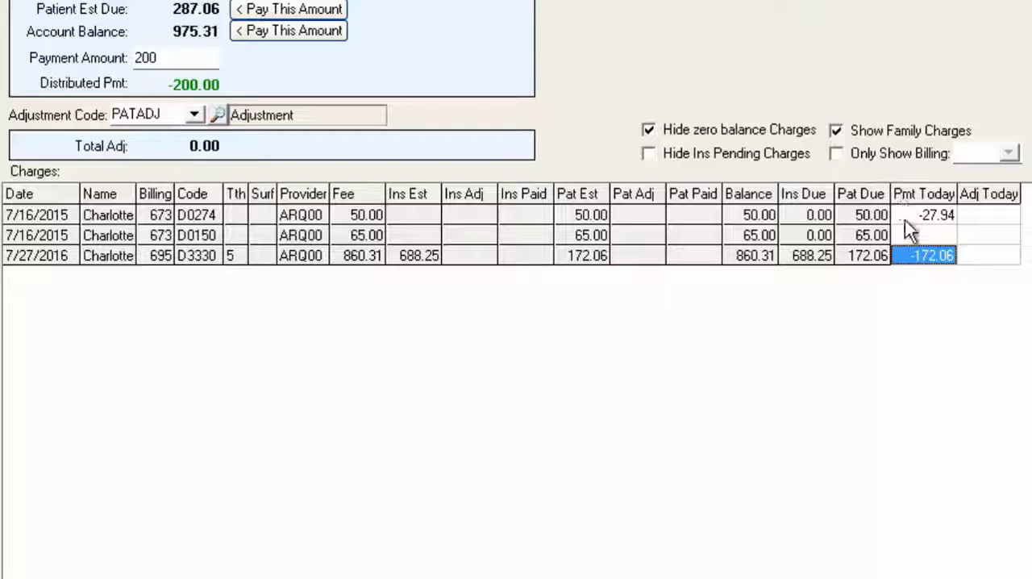
Set the payment amount to 500
left_click(152, 57)
left_click_drag(152, 57, 80, 53)
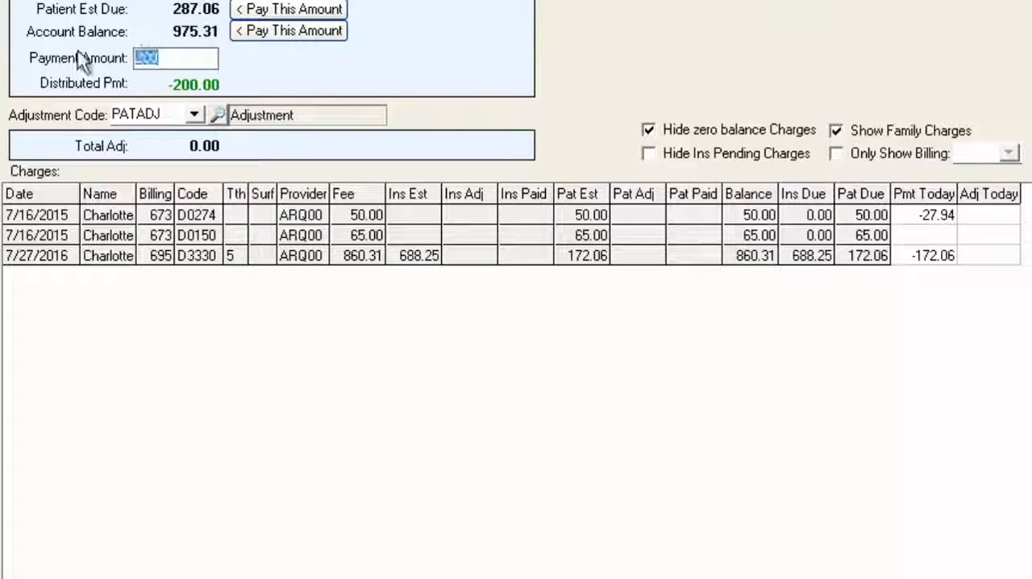
left_click(186, 65)
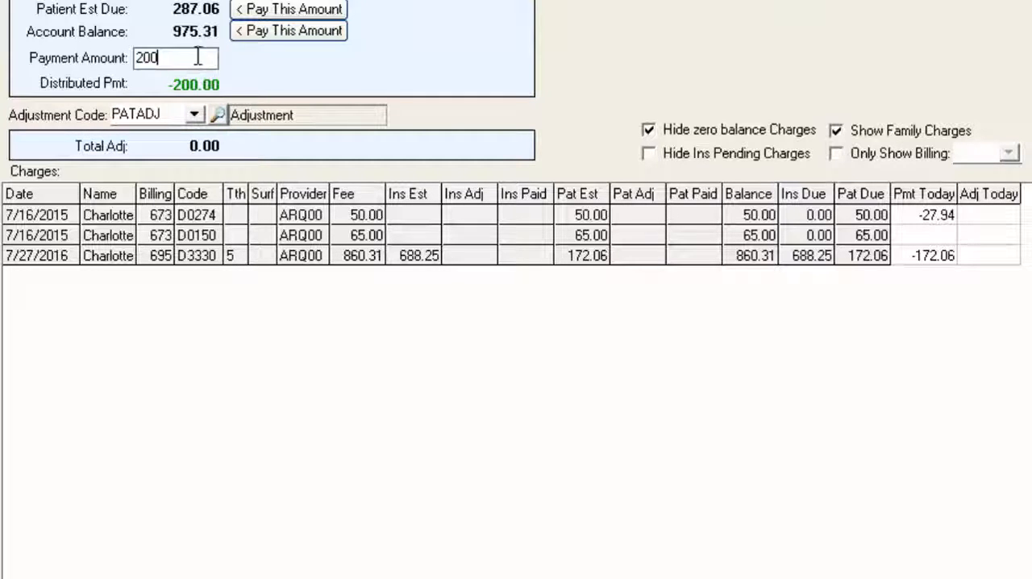
double_click(154, 53)
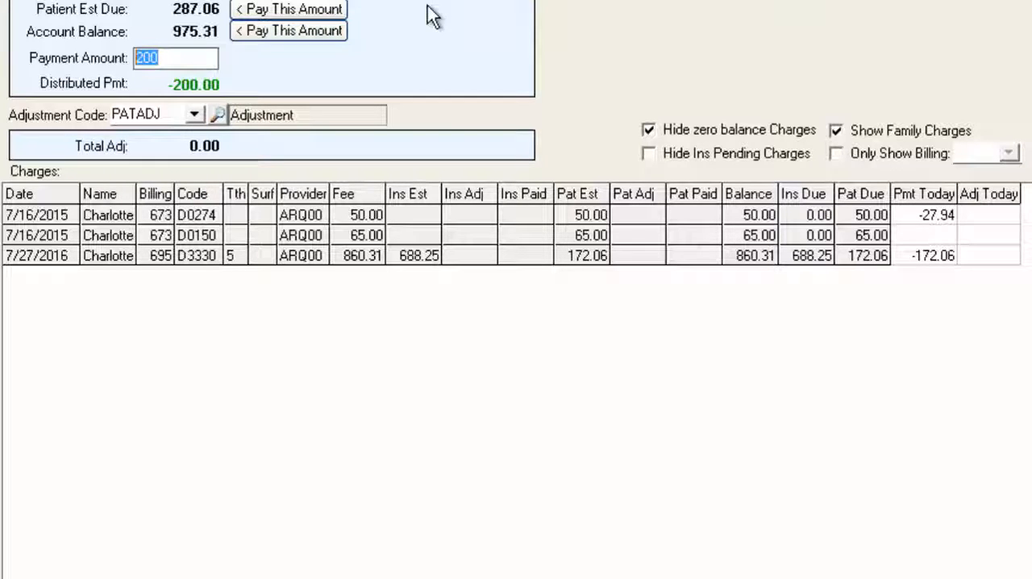
type("500")
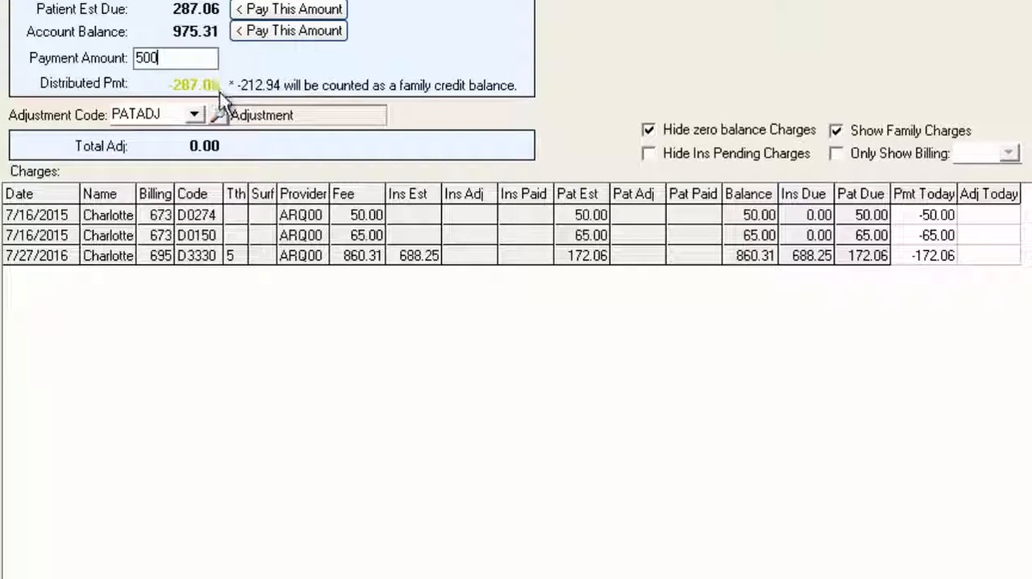
Review today's payment allocated to each charge, then save the payment and count the 212.94 difference as a patient credit
left_click(932, 214)
left_click(931, 234)
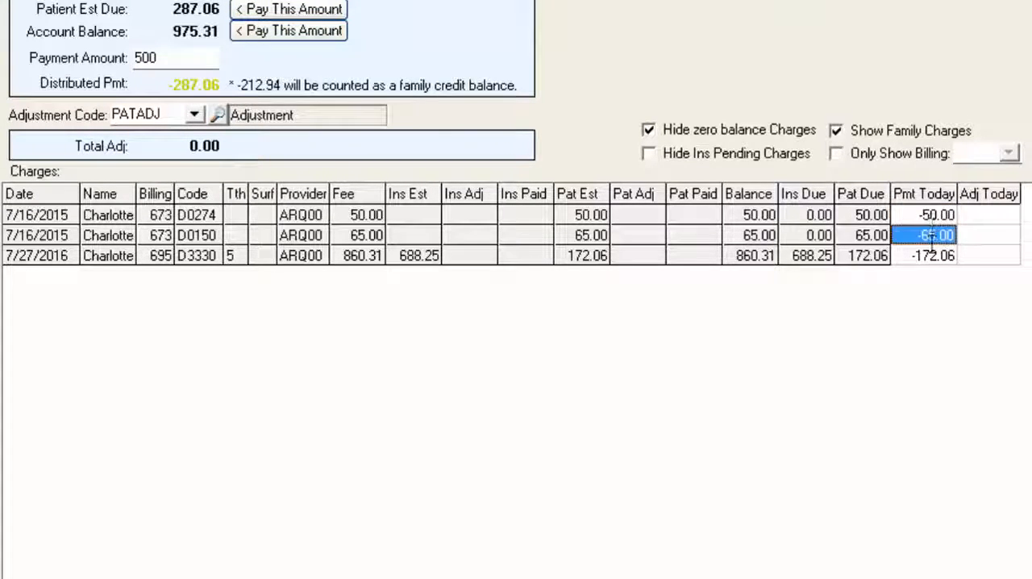
left_click(932, 255)
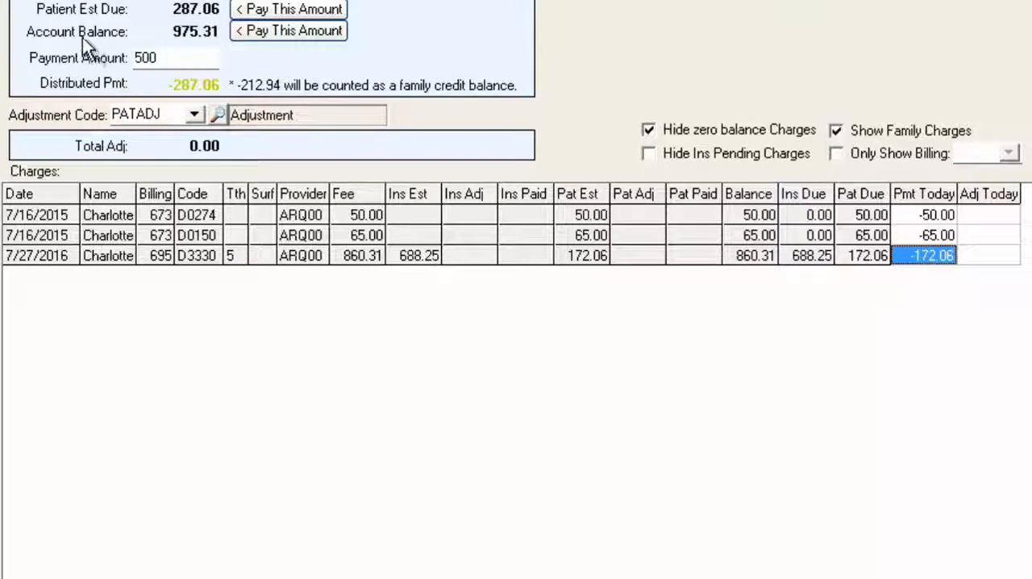
left_click(36, 43)
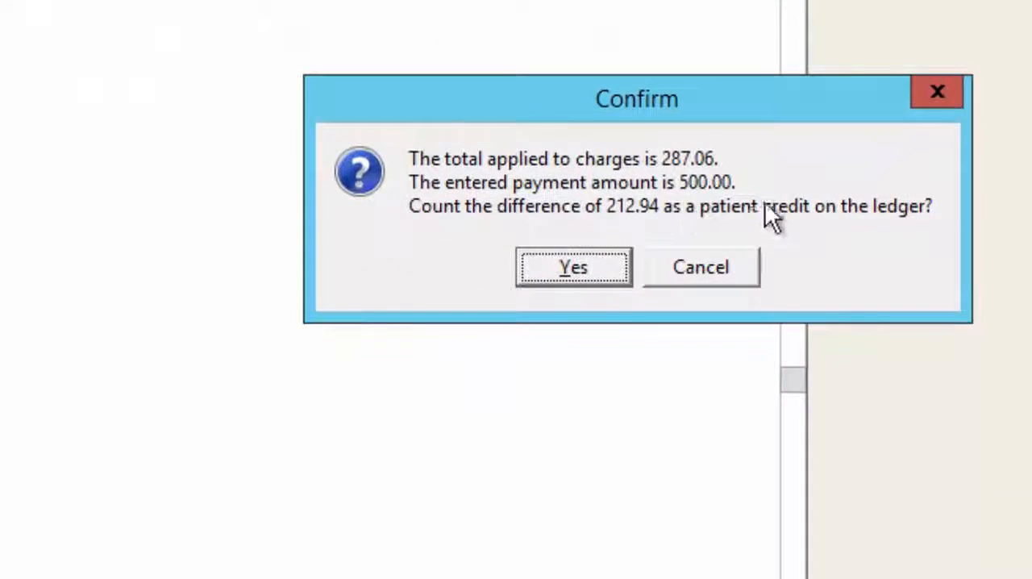
left_click(562, 274)
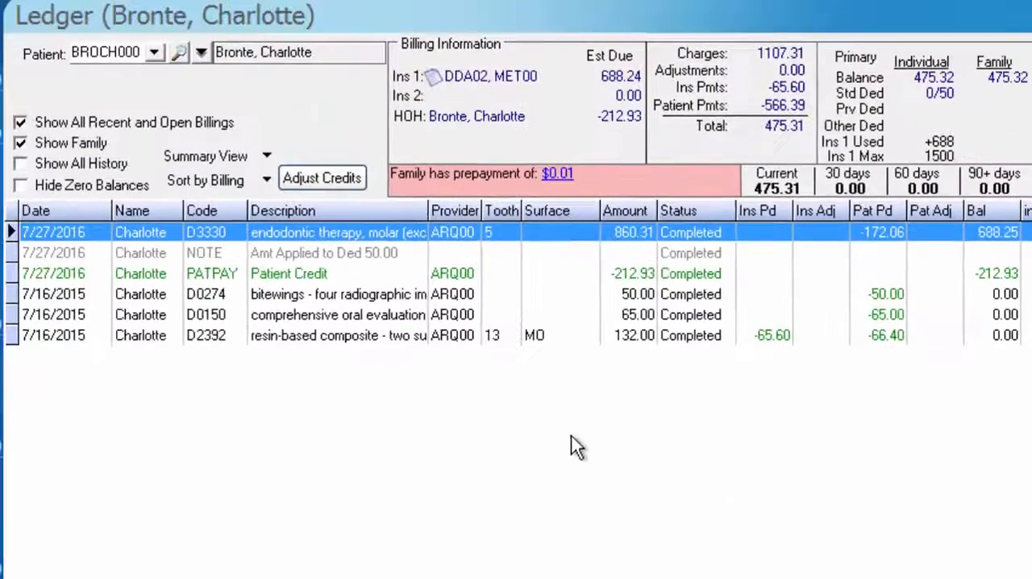
Delete the Patient Credit transaction from the ledger and accept reducing the total payment amount to 287.07
left_click(435, 274)
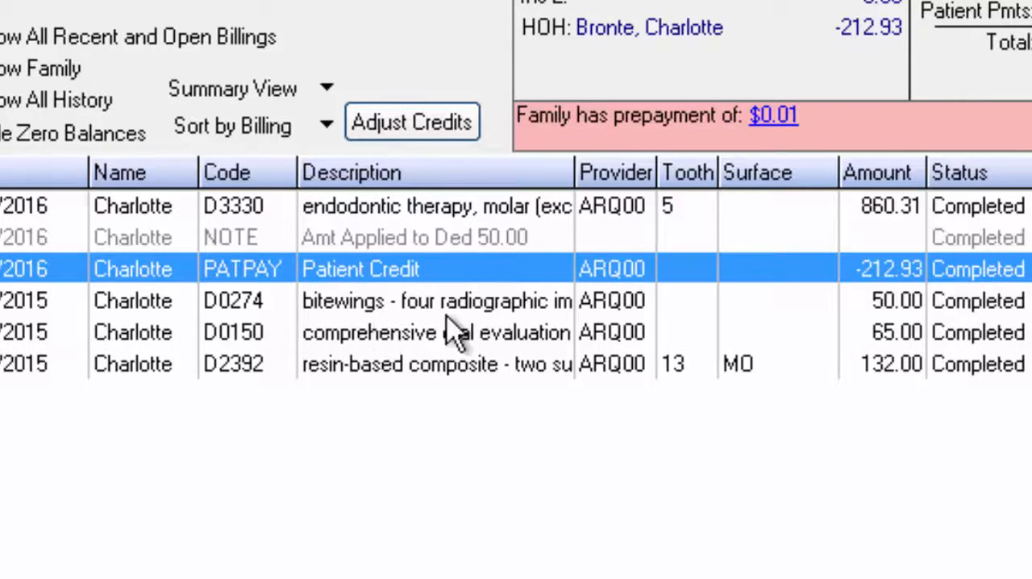
left_click(469, 335)
left_click(586, 277)
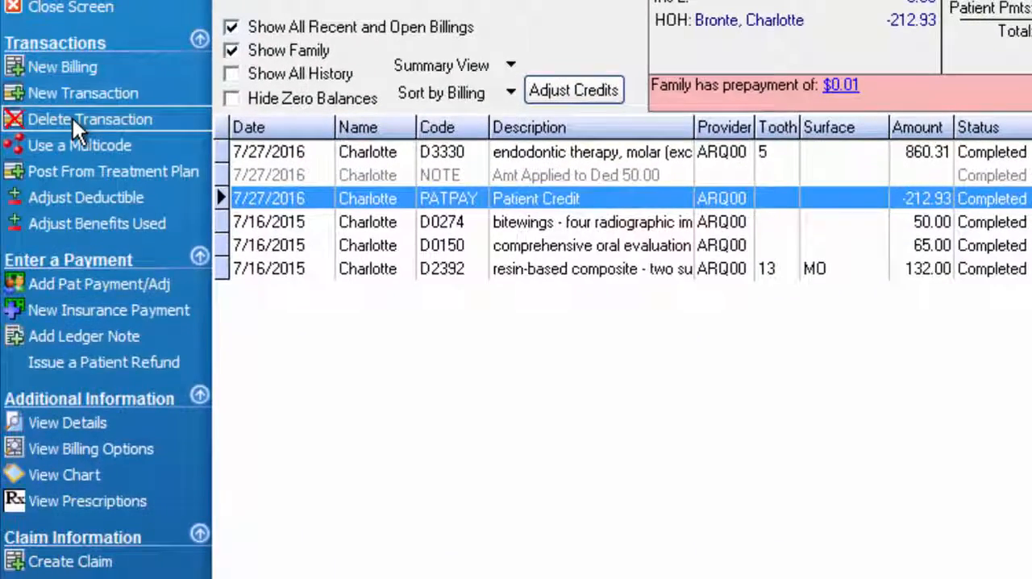
left_click(72, 119)
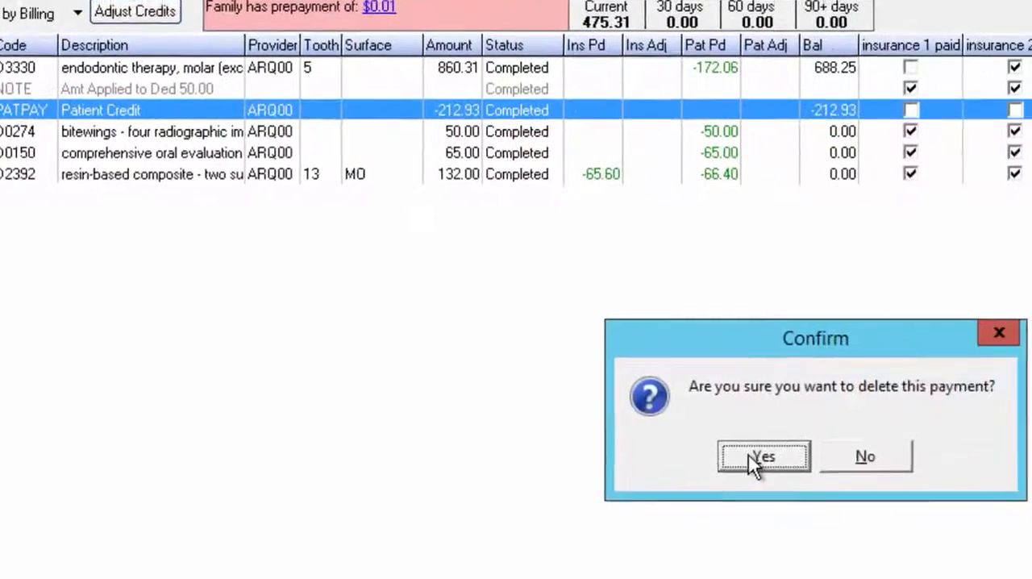
left_click(760, 455)
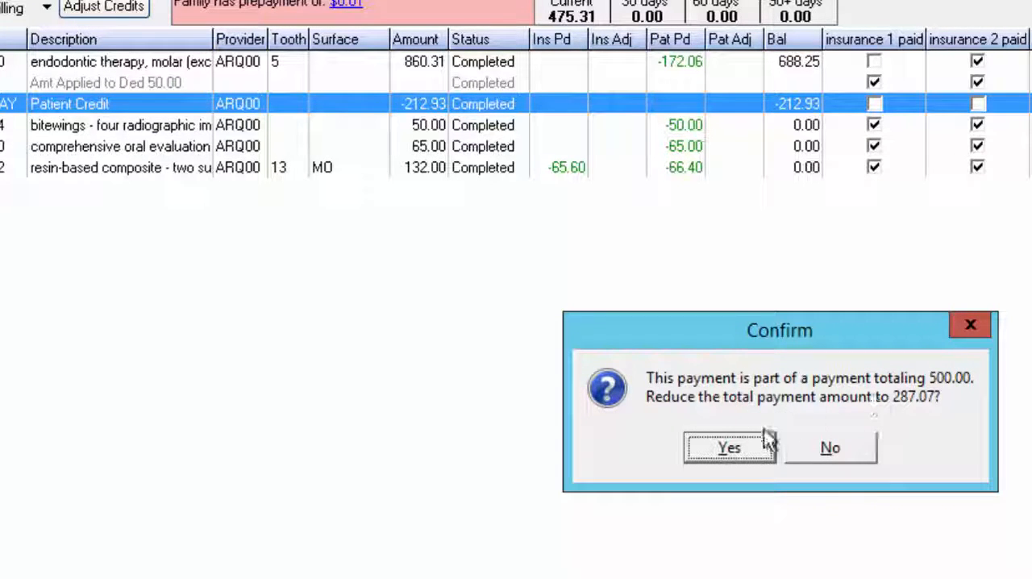
left_click(730, 448)
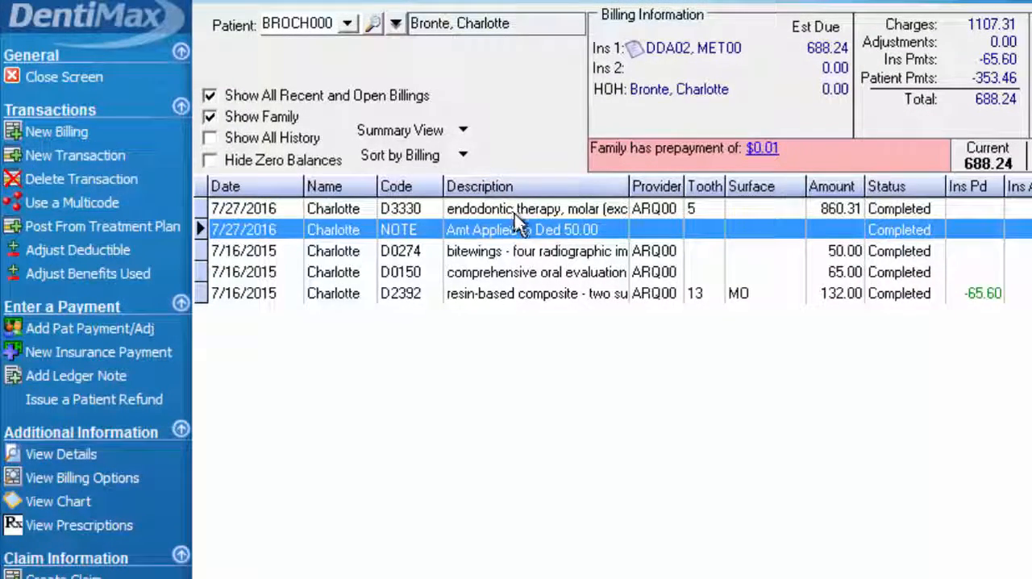
Compare the ledger's summary and detail views, leaving it in Detail View with payments listed under each charge
left_click(416, 137)
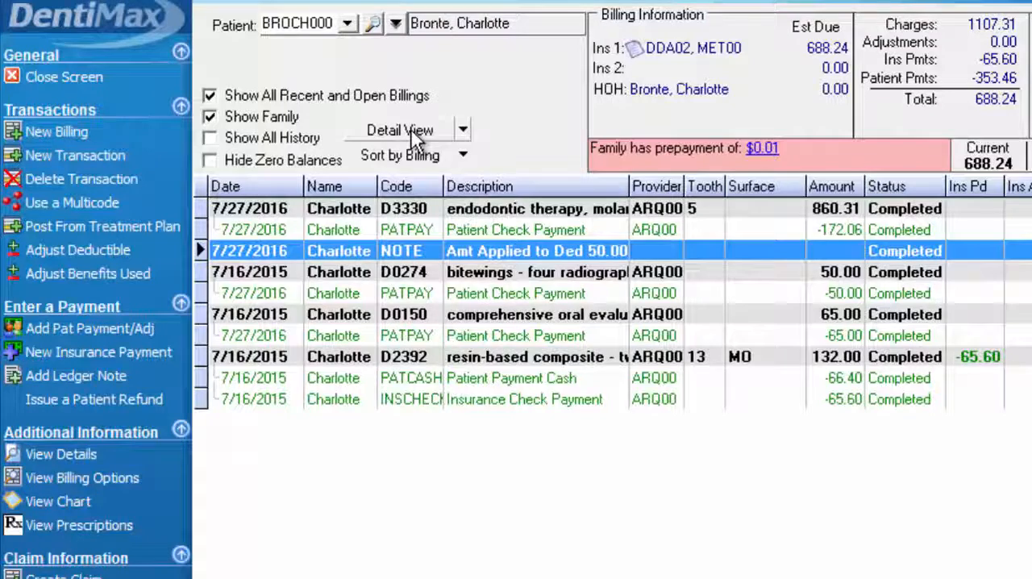
left_click(415, 132)
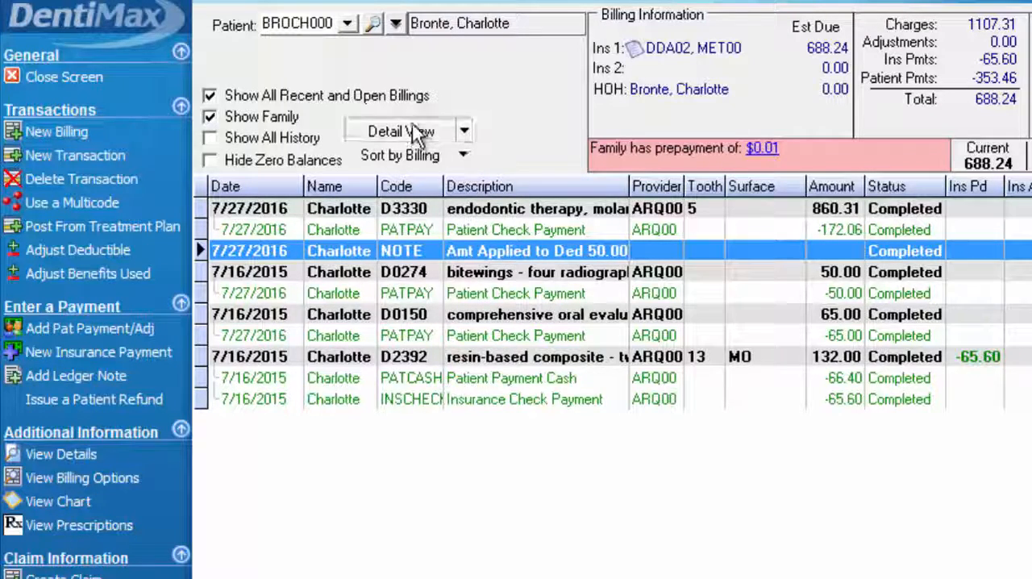
left_click(409, 211)
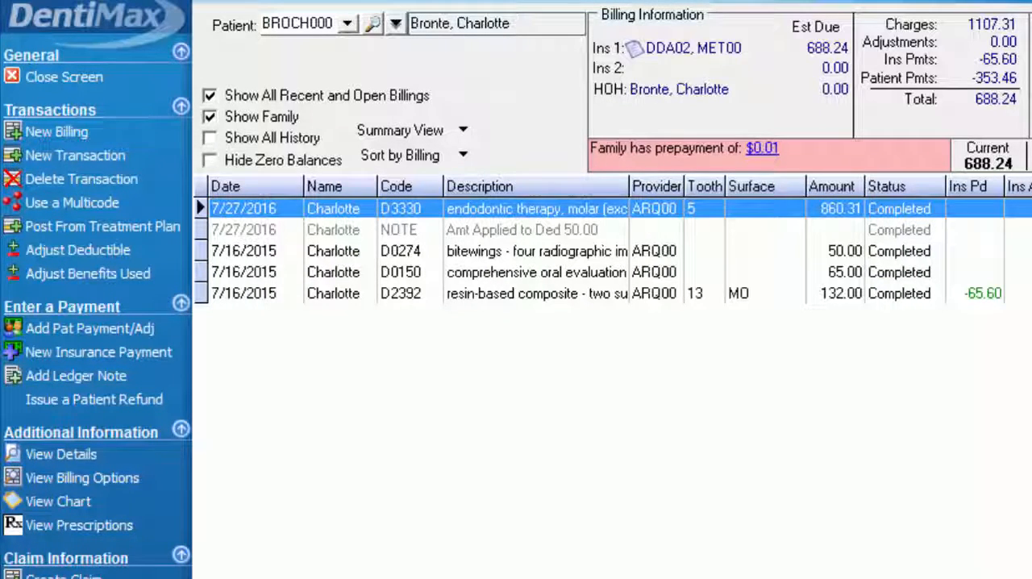
left_click(413, 133)
left_click(408, 140)
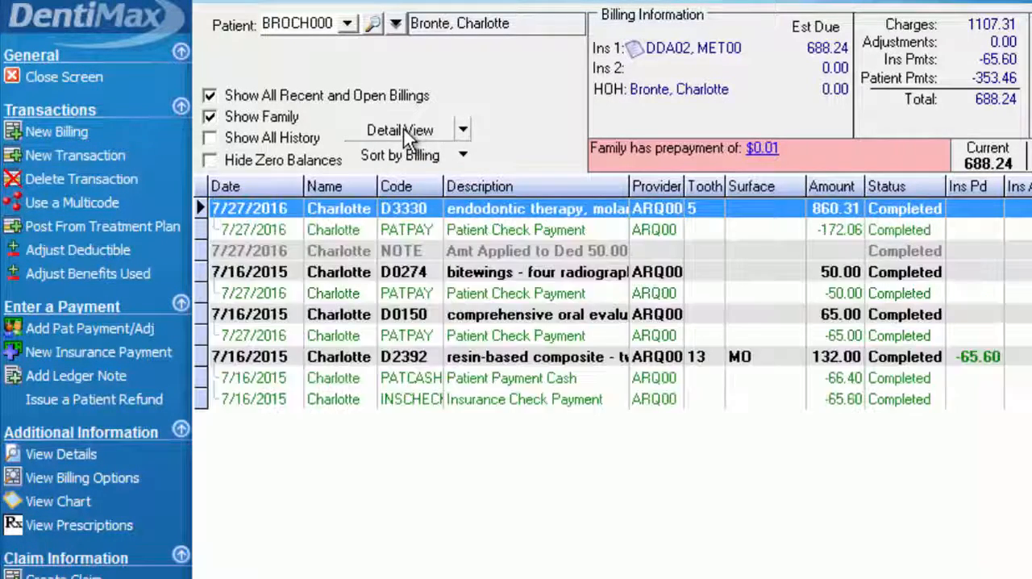
Delete the patient check payment under the D3330 charge and accept reducing the total payment to 115.01
left_click(402, 232)
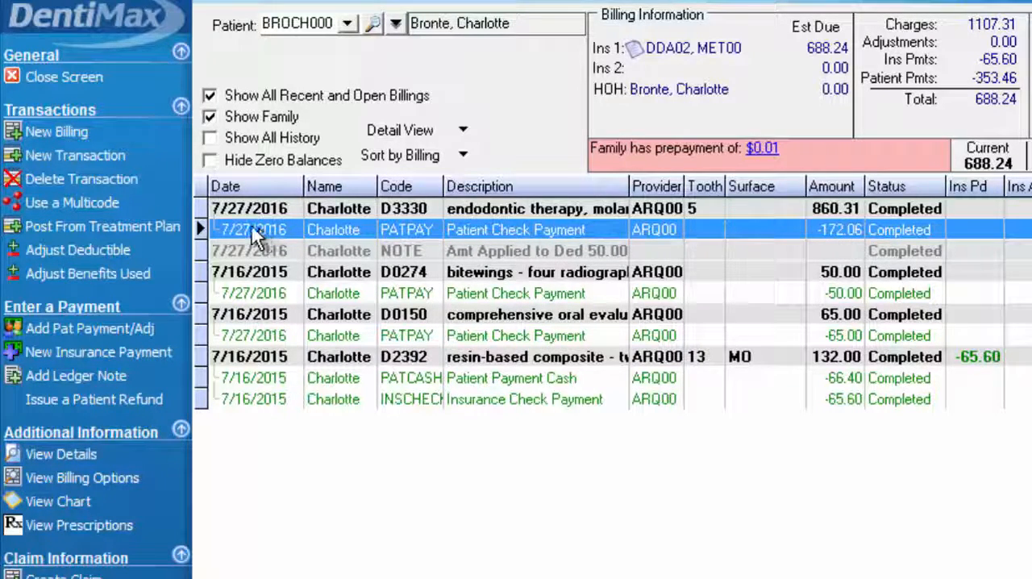
left_click(107, 176)
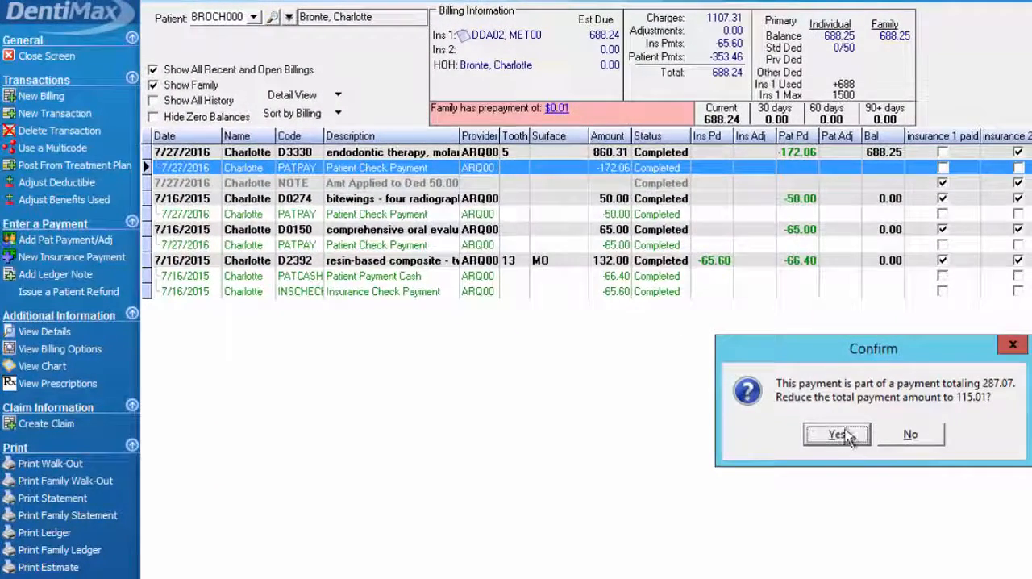
left_click(836, 435)
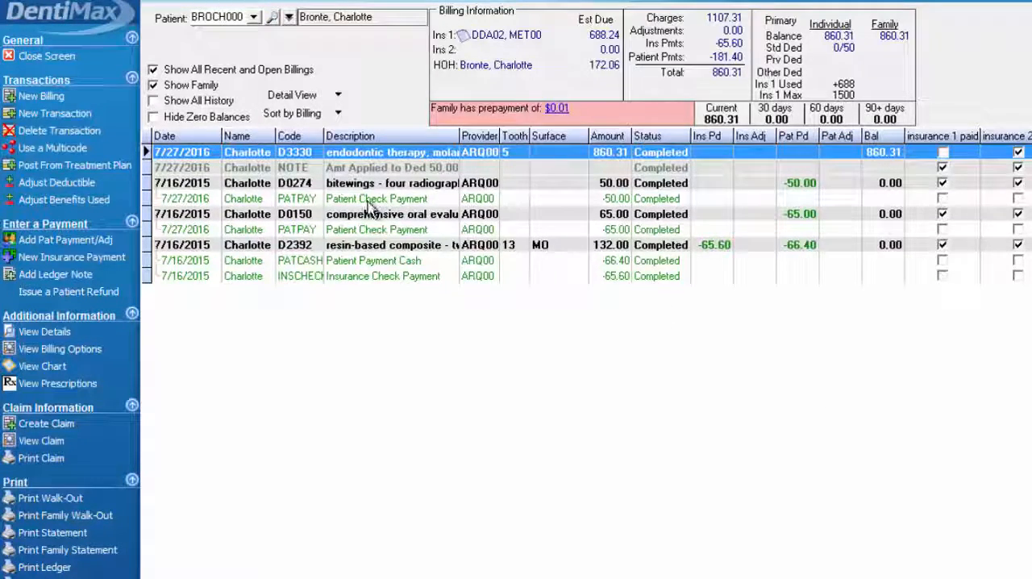
Delete the 7/27/2016 patient check payment under the D0274 charge and accept the reduced payment total
left_click(373, 202)
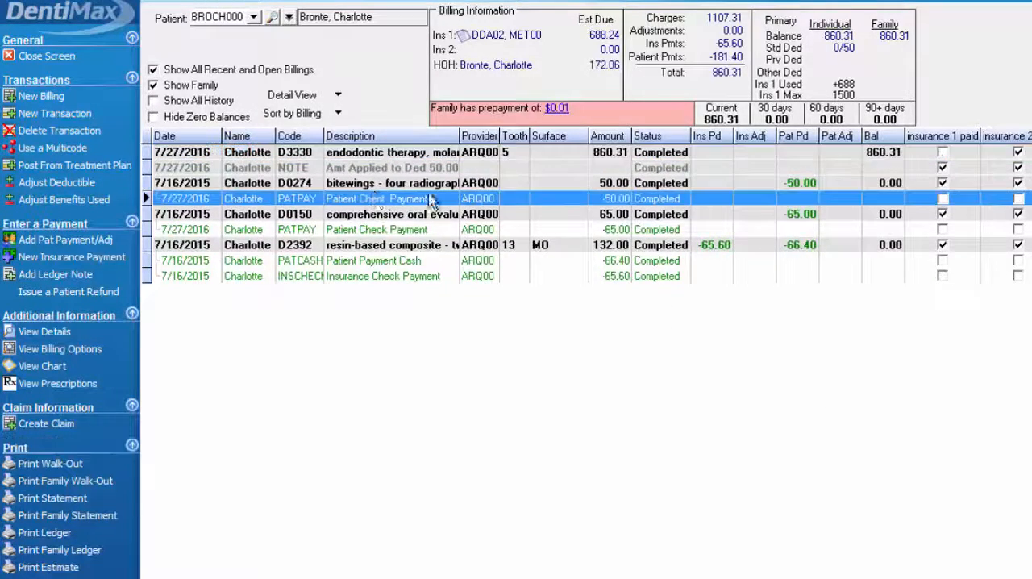
left_click(55, 131)
key("Return")
key("Return")
Delete the 7/27/2016 patient check payment under the D0150 charge and confirm the deletion
left_click(406, 216)
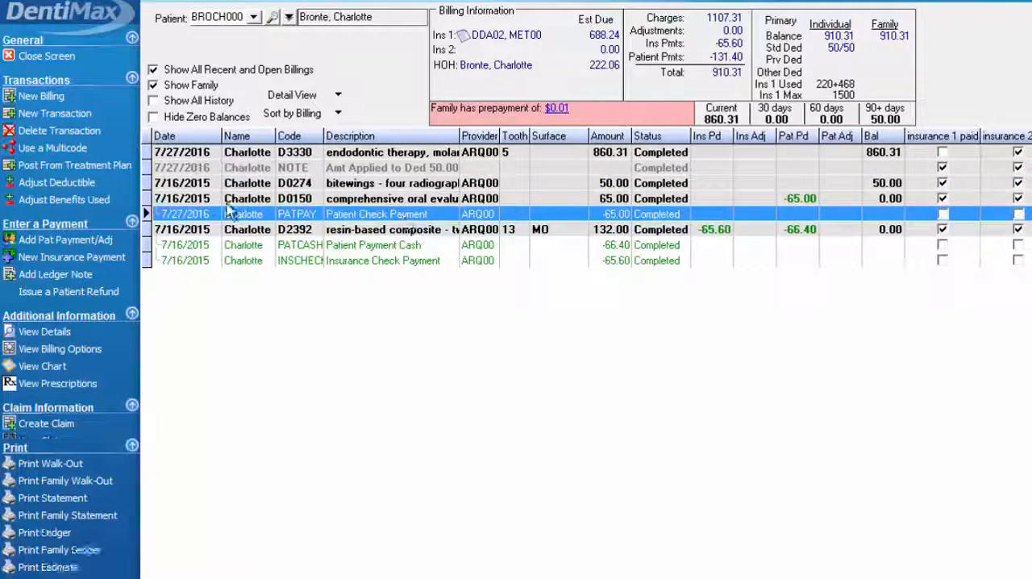
left_click(65, 132)
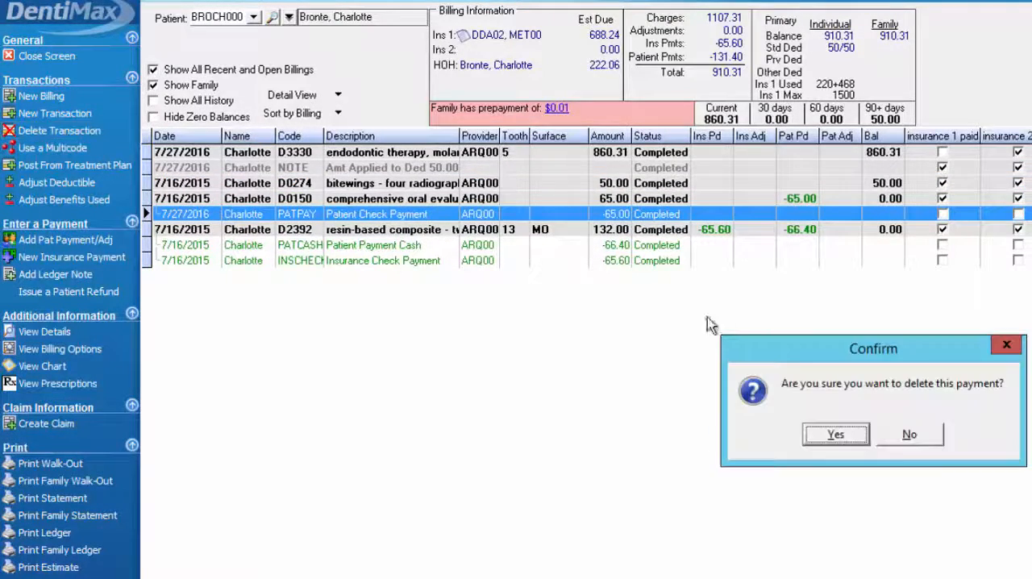
left_click(857, 437)
left_click(838, 436)
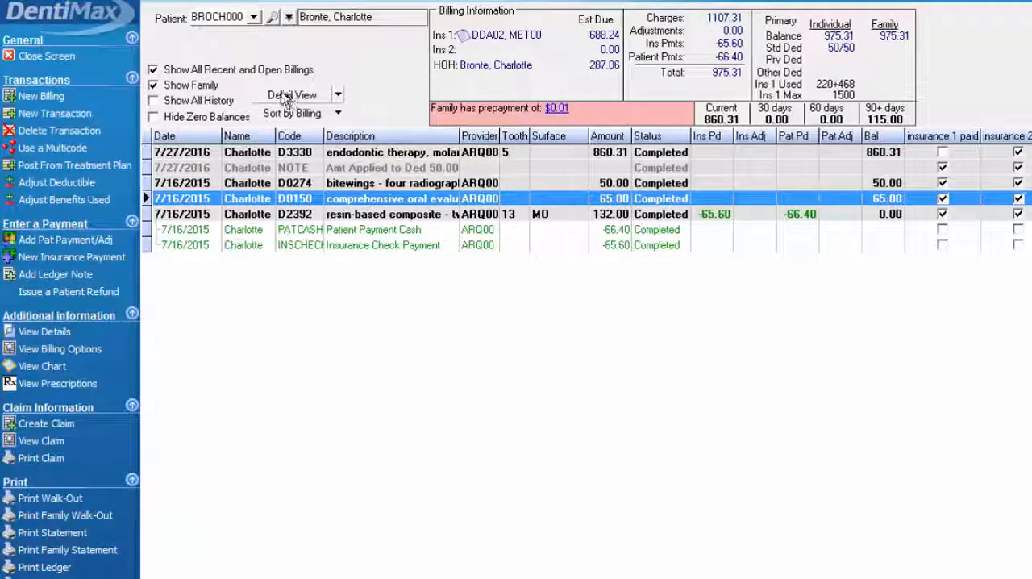
Post a 500 patient check payment with Do Not Post Family Credit to the Ledger enabled, accepting the excess as a patient credit
left_click(61, 241)
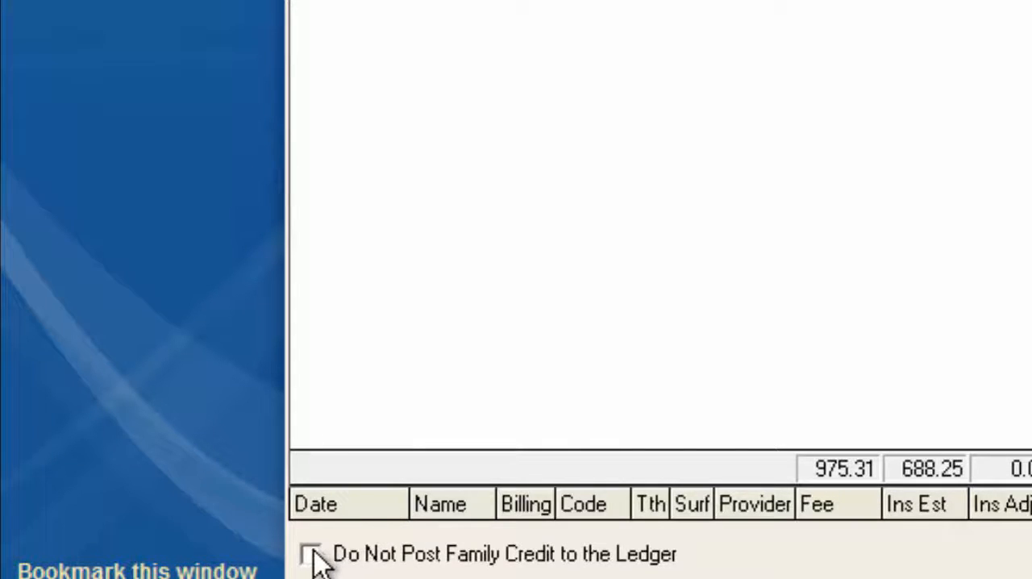
left_click(311, 553)
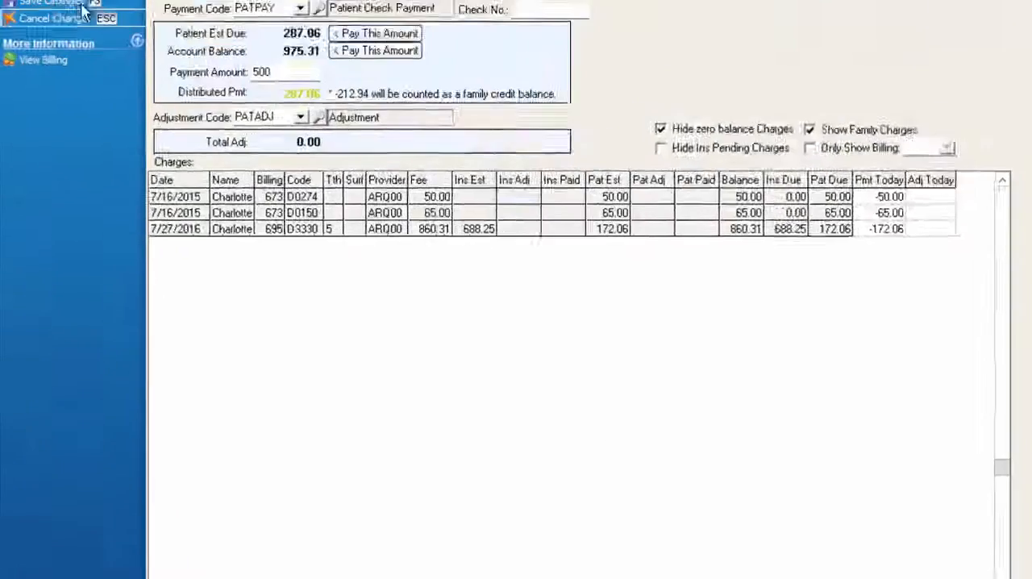
left_click(81, 5)
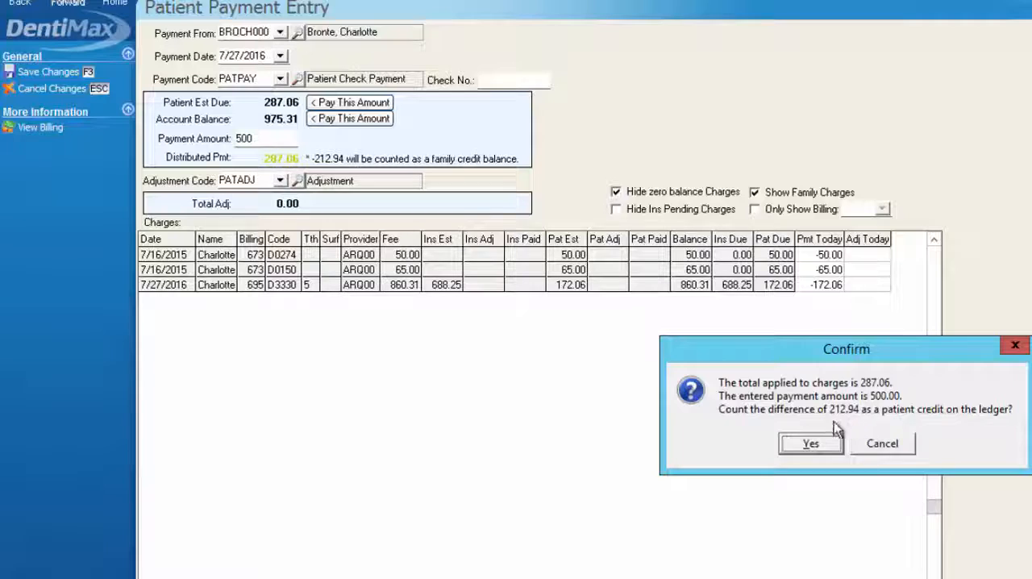
left_click(824, 446)
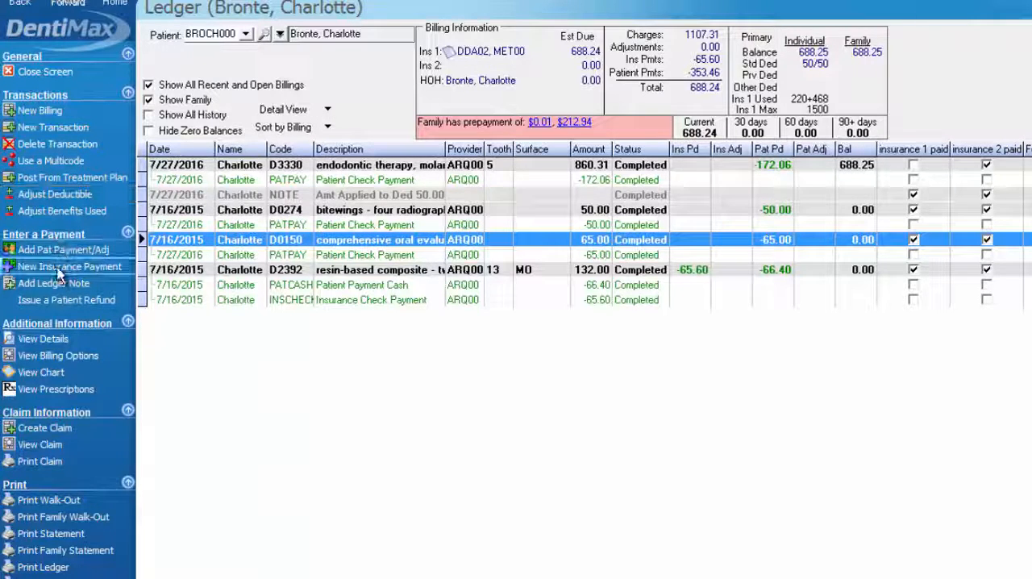
Start a new insurance check payment with check number 10222 and insurance code MET00 for Metlife
left_click(112, 268)
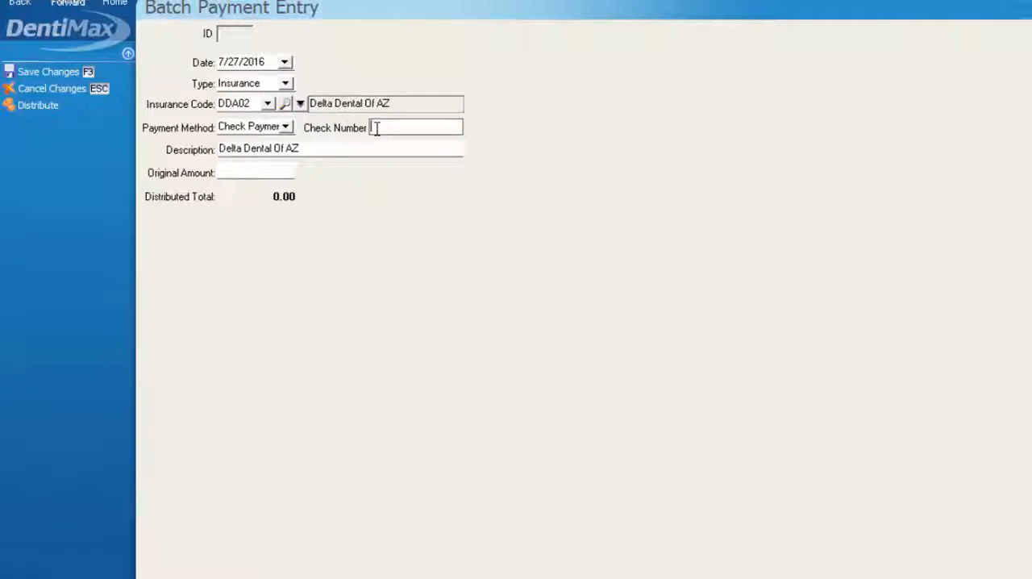
type("10222")
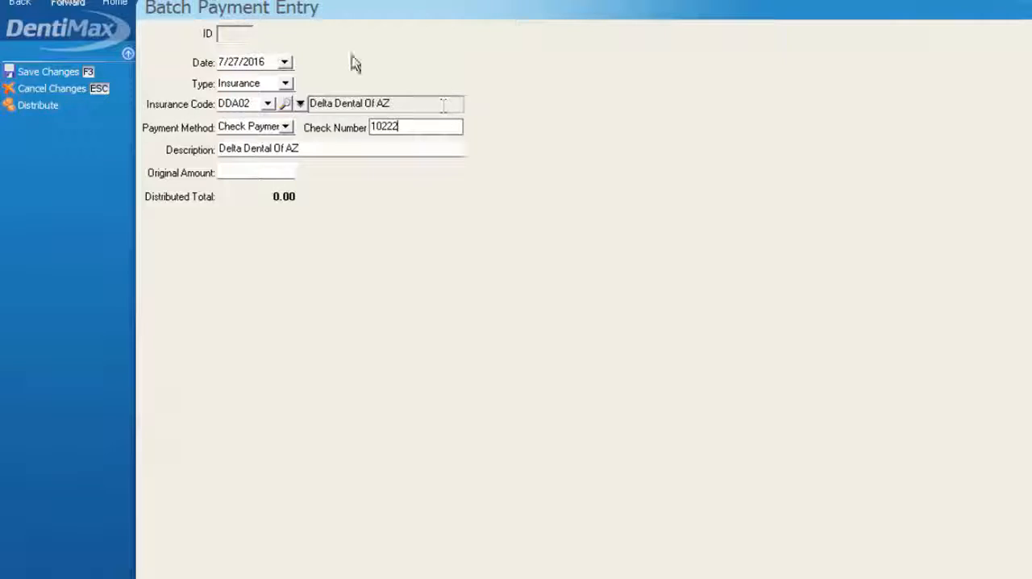
left_click(267, 104)
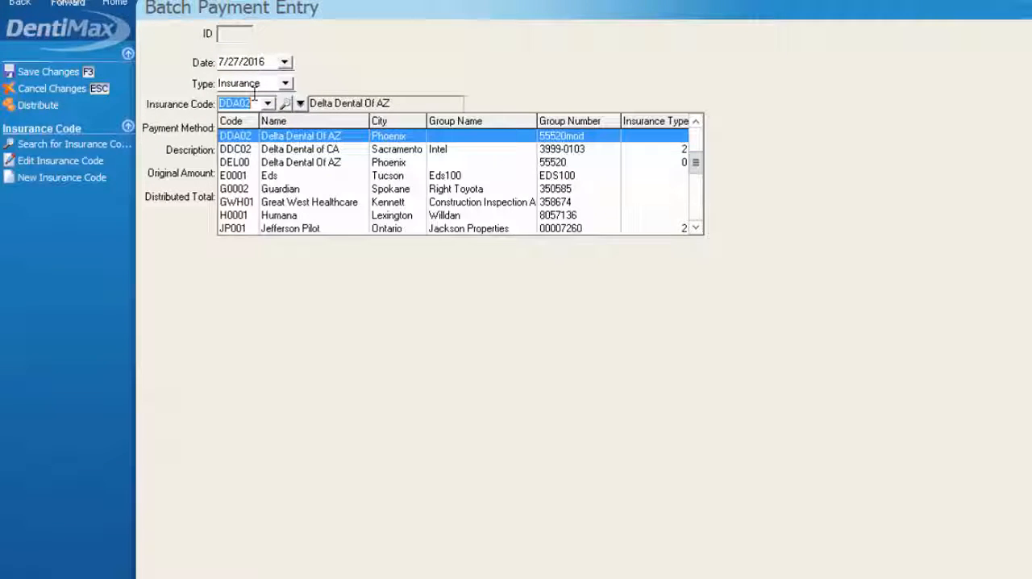
type("met")
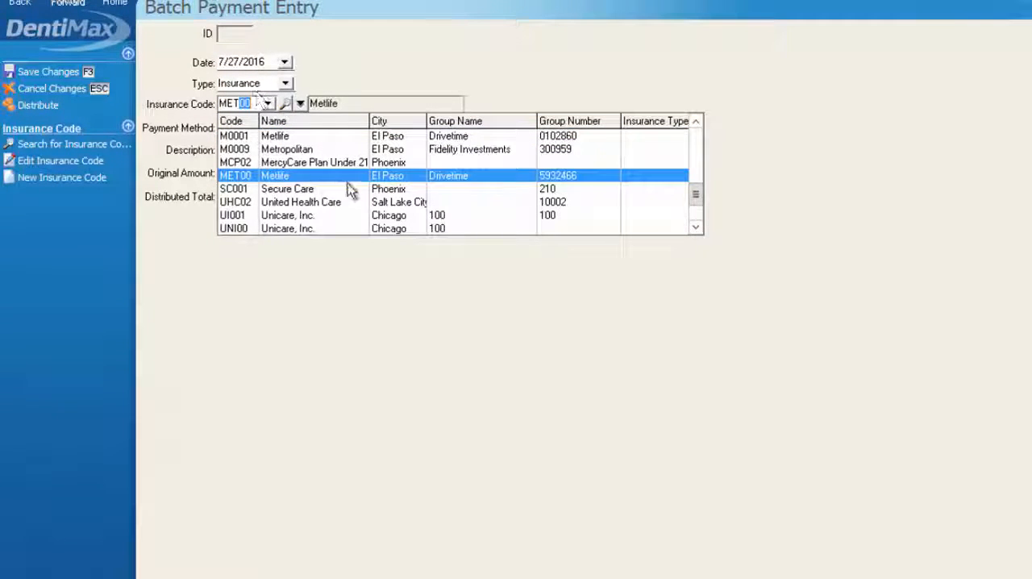
left_click(327, 176)
left_click(421, 135)
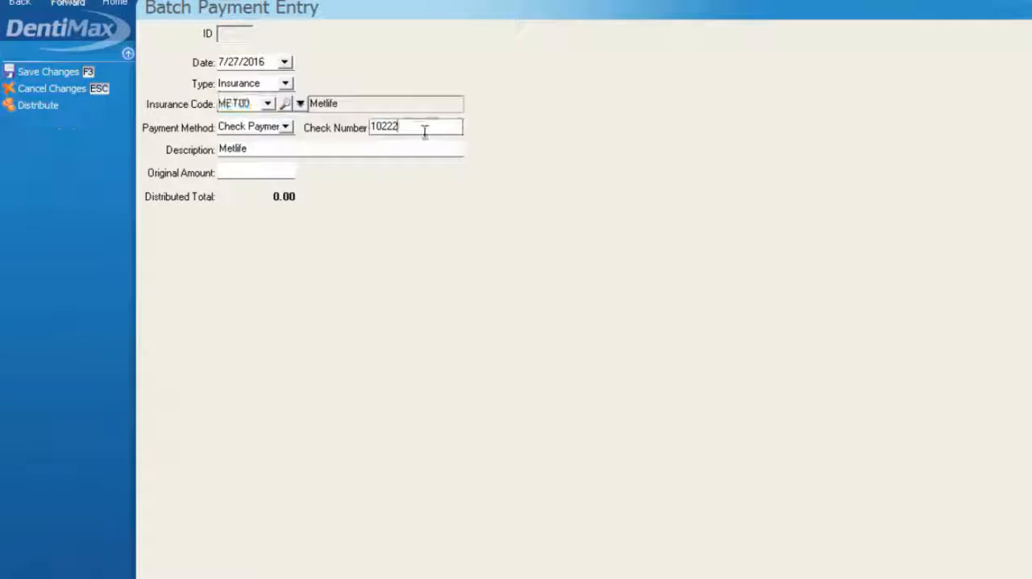
Set the insurance payment's original amount to 520 and choose to distribute it now
left_click(275, 171)
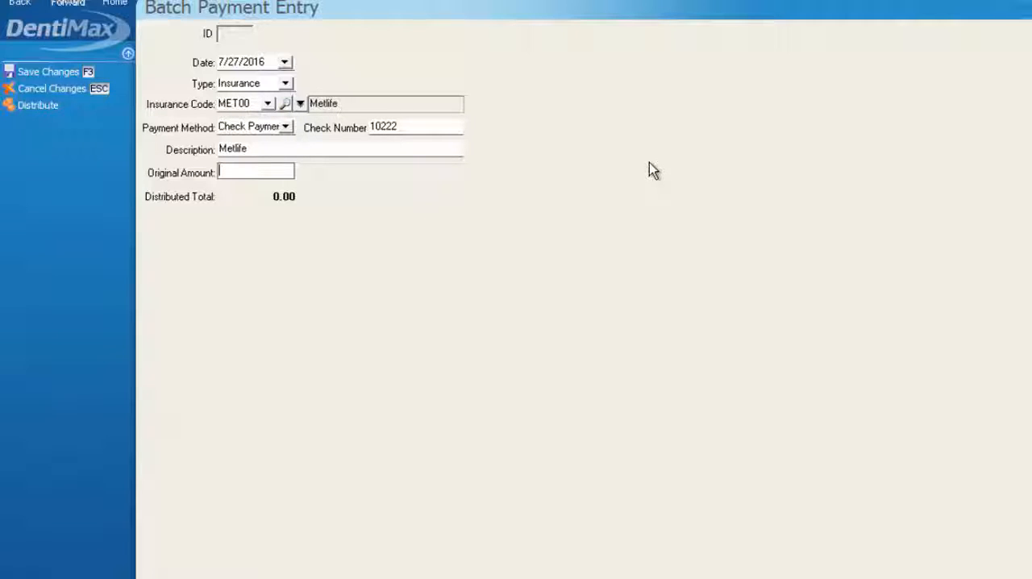
type("520")
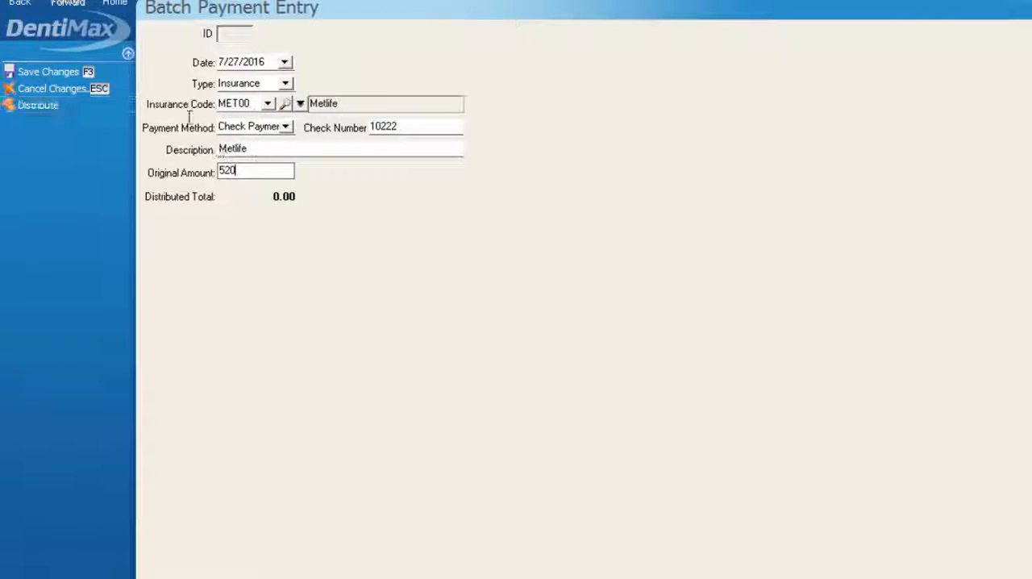
left_click(45, 105)
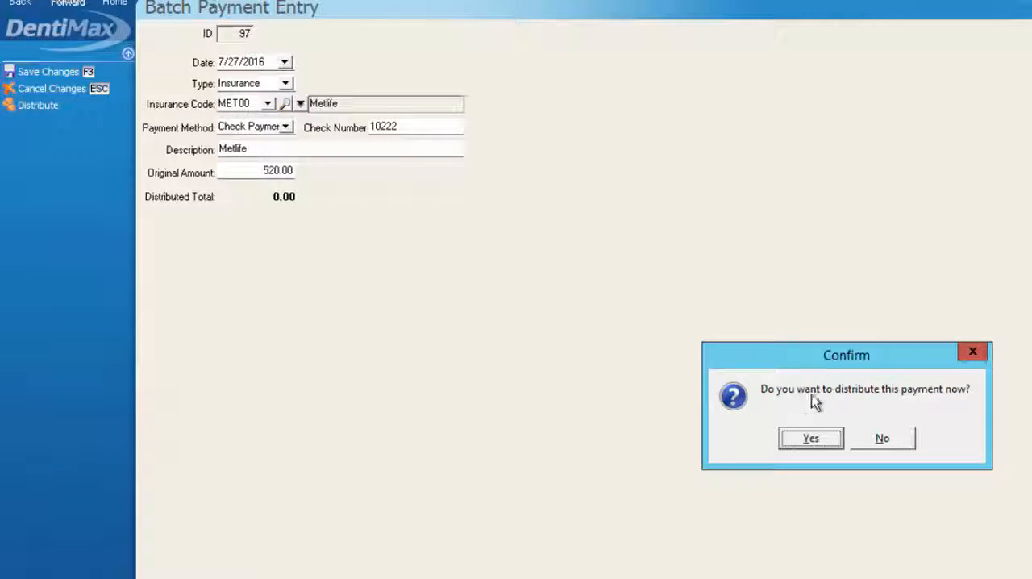
left_click(811, 440)
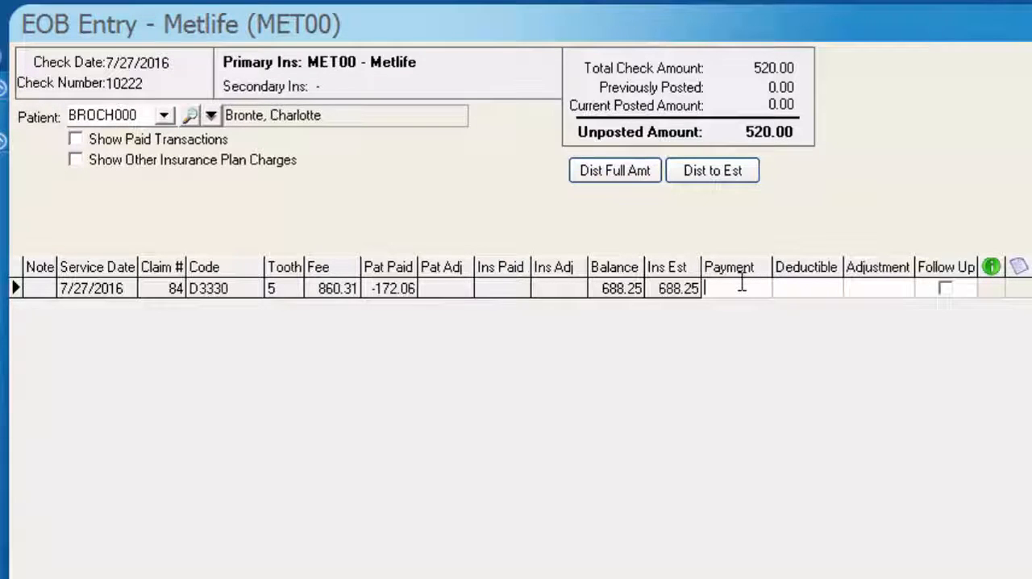
Enter an insurance payment of 520 and an adjustment of 200 on the D3330 charge
type("520")
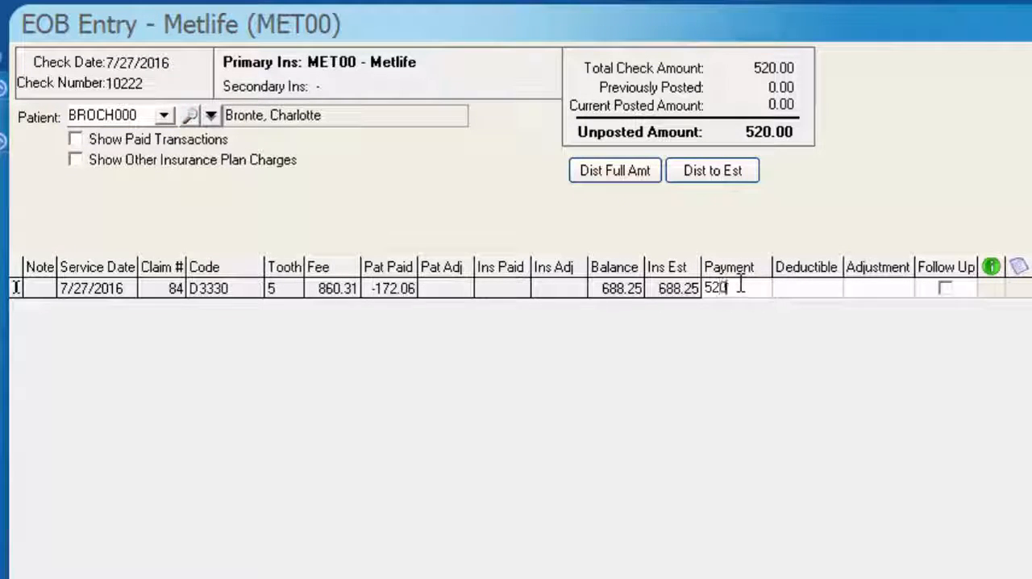
key("Tab")
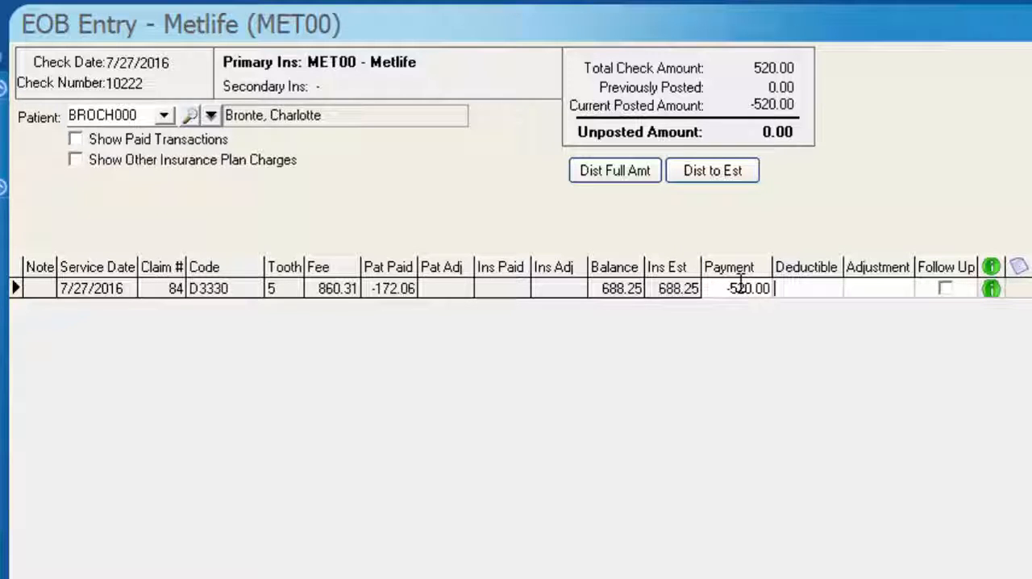
key("Tab")
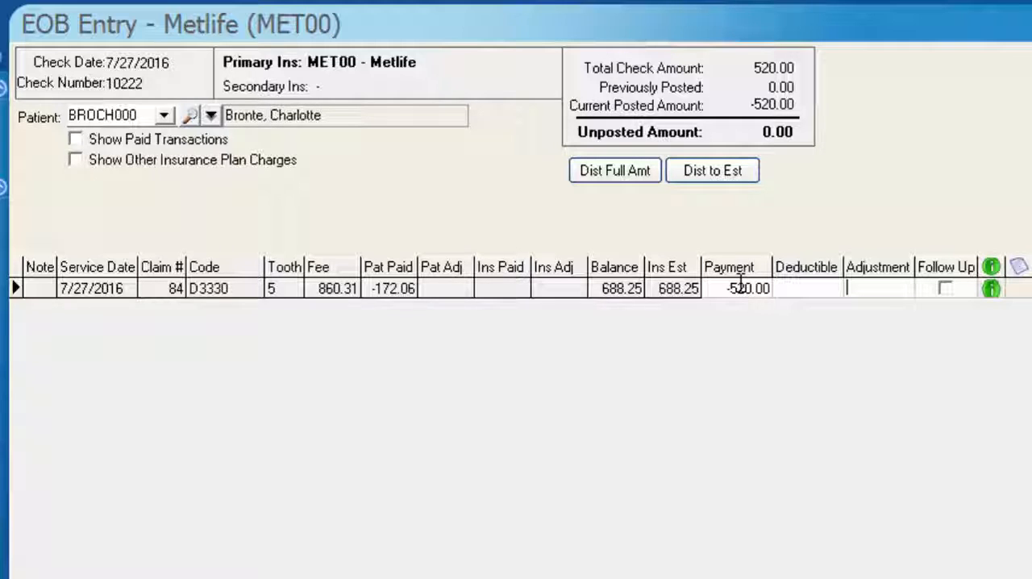
type("200")
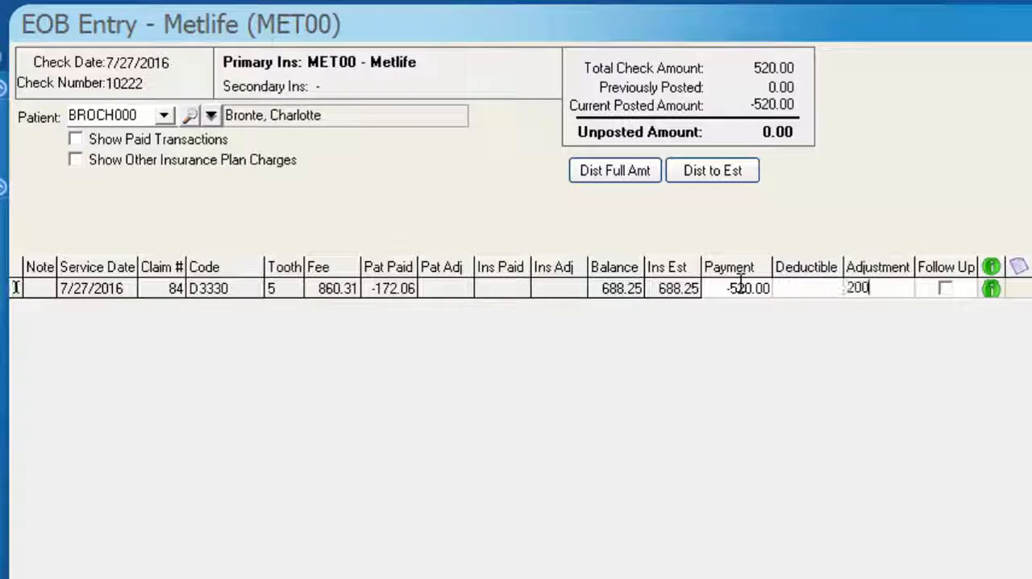
key("Tab")
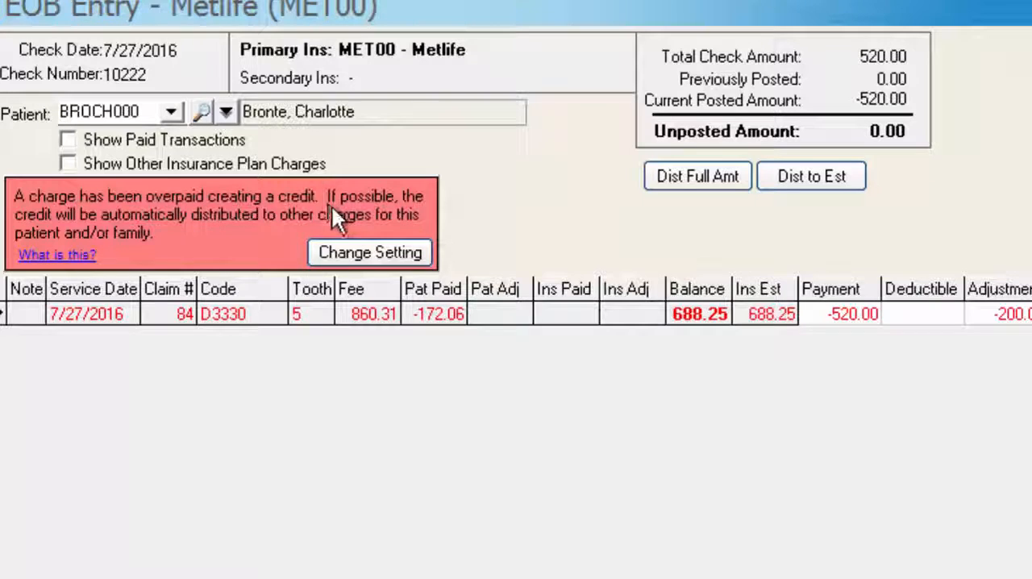
Change the overpayment setting for the D3330 charge to Do Nothing, for manual correction
left_click(389, 251)
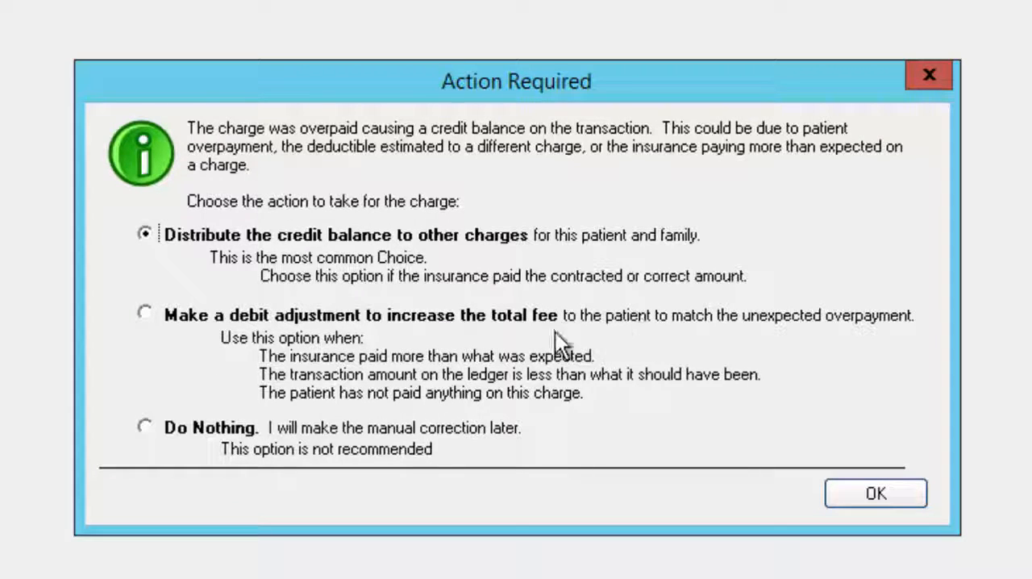
left_click(144, 314)
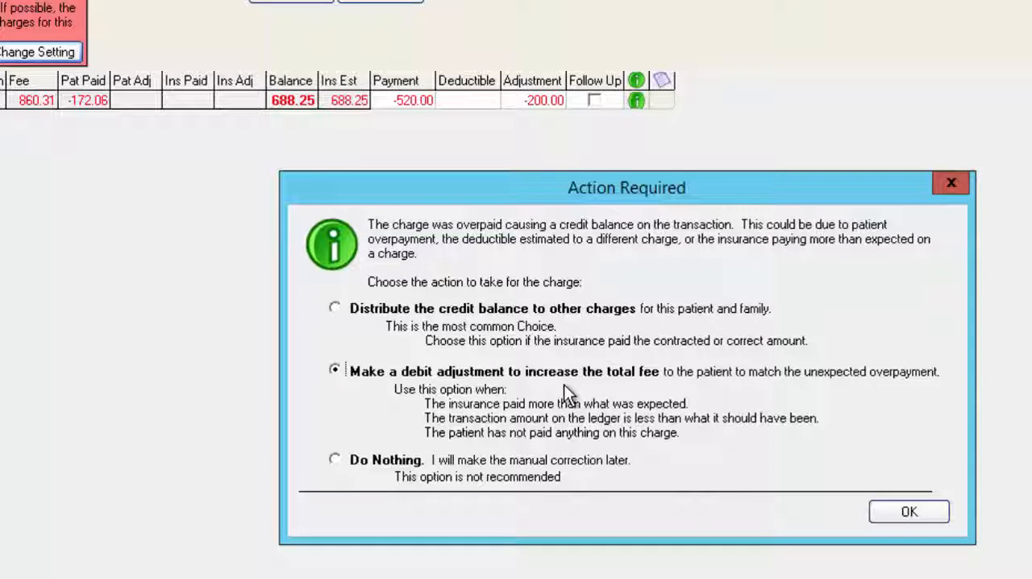
left_click(336, 460)
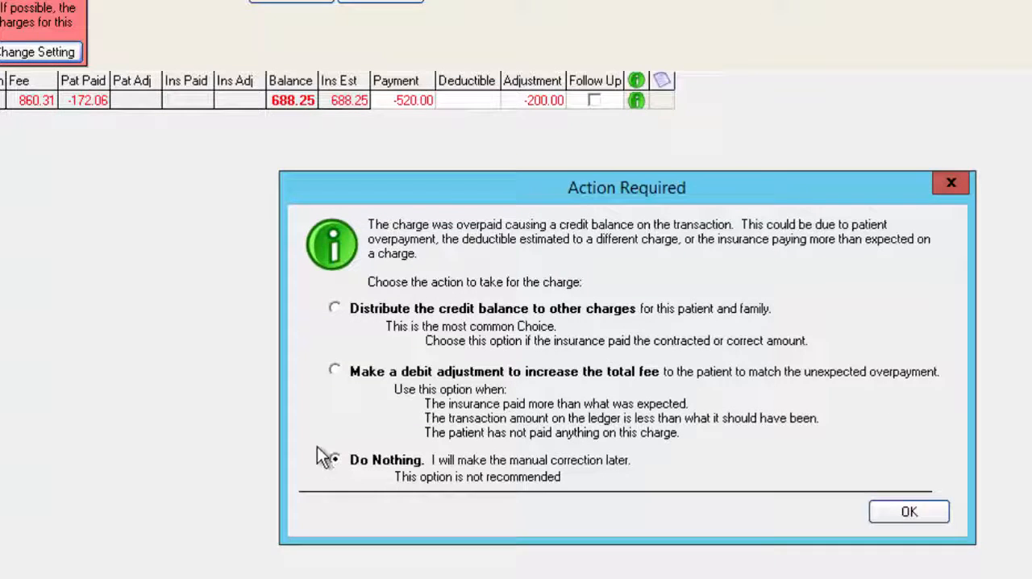
left_click(919, 513)
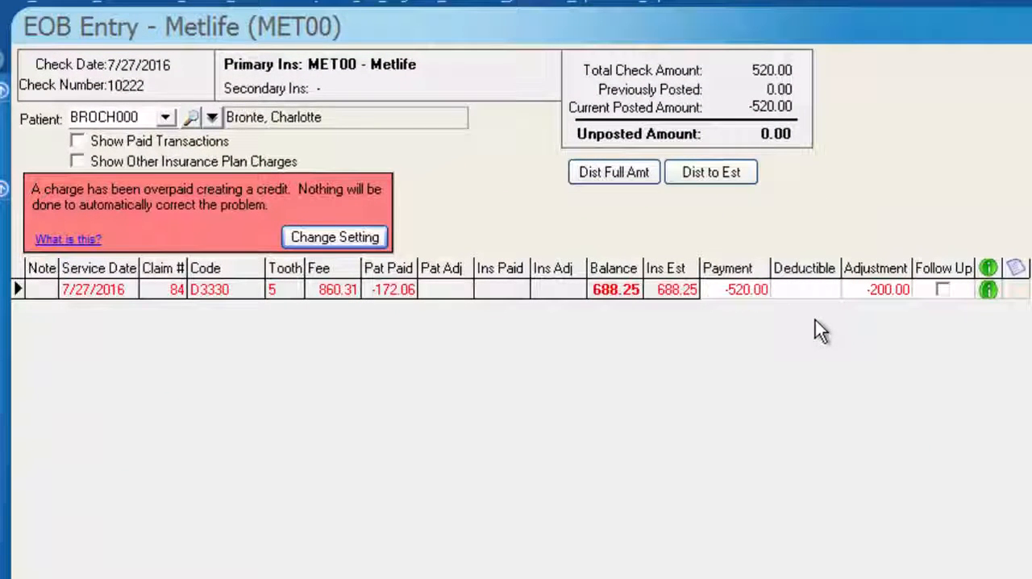
Mark the D3330 charge for follow up and decline updating its expected insurance payment amount to 520.00
left_click(944, 290)
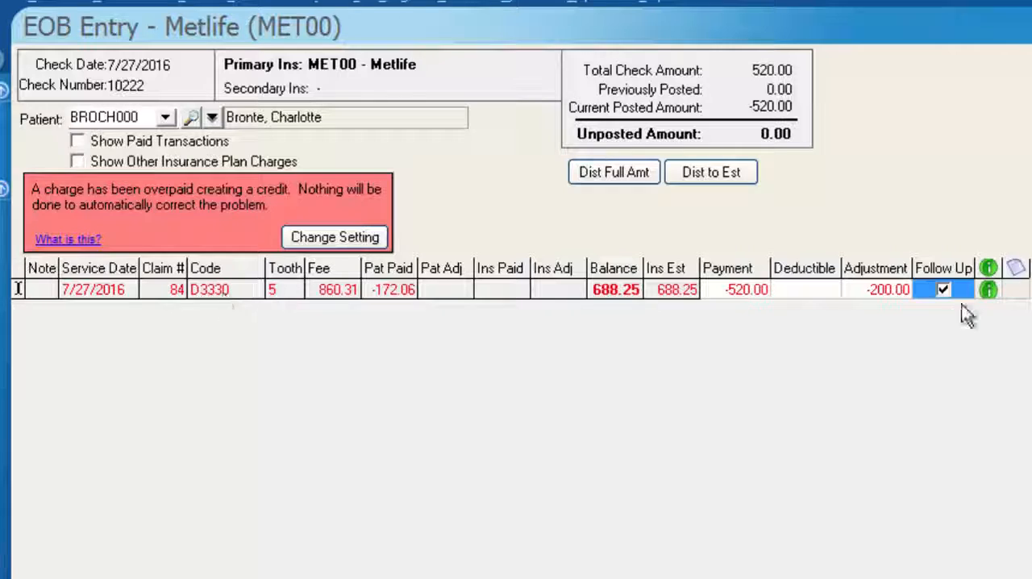
left_click(989, 291)
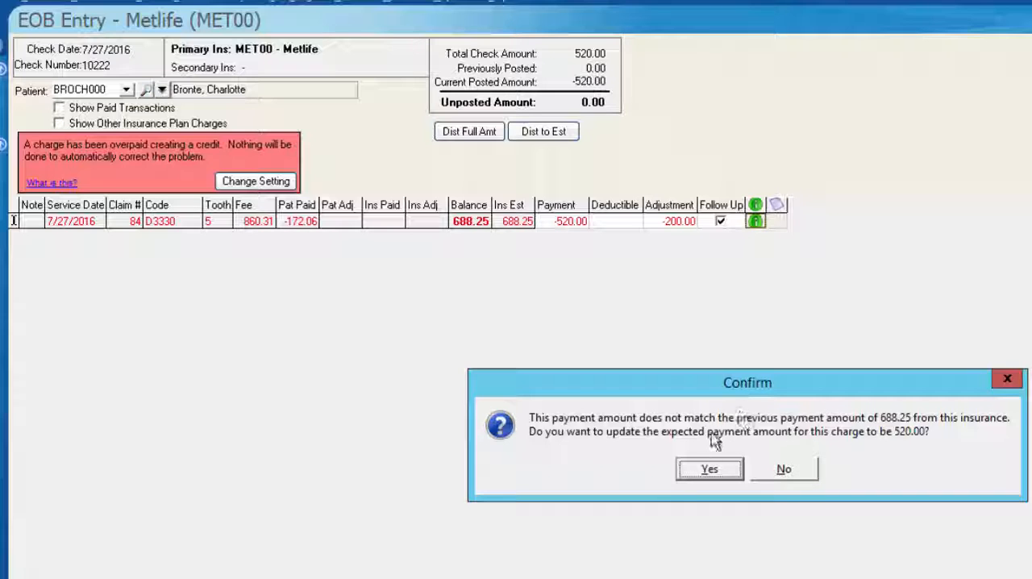
left_click(790, 471)
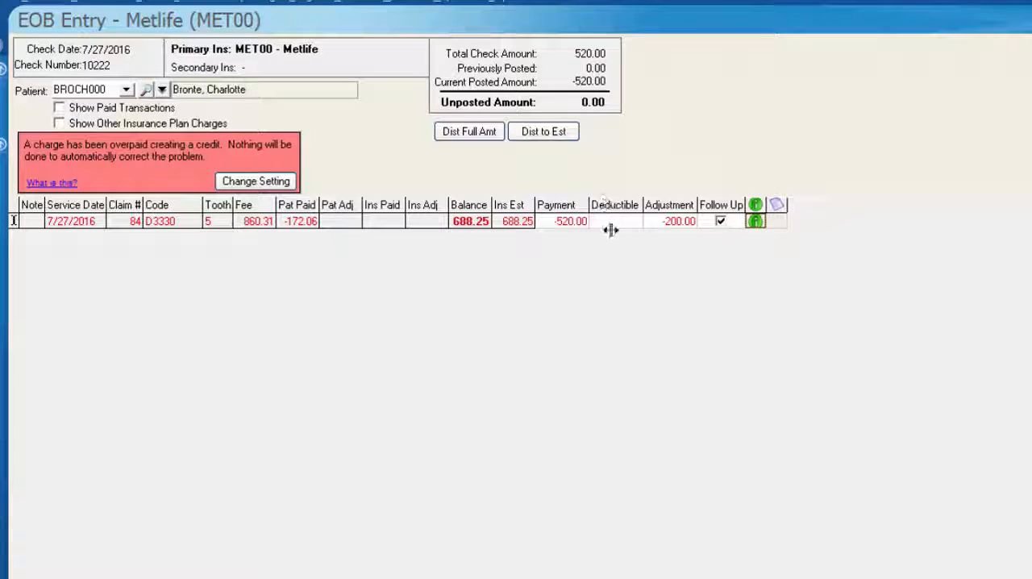
Create a billing note for the D3330 charge using the NOTE (Statement Note) code
left_click(776, 225)
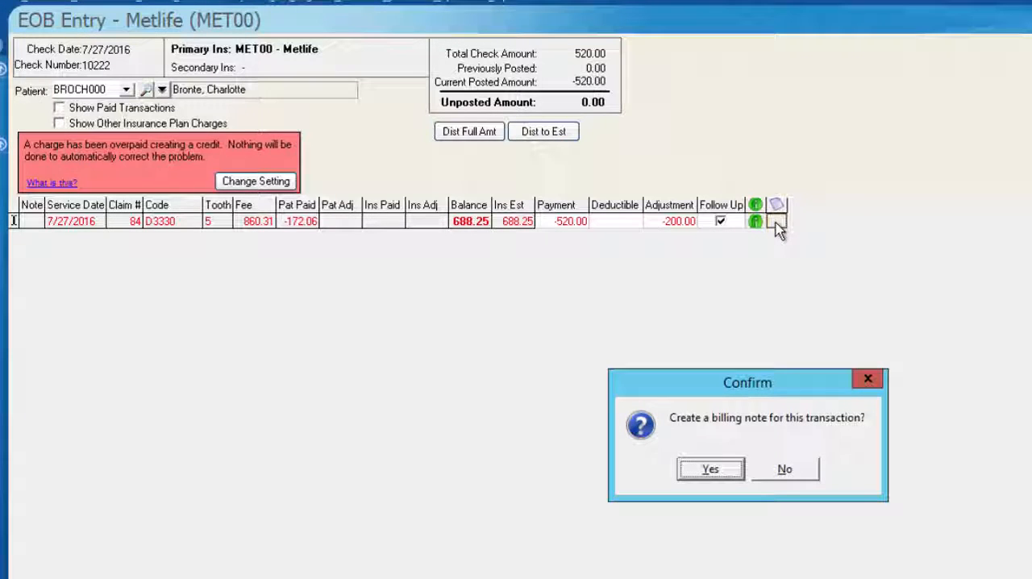
left_click(720, 474)
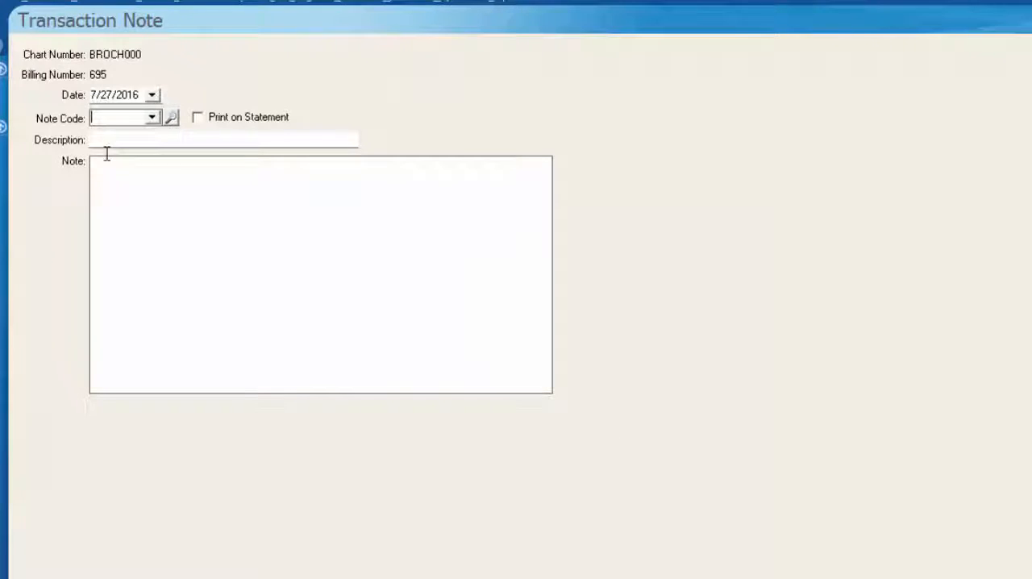
left_click(153, 119)
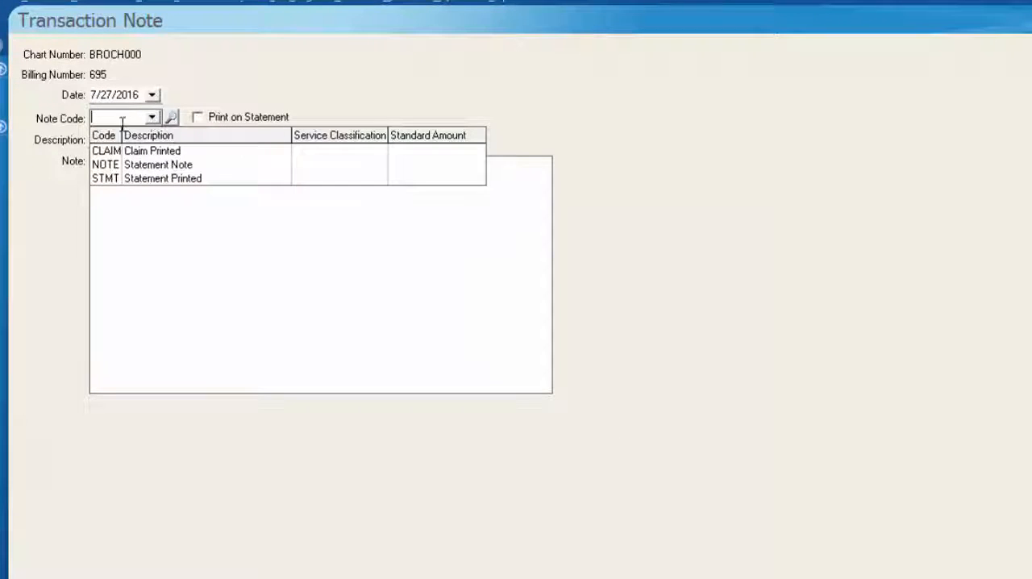
left_click(126, 165)
Set the note to print on the statement, replace its description with "Insurance maxed out", and save it
left_click_drag(162, 141, 50, 132)
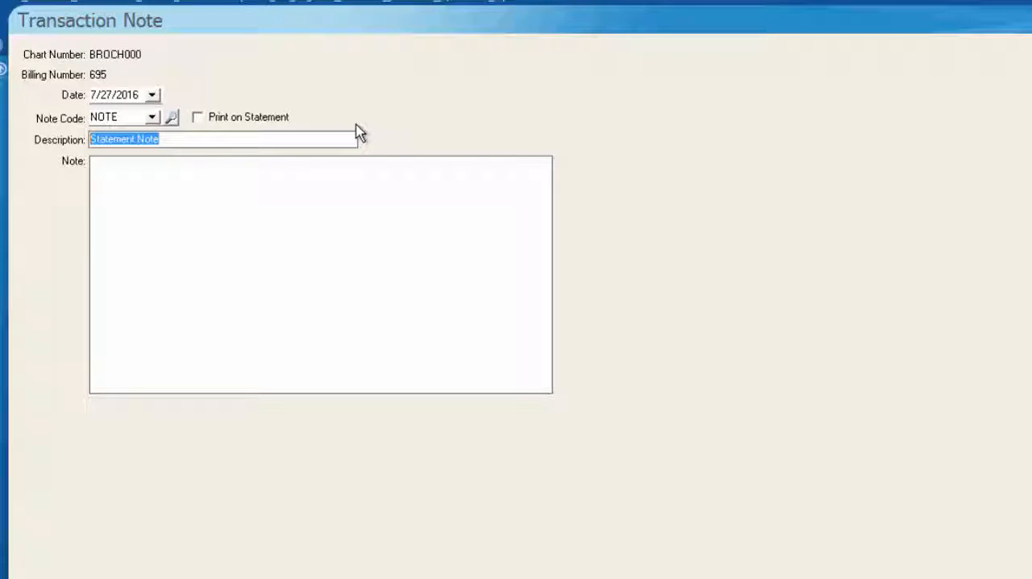
key("BackSpace")
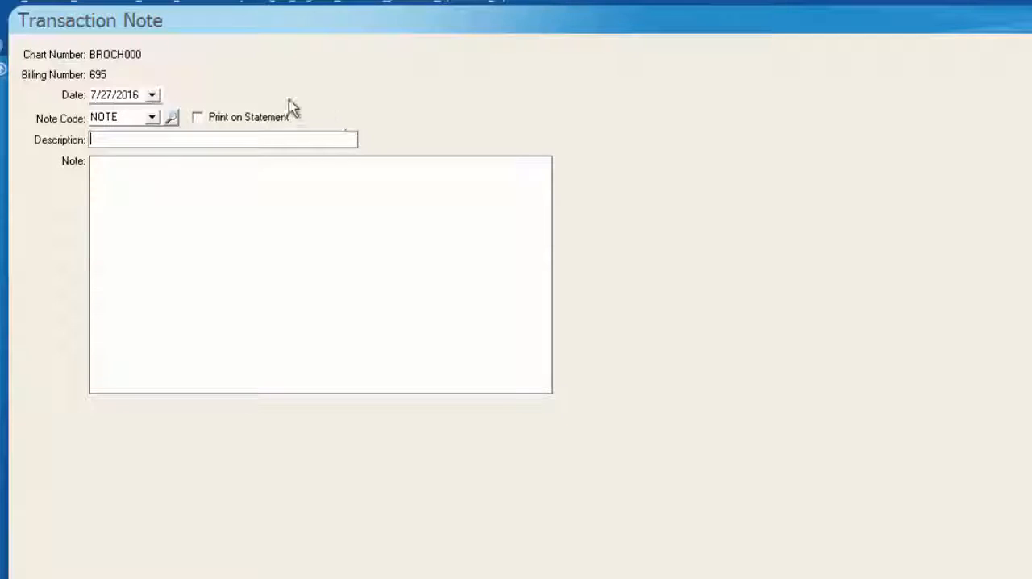
left_click(198, 118)
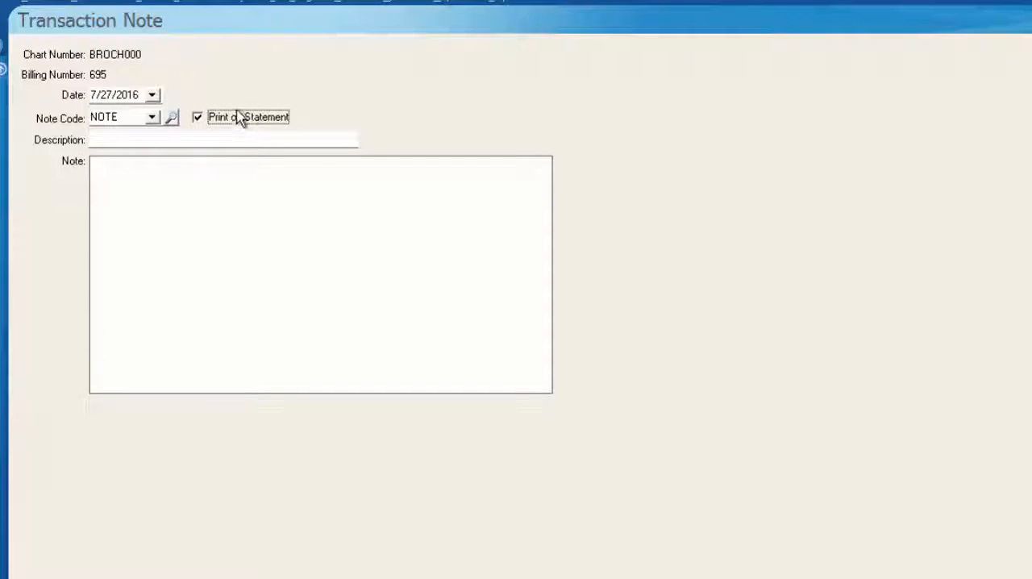
left_click(224, 135)
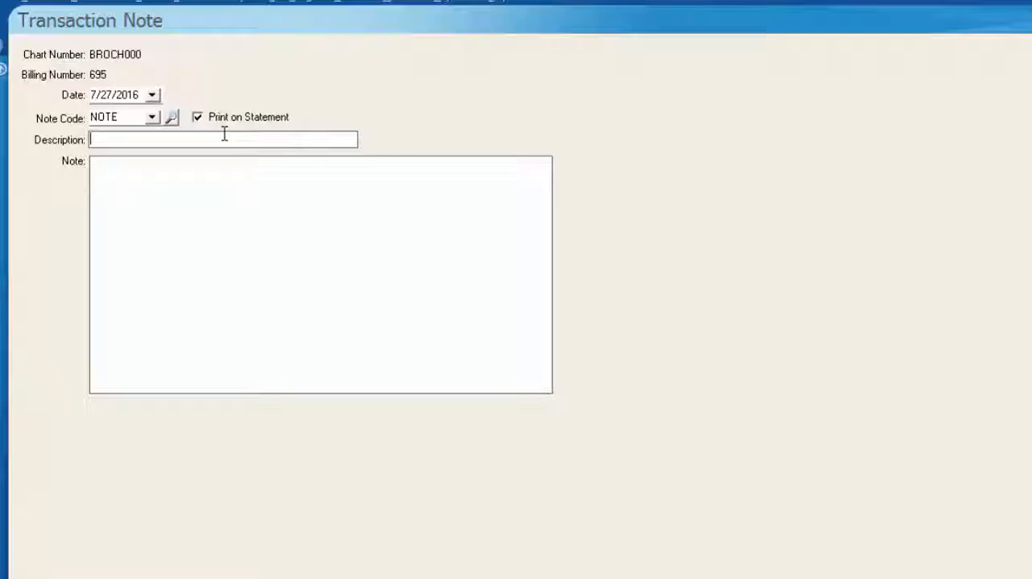
type("Insul")
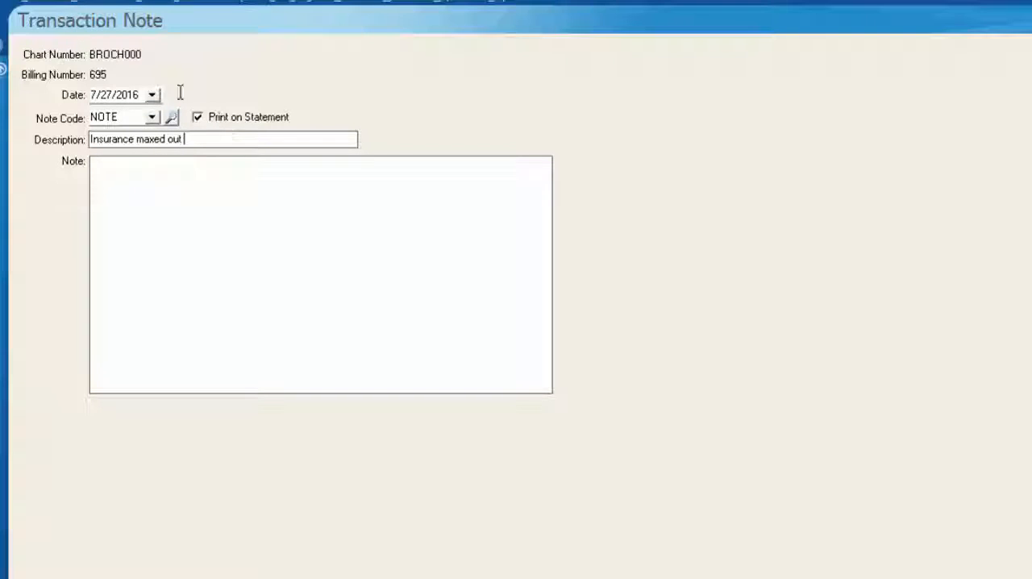
left_click(2, 87)
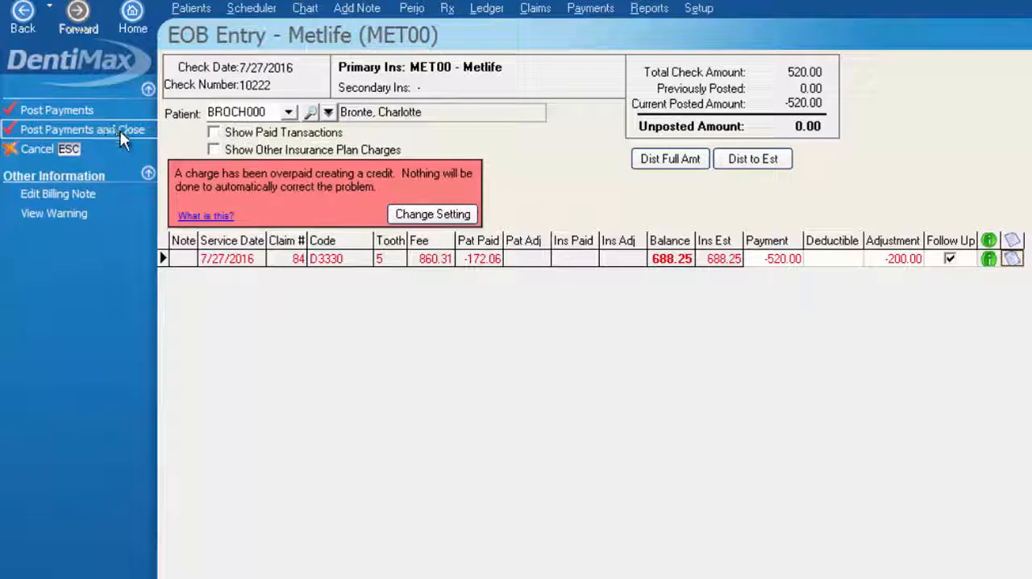
Show paid transactions and other insurance plan charges in the EOB entry, posting the entered payment information
left_click(214, 132)
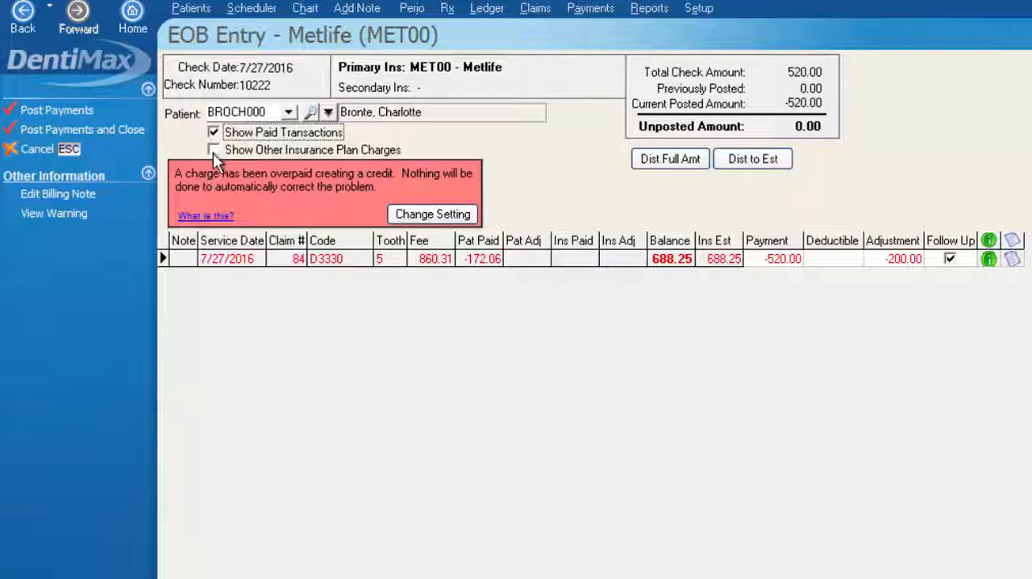
left_click(213, 152)
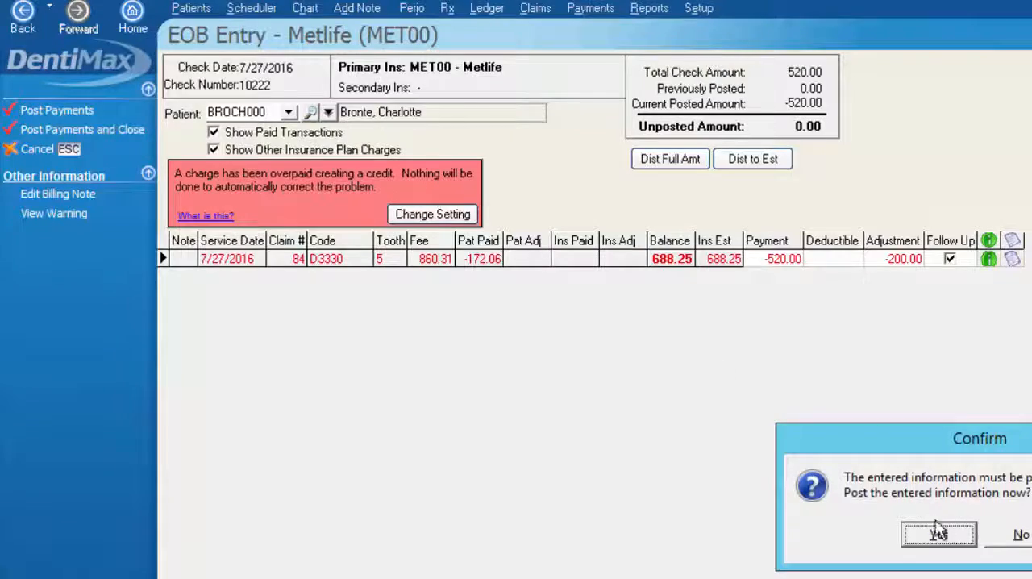
left_click(937, 532)
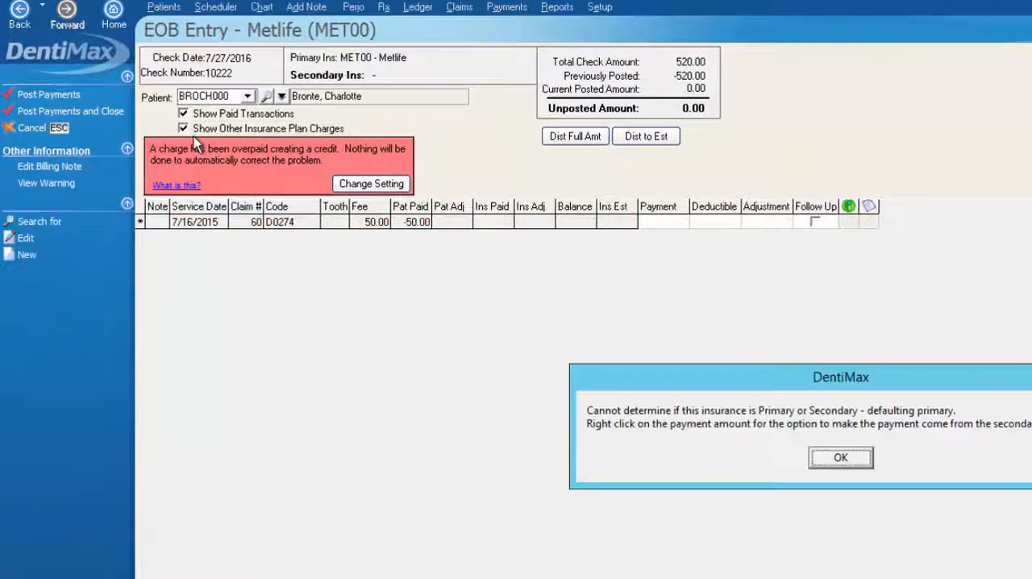
left_click(831, 457)
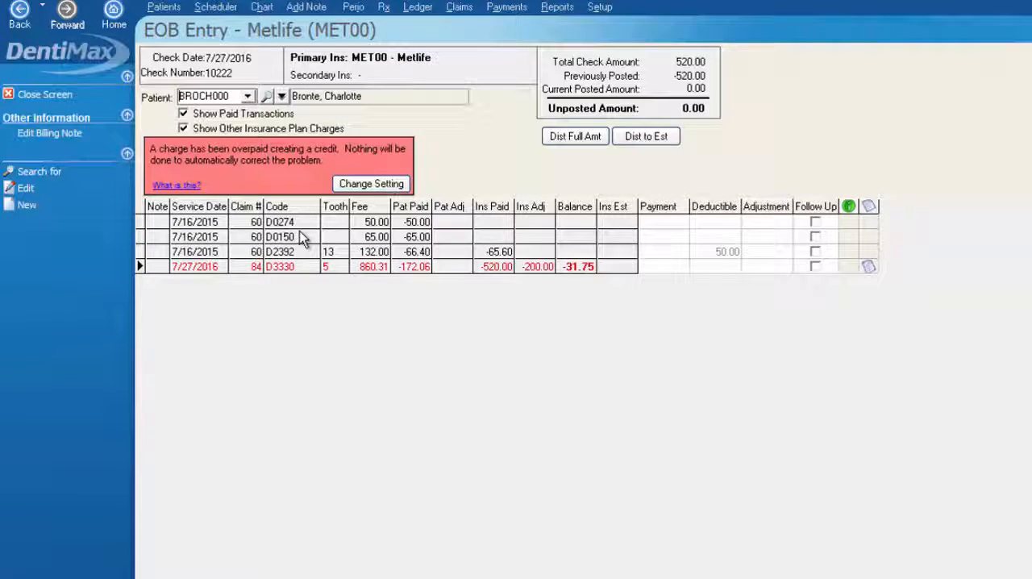
Hide the paid transactions and other plan charges, and close the EOB entry
left_click(244, 115)
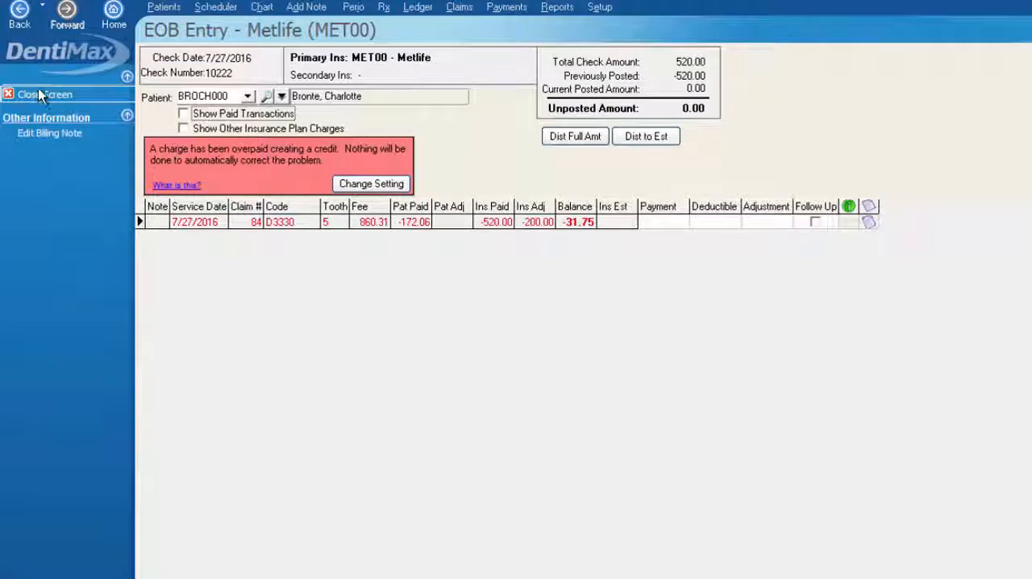
left_click(40, 94)
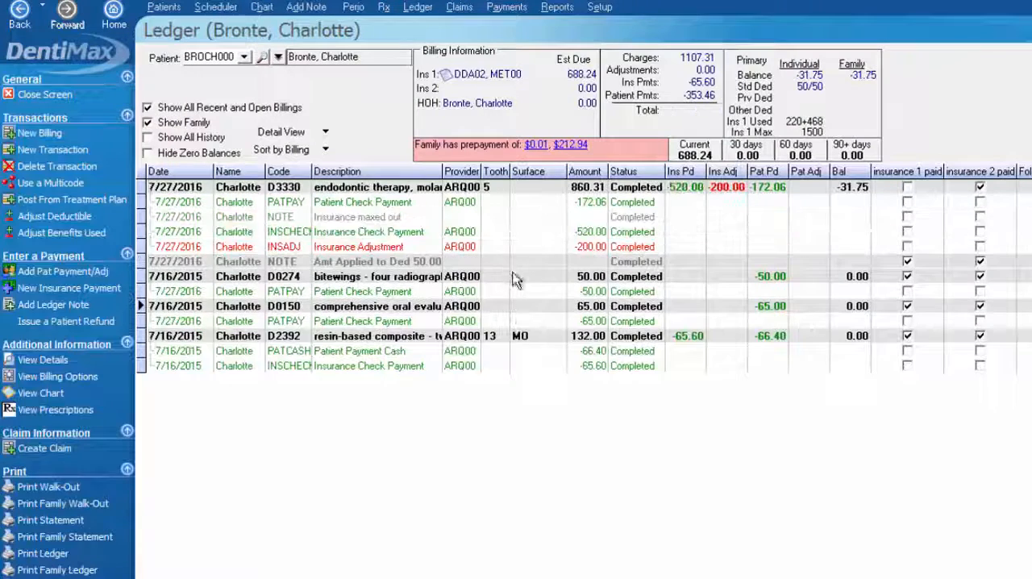
Review the payment, note and adjustment entries under the D3330 charge, and switch the ledger to Summary View
left_click(319, 191)
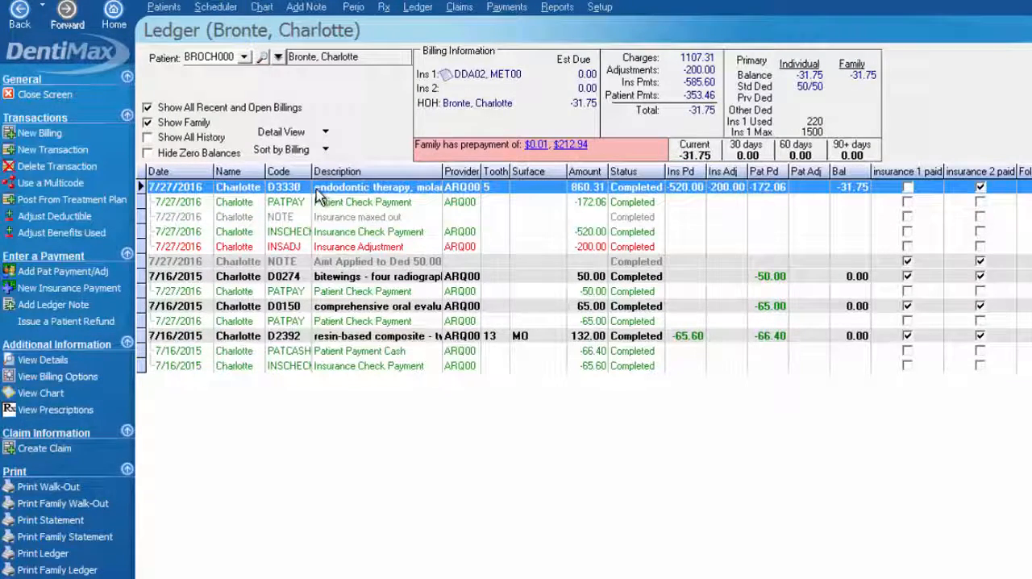
left_click(435, 203)
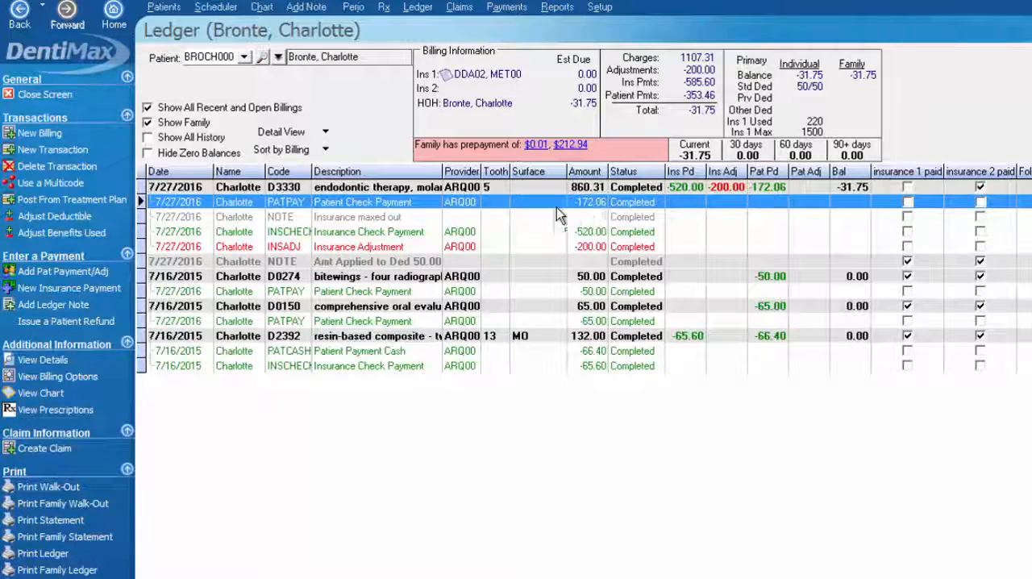
left_click(356, 219)
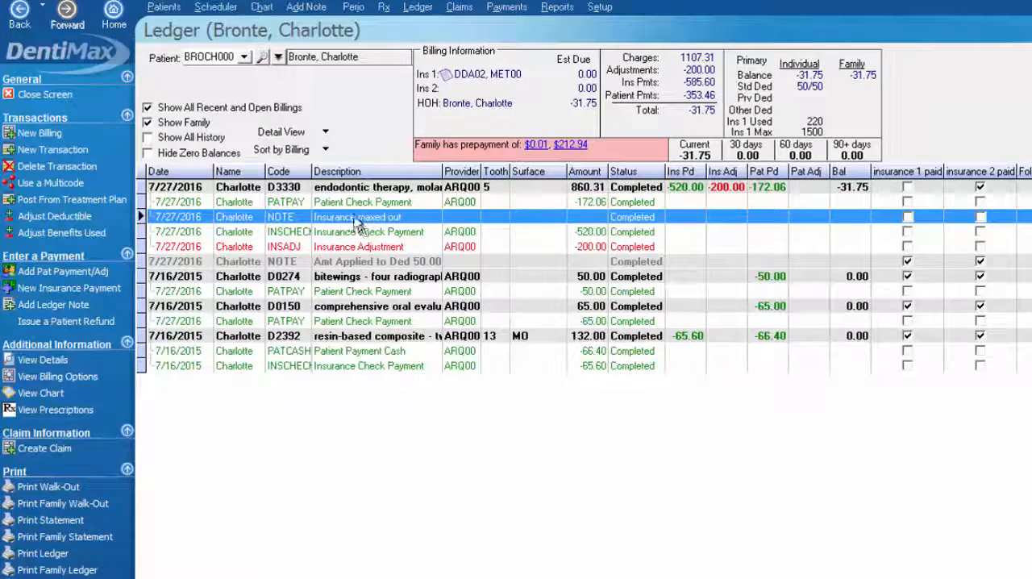
left_click(418, 233)
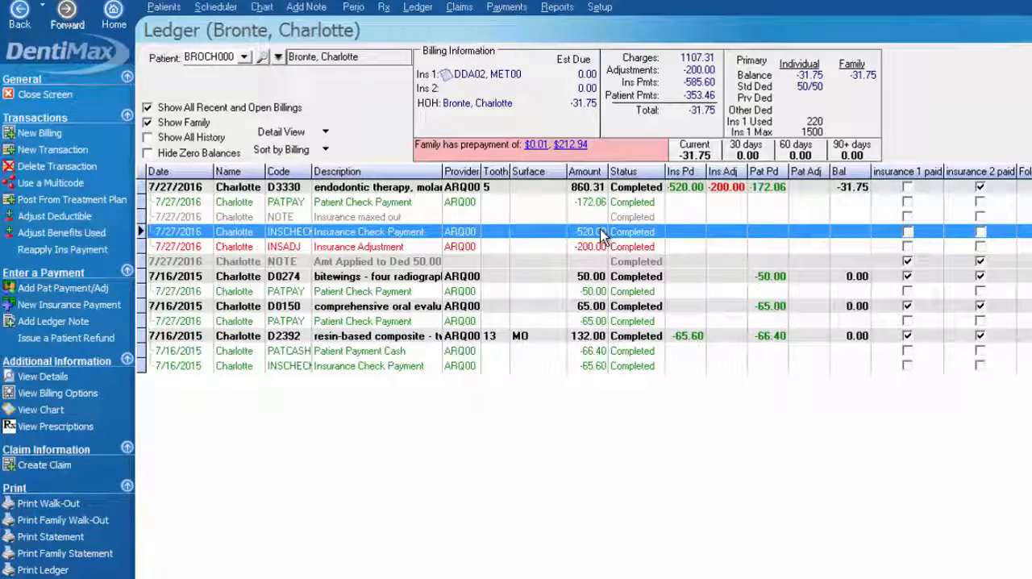
left_click(401, 248)
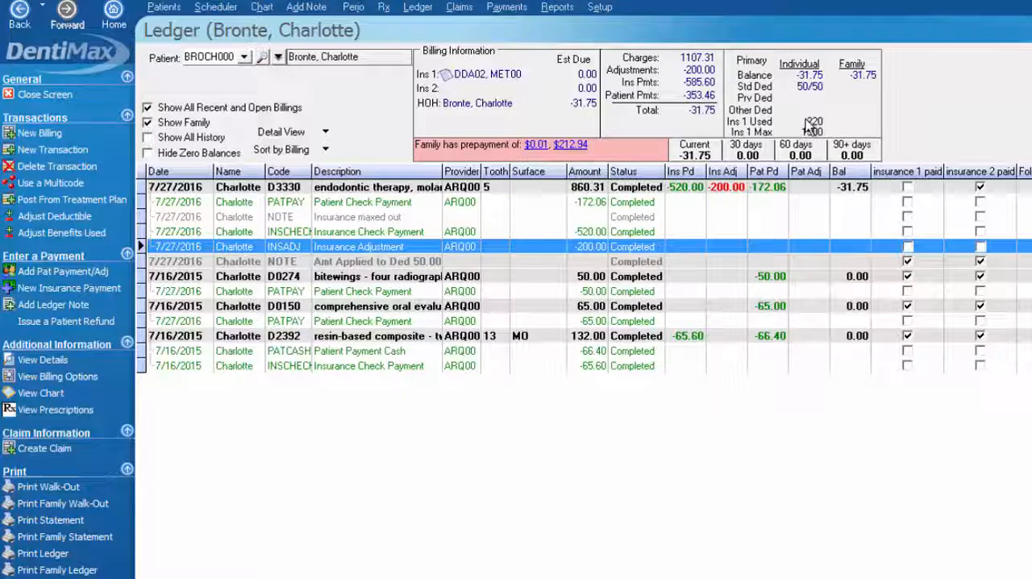
left_click(856, 190)
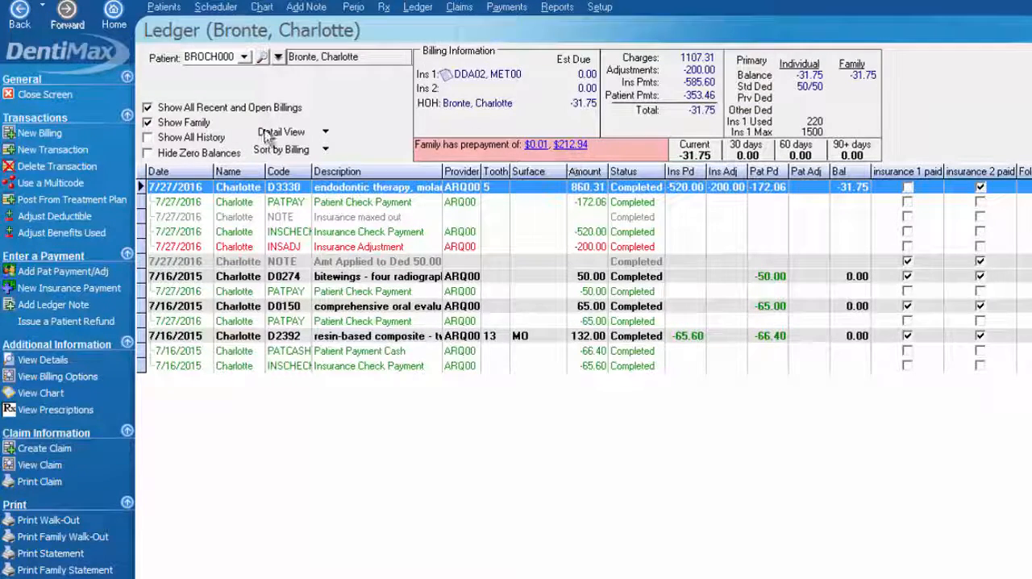
left_click(294, 136)
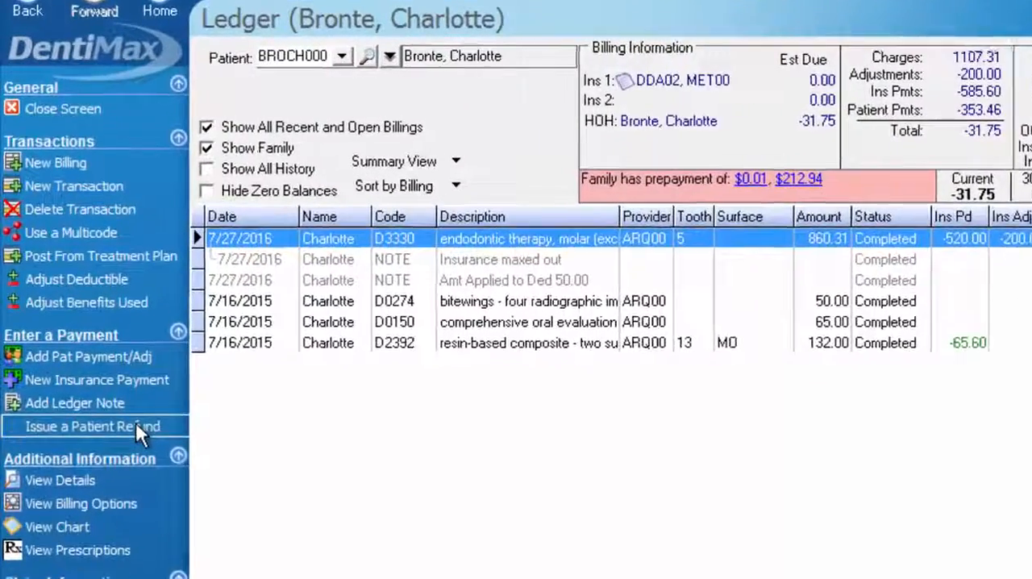
Start a patient refund with refund code REFUNDCK (Refund to patient via check) and check number 102
left_click(110, 357)
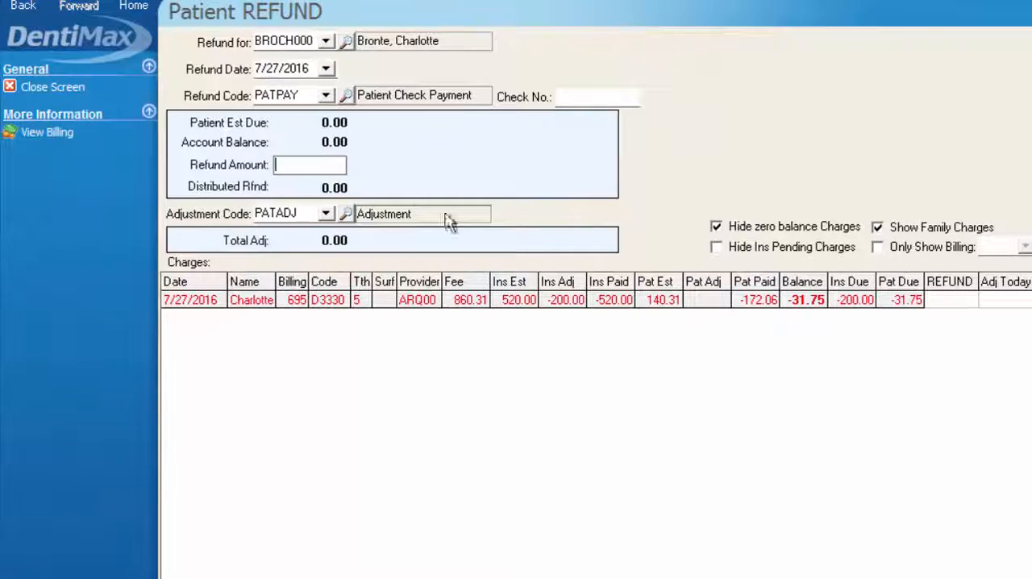
left_click(327, 96)
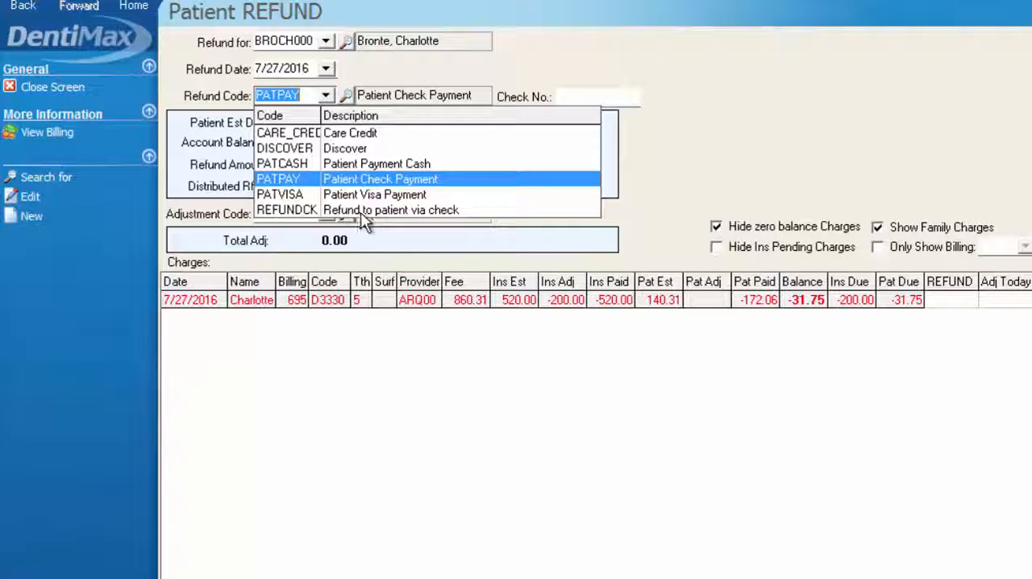
left_click(414, 210)
left_click(606, 94)
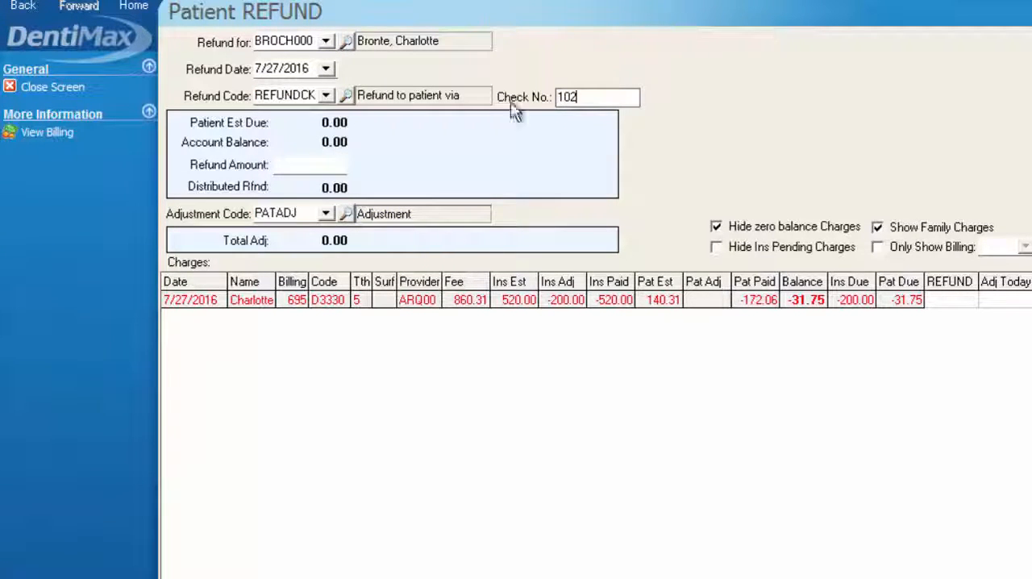
Set the refund amount to 10 and save the patient refund
left_click(318, 164)
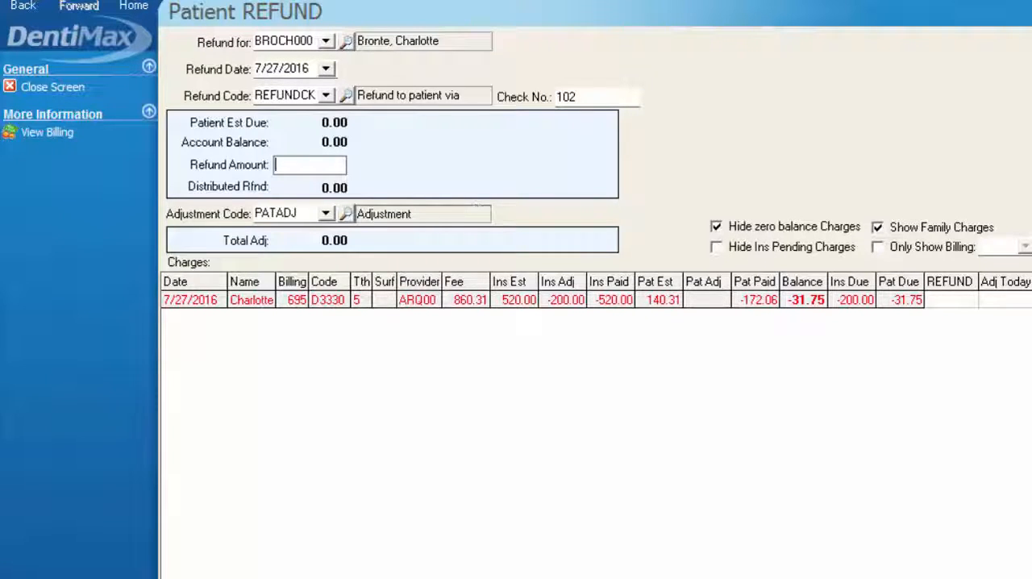
type("10")
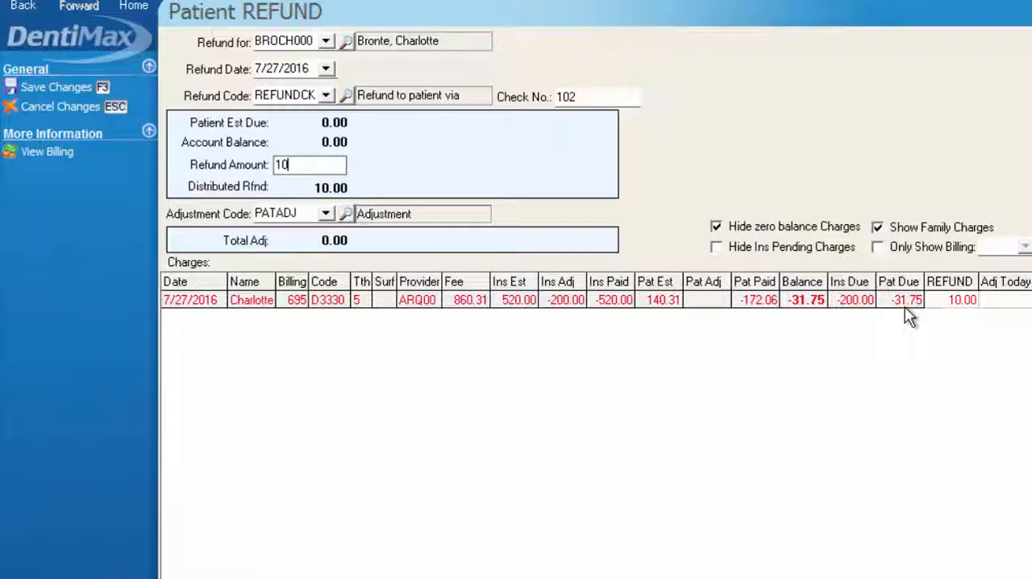
left_click(59, 89)
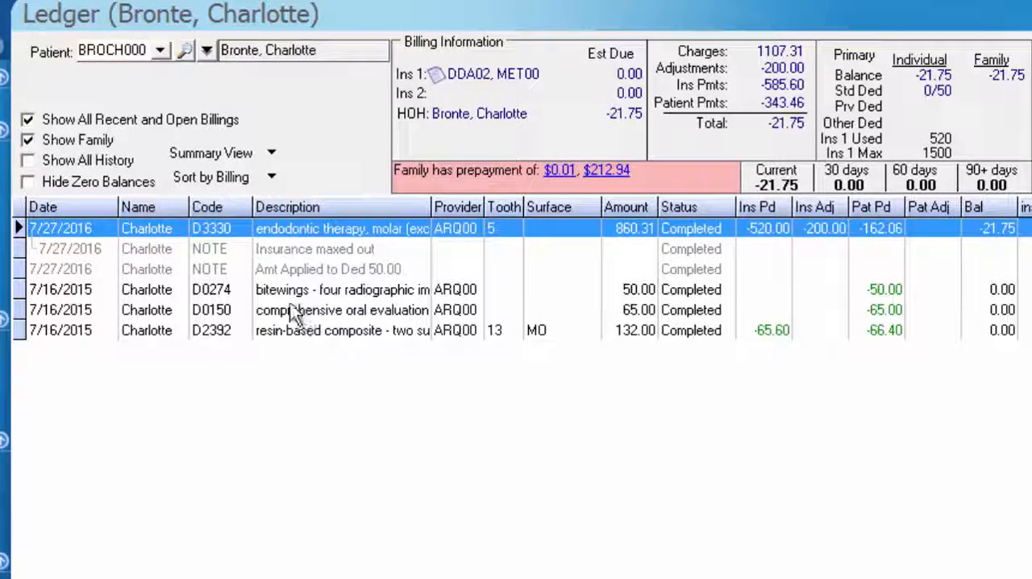
Switch the ledger to Detail View and go through the D3330 charge's entries down to the refund
left_click(224, 150)
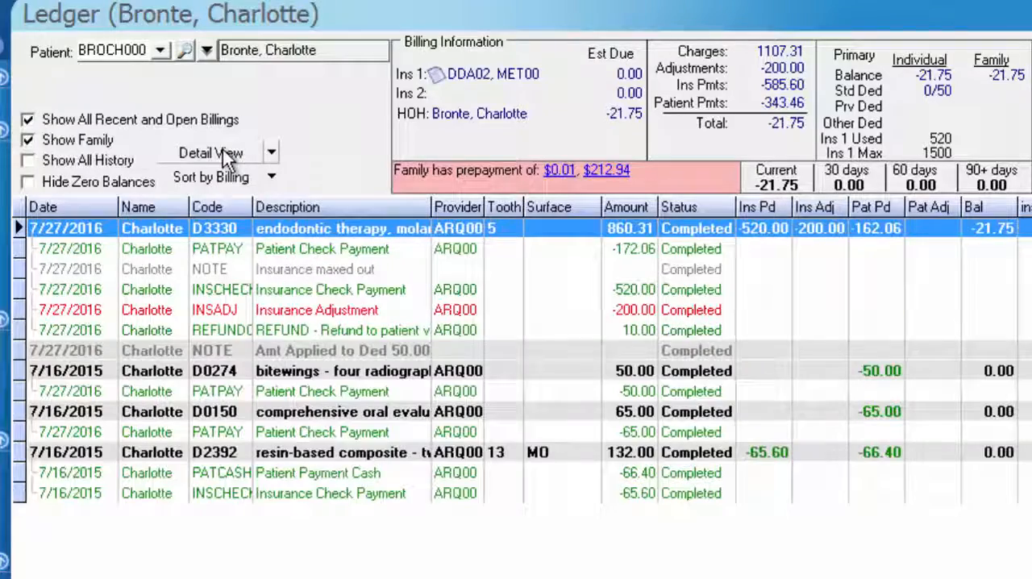
key("Down")
key("Down")
key("Down")
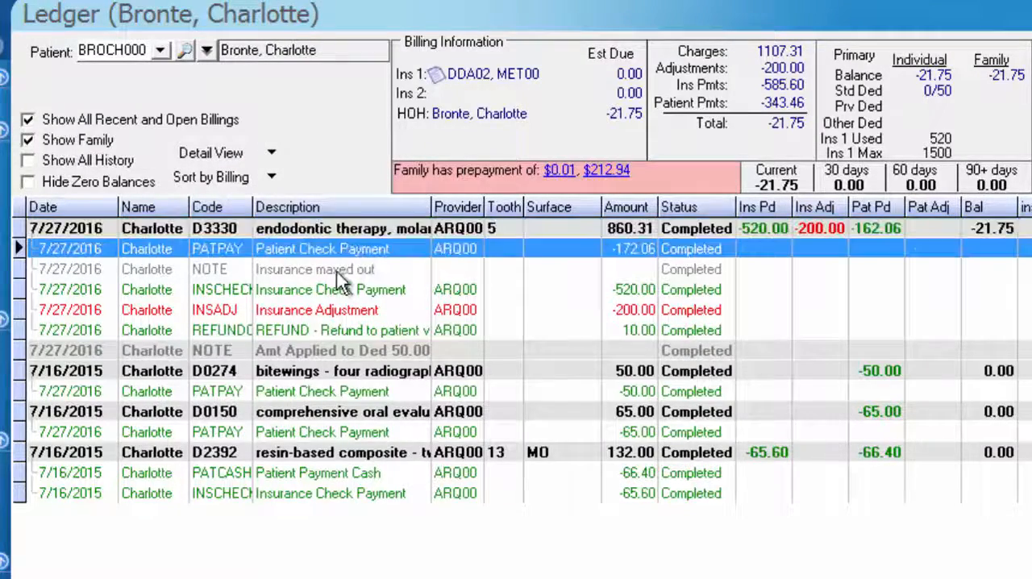
key("Down")
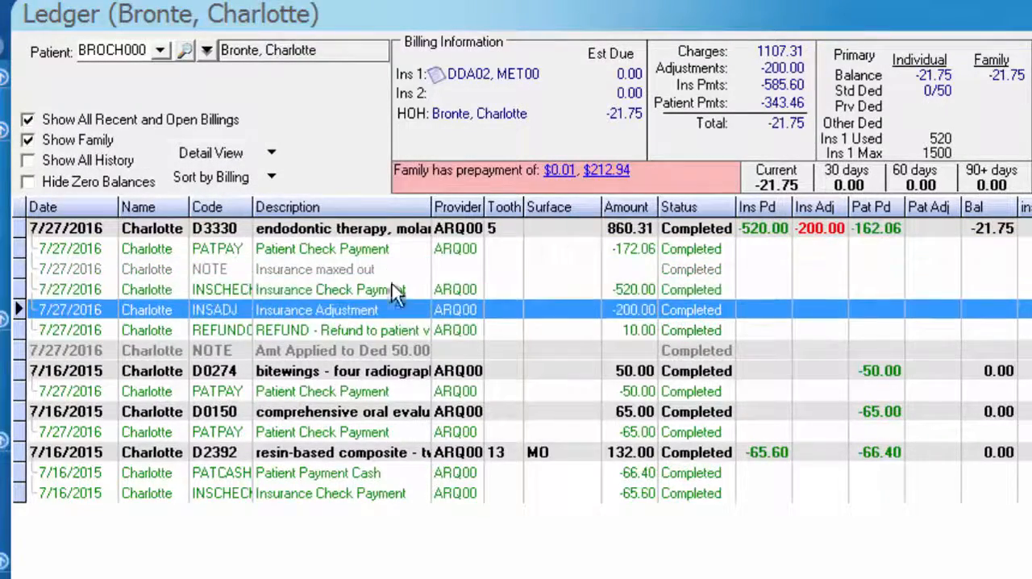
key("Down")
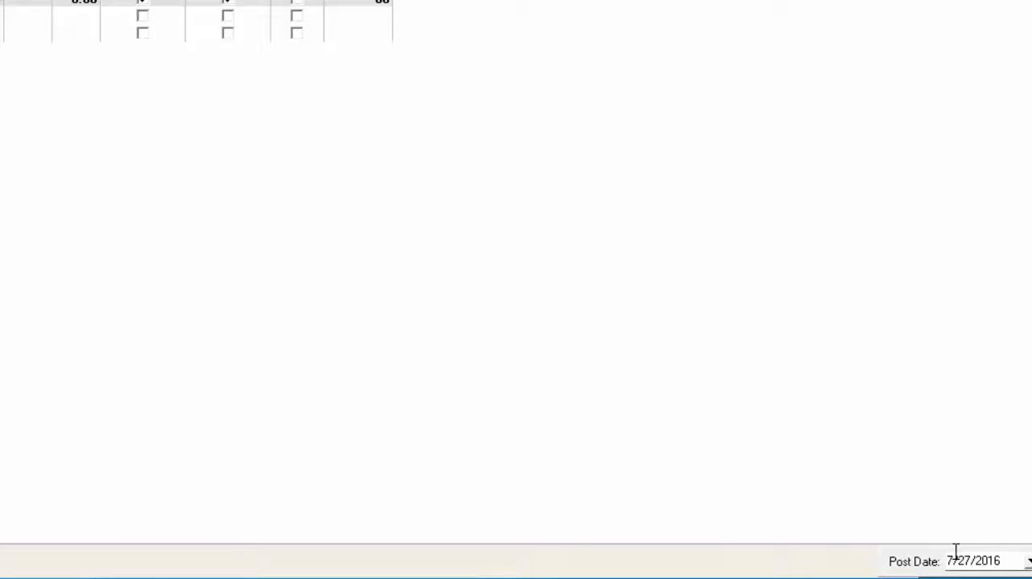
Set the ledger's post date to 7/28/2016
left_click(967, 558)
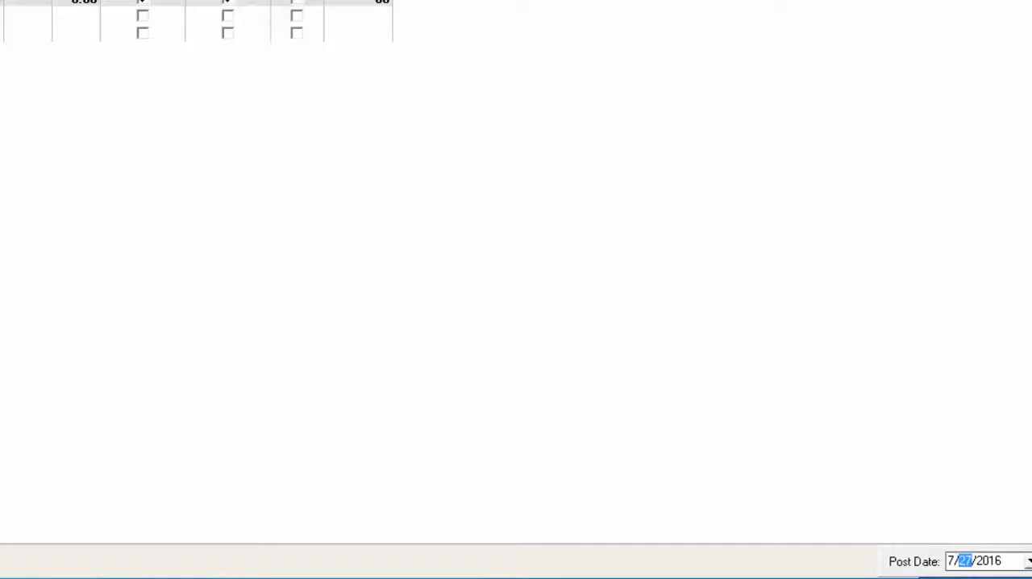
type("28")
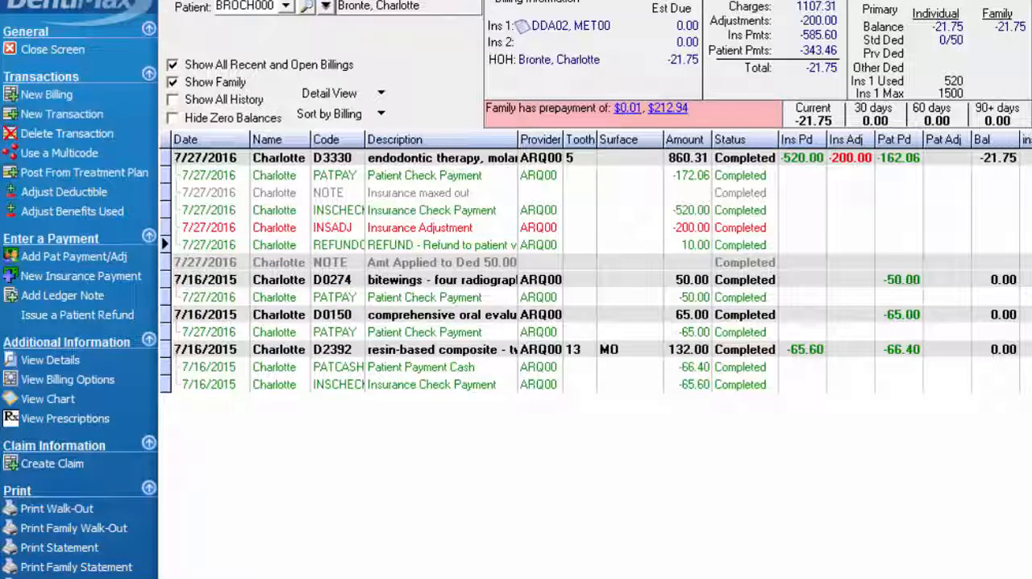
left_click(295, 506)
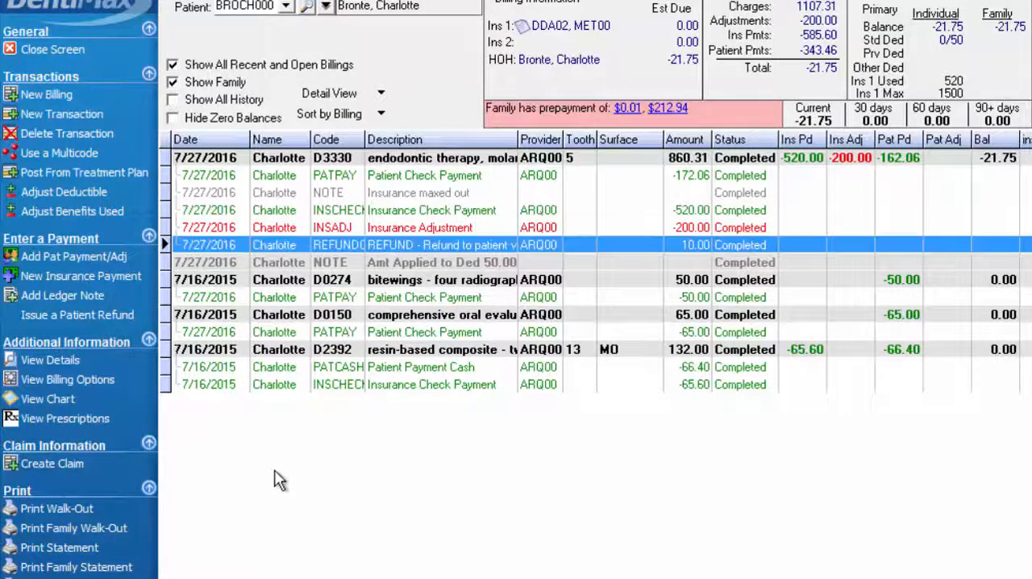
Add a transaction with account code D2330 for tooth 8, surface I, and save it to the ledger
left_click(102, 113)
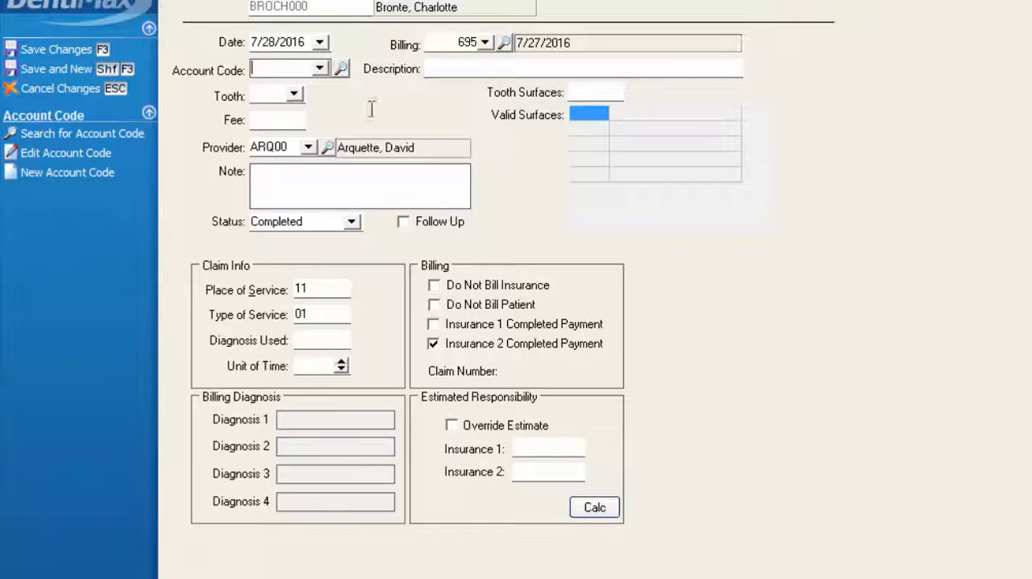
type("d2330")
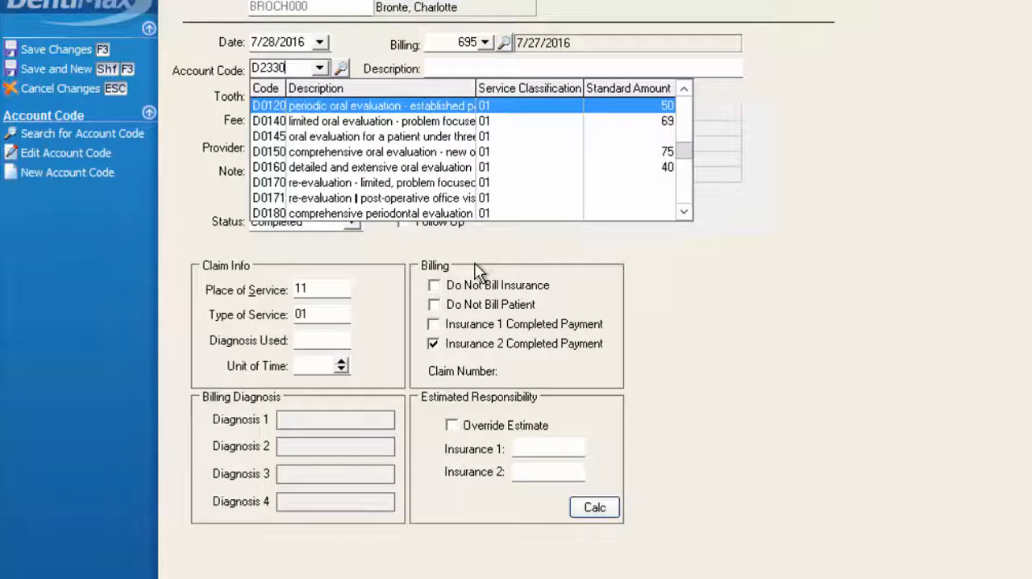
key("Tab")
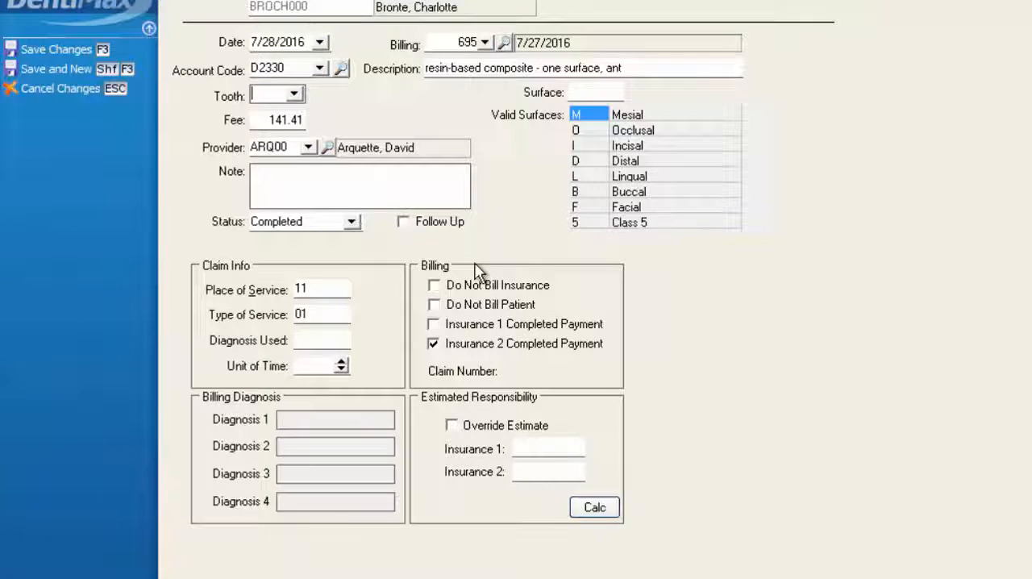
type("8")
key("Tab")
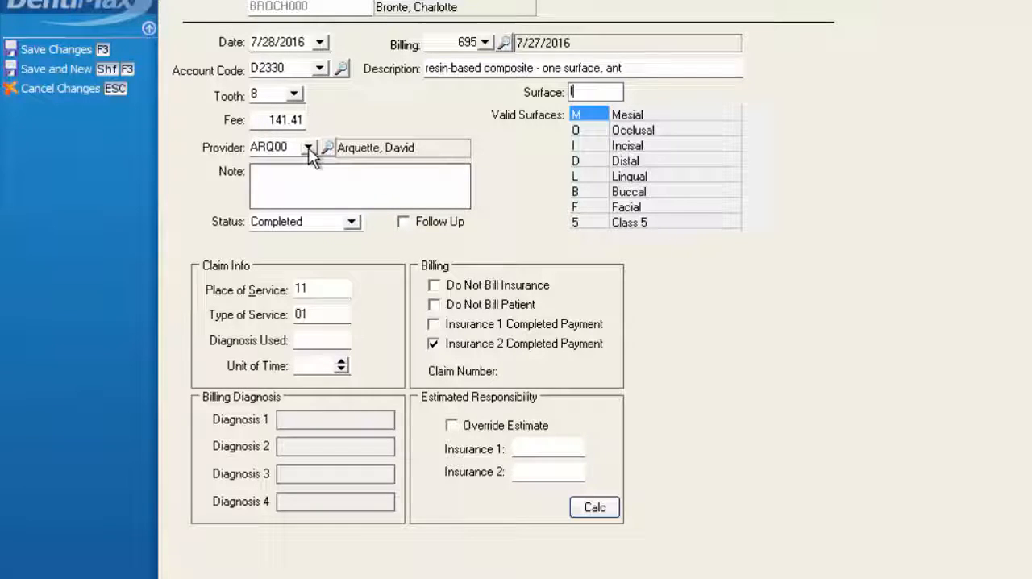
left_click(36, 50)
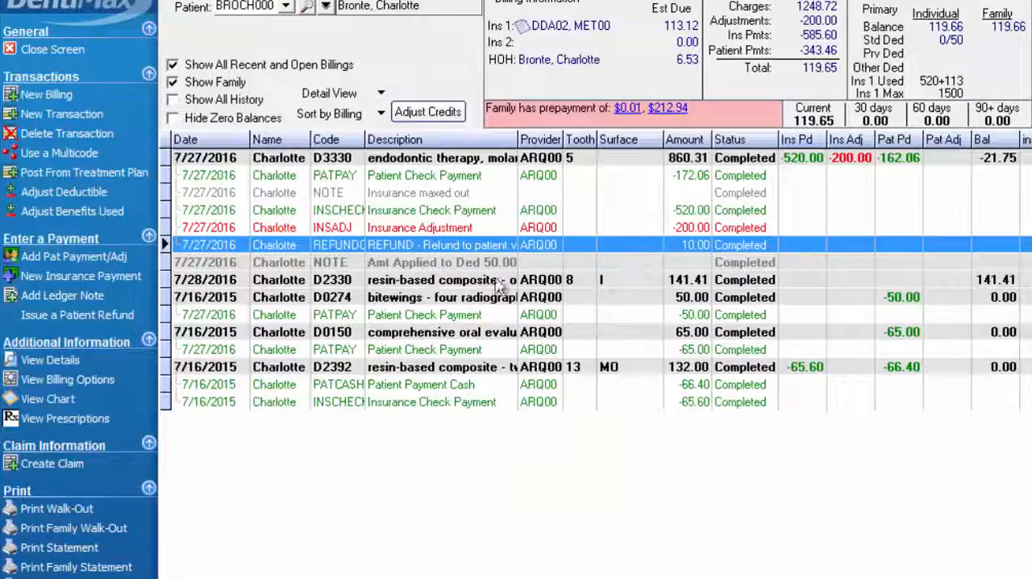
Compare the D3330 and D2330 balances and automatically apply the credit balance to the outstanding transaction
left_click(503, 282)
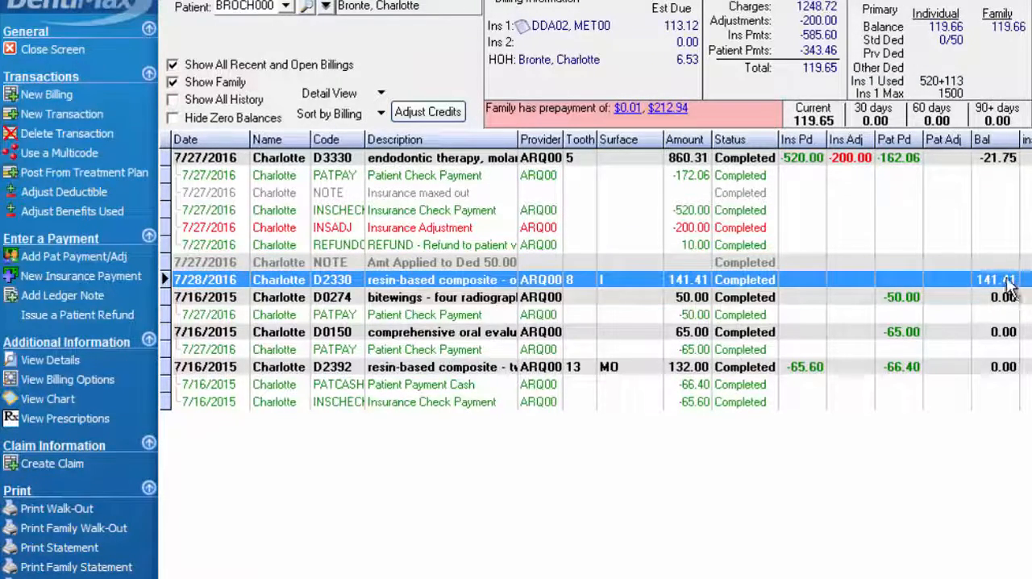
left_click(998, 160)
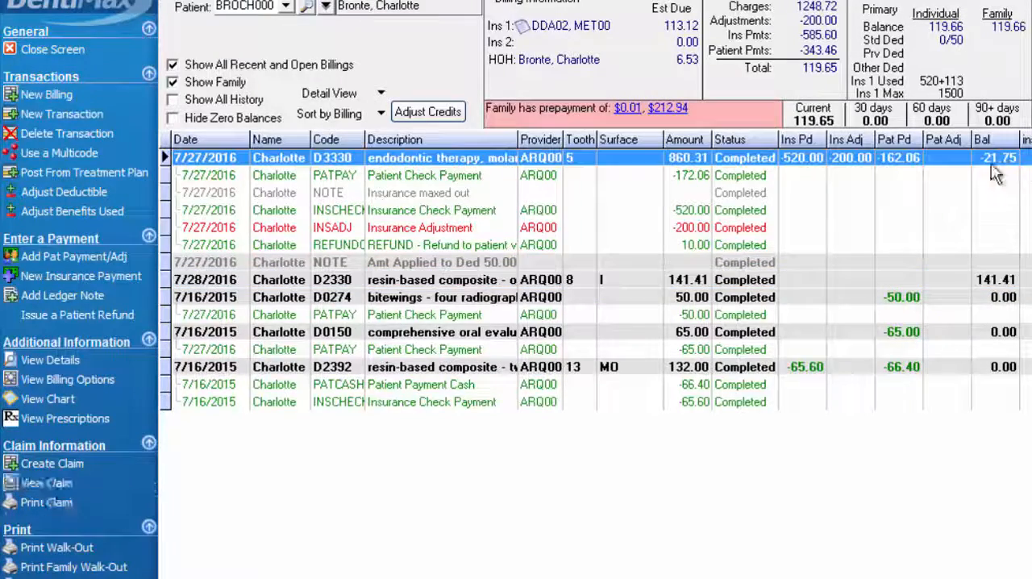
left_click(1003, 283)
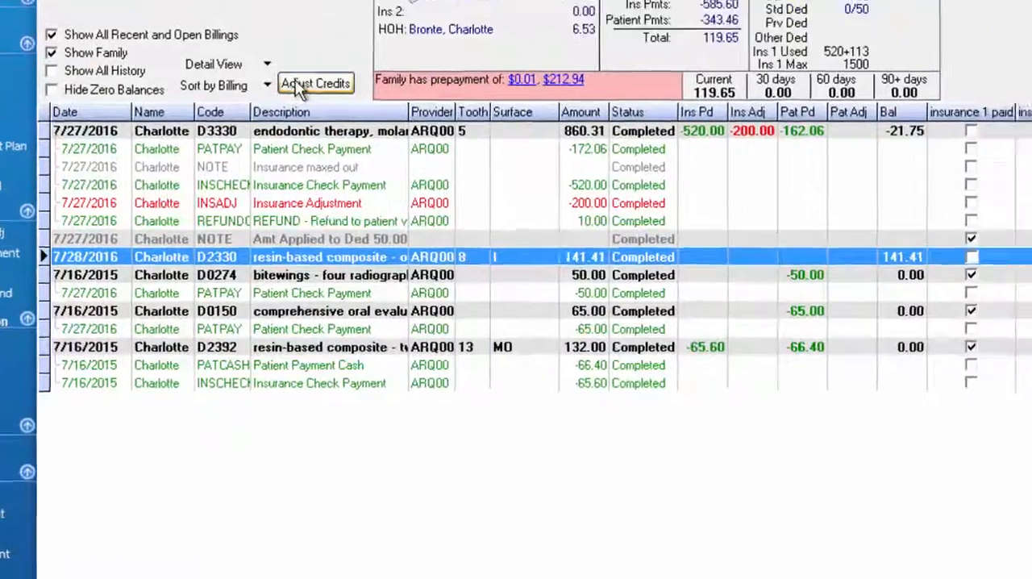
left_click(300, 86)
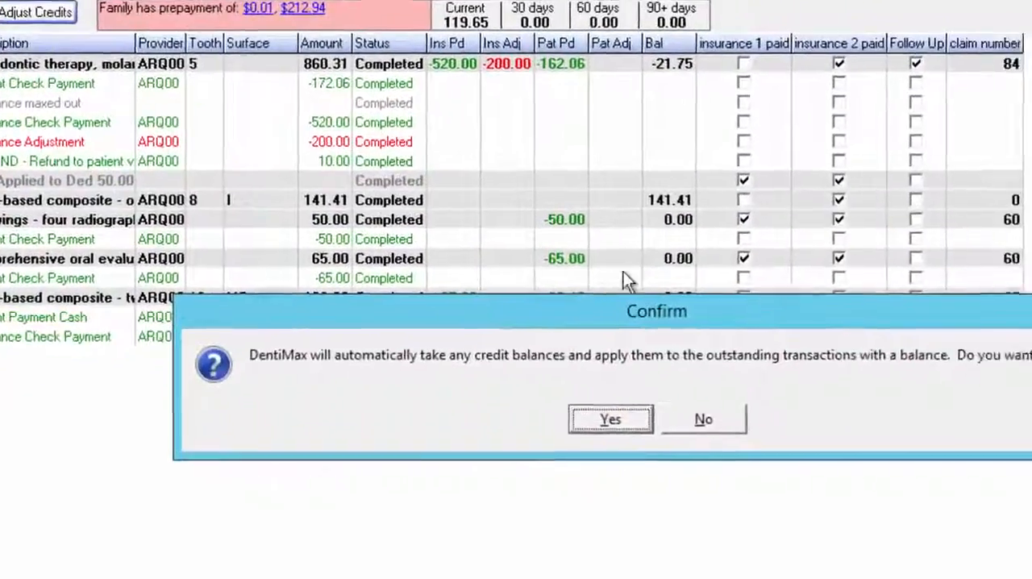
left_click(473, 394)
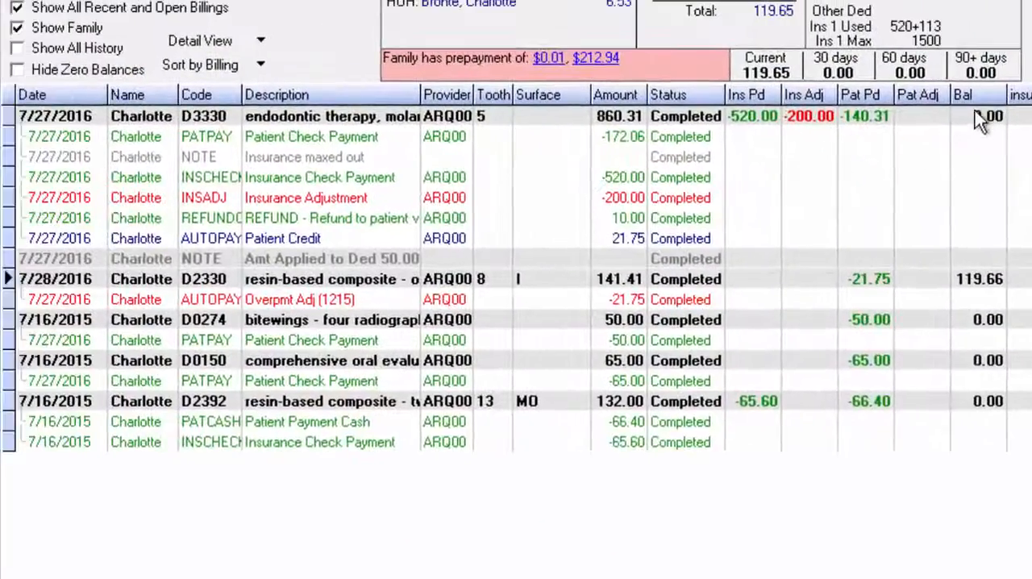
Check the adjustment entries under D3330 and D2330, widening the ledger's Code column to read their full codes
left_click(776, 245)
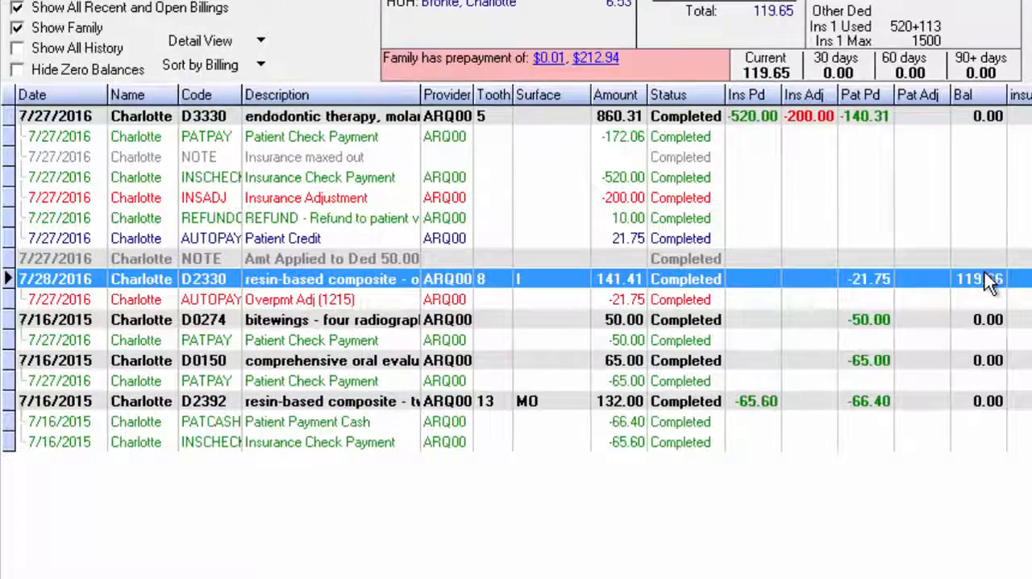
left_click(660, 299)
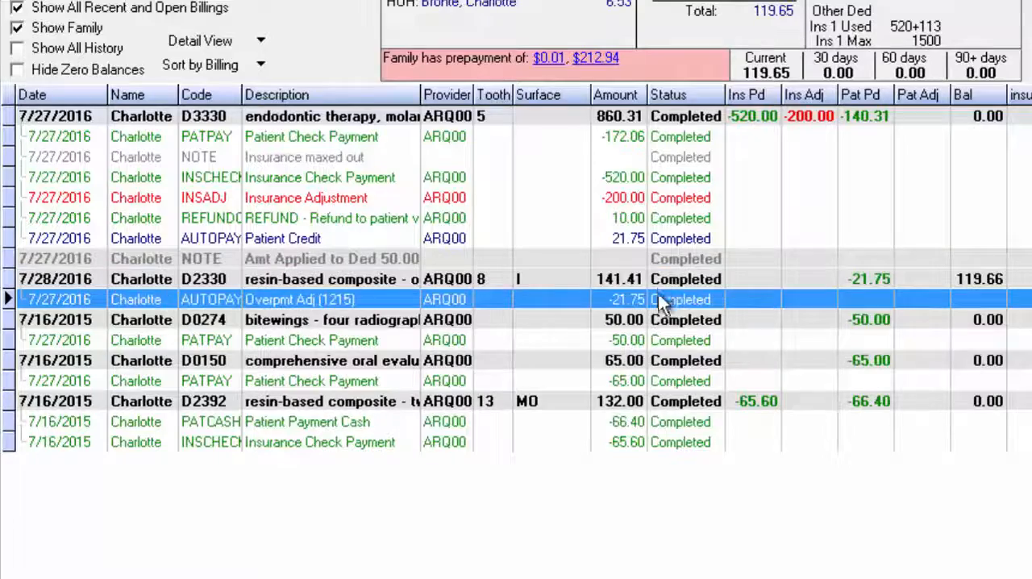
left_click(213, 240)
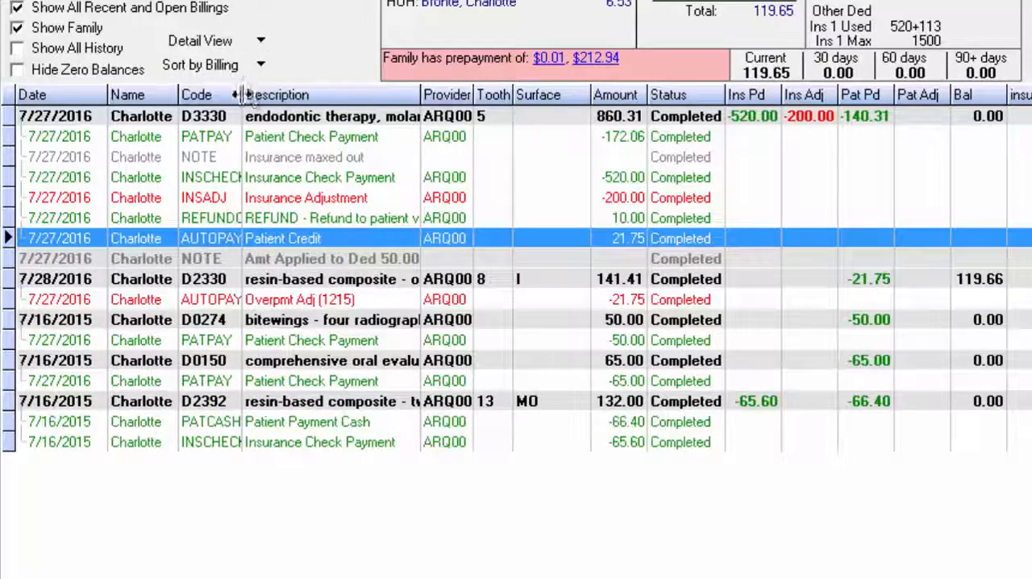
left_click_drag(329, 94, 329, 94)
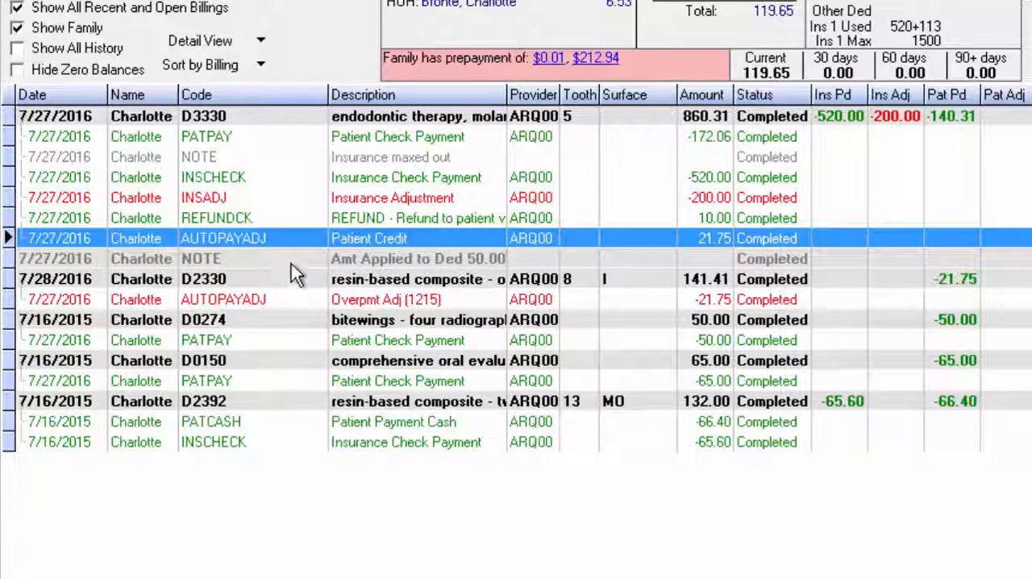
left_click(317, 307)
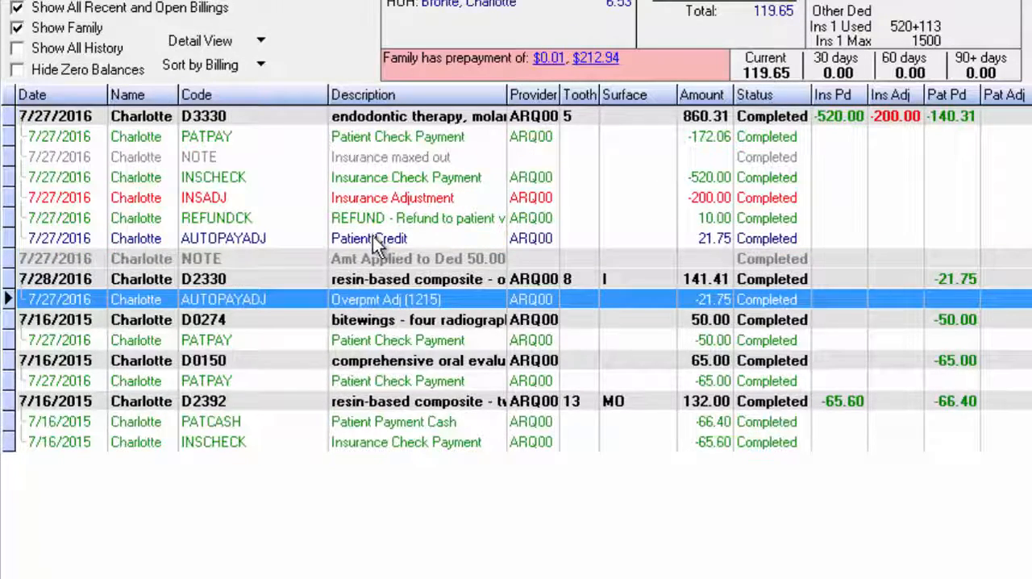
left_click(417, 242)
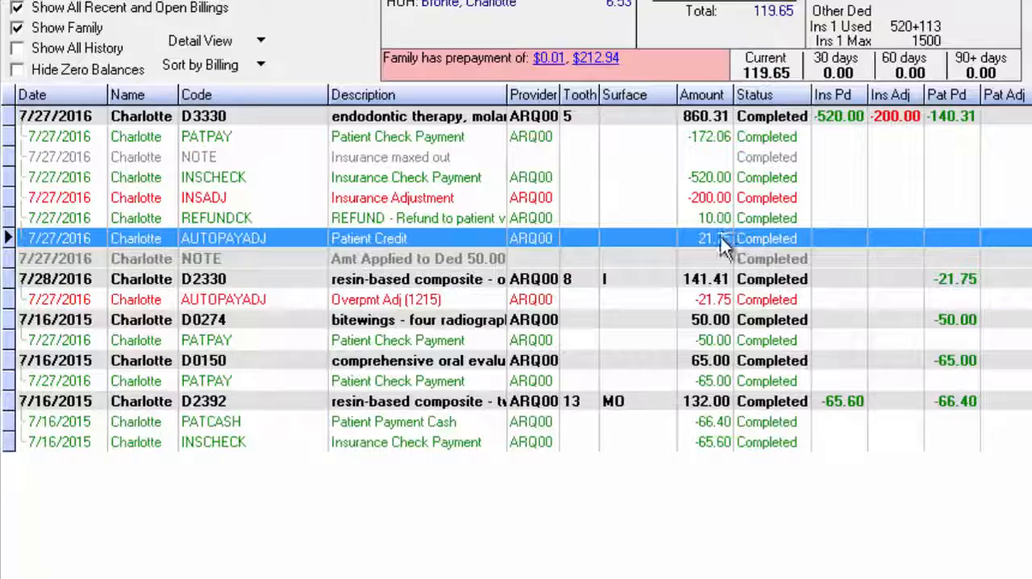
Compare the D3330 and D2330 charges and their patient-paid amounts with the Patient Credit and Overpmt Adj entries
left_click(717, 118)
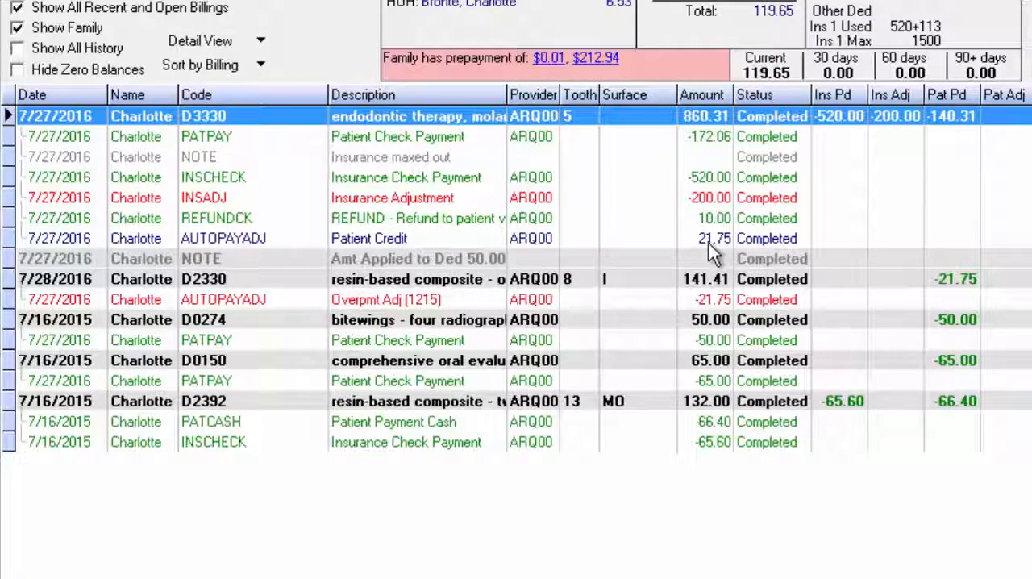
left_click(478, 303)
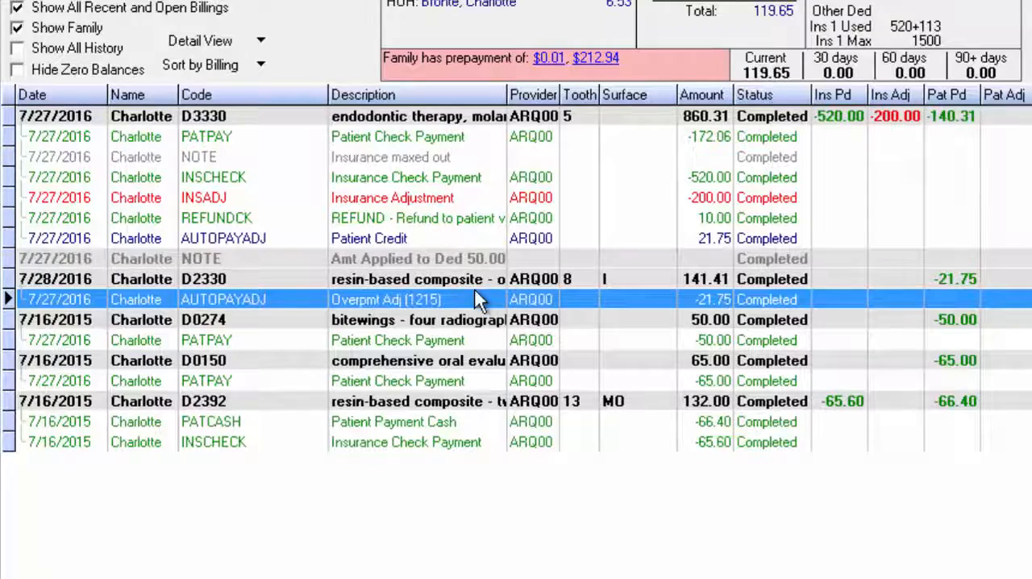
left_click(707, 283)
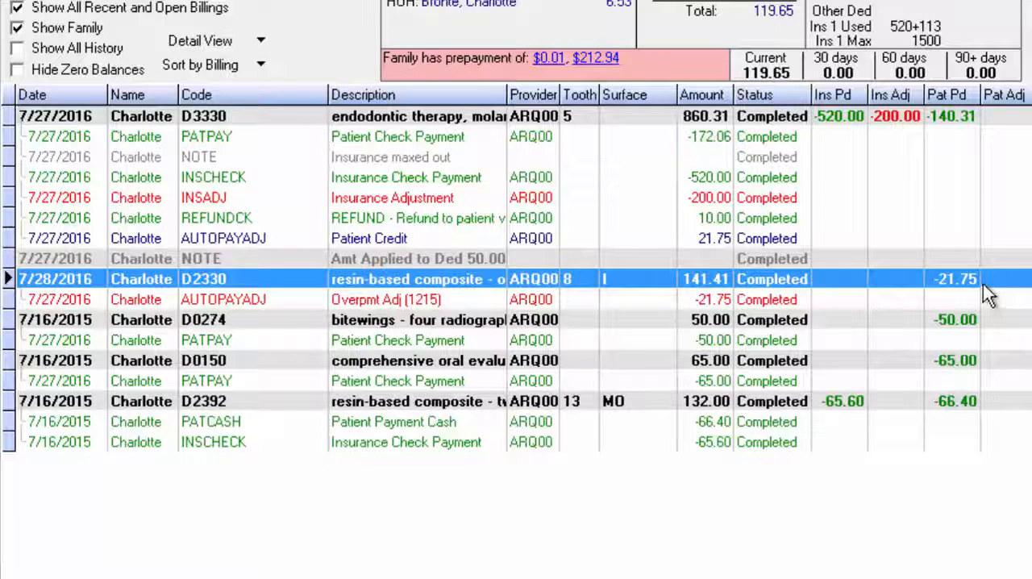
left_click(917, 117)
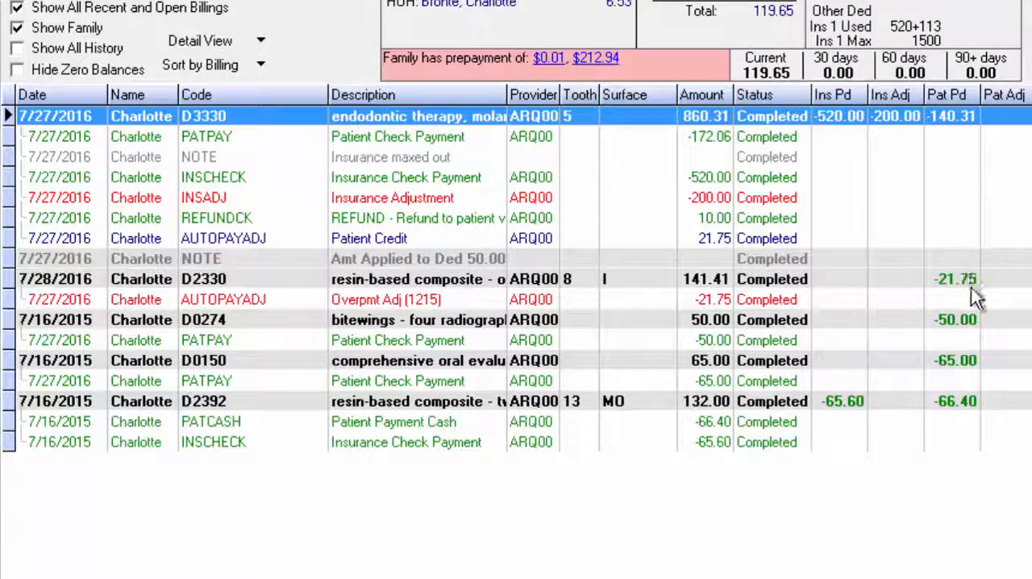
left_click(964, 278)
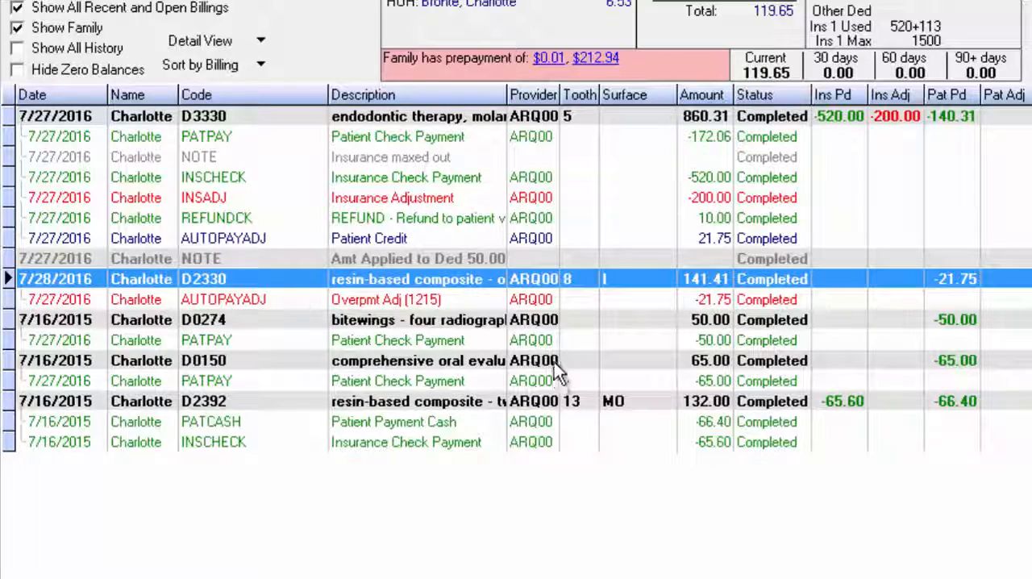
left_click(401, 239)
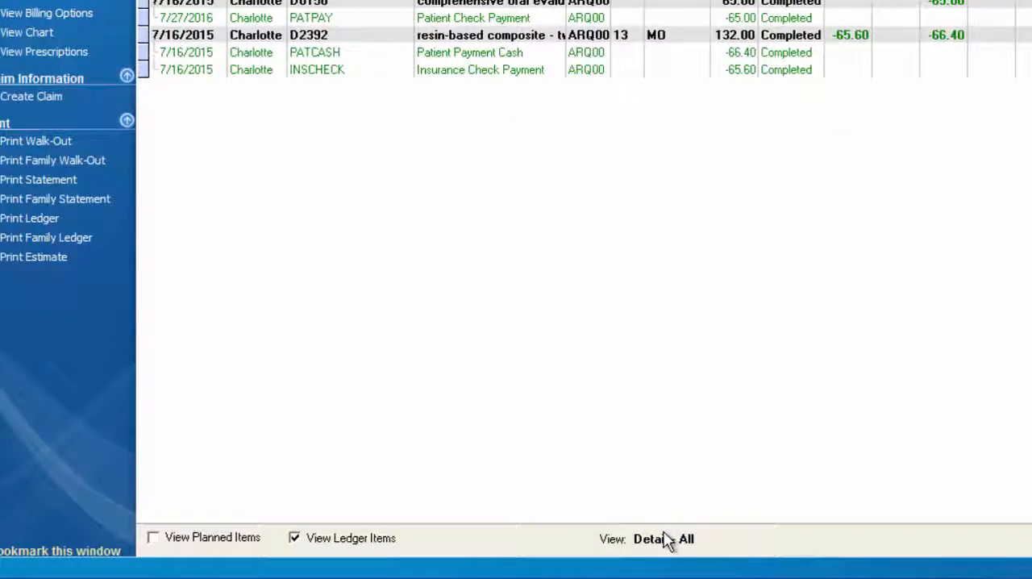
Filter the ledger view to adjustments only, hiding charges, patient payments, insurance payments and ledger notes
left_click(664, 541)
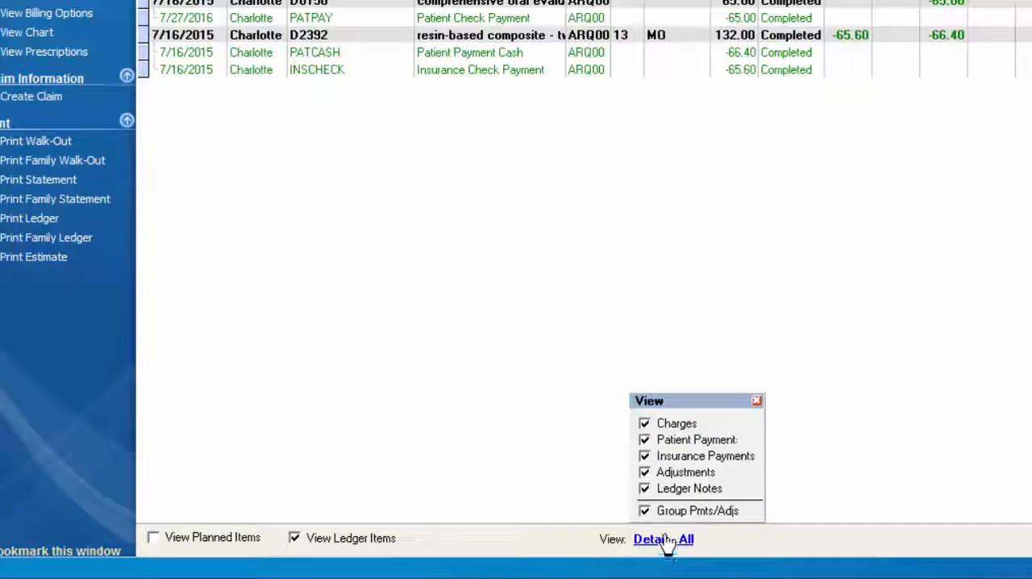
left_click(644, 424)
left_click(644, 440)
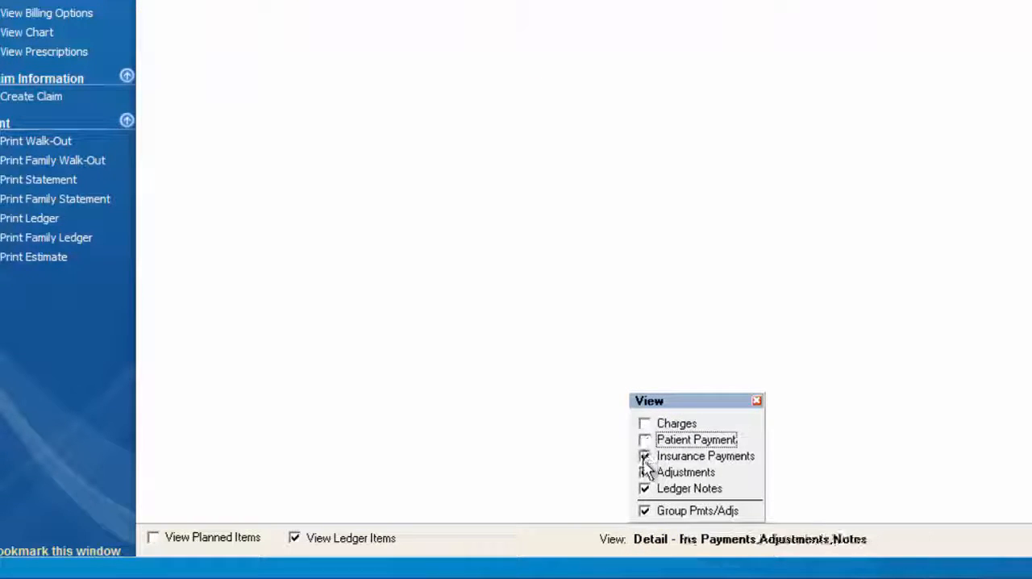
left_click(645, 457)
left_click(649, 490)
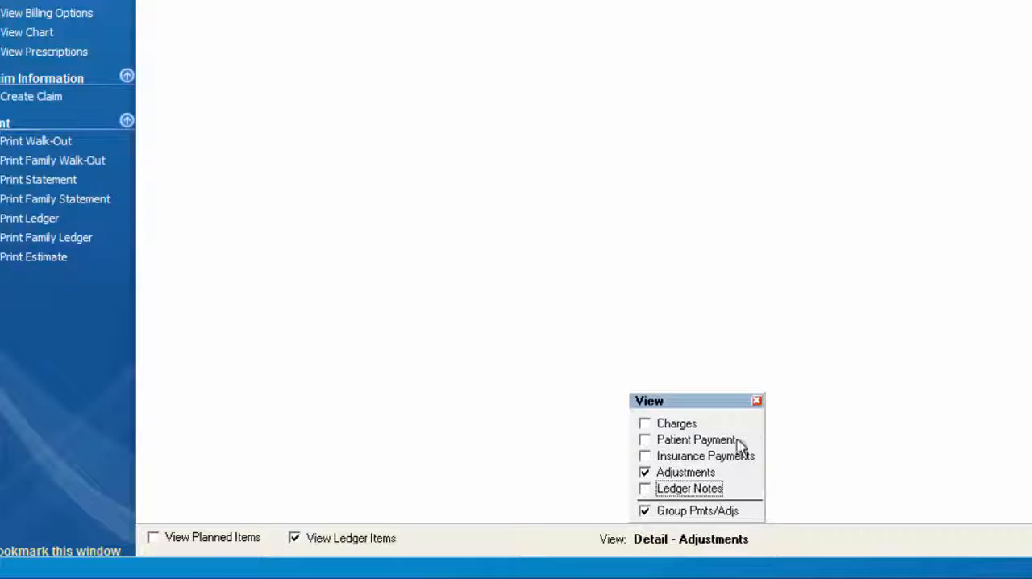
left_click(757, 401)
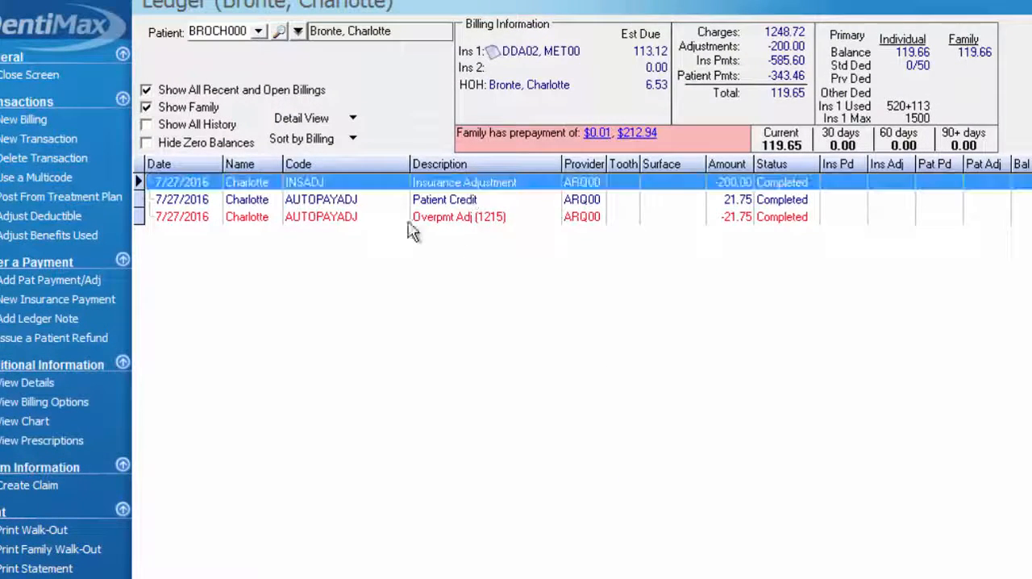
Examine the codes, descriptions and amounts of the paired Patient Credit and Overpmt Adj entries
left_click(333, 202)
left_click(325, 219)
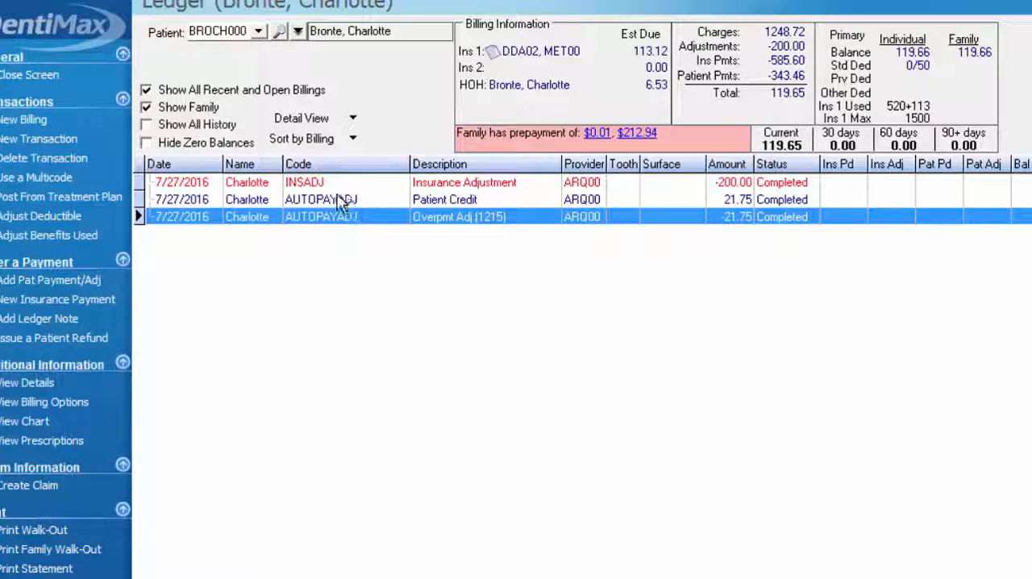
left_click(338, 200)
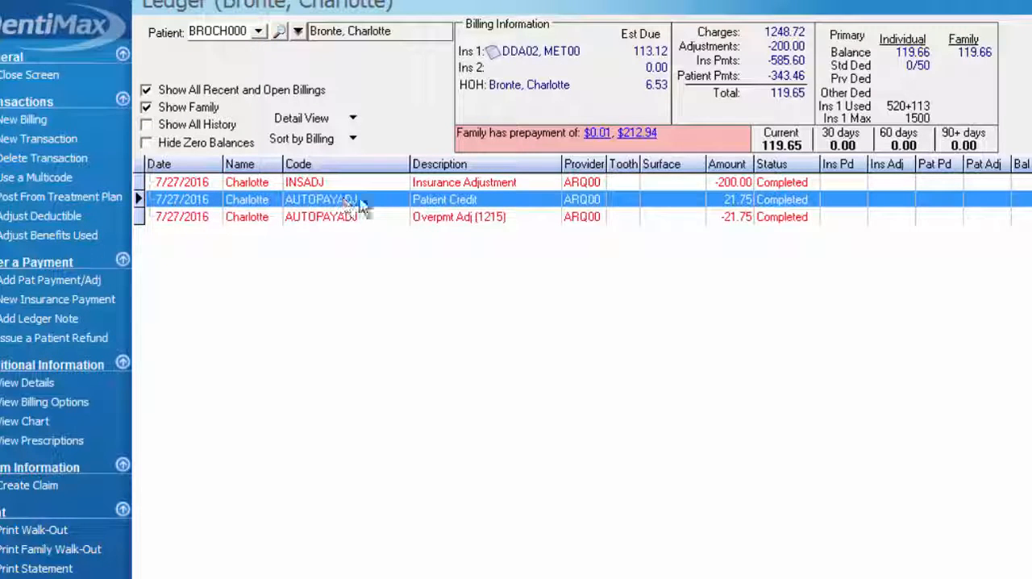
left_click(433, 220)
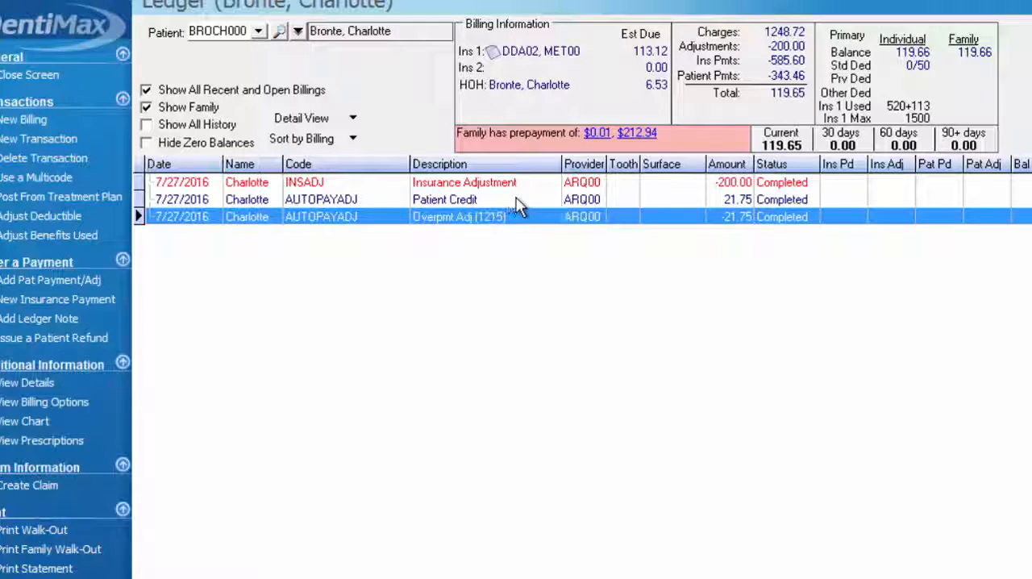
left_click(741, 199)
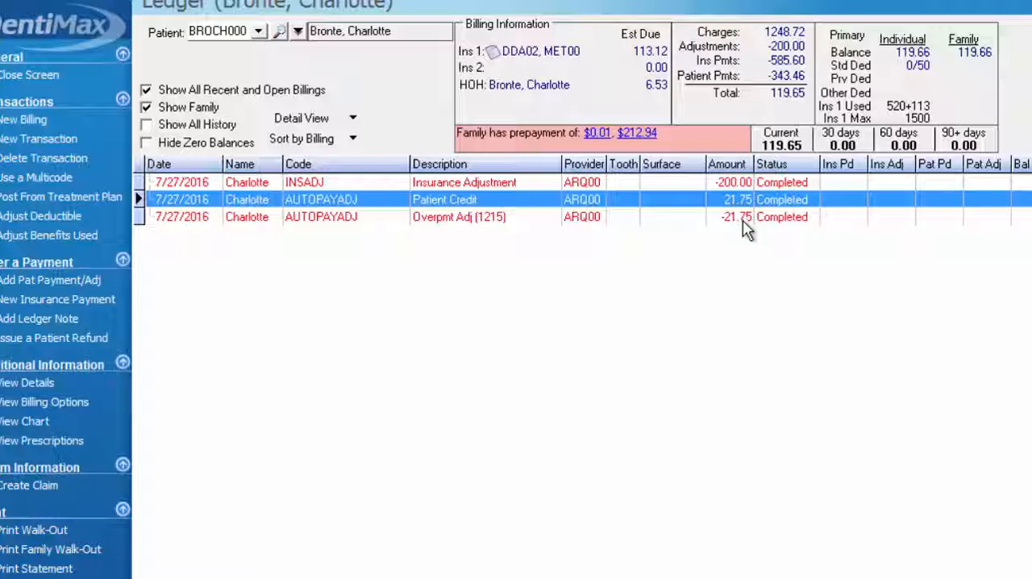
left_click(758, 221)
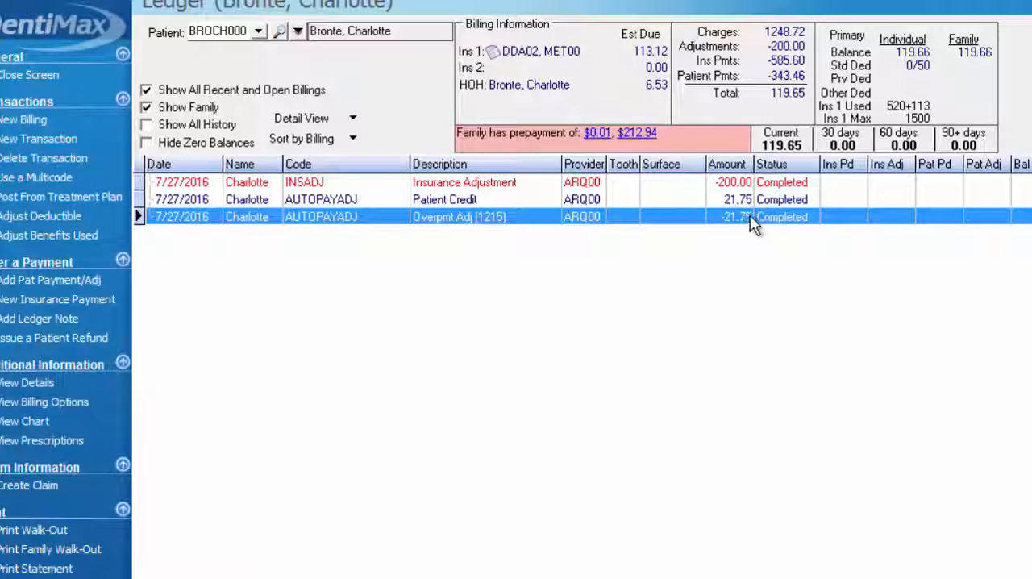
left_click(746, 199)
left_click(751, 214)
left_click(750, 202)
left_click(751, 219)
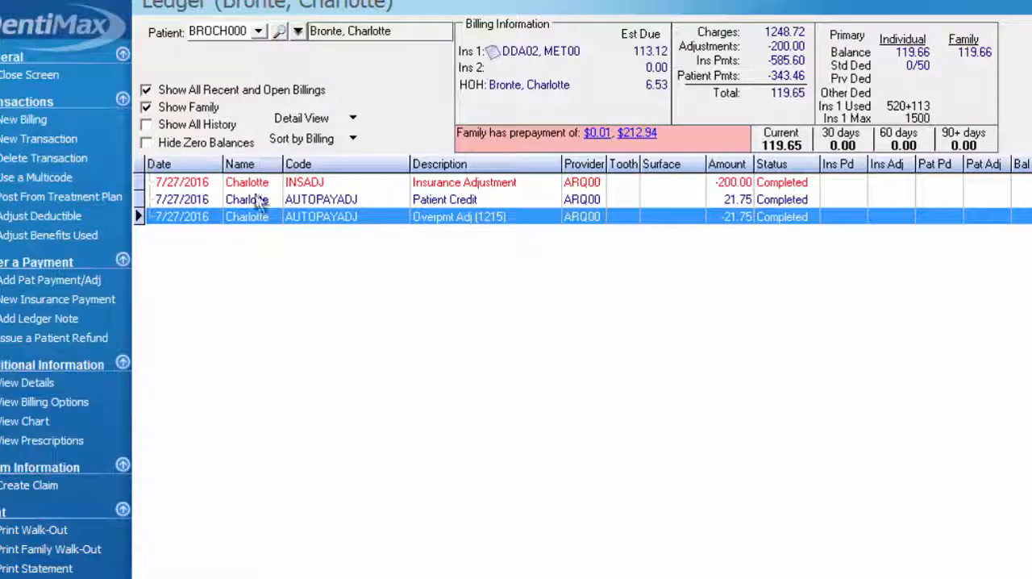
Delete the Patient Credit adjustment together with its opposite matching adjustment
left_click(216, 201)
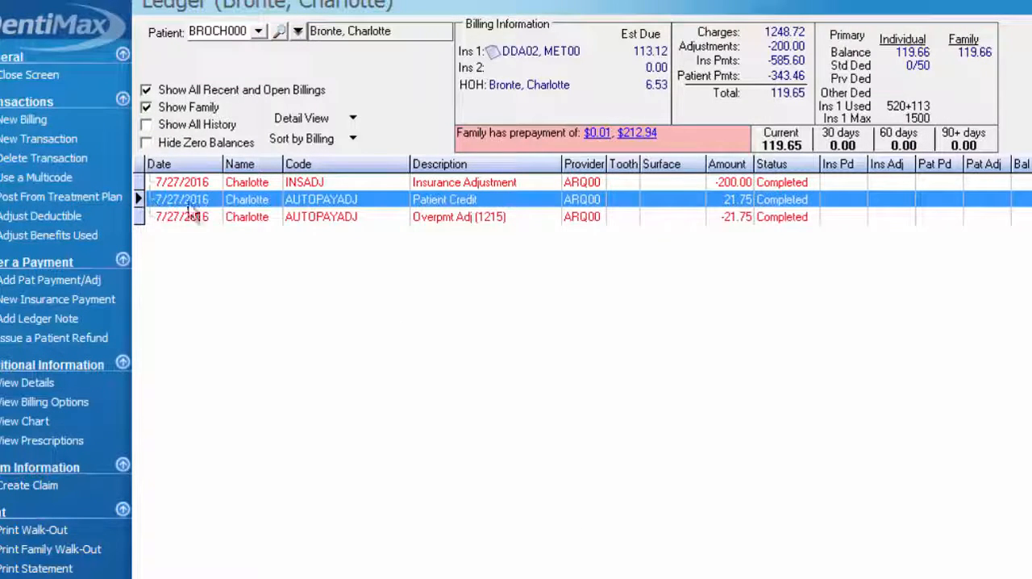
left_click(42, 158)
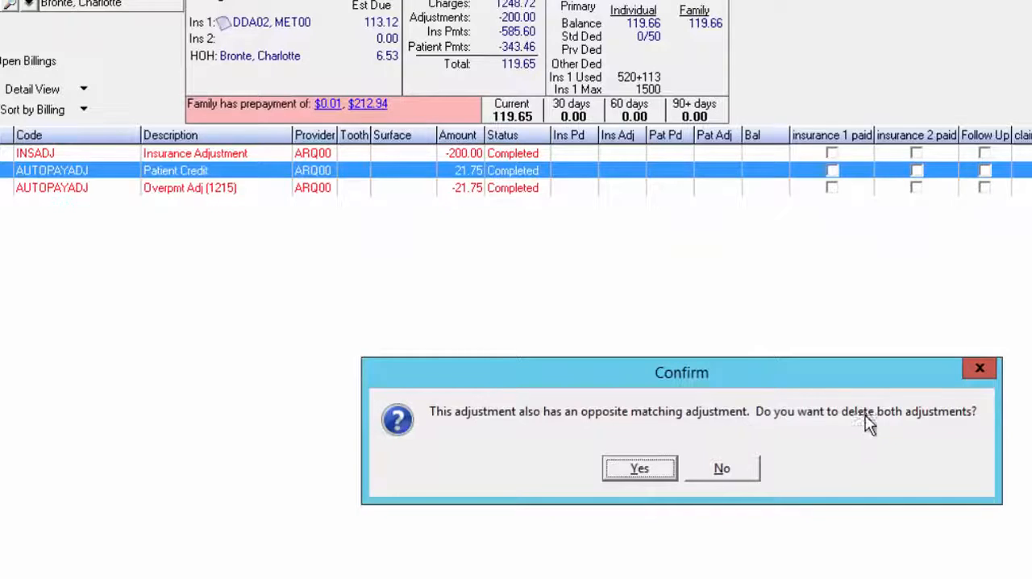
left_click(649, 473)
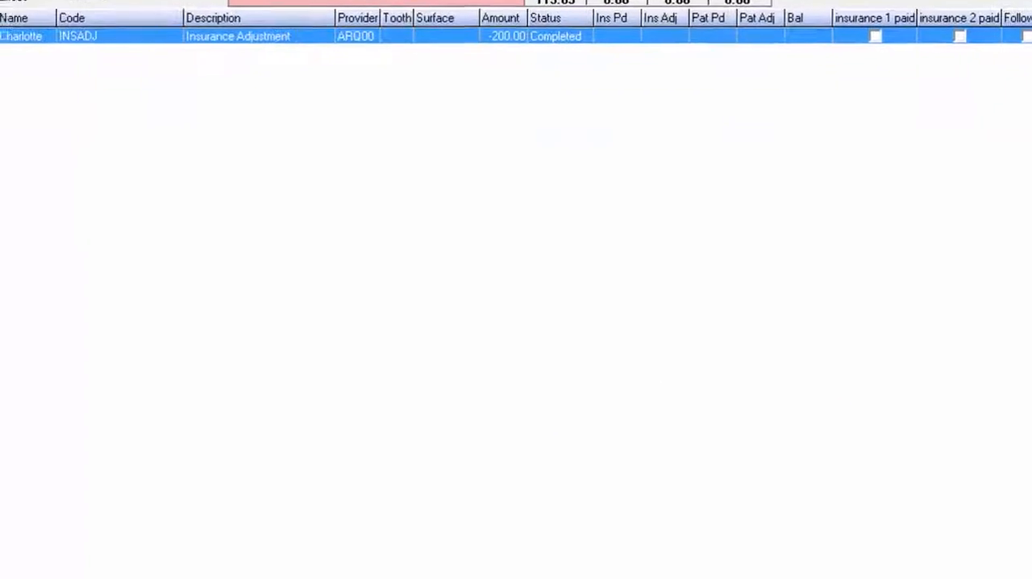
Restore the full ledger view by showing charges, patient payments, insurance payments and ledger notes alongside adjustments
left_click(474, 502)
left_click(474, 518)
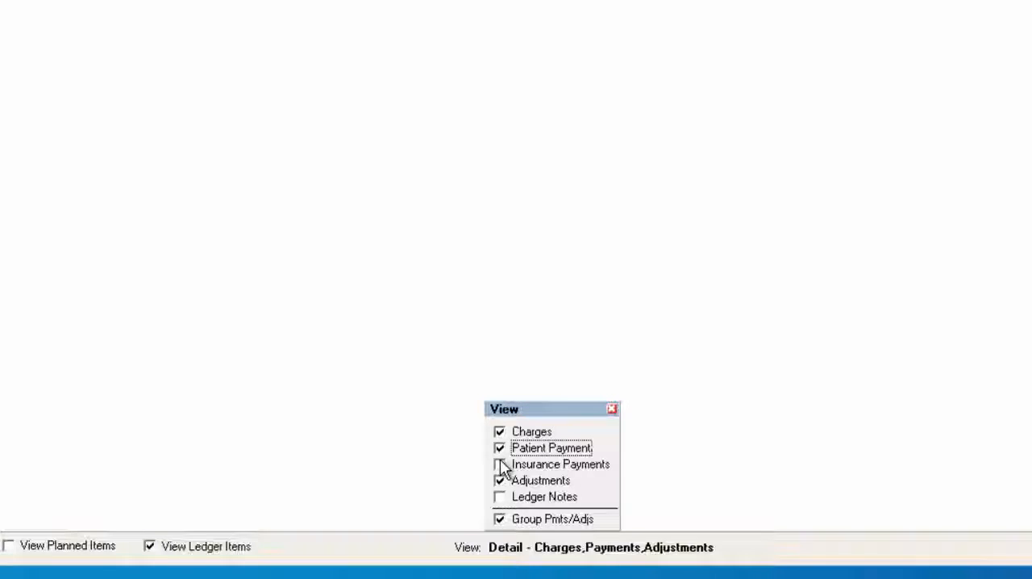
left_click(474, 534)
left_click(500, 496)
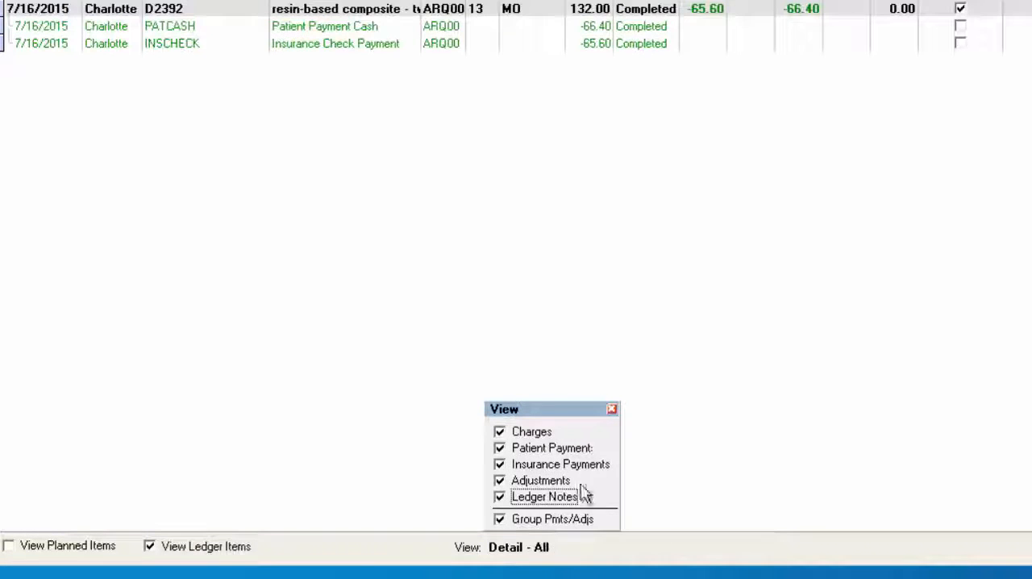
left_click(613, 409)
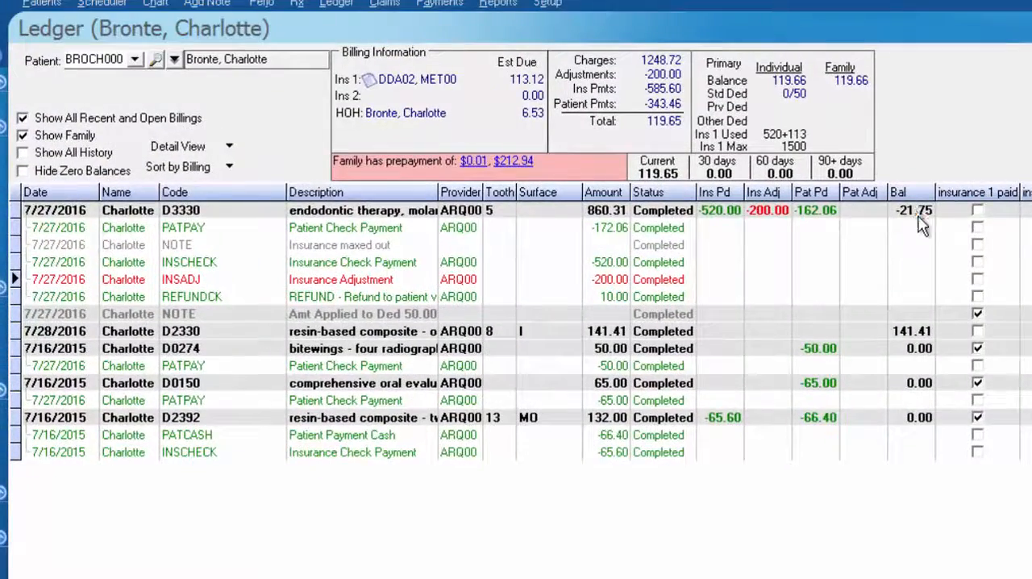
Open a patient payment and adjustment entry from the D2330 charge and review the available adjustment codes, keeping PATADJ
left_click(918, 215)
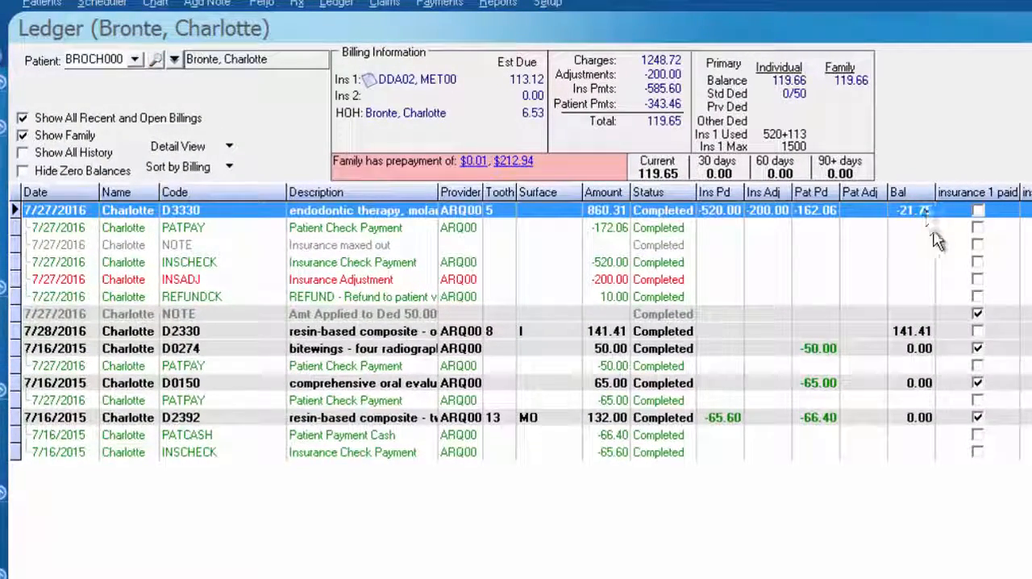
left_click(924, 334)
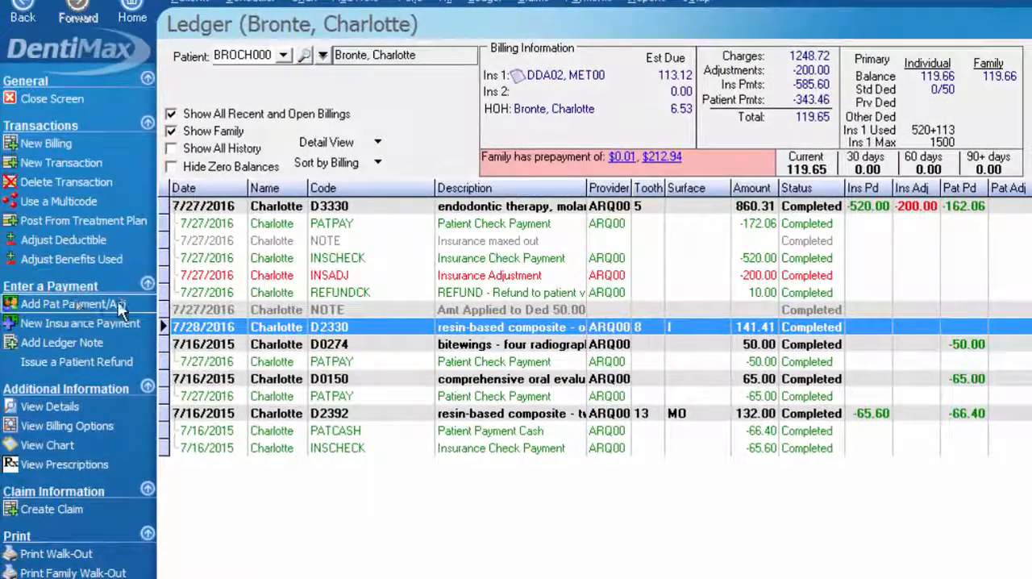
left_click(122, 314)
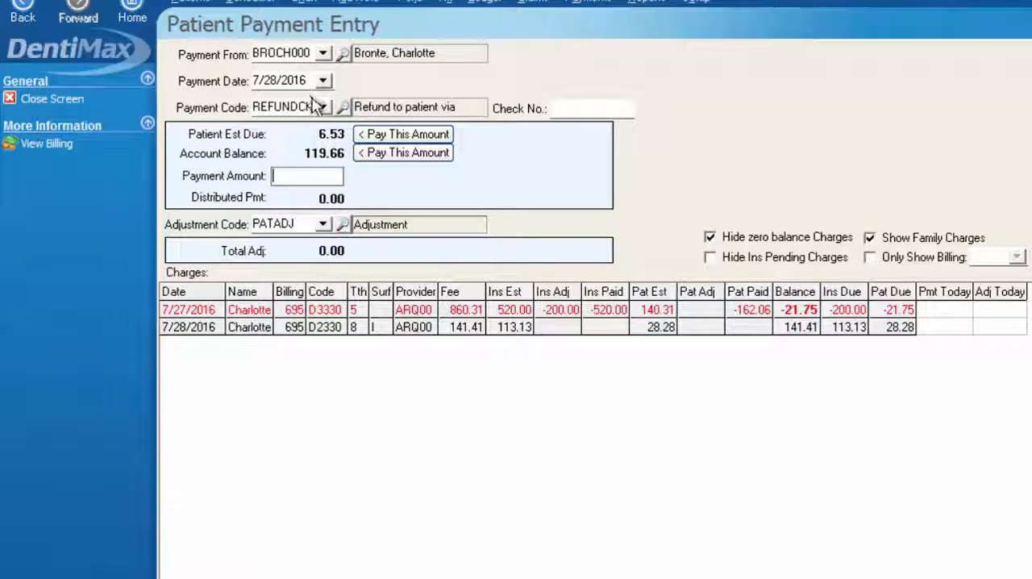
left_click(323, 226)
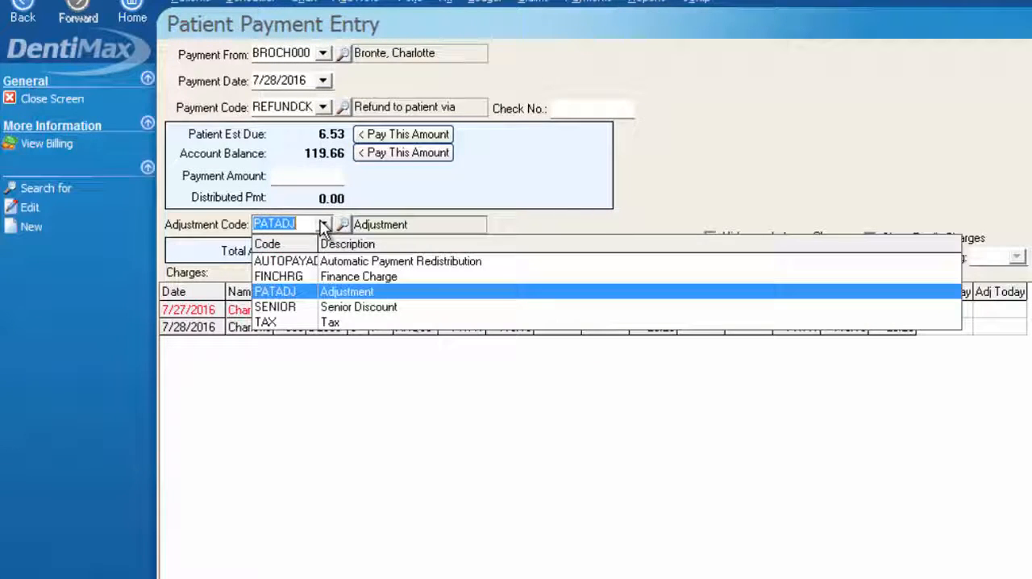
left_click(338, 294)
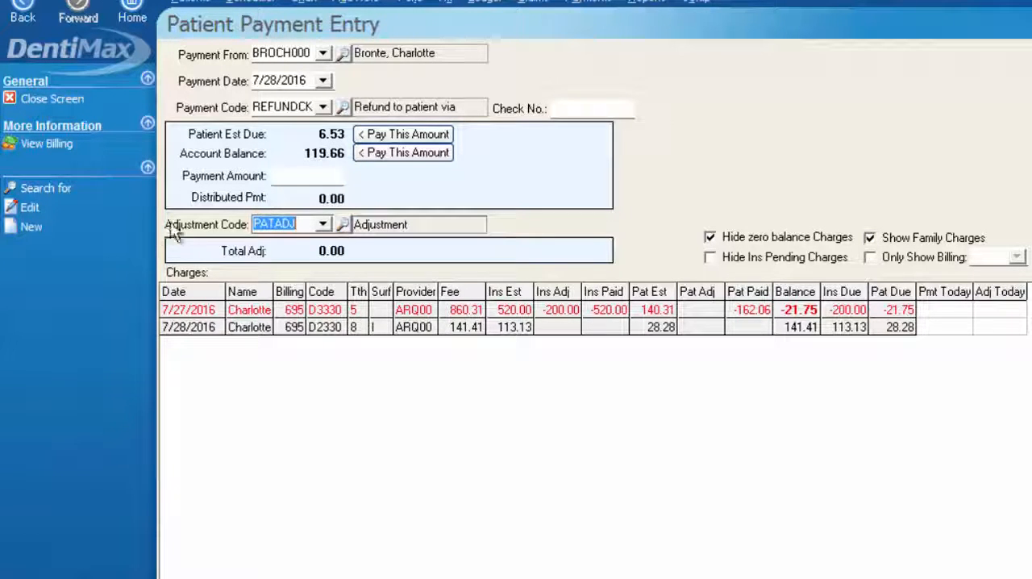
Start a new service code from the adjustment code search and name it CREDITTRX
left_click(342, 225)
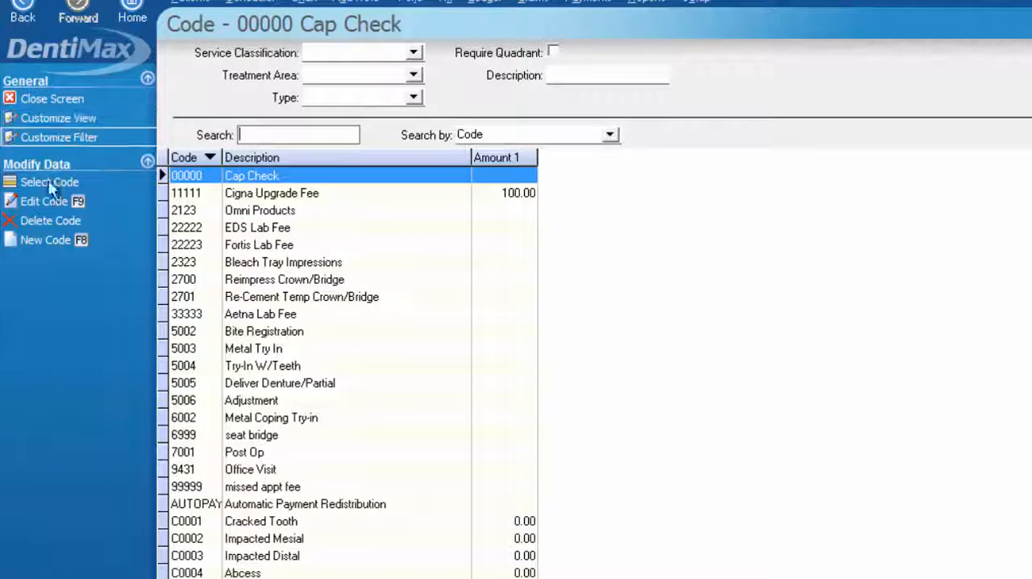
left_click(54, 239)
left_click(263, 90)
type("CREDI")
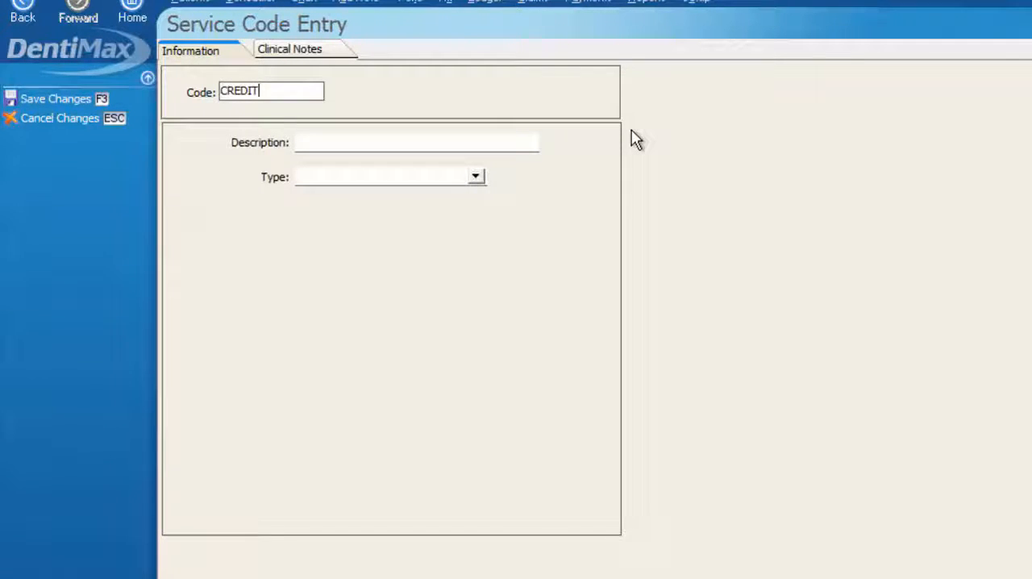
type("TTRX")
Describe the CREDITTRX code as Credit Transfer, make it an Adjustment that allows positive amounts, and save it
left_click(380, 140)
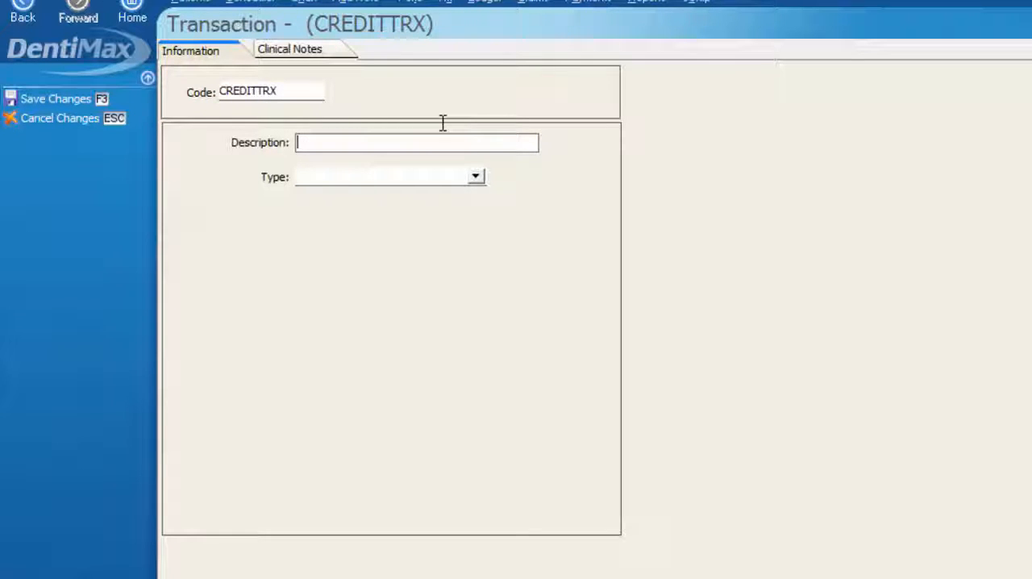
type("Credit ")
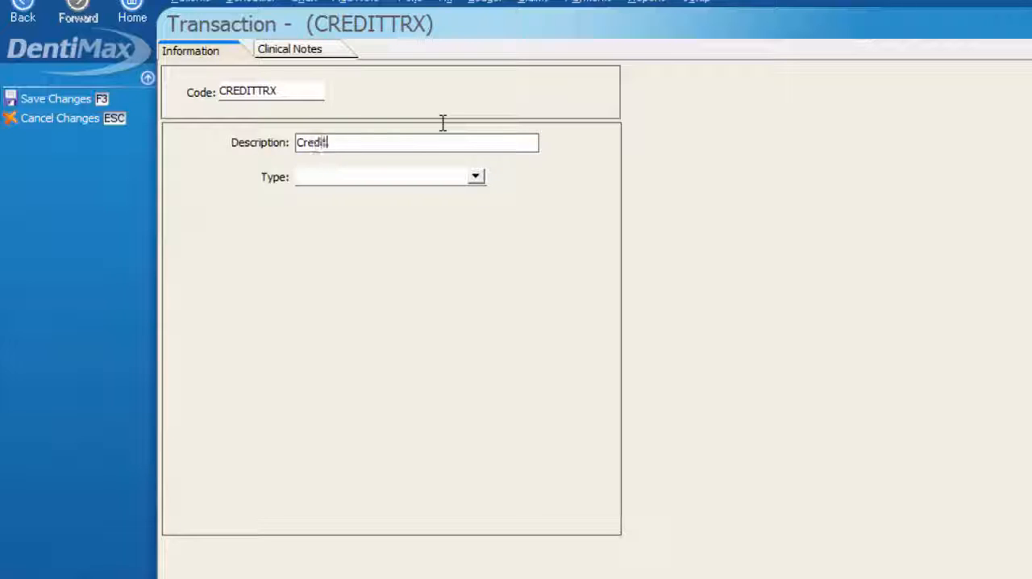
type("Transfer")
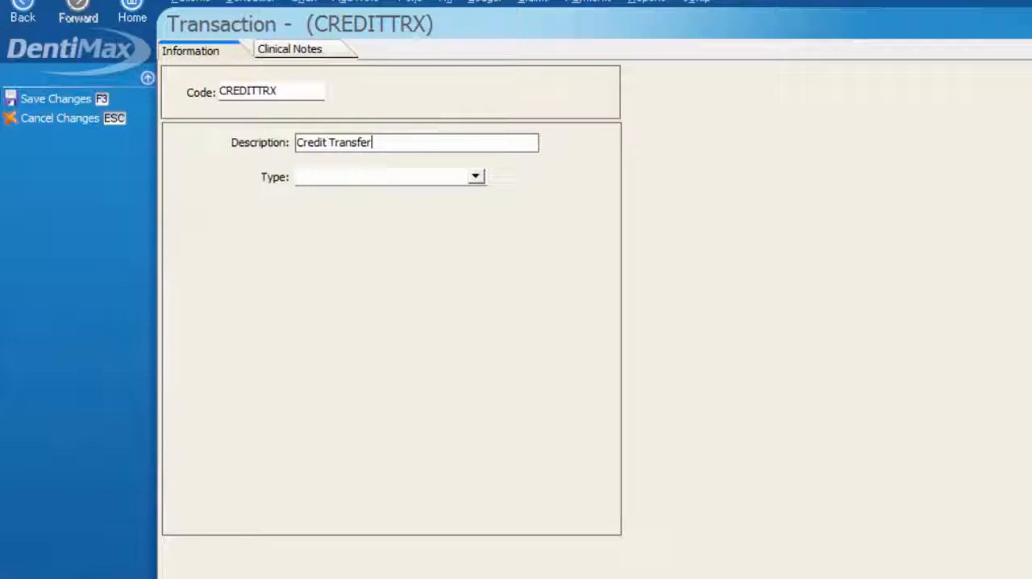
left_click(476, 179)
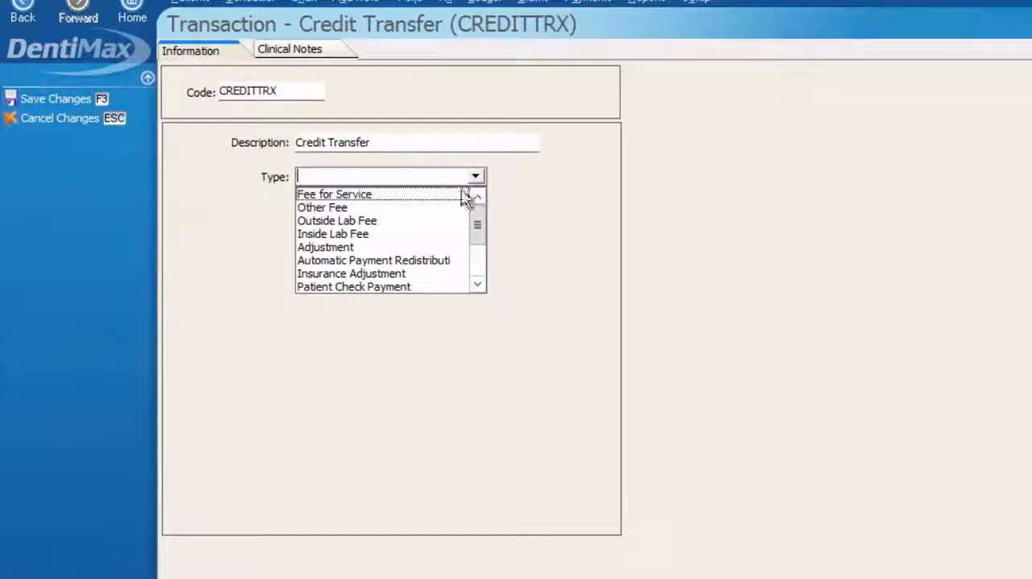
left_click(324, 247)
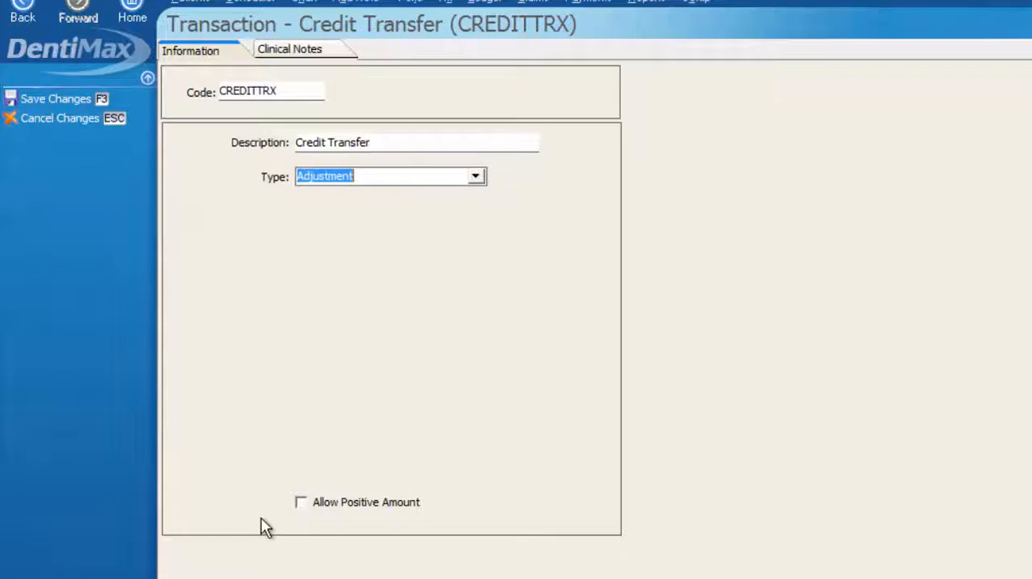
left_click(301, 505)
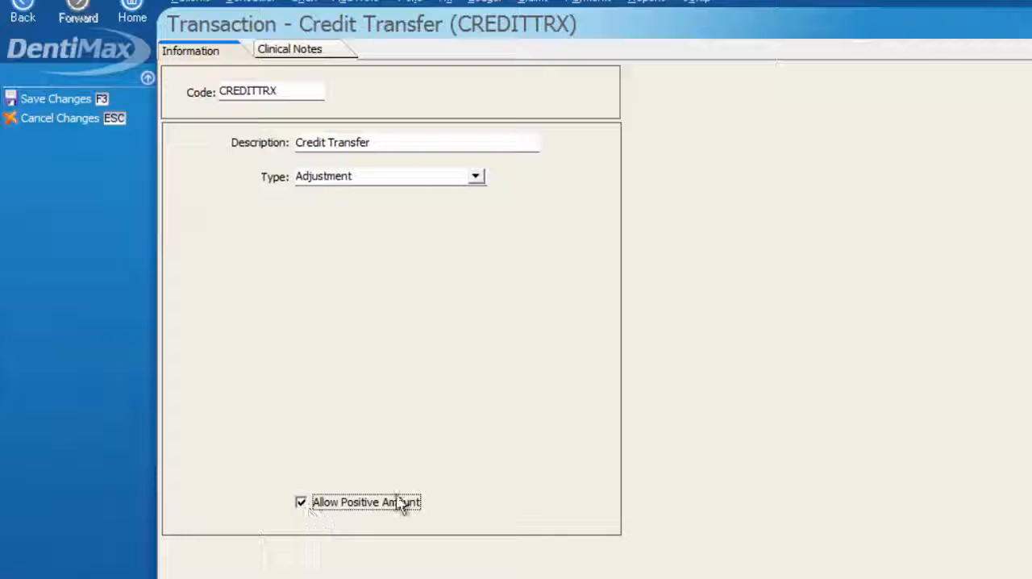
left_click(74, 95)
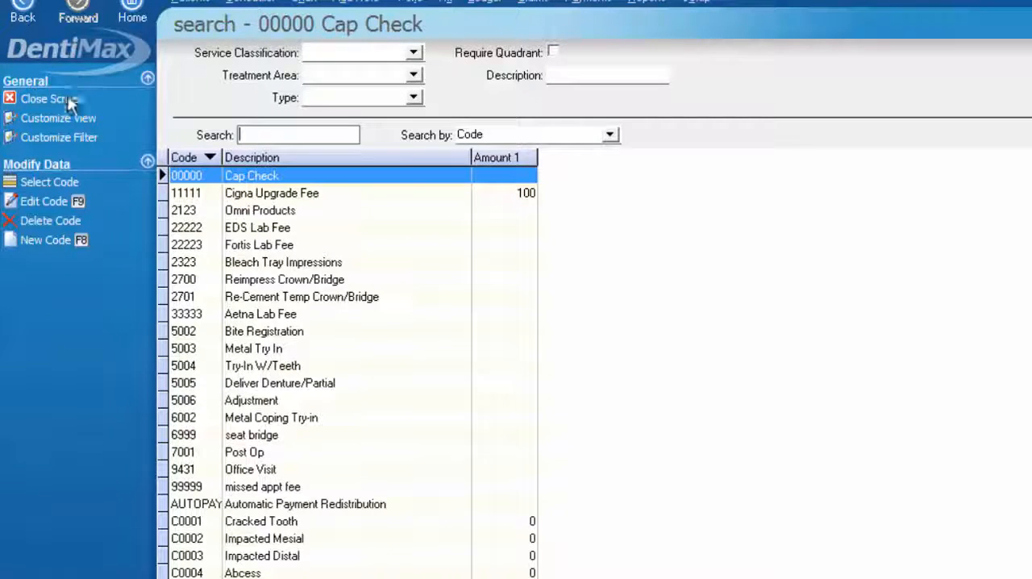
left_click(67, 99)
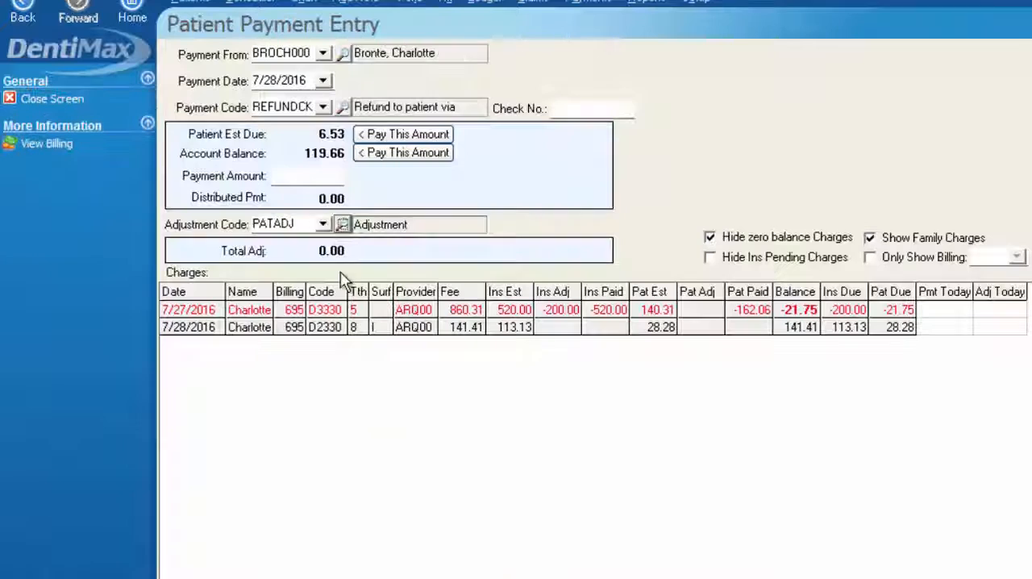
Choose the CREDITTRX adjustment code and enter today's adjustment of 21.75 on the D3330 charge
left_click(322, 226)
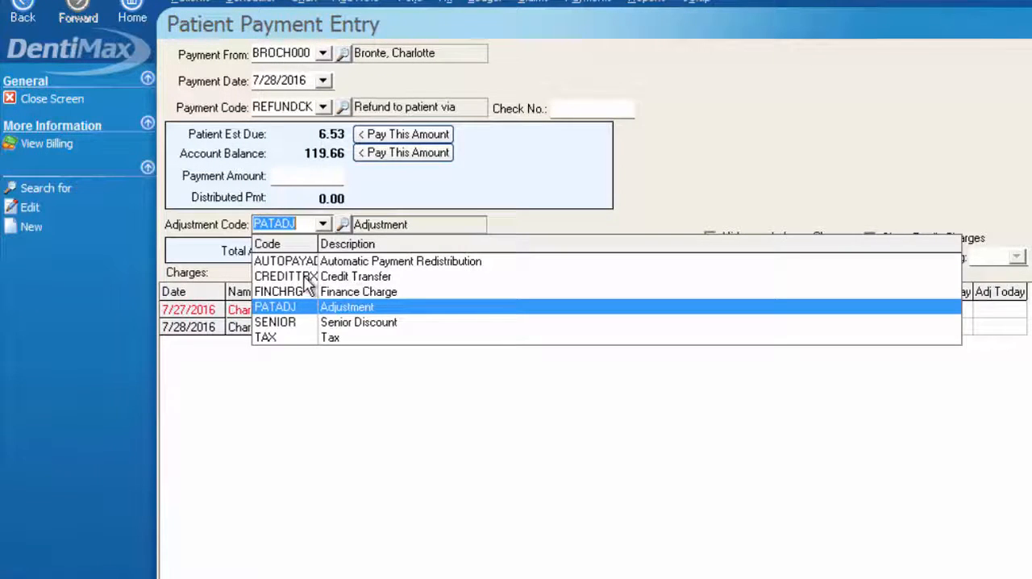
left_click(364, 276)
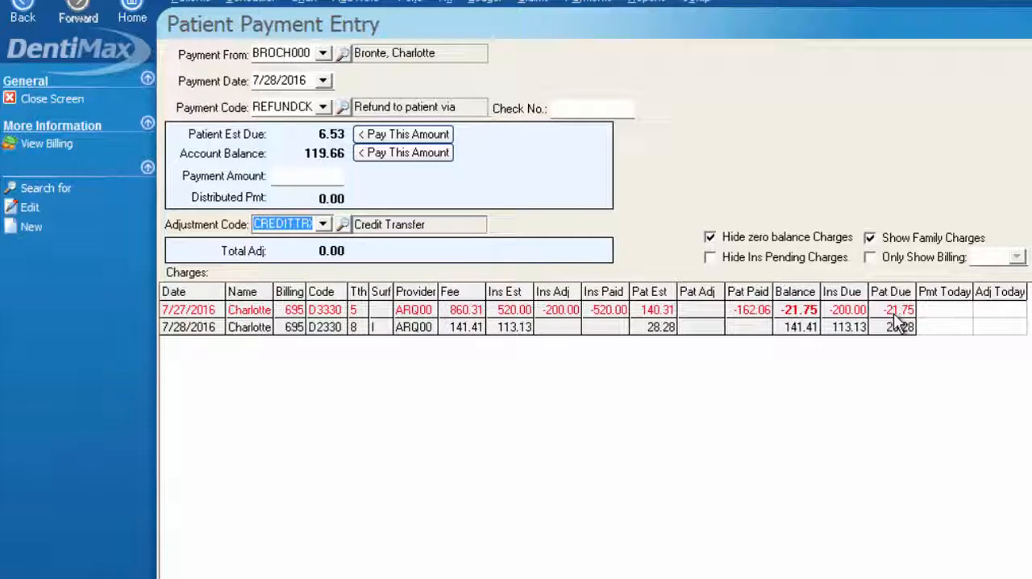
left_click(992, 313)
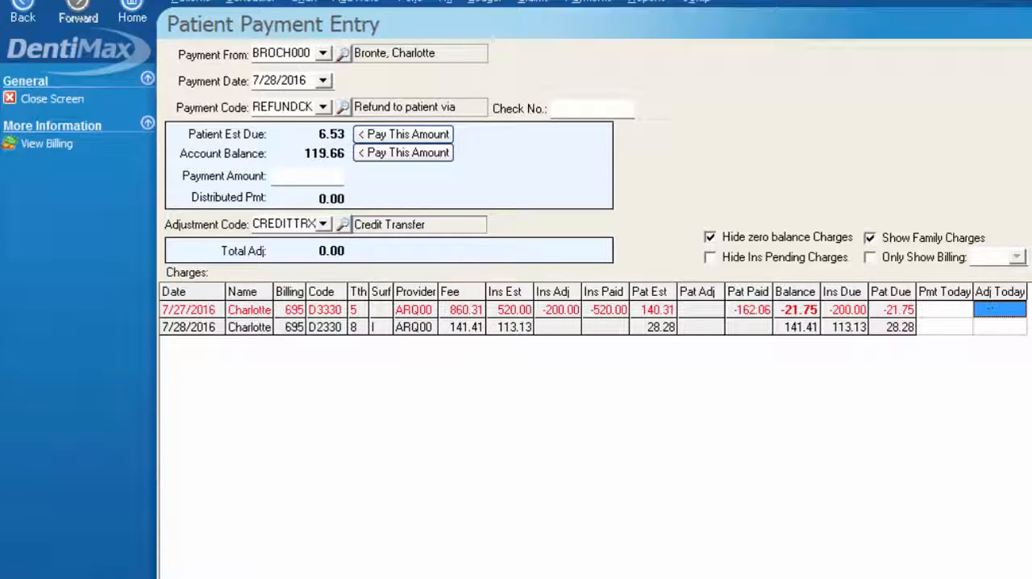
type("+21.75")
Enter an offsetting adjustment of -21.75 on the D2330 charge and save the credit transfer
left_click(998, 327)
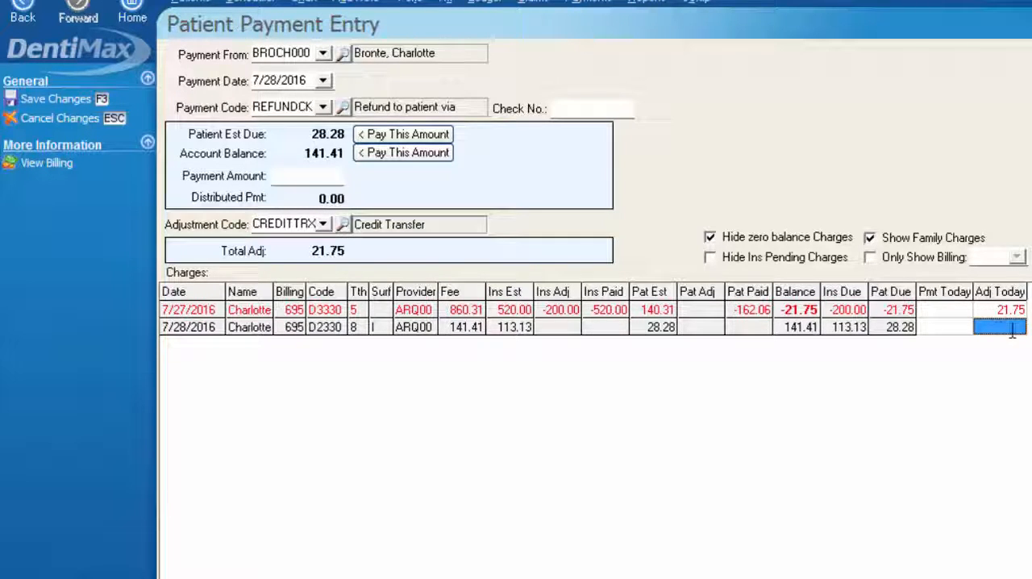
type("21.75")
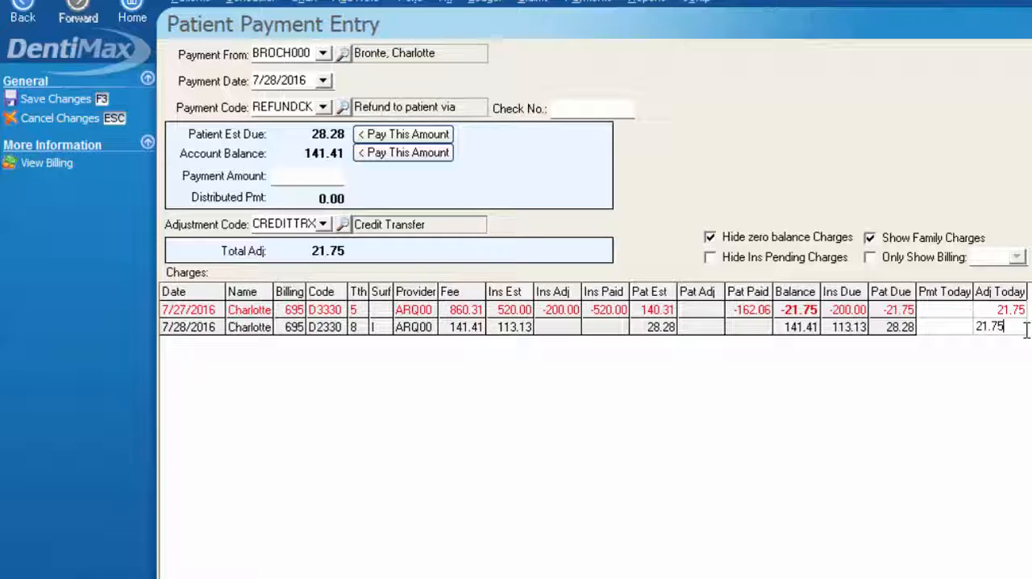
key("Return")
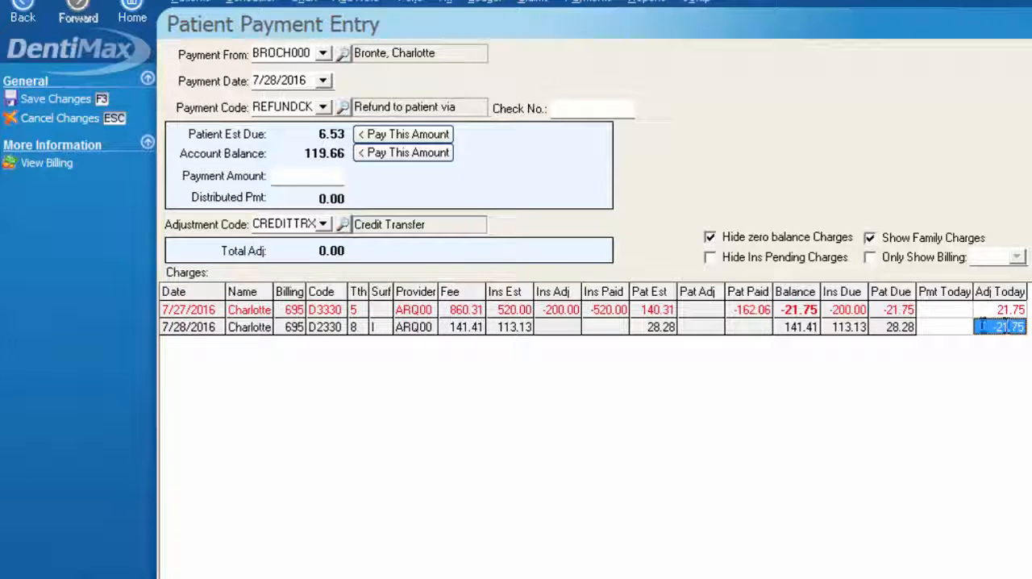
left_click(1008, 312)
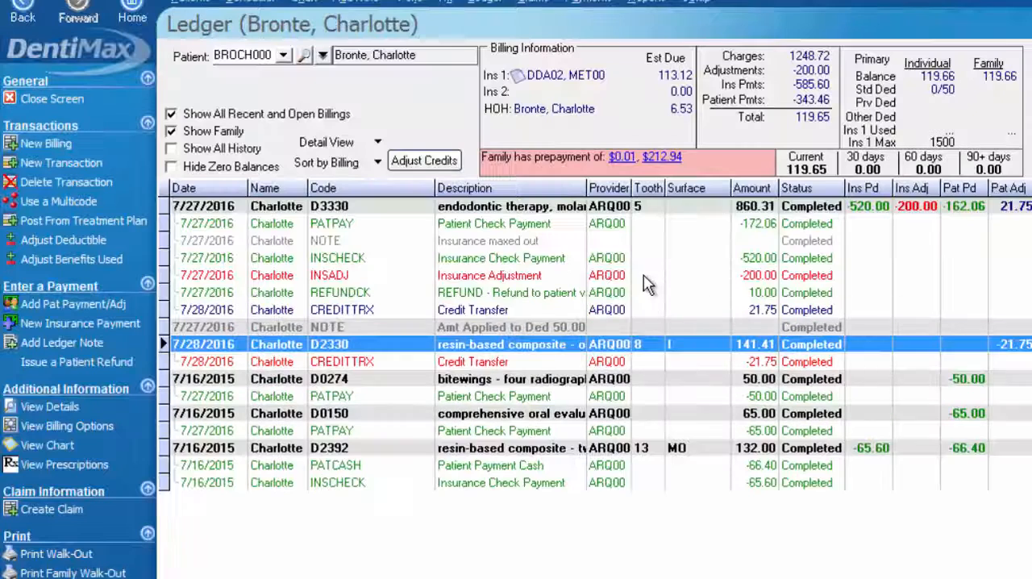
Examine the paired Credit Transfer entries under the D3330 and D2330 charges in the ledger
left_click(384, 314)
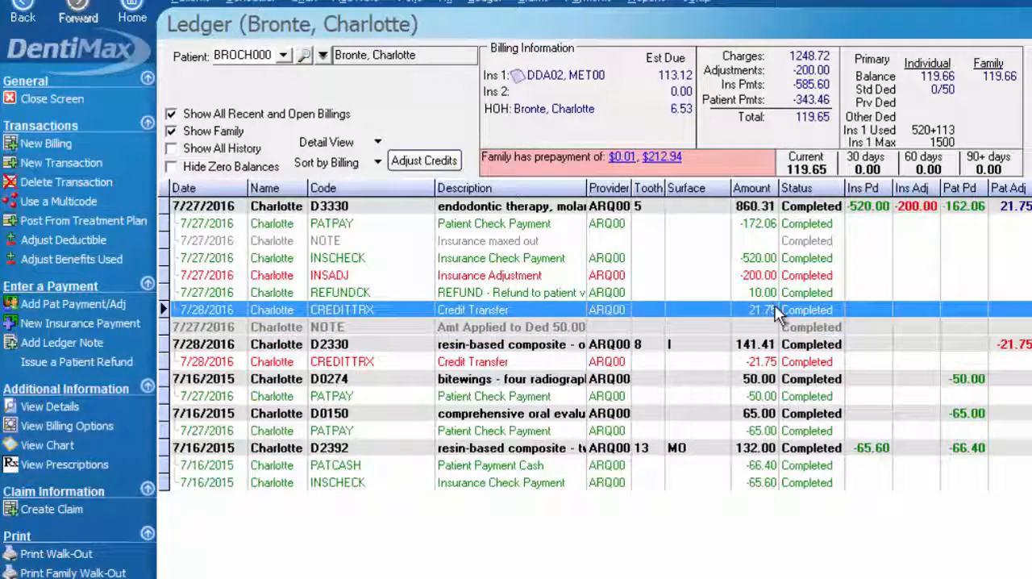
left_click(770, 361)
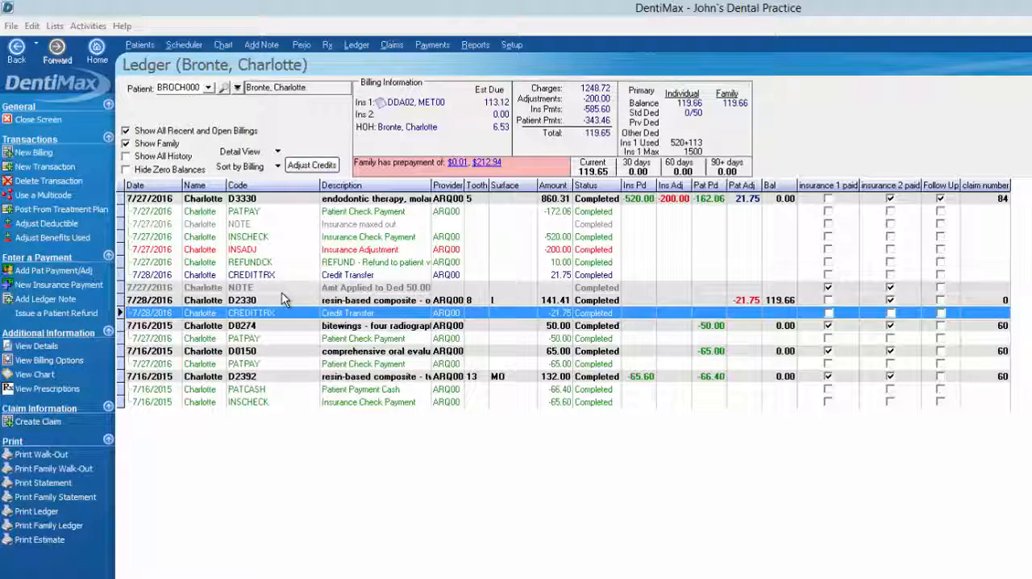
left_click(229, 301)
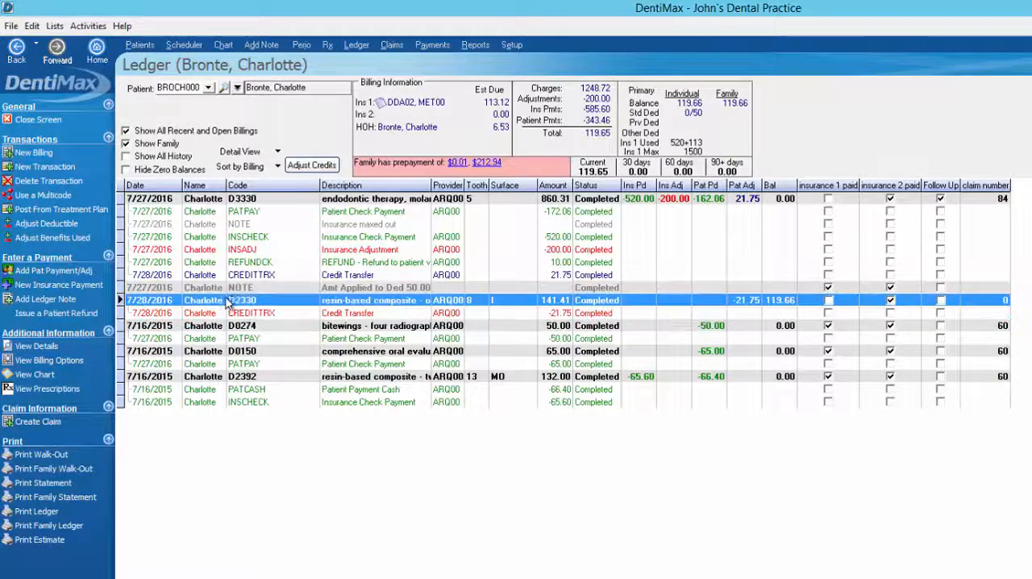
left_click(355, 314)
Start a ledger note for the D2330 charge and open the code search for its note code
left_click(352, 300)
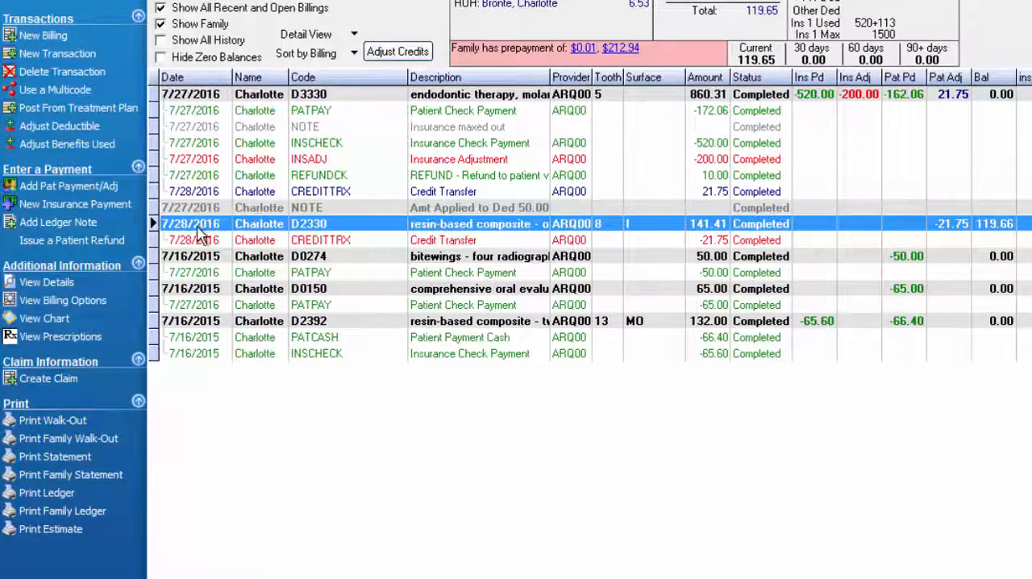
left_click(72, 224)
left_click(295, 23)
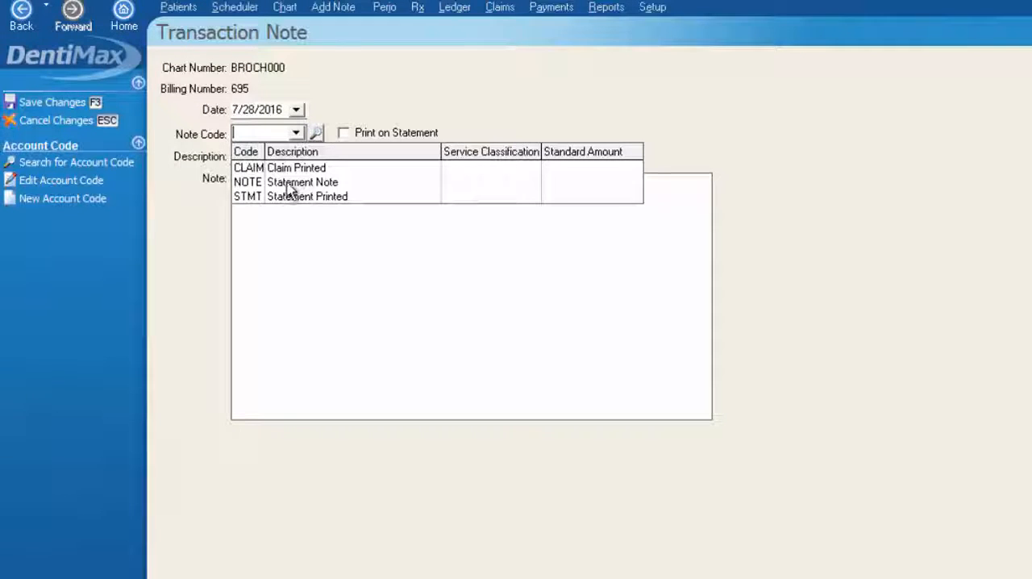
left_click(319, 135)
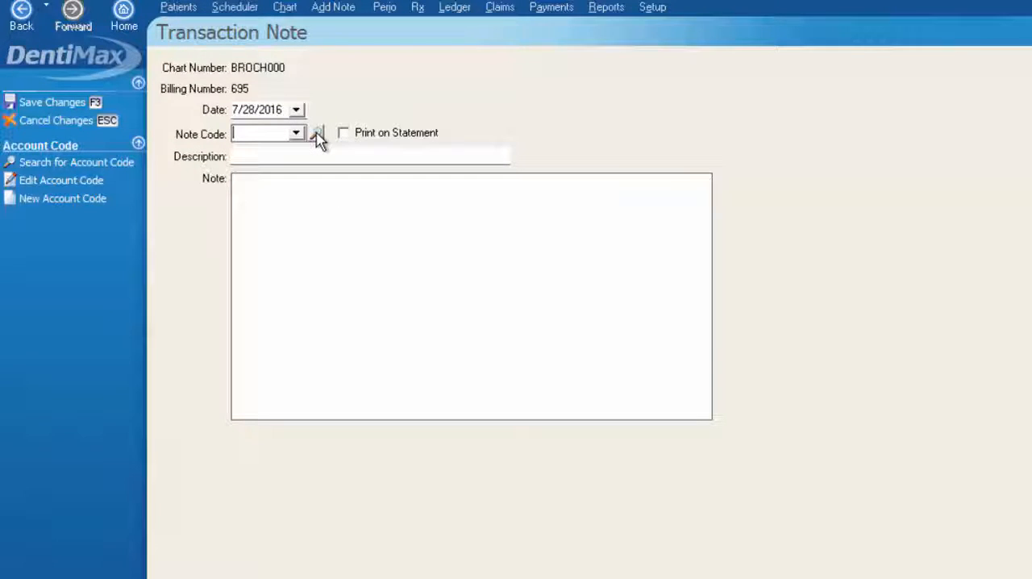
left_click(318, 135)
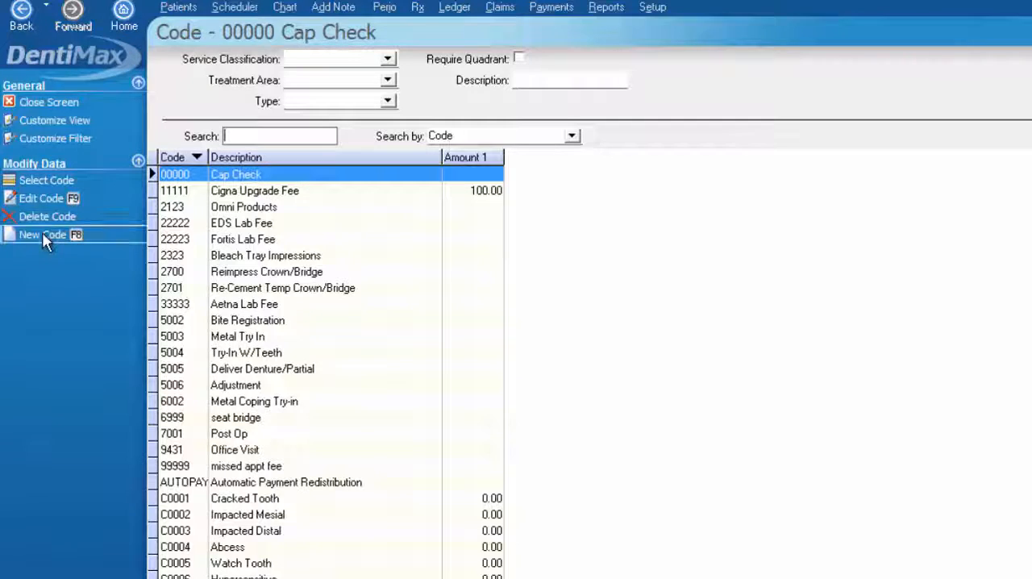
Start a new code from the code list and set its type to Note
left_click(42, 232)
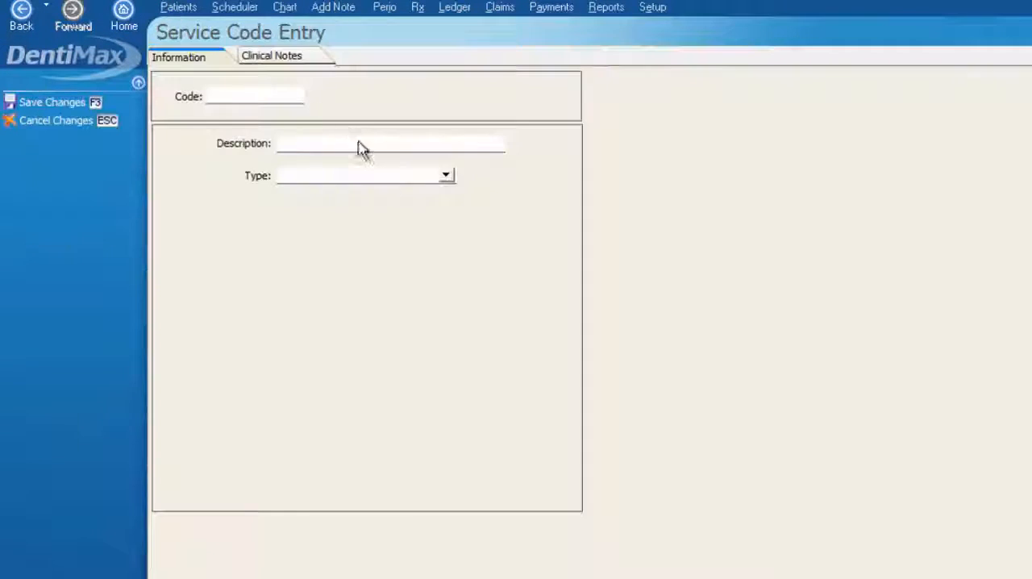
left_click(255, 95)
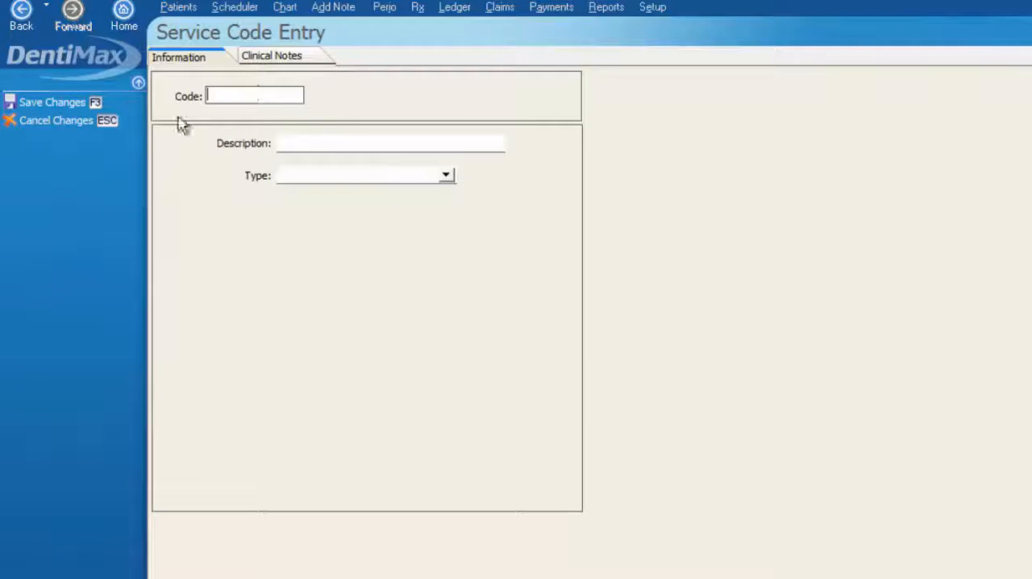
left_click(302, 142)
left_click(446, 175)
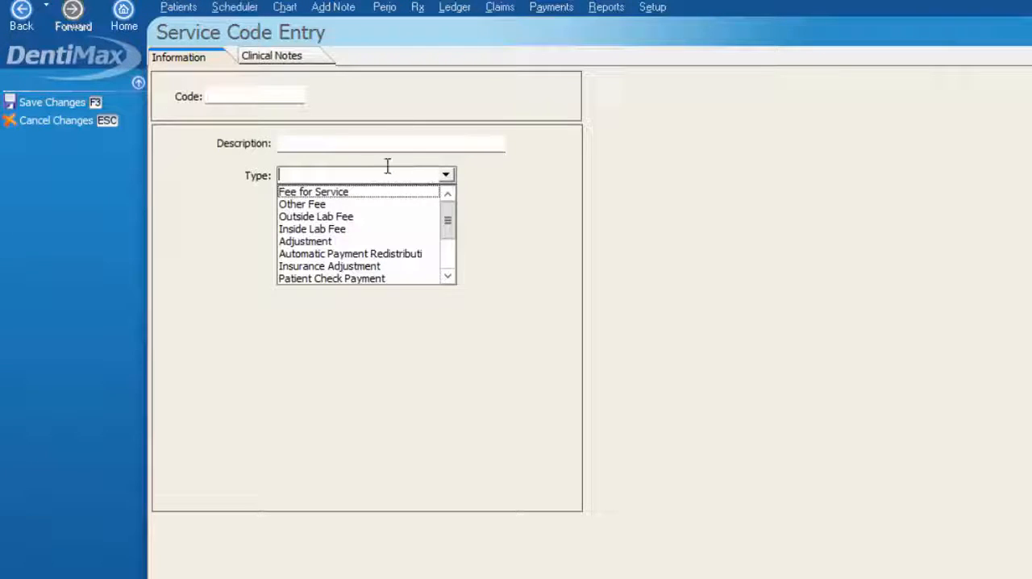
type("Note")
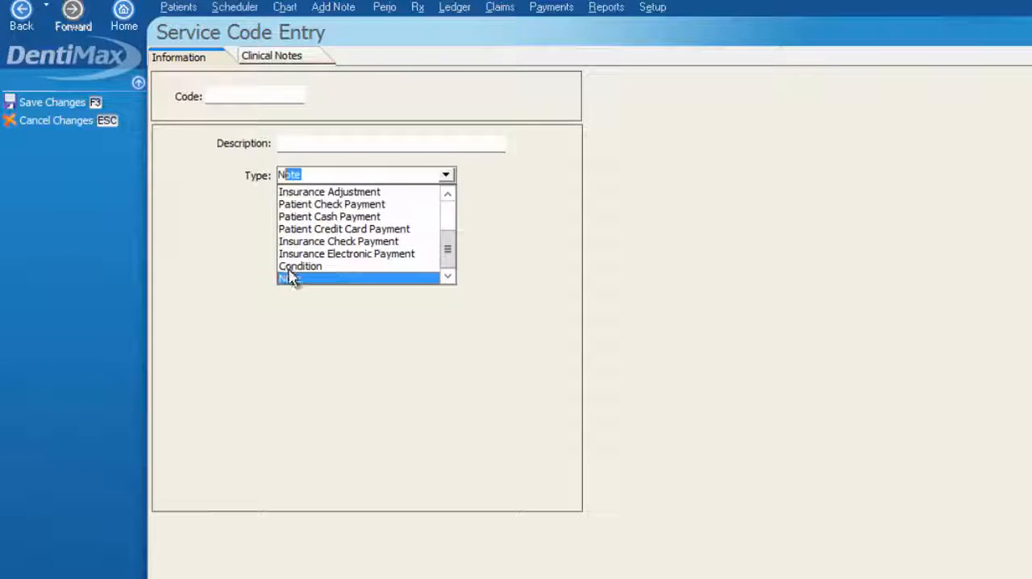
left_click(294, 279)
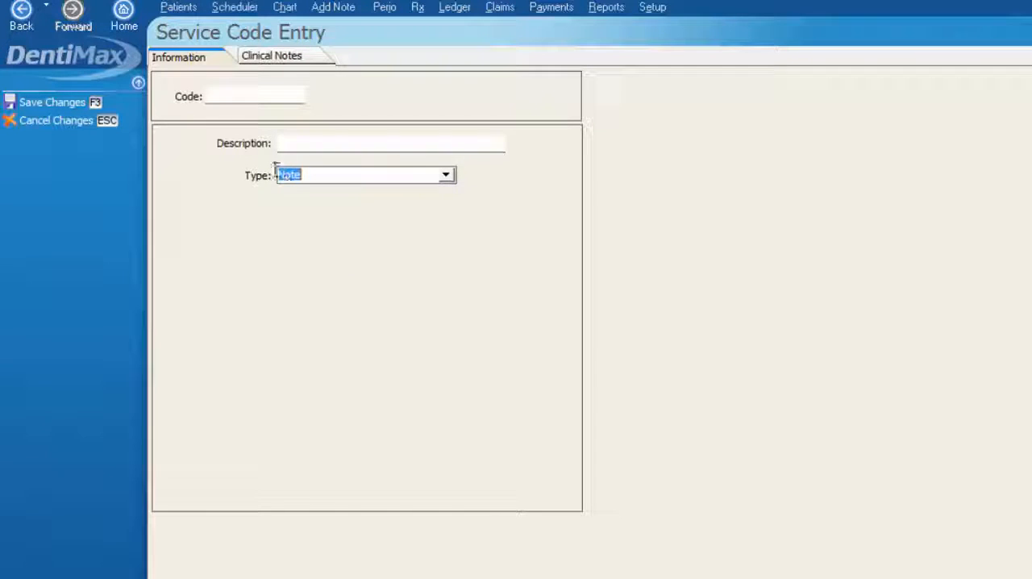
Enter the description "Insurance downgraded procedure" and the code DOWNGRADE, and save the new note code
left_click(307, 142)
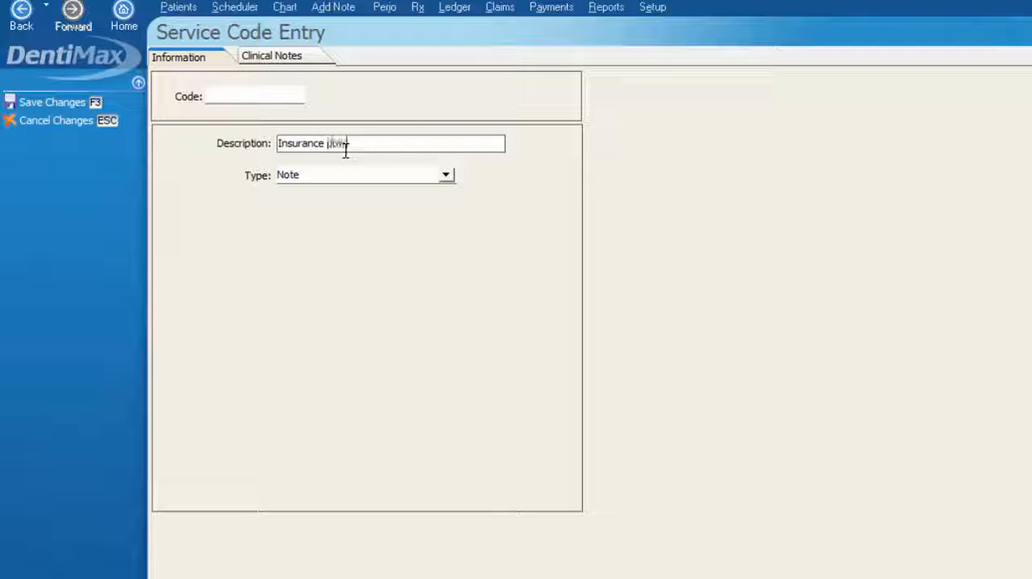
type("d procedure")
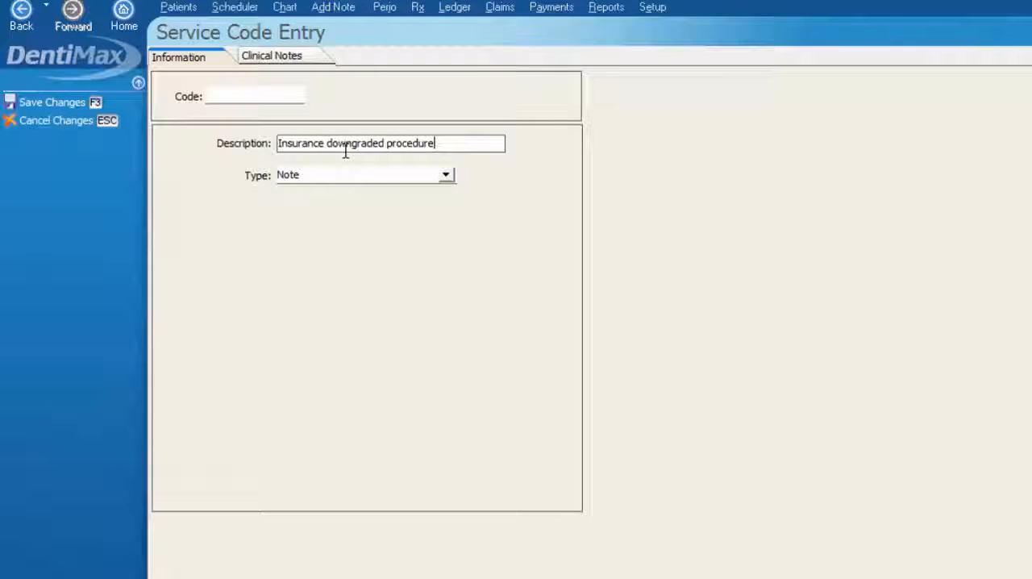
left_click(230, 95)
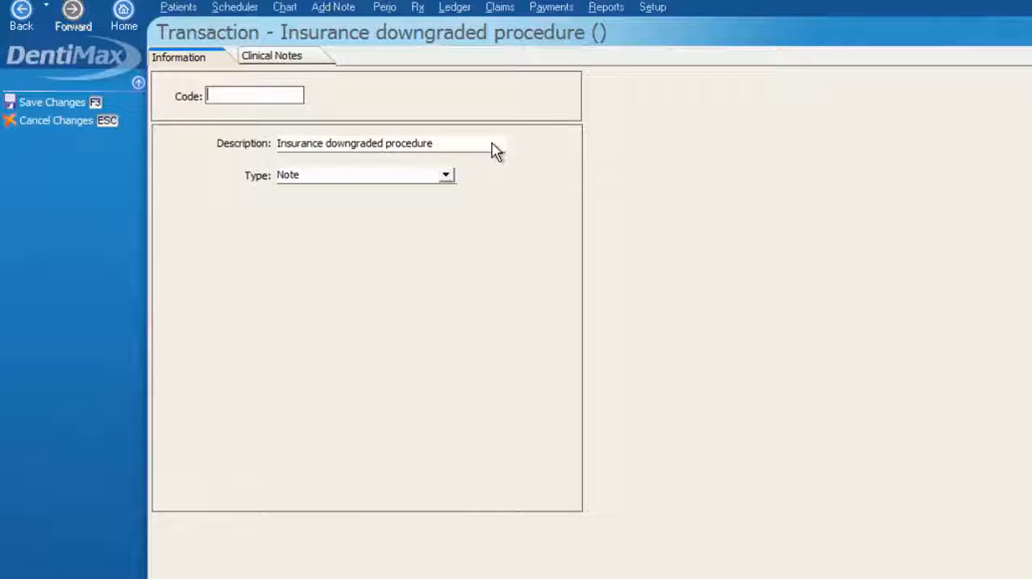
type("DOWNGRADE")
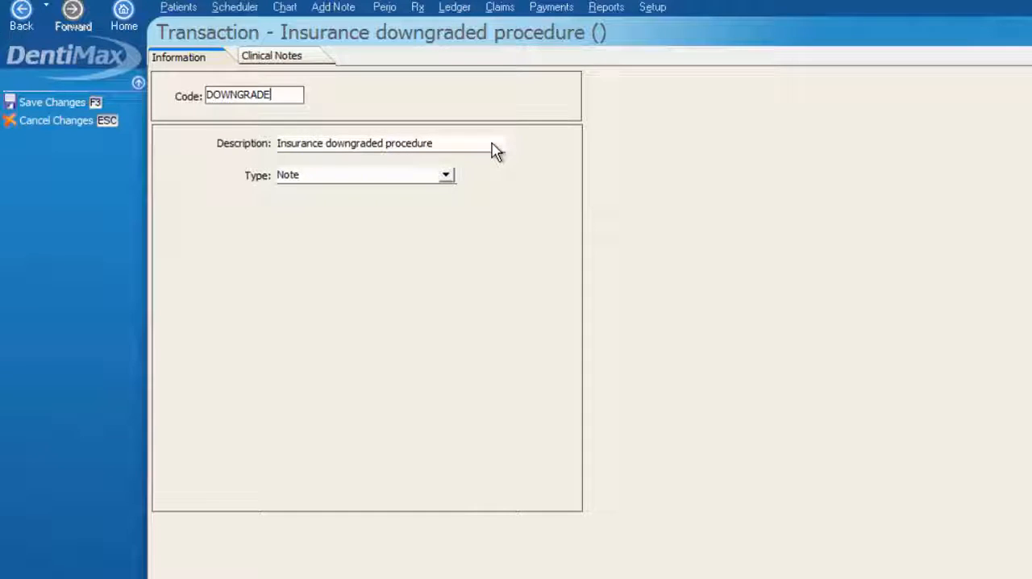
left_click(58, 100)
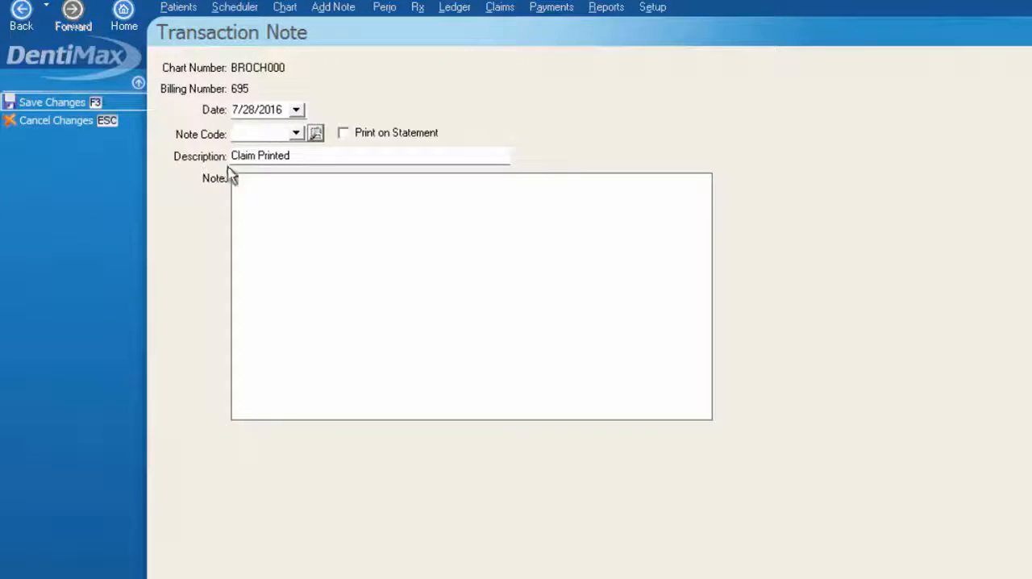
Assign the DOWNGRADE code to the D2330 ledger note, set it to print on the statement, and save the note
left_click(296, 133)
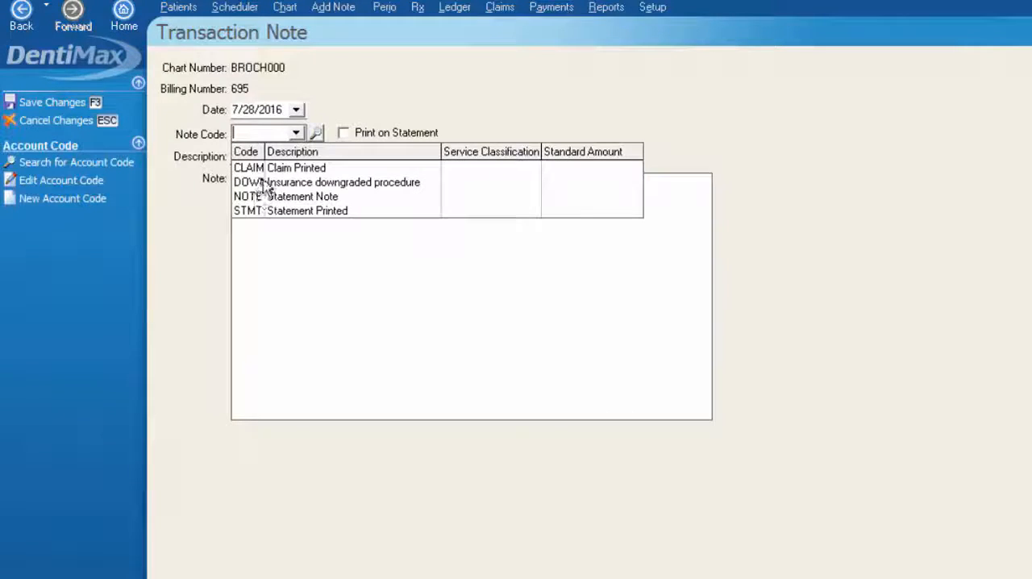
left_click(339, 183)
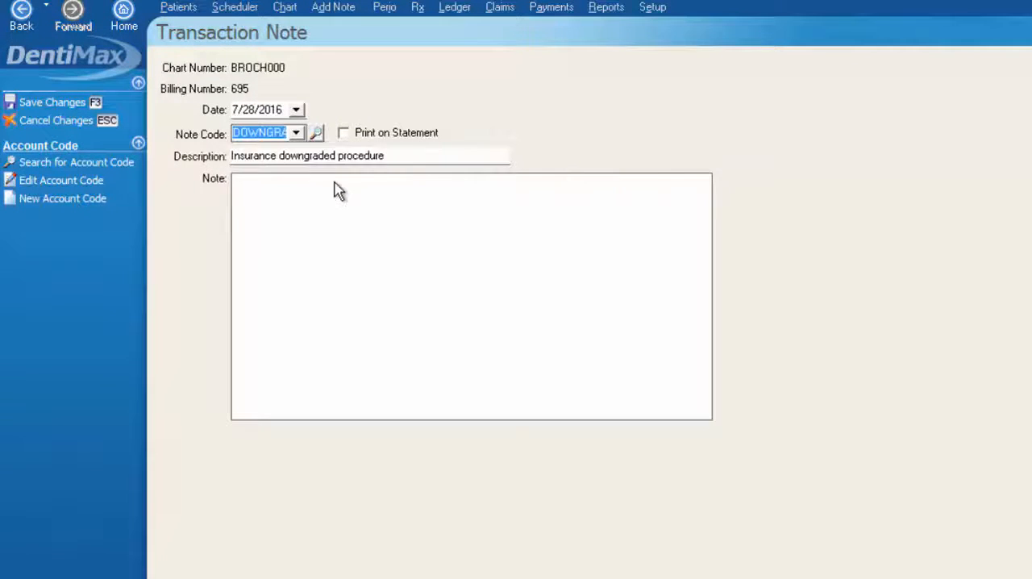
left_click(345, 134)
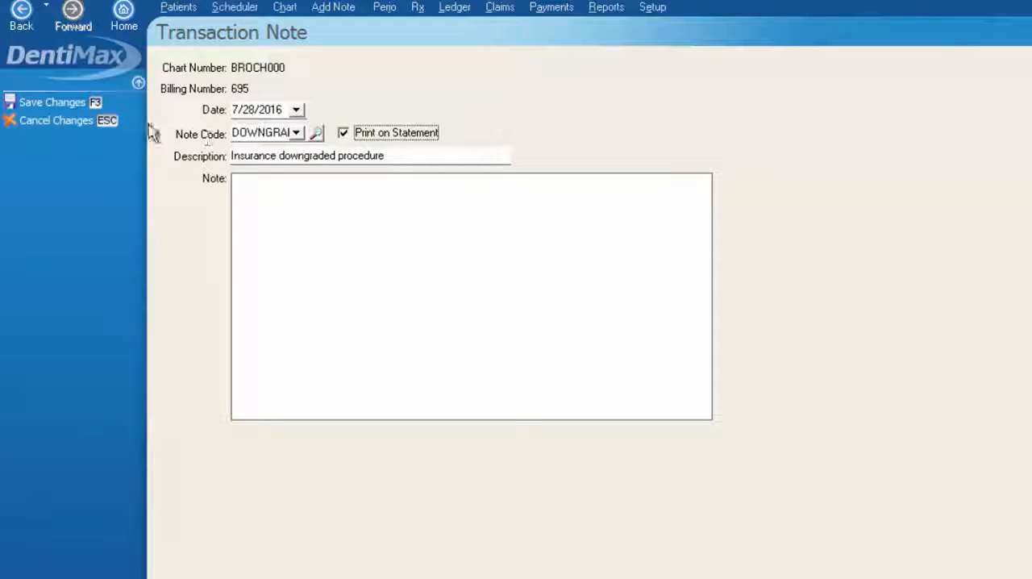
left_click(74, 102)
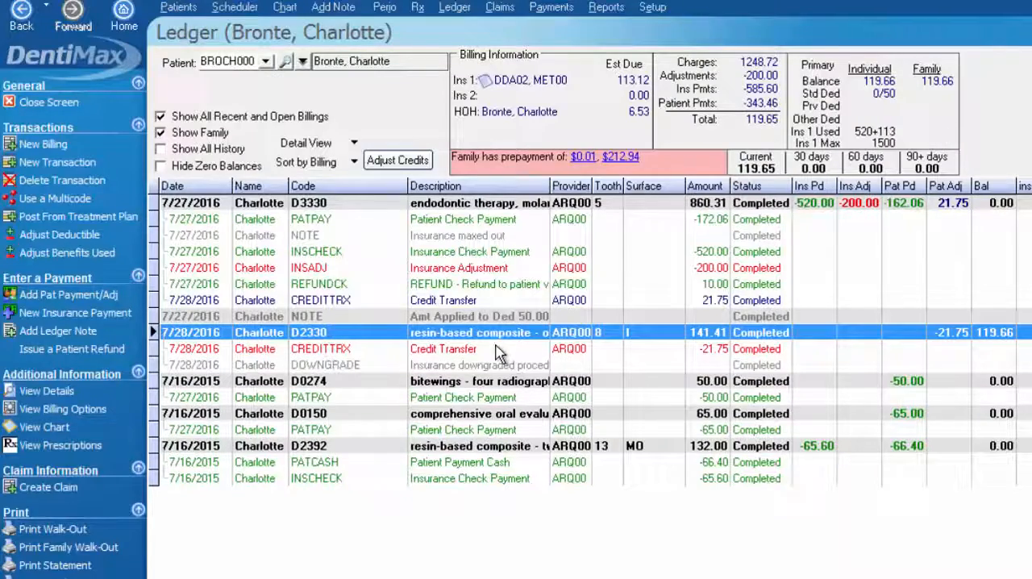
Check the downgrade note against its D2330 charge and widen the ledger's Description column to show the full text
left_click(454, 366)
left_click(466, 332)
left_click(482, 368)
left_click(485, 335)
left_click(522, 367)
left_click_drag(552, 179, 614, 181)
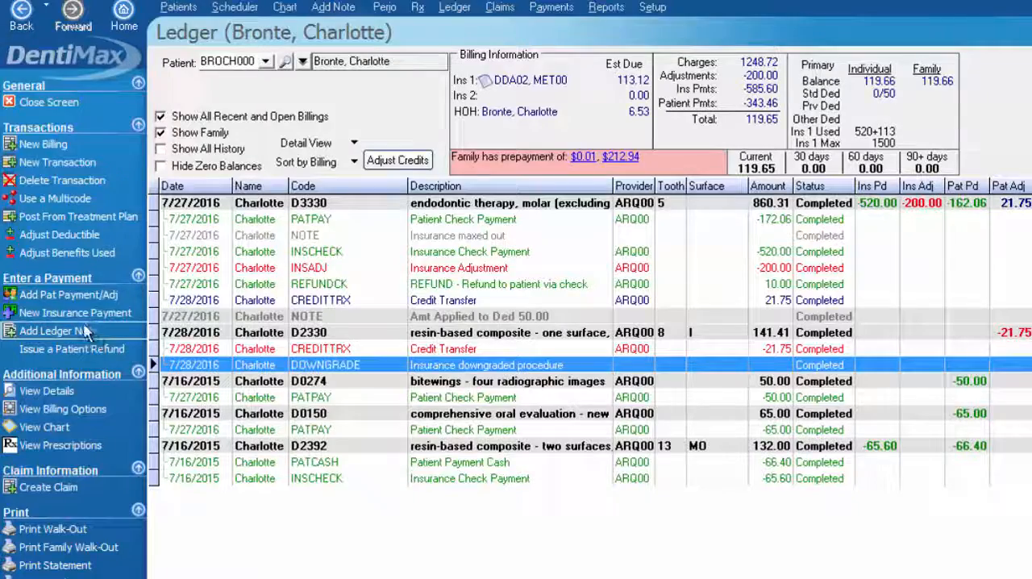
Start a new Note-type account code from the accounting code setup, discard it, and return to the ledger
left_click(653, 8)
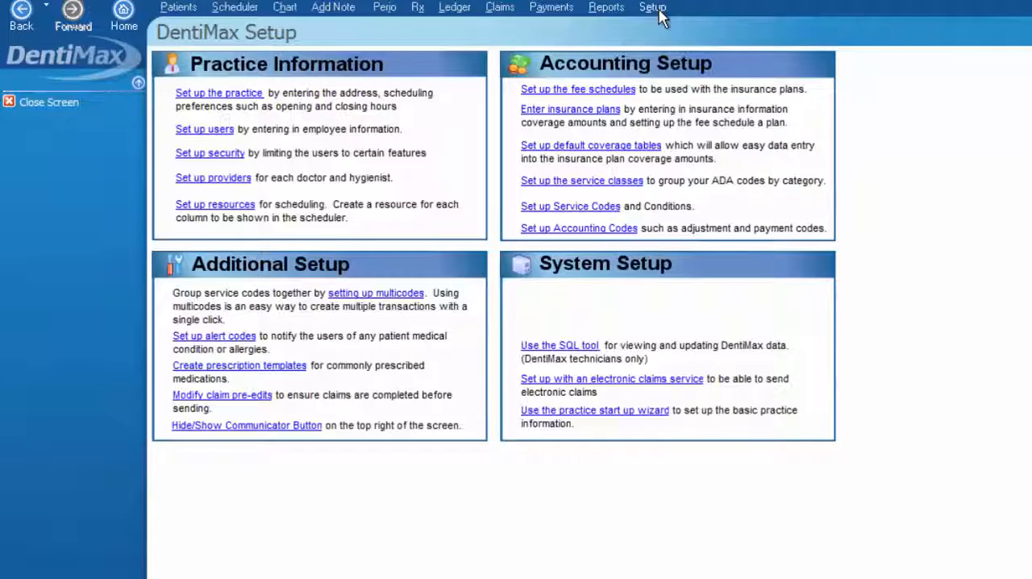
left_click(542, 230)
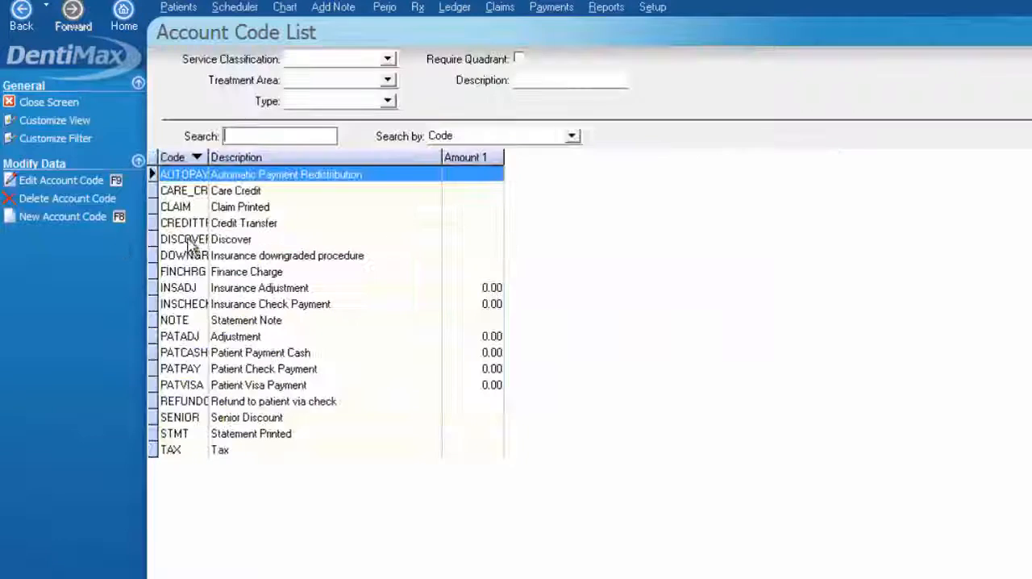
left_click(56, 215)
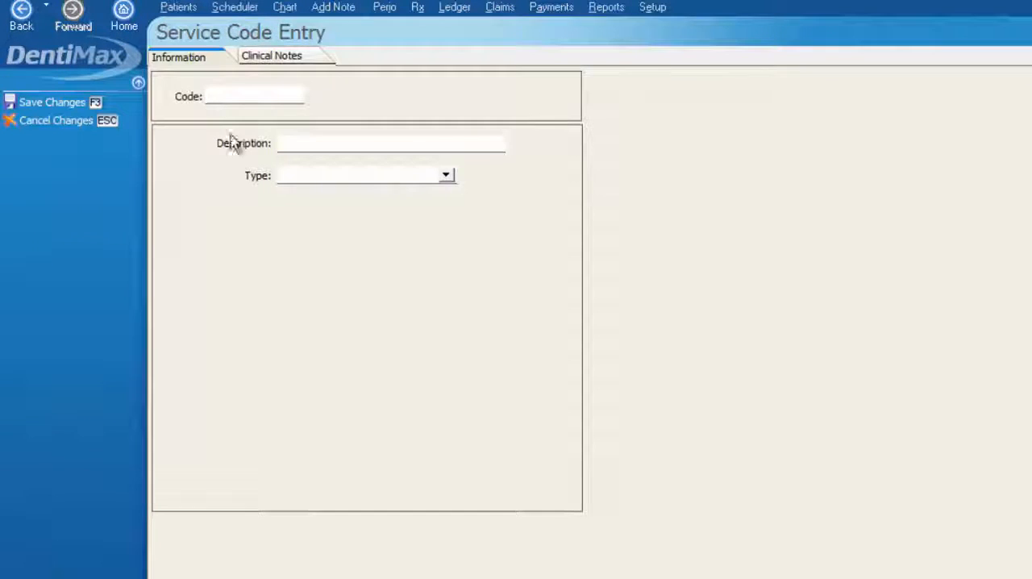
left_click(363, 179)
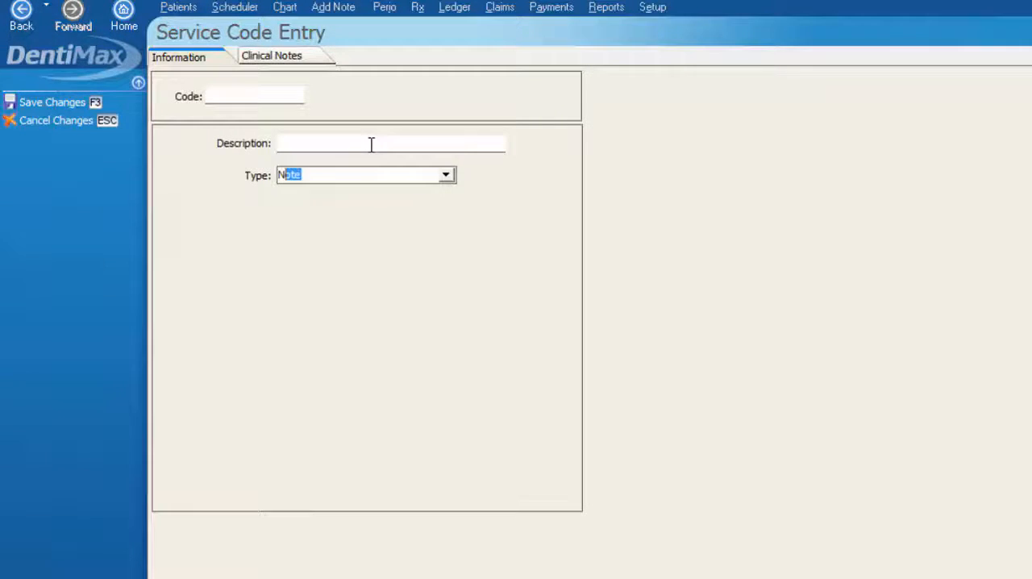
key("alt+Down")
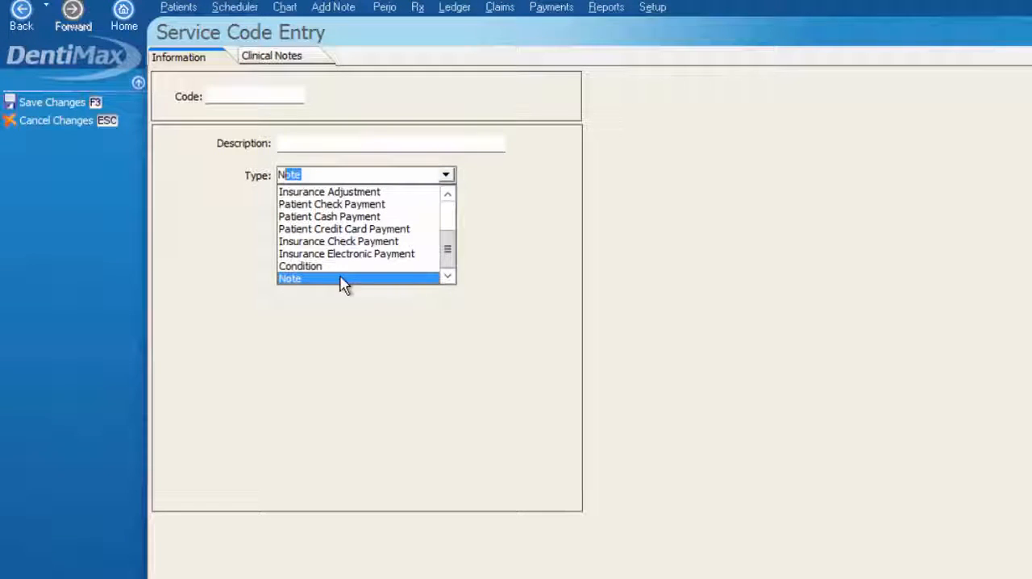
left_click(77, 118)
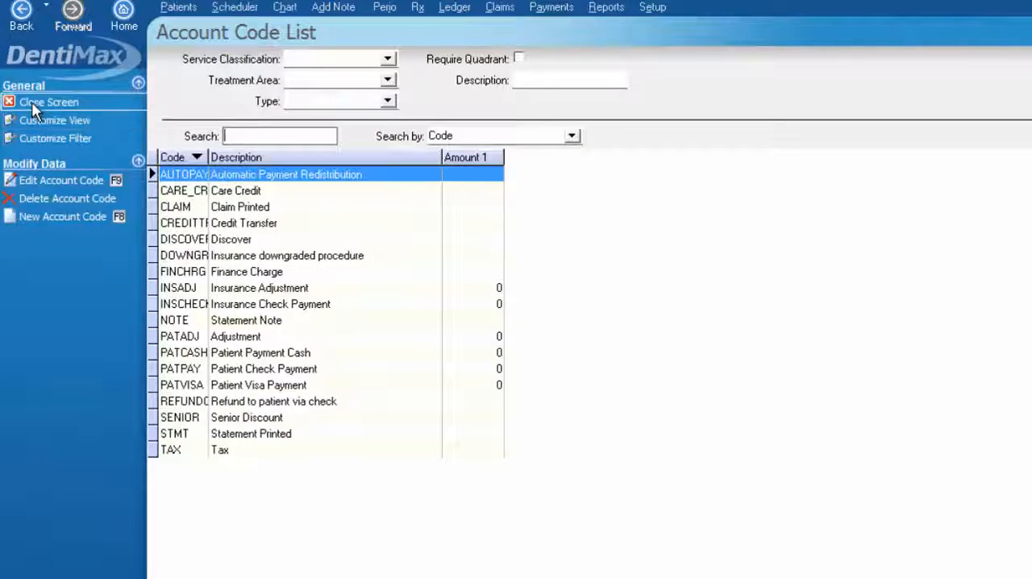
left_click(32, 101)
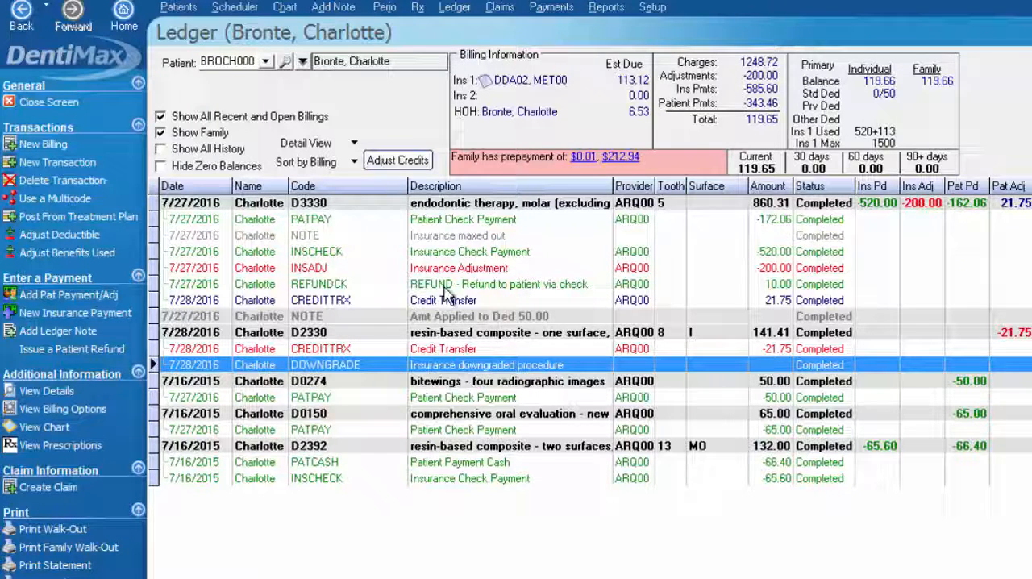
Add a new D2750 crown transaction for tooth 6 to the 7/27/2016 billing and save the charge
left_click(445, 221)
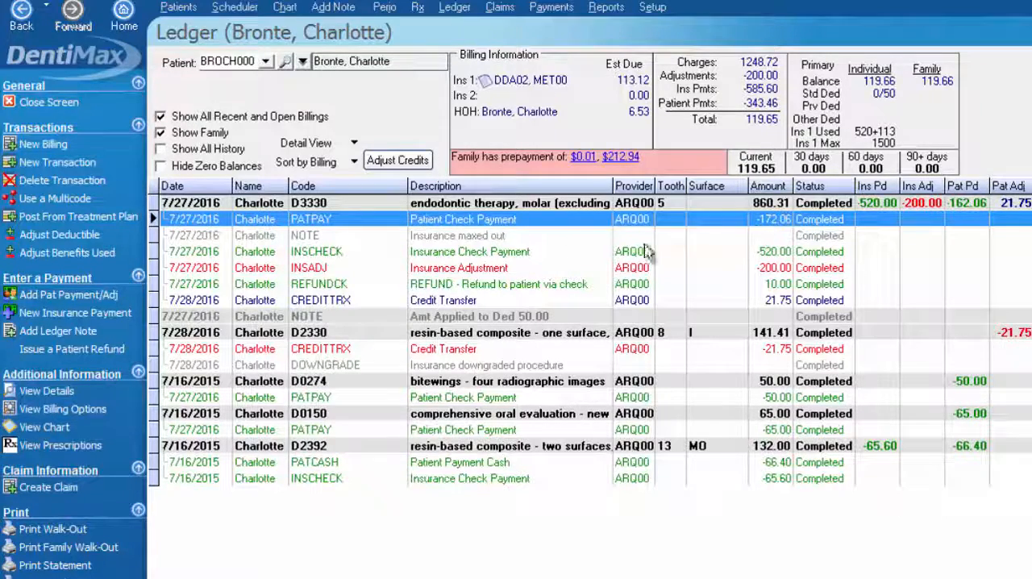
left_click(56, 162)
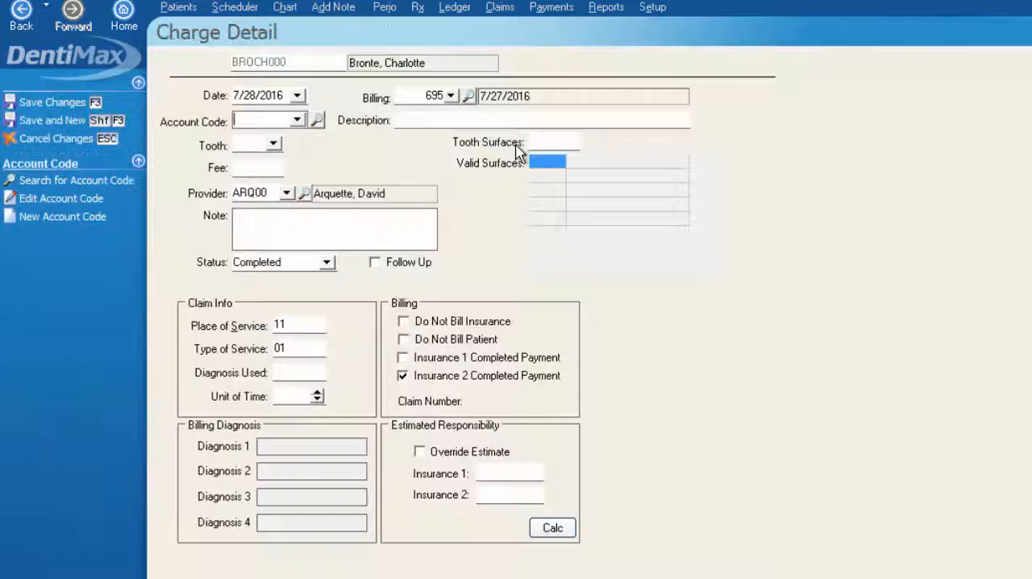
left_click(238, 120)
type("D2750")
key("Return")
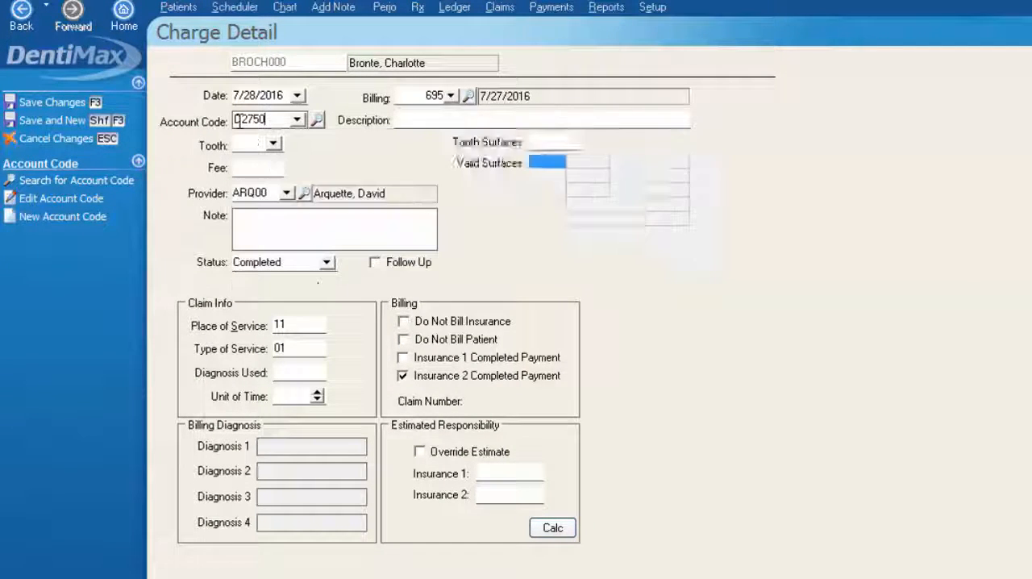
key("Tab")
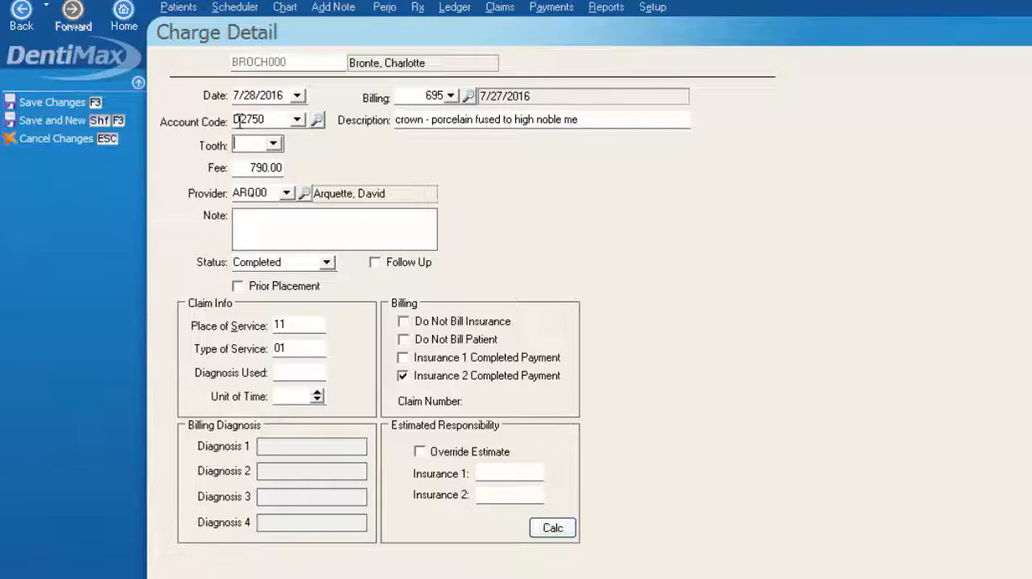
type("6")
key("Tab")
left_click(58, 103)
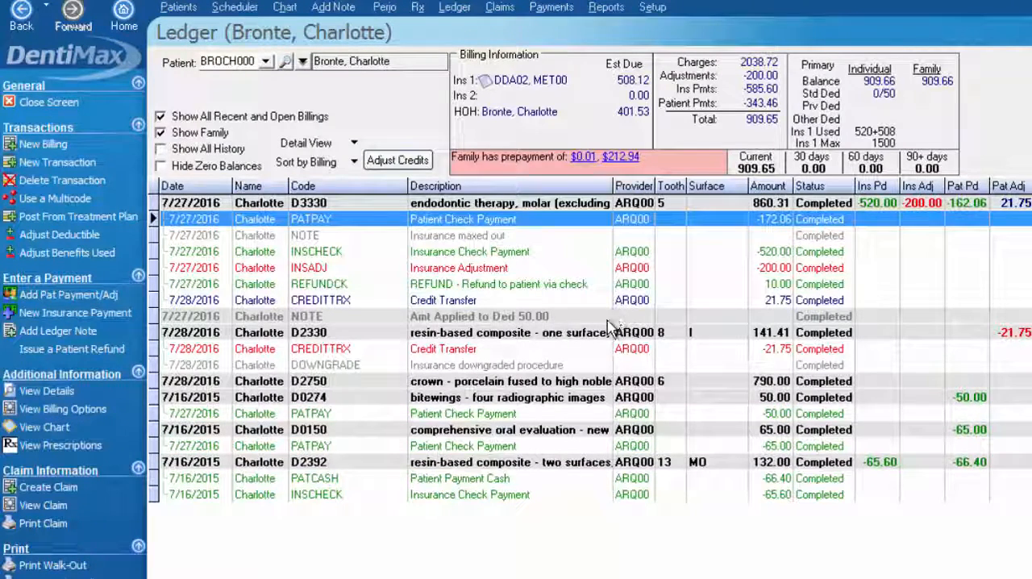
Compare the D2750 crown charge with the patient check payment posted under the D3330 charge
left_click(567, 384)
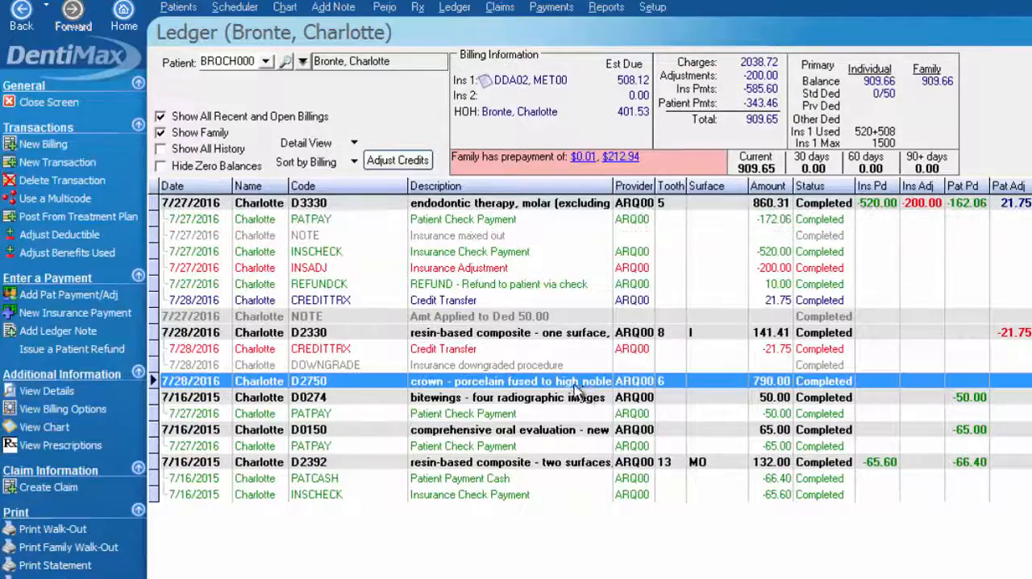
left_click(781, 222)
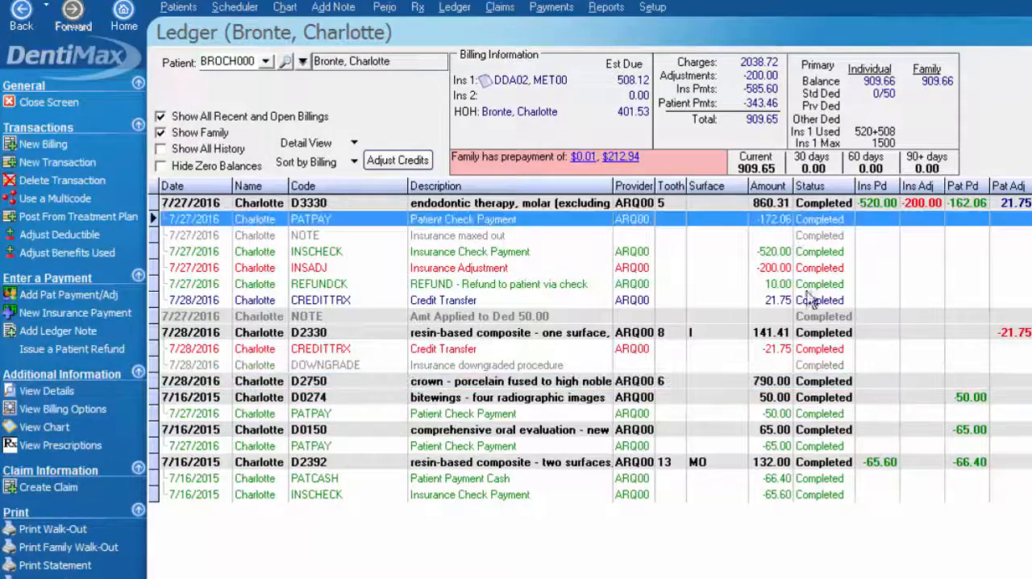
left_click(777, 384)
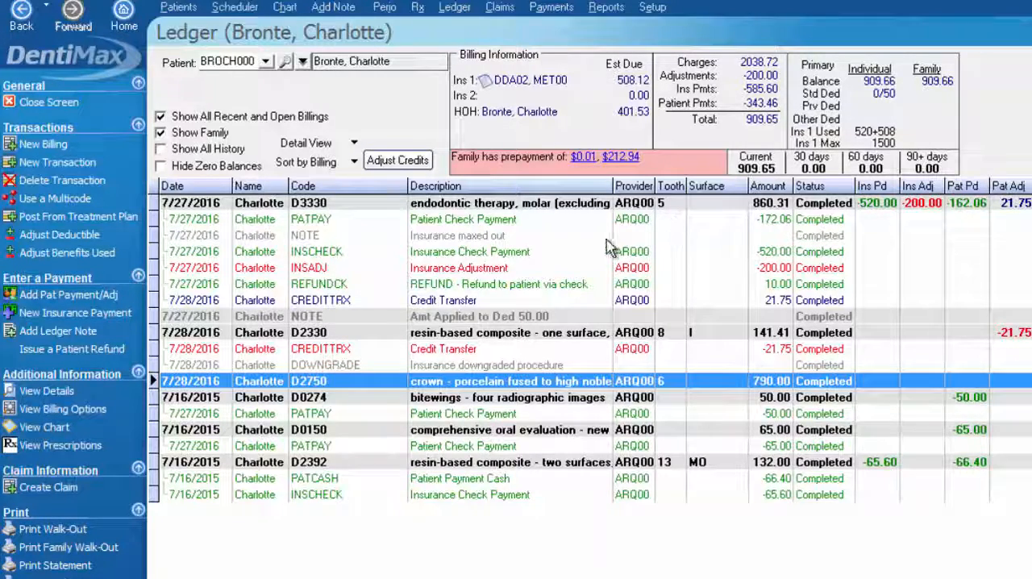
Open the patient check payment under D3330, view its check, and examine the distributed payments and original amount
left_click(500, 219)
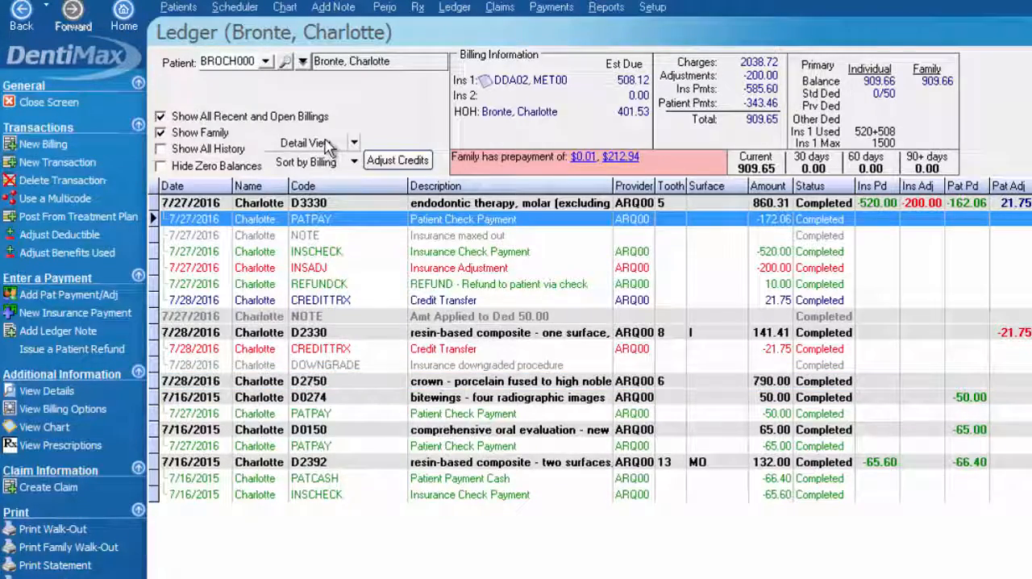
double_click(500, 224)
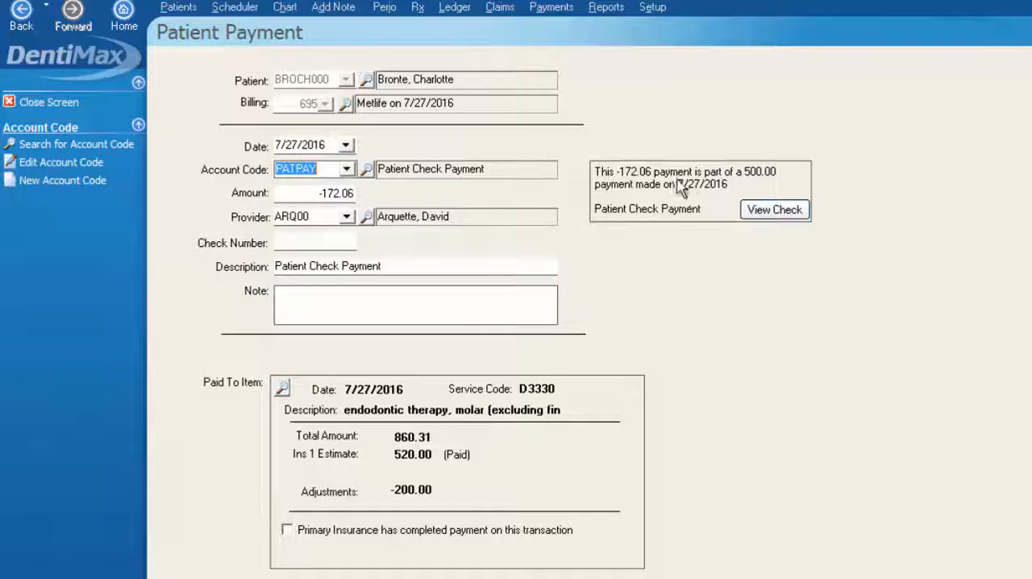
left_click(773, 210)
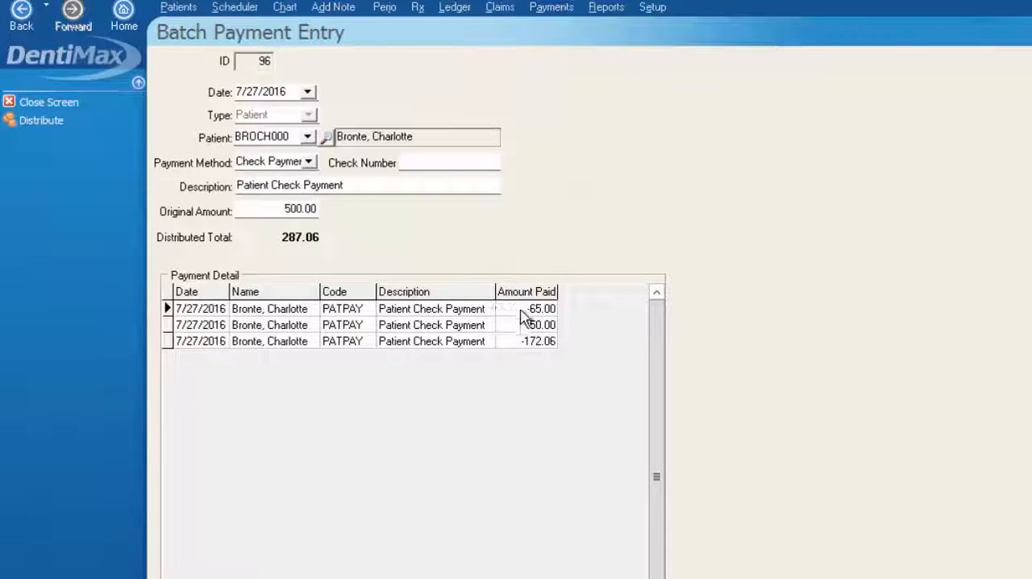
left_click(526, 341)
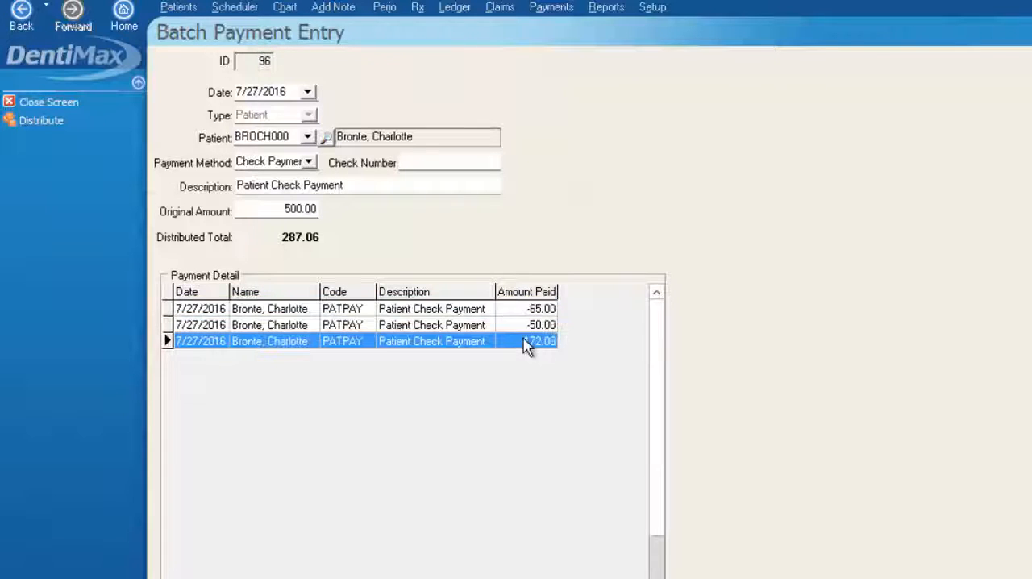
left_click_drag(266, 208, 285, 210)
left_click(284, 210)
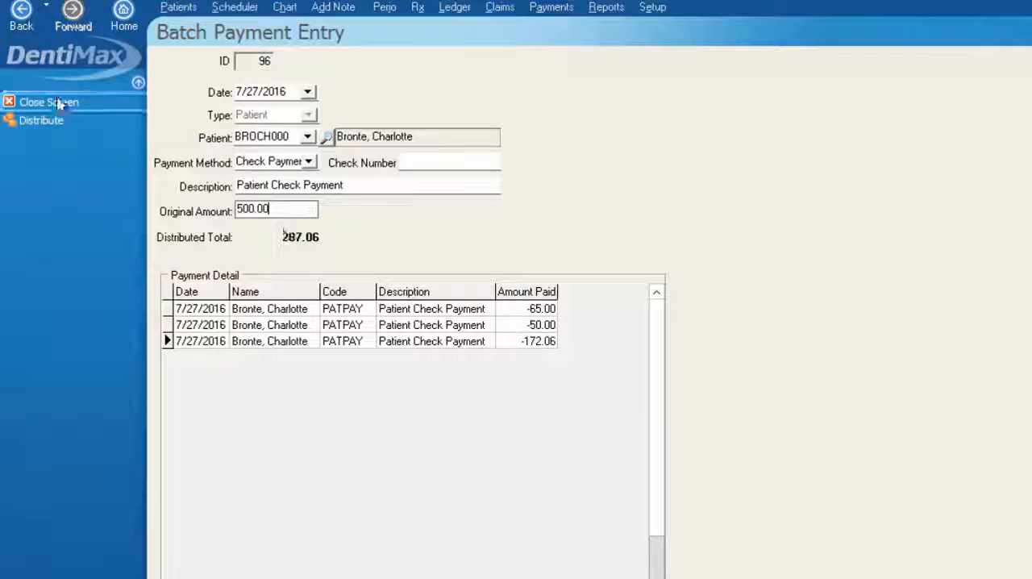
Close the batch payment, reassign the patient check payment from D3330 to the D2750 crown on tooth 6, and save it
left_click(84, 102)
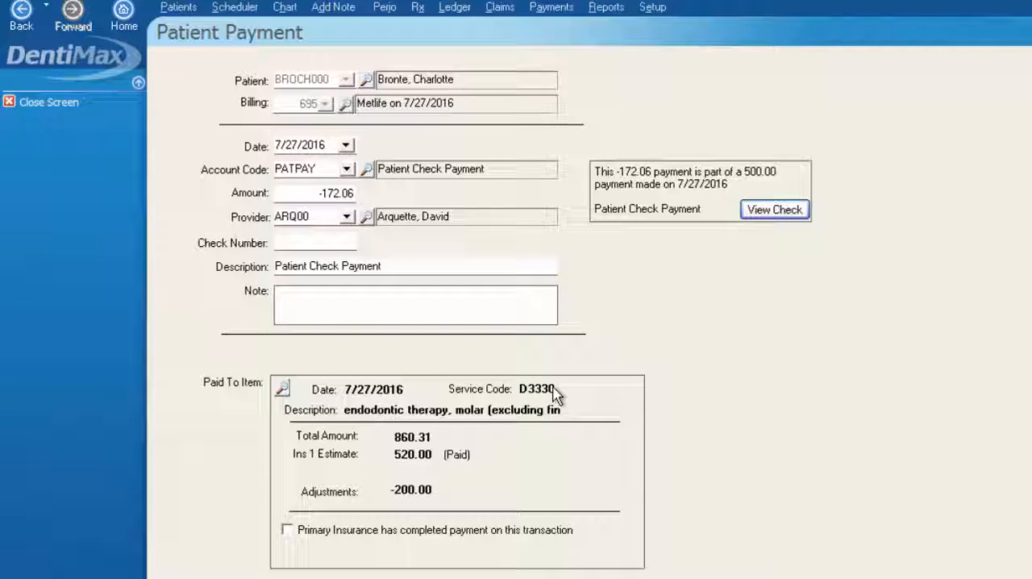
left_click(284, 391)
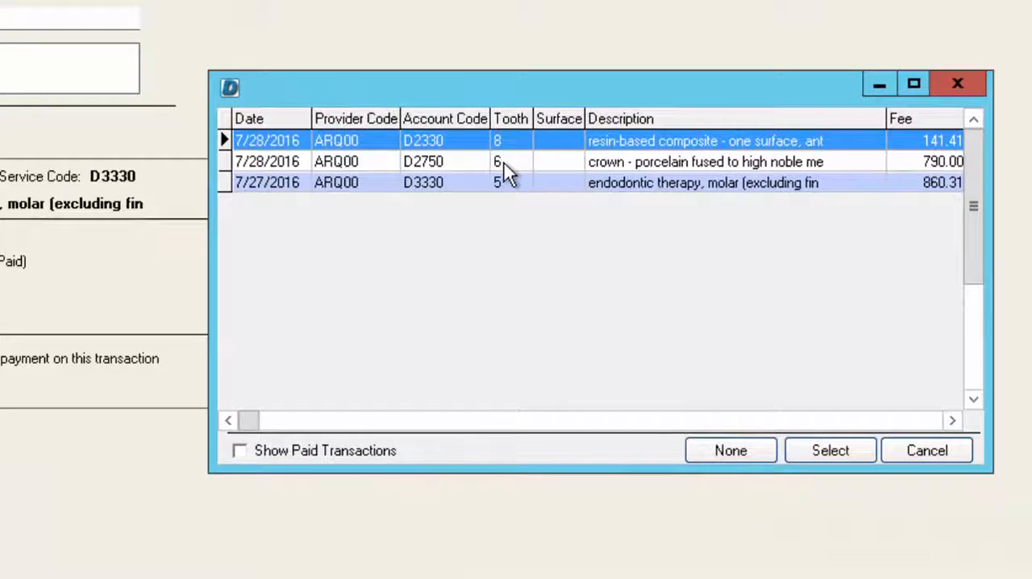
left_click(504, 164)
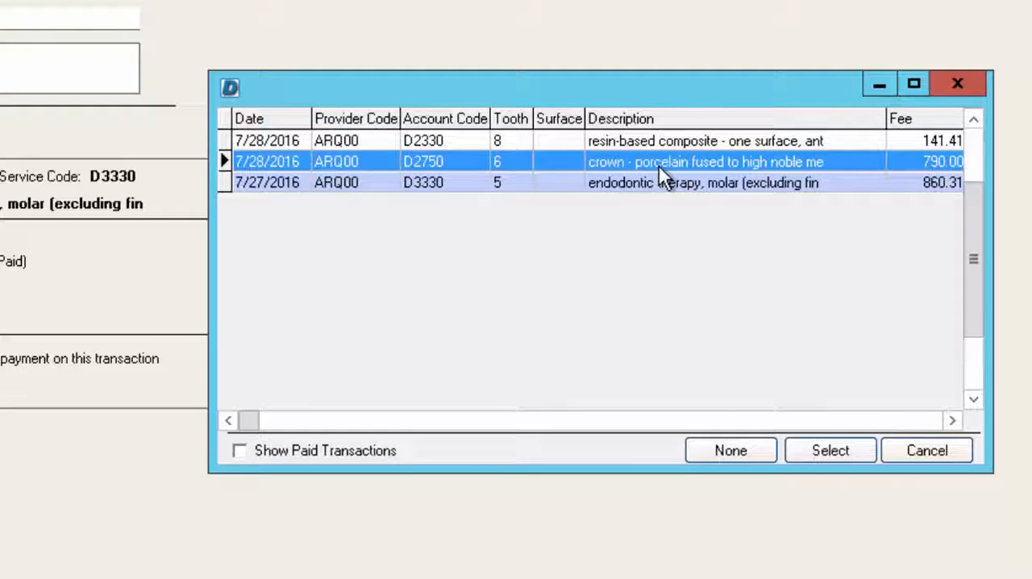
left_click(822, 454)
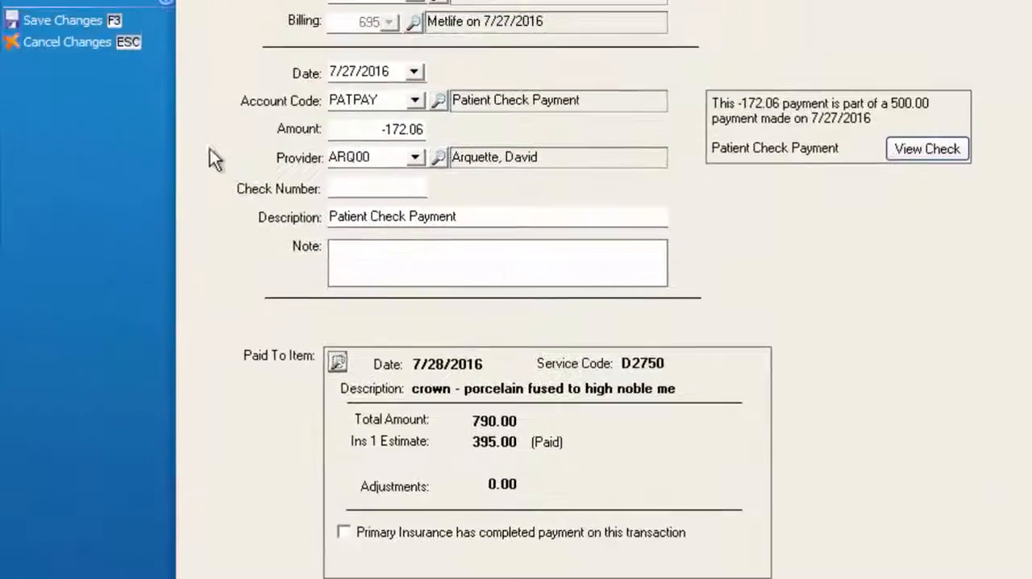
left_click(80, 27)
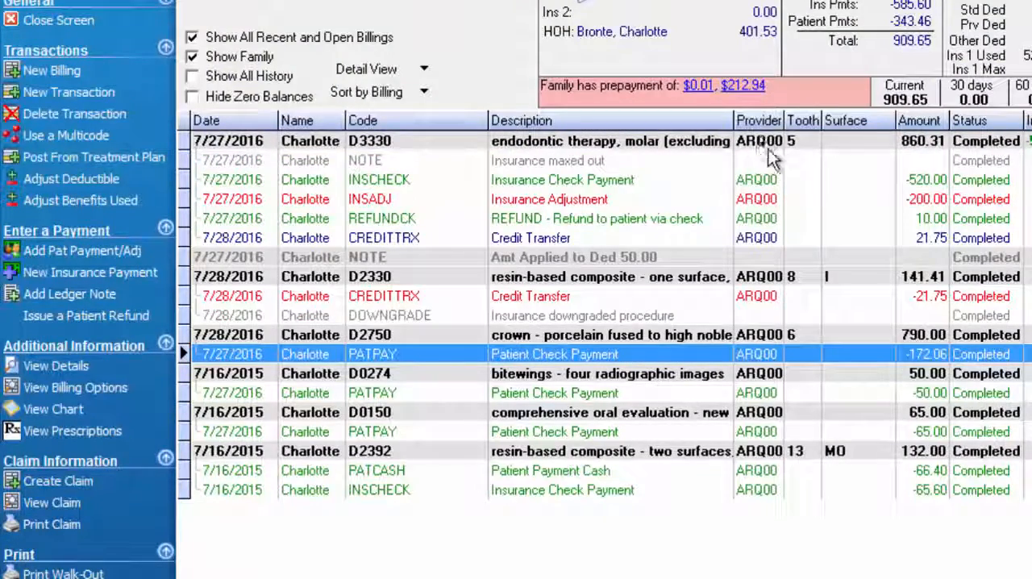
Compare the D3330 and D2750 charges in the ledger with the moved check payment and the two credit transfer entries
left_click(795, 141)
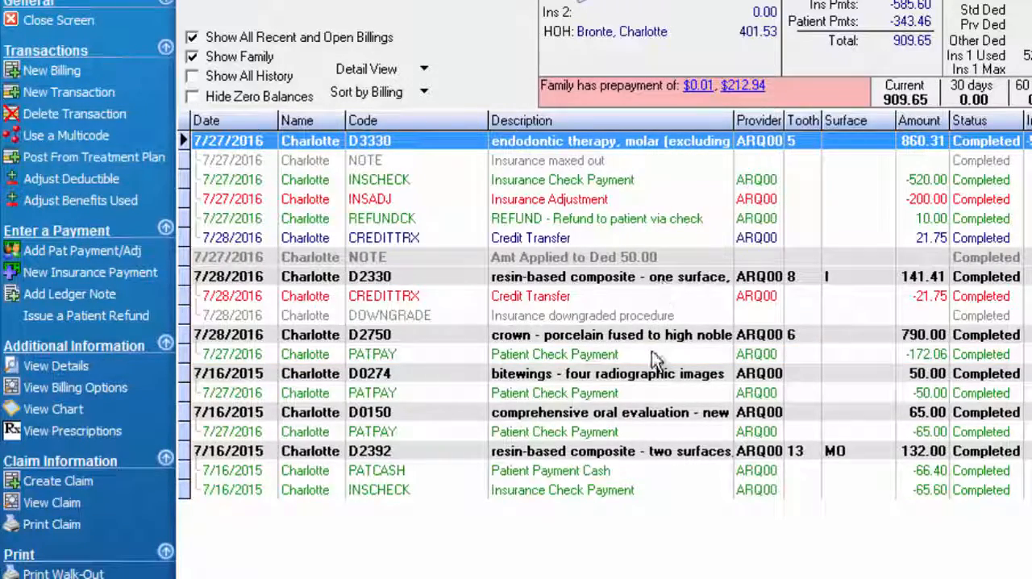
left_click(633, 336)
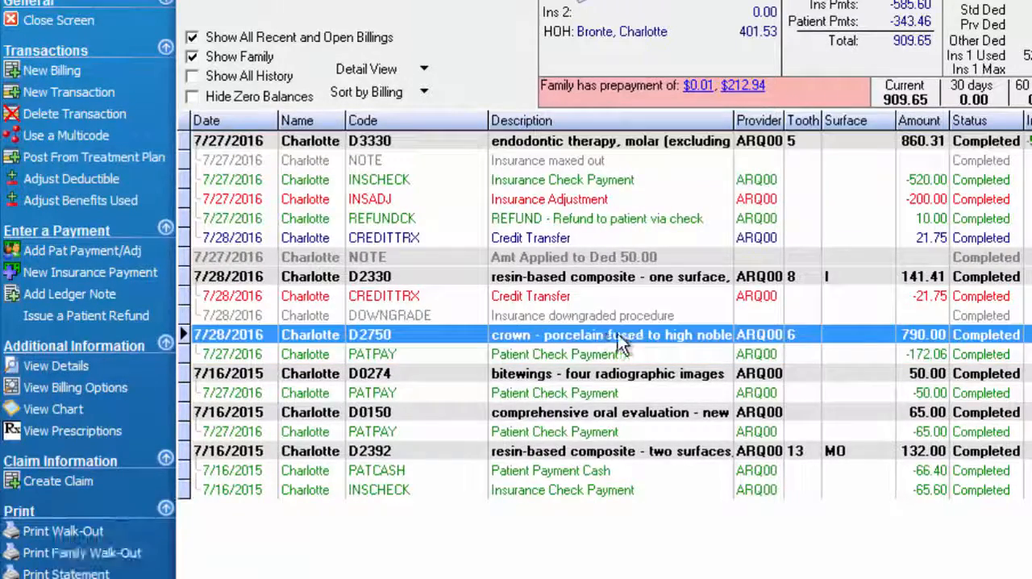
left_click(926, 354)
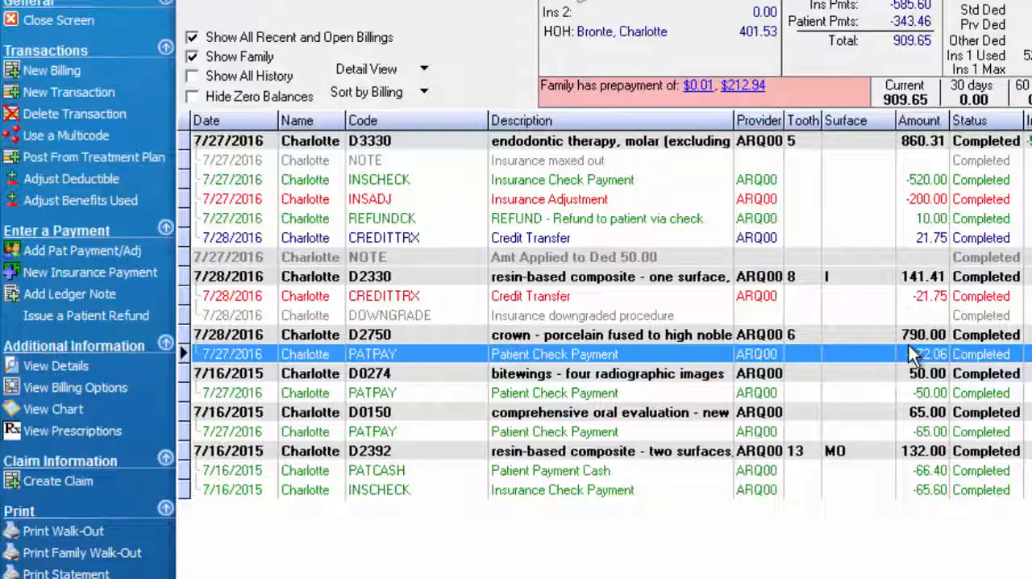
left_click(849, 238)
left_click(647, 298)
left_click(630, 239)
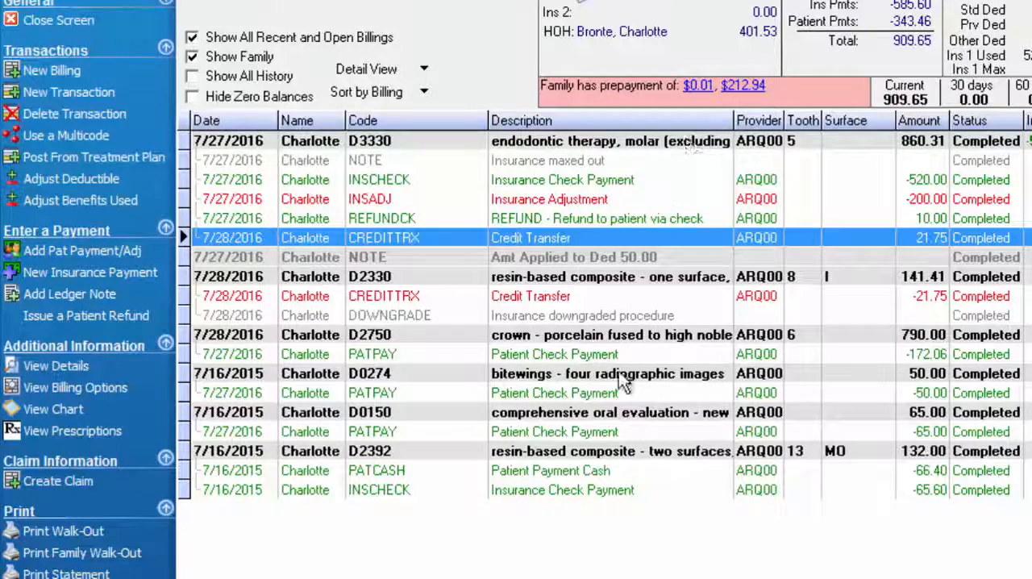
Open the $212.94 family prepayment for distribution and clear today's payment amounts from the D3330, D2330 and D2750 charges
left_click(742, 87)
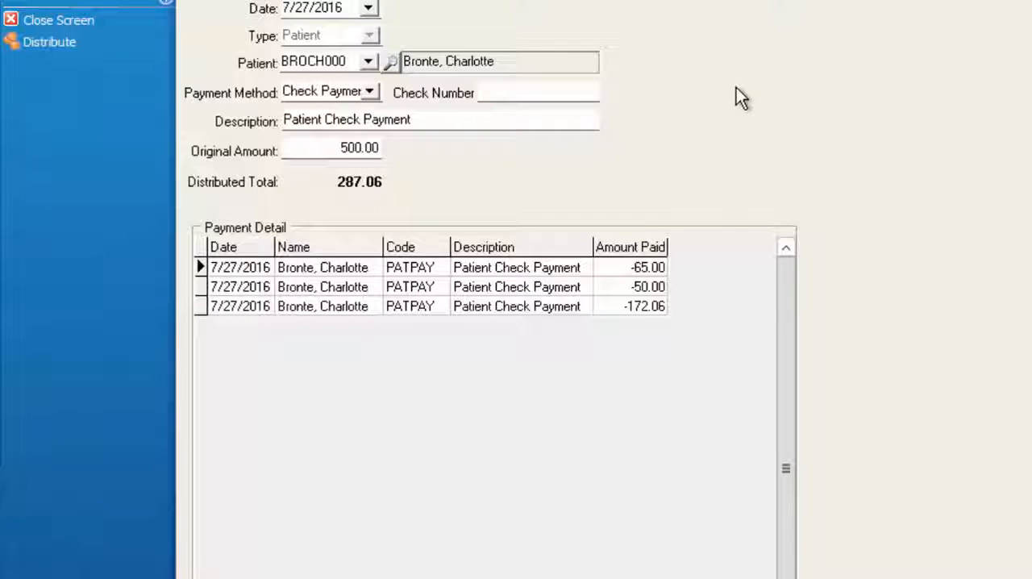
left_click(334, 148)
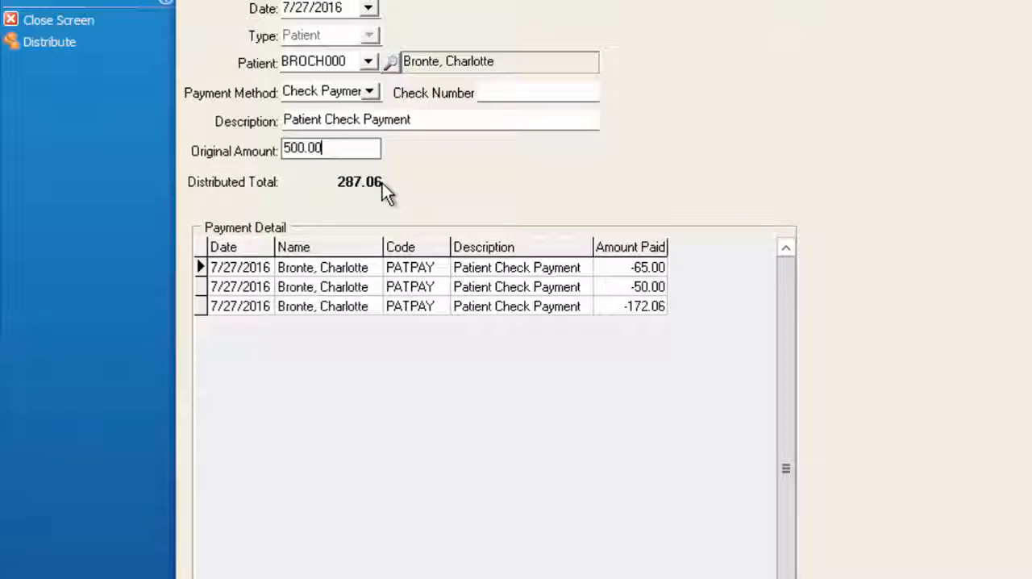
left_click(53, 40)
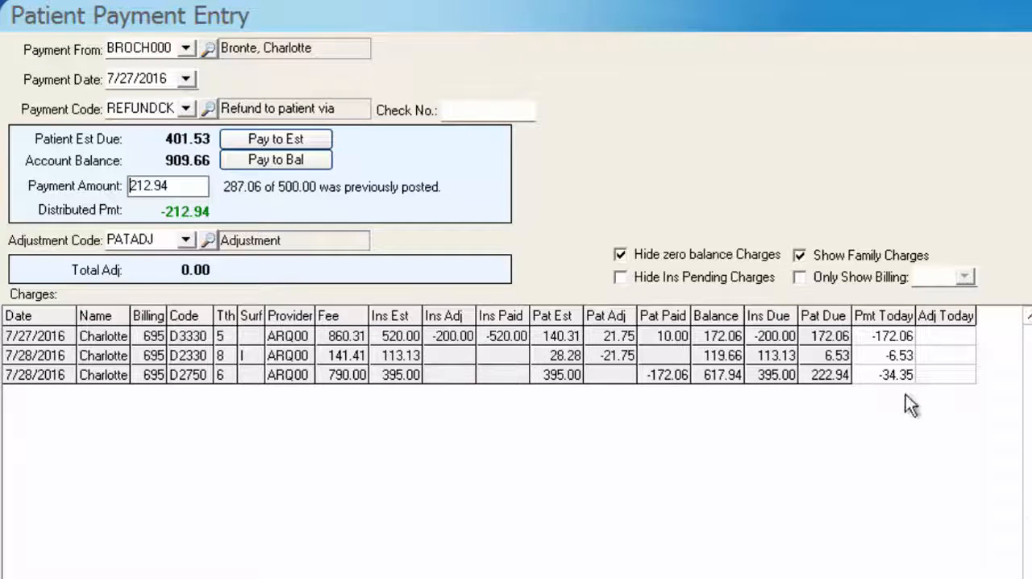
left_click(892, 342)
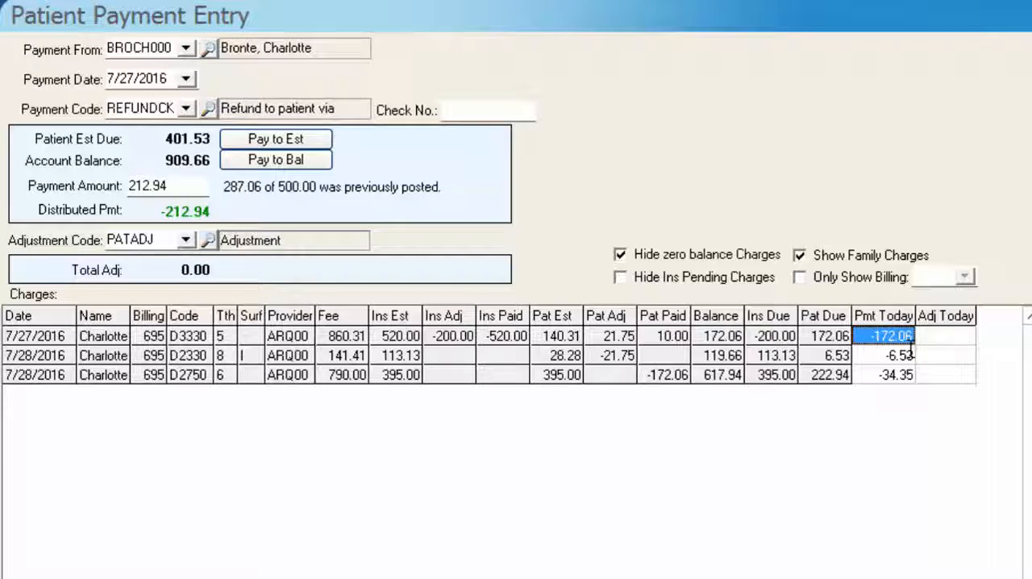
key("Delete")
key("Down")
key("Delete")
key("Down")
key("Delete")
key("Down")
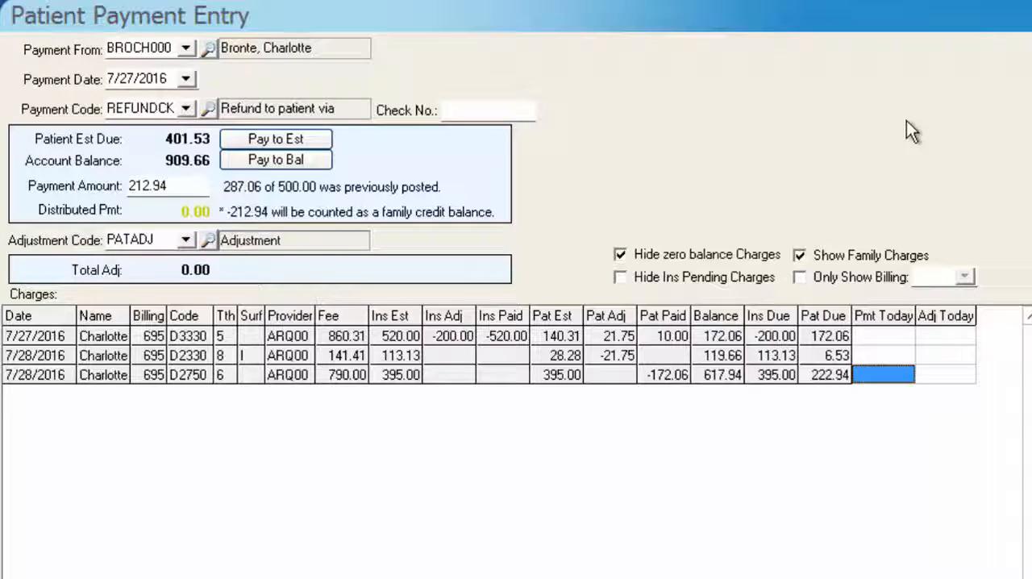
Apply 212.94 of the prepayment to the D2750 crown, post the distribution, and return to the ledger
type("212")
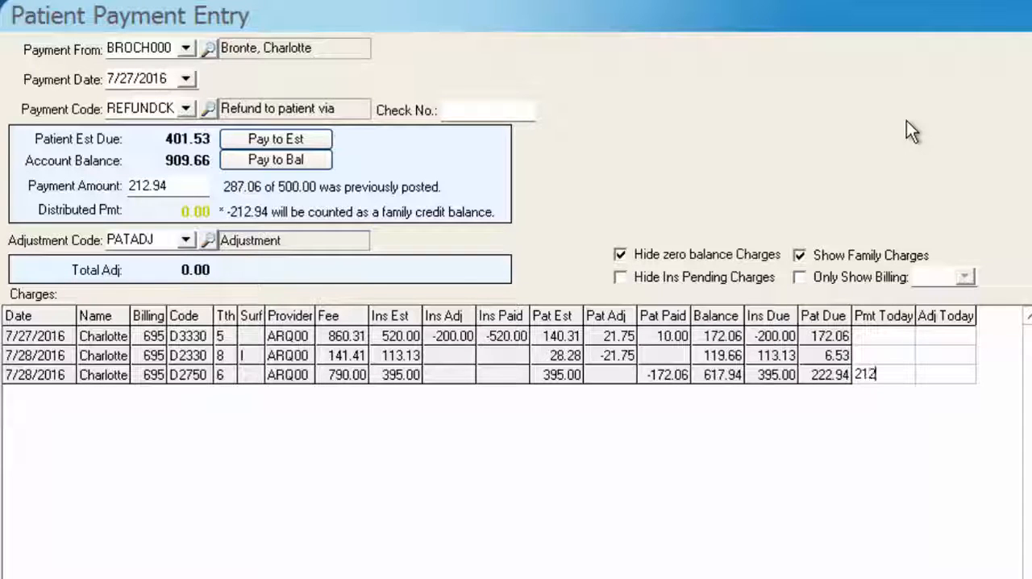
type(".94")
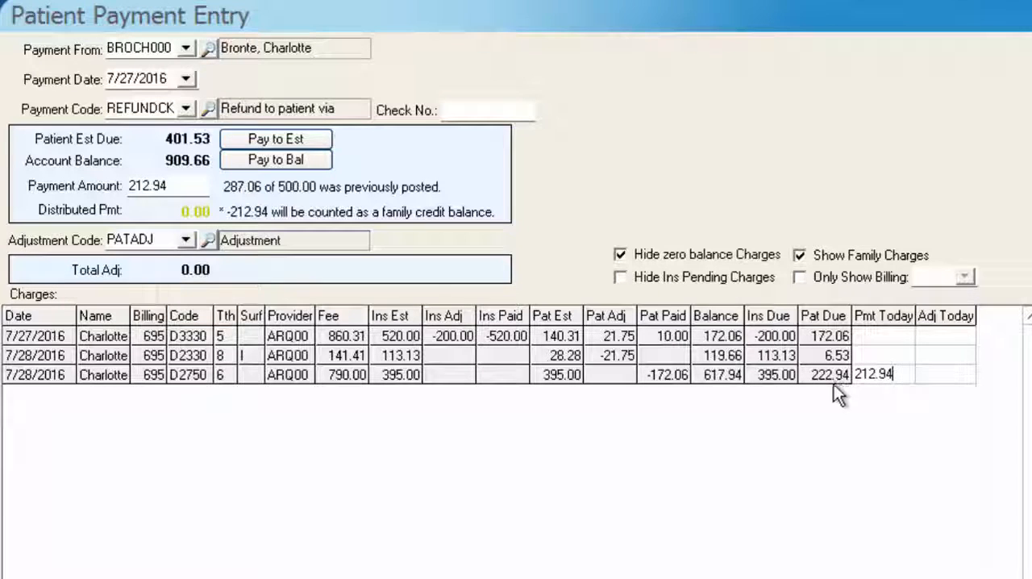
key("Tab")
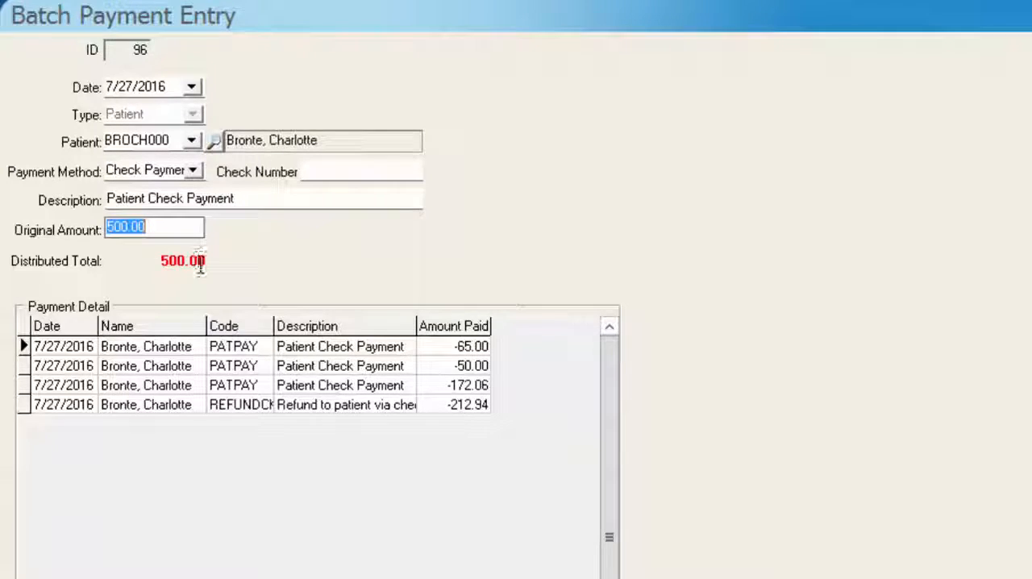
left_click(18, 118)
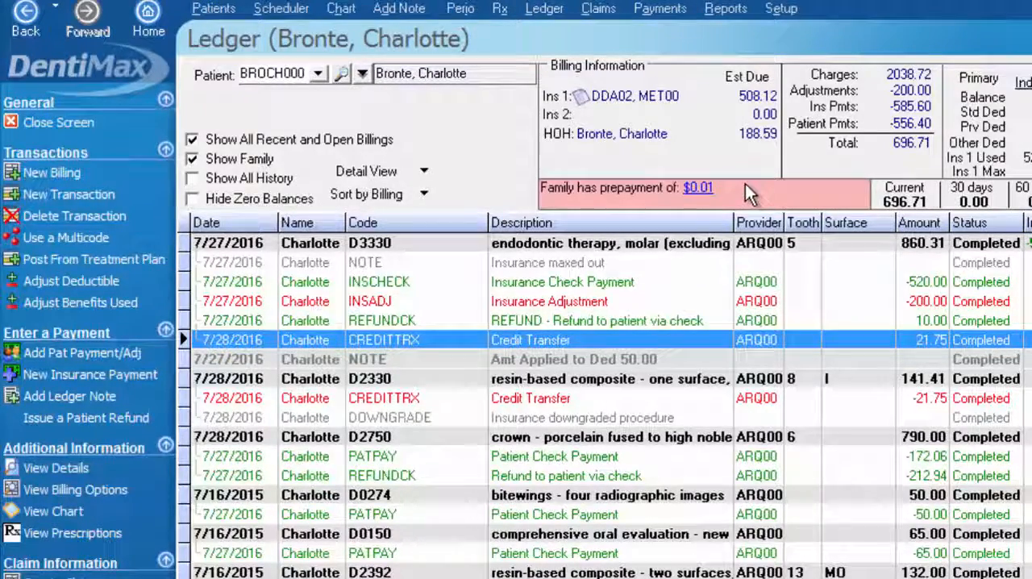
Change the account code of the refund entry under the D2750 crown to PATPAY, Patient Check Payment, and save it
left_click(918, 476)
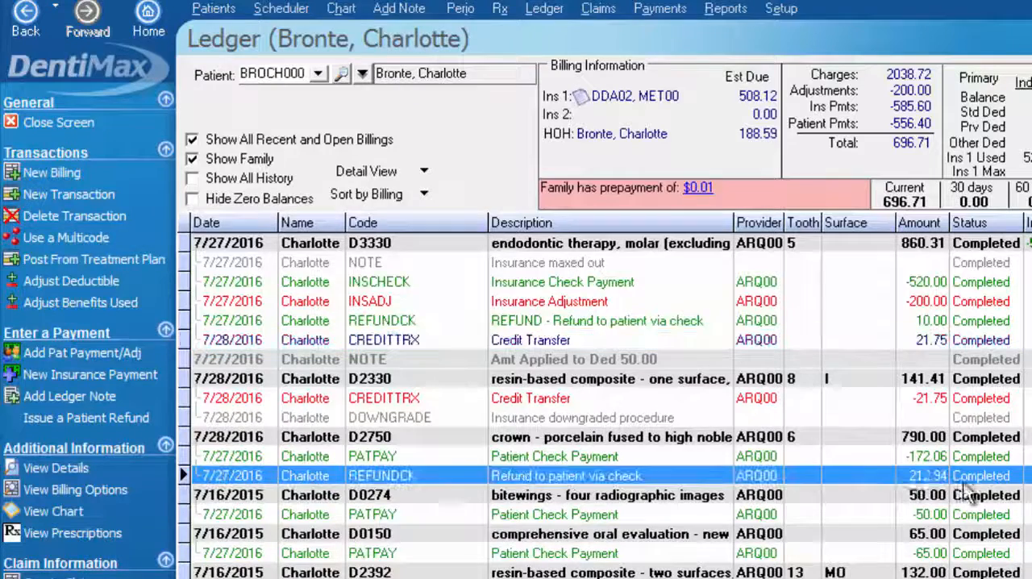
left_click(912, 440)
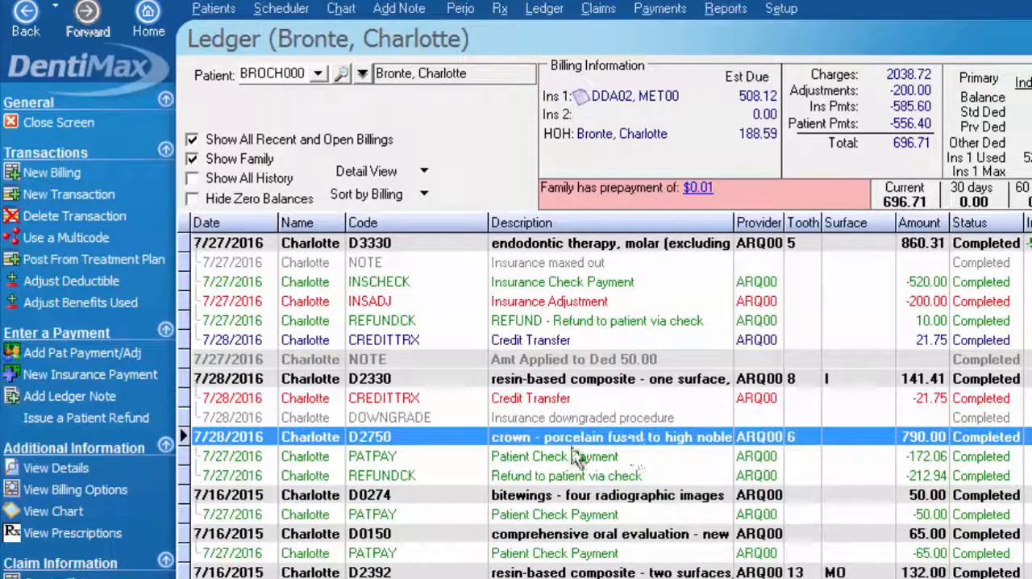
left_click(580, 475)
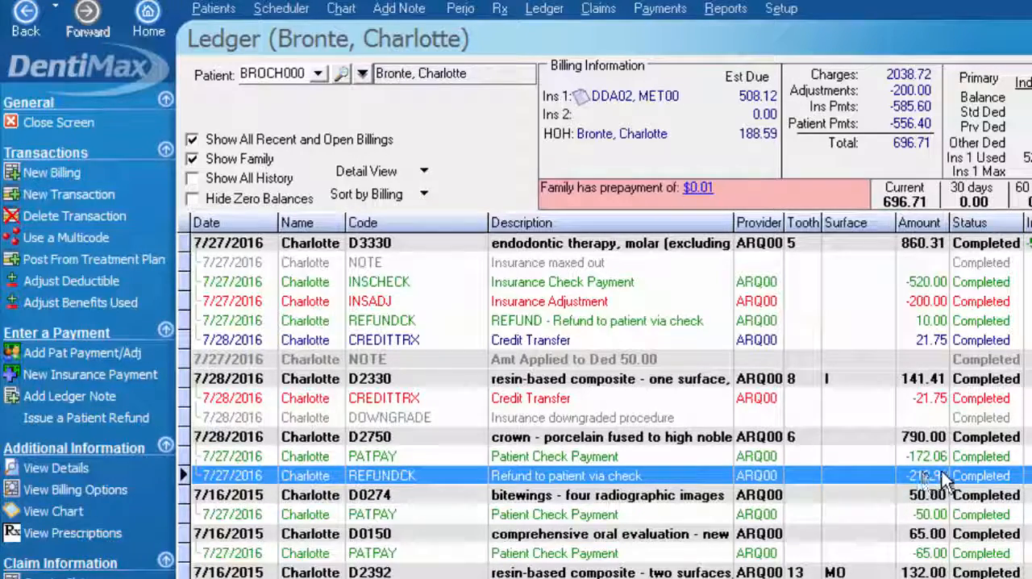
double_click(570, 477)
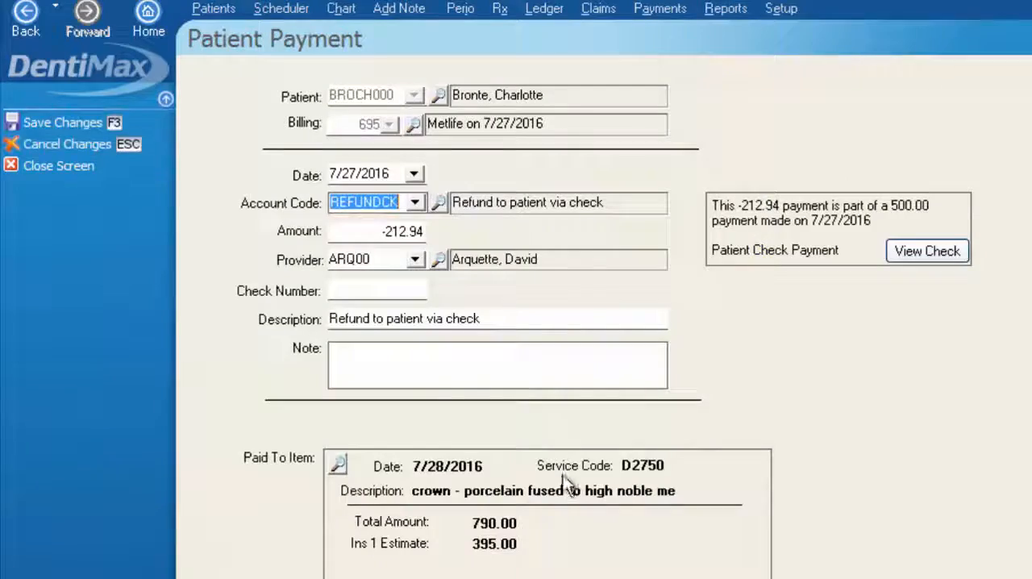
left_click(414, 202)
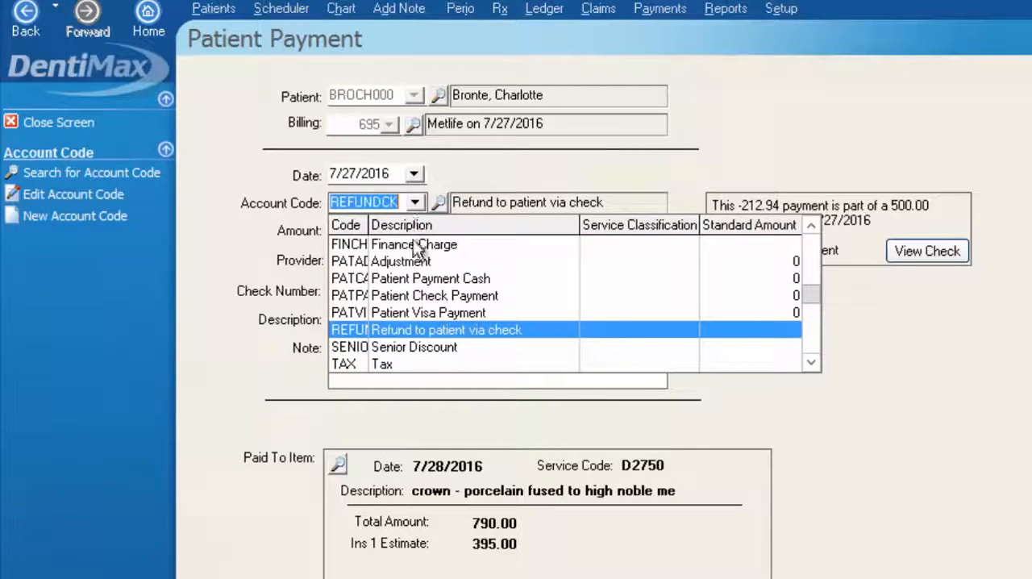
left_click(418, 299)
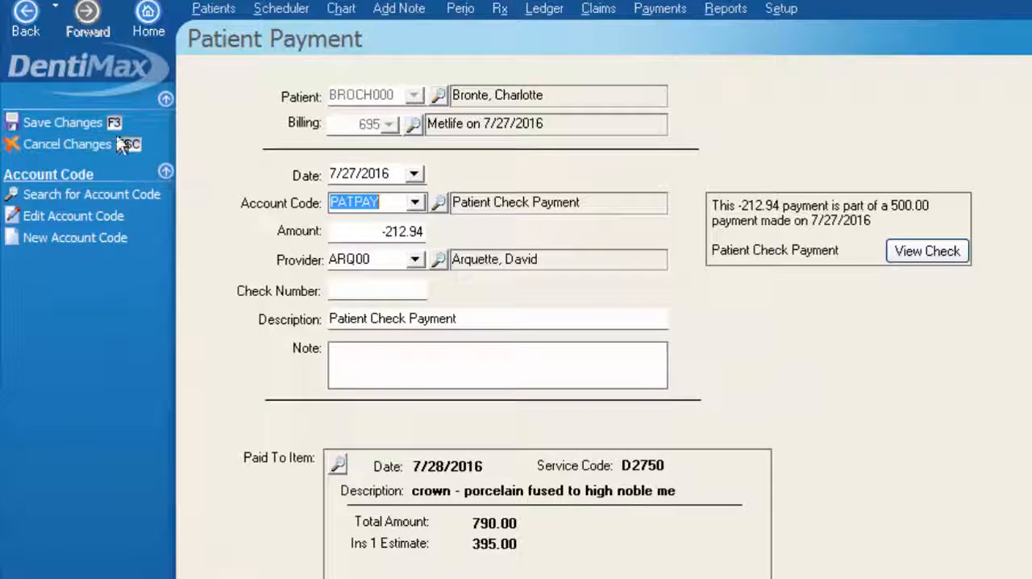
left_click(84, 122)
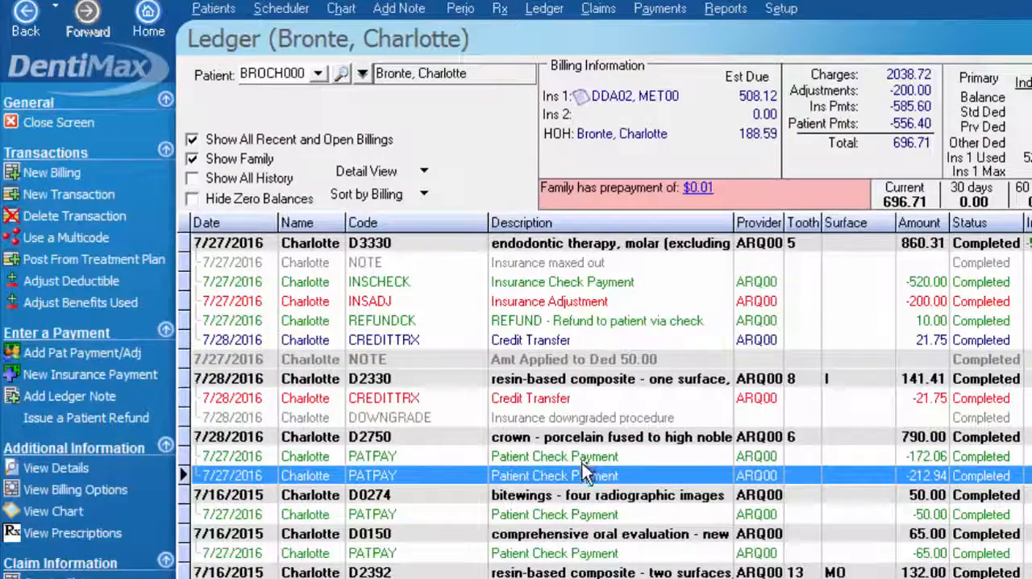
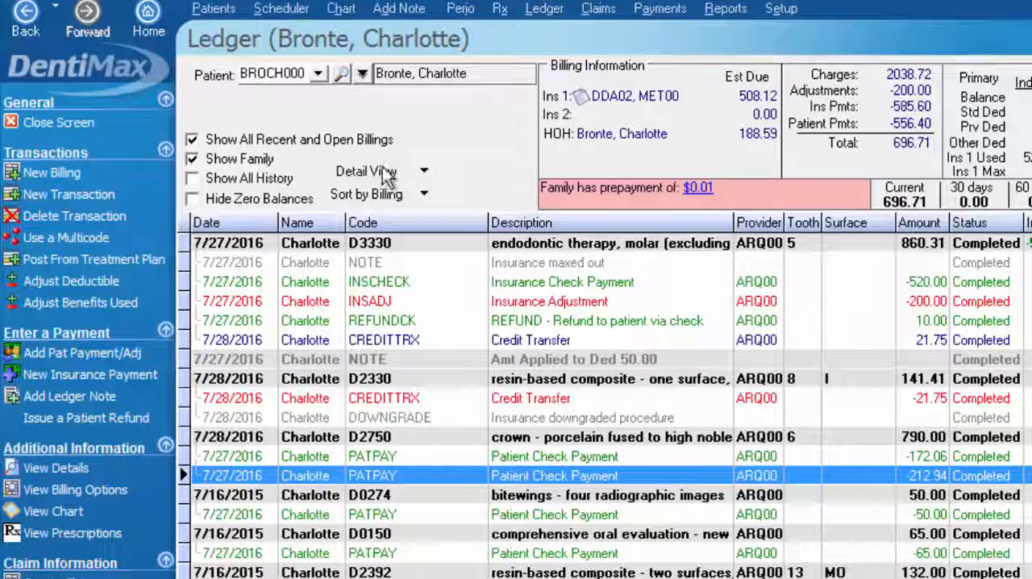
Review the adjustment codes offered on the patient refund entry, and return to the ledger without entering a refund
left_click(623, 456)
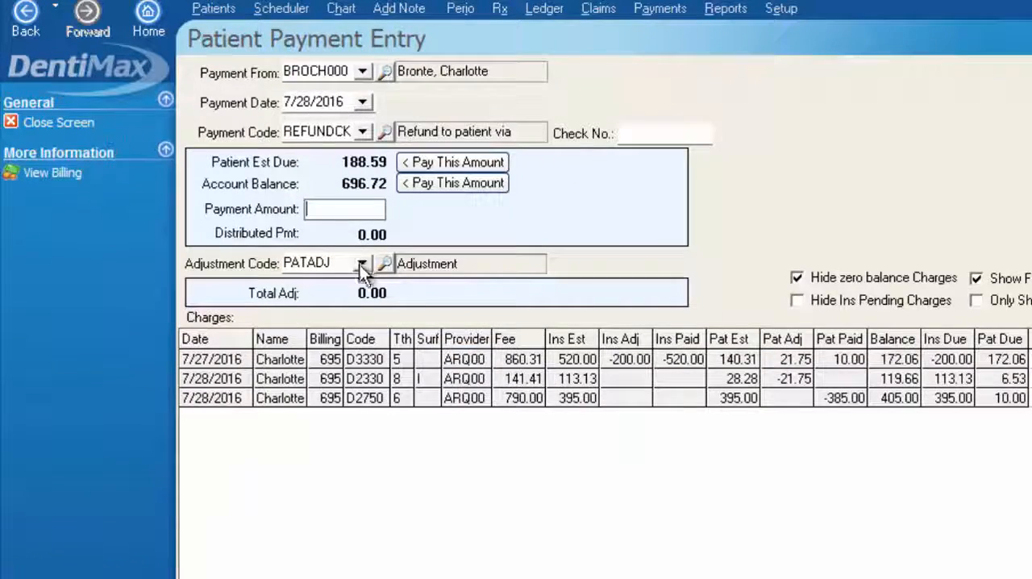
left_click(362, 263)
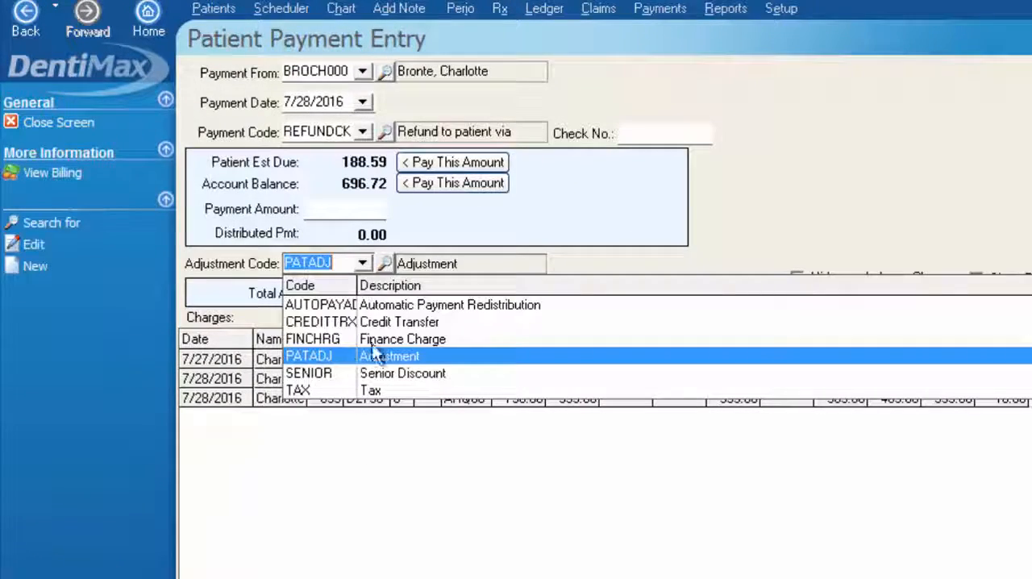
left_click(363, 263)
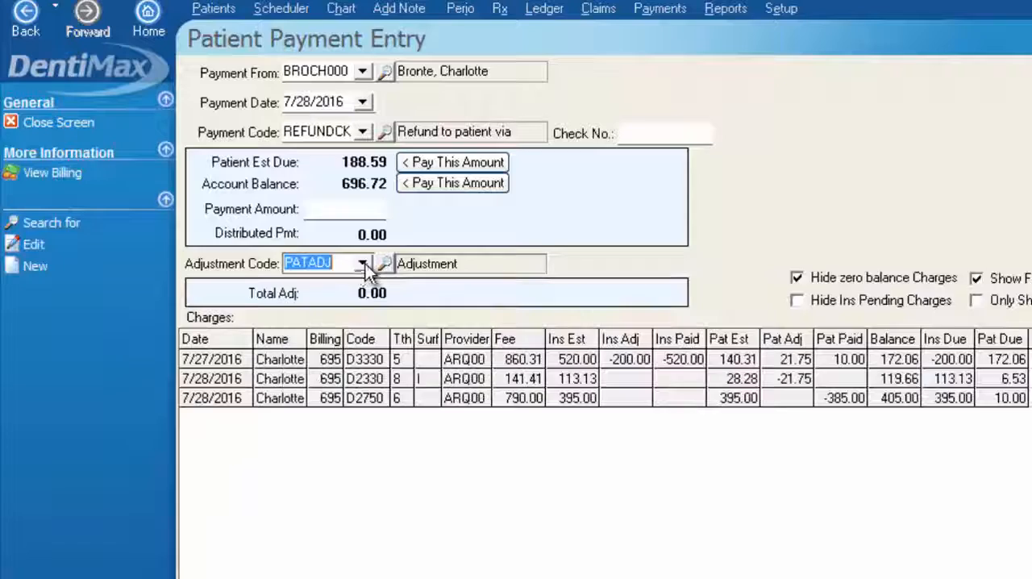
left_click(59, 121)
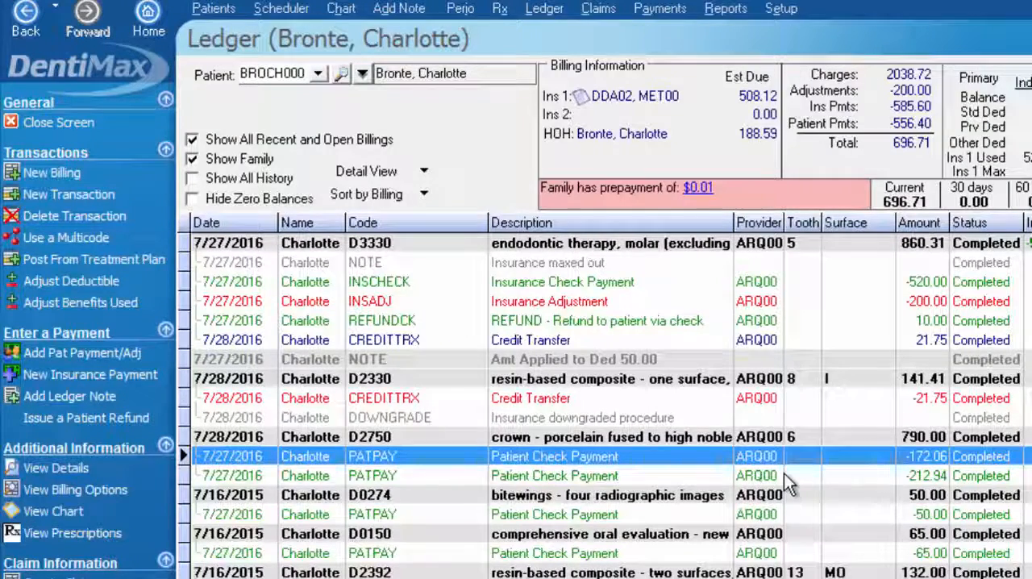
left_click(788, 476)
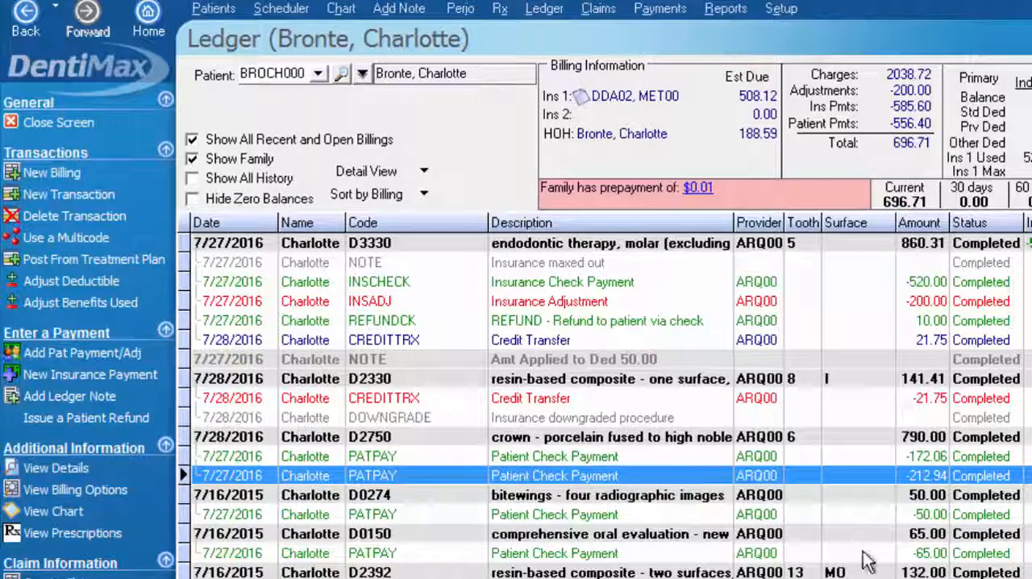
Open the DOWNGRADE note under the D2330 charge, examine its description, and return to the ledger
left_click(577, 419)
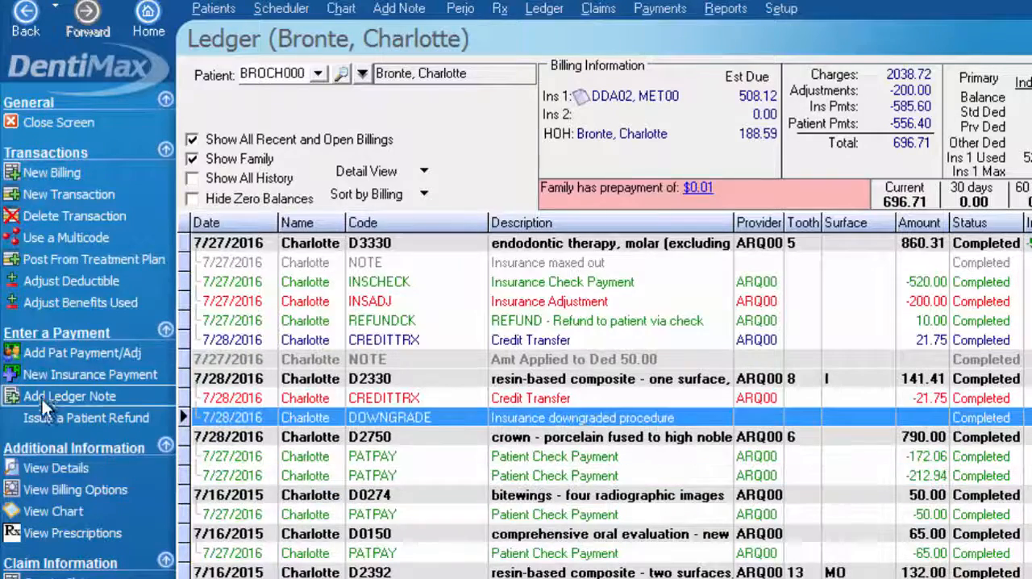
double_click(581, 418)
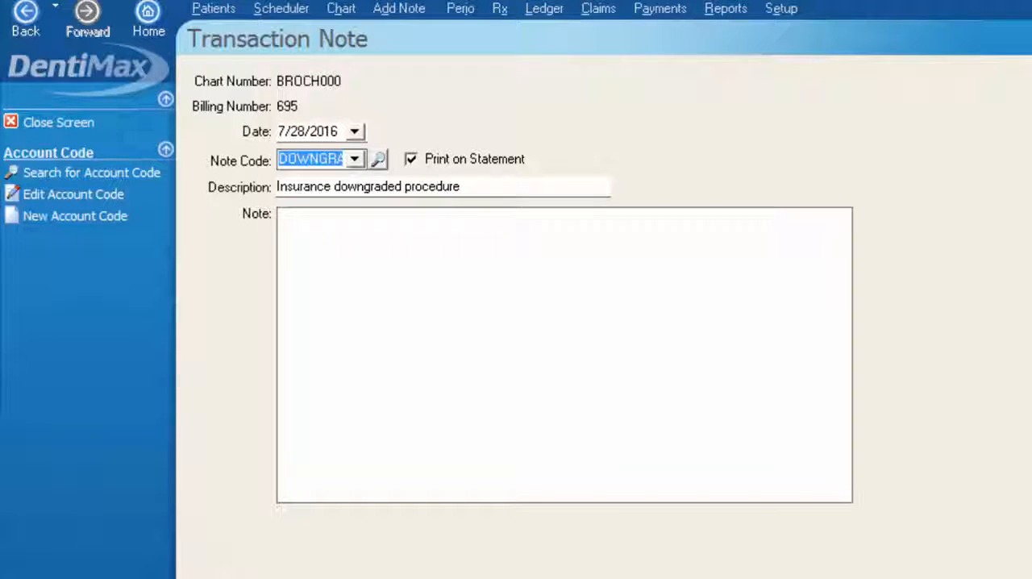
left_click_drag(475, 184, 246, 193)
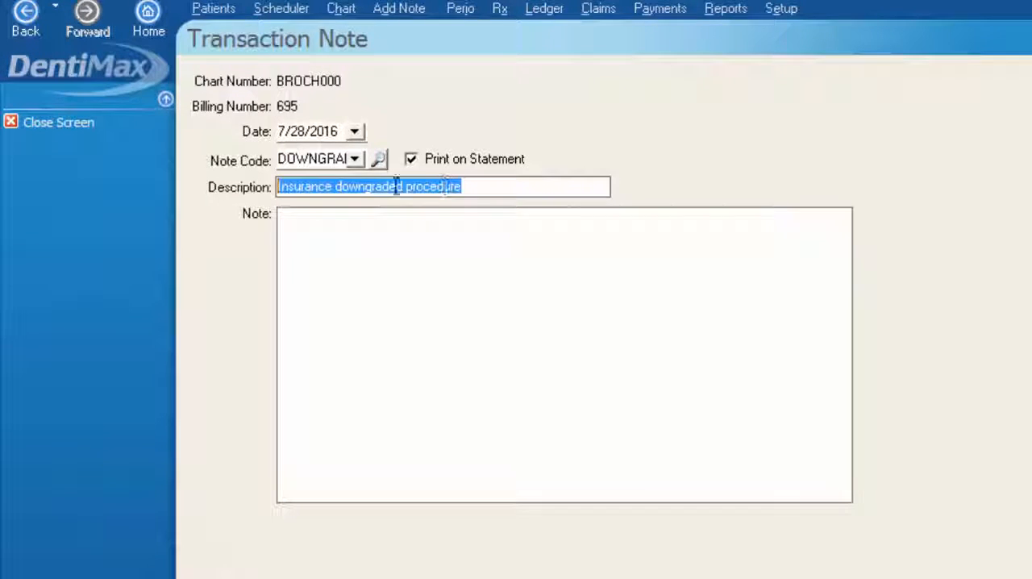
left_click(50, 122)
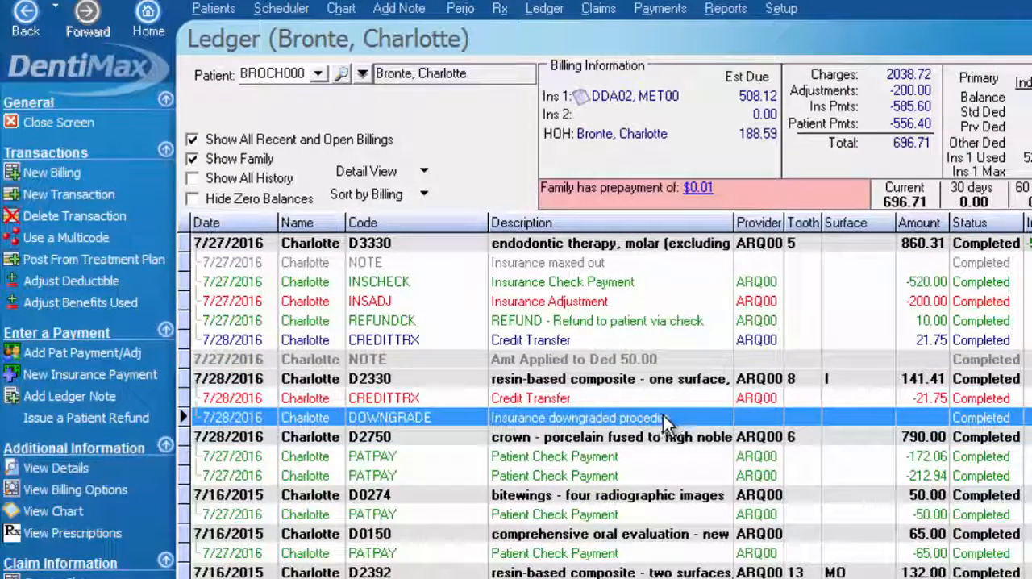
Add a ledger note to the D2330 charge with code NOTE, description "Please call the office to discuss" and Print on Statement enabled, and save it
left_click(308, 379)
left_click(113, 397)
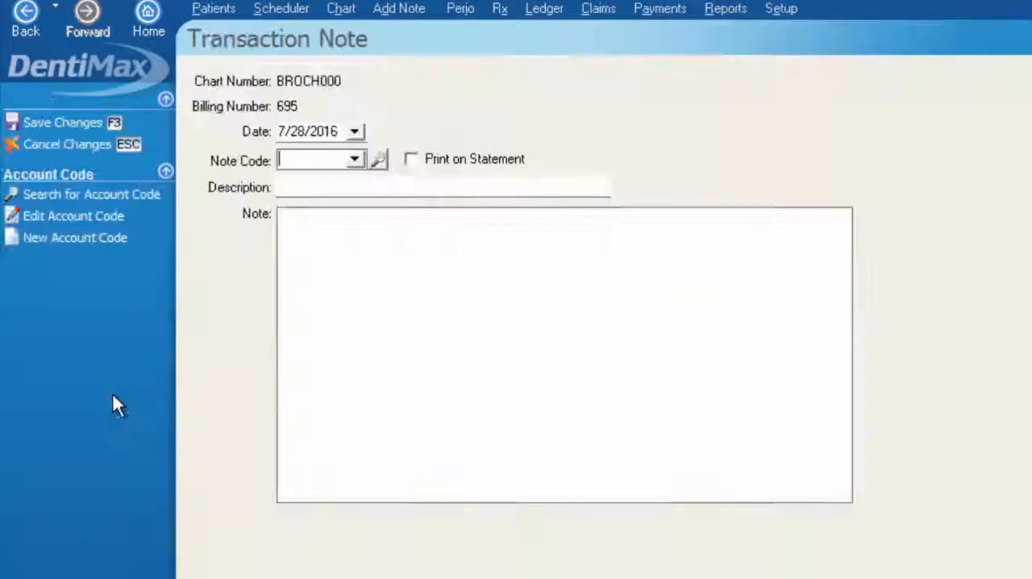
left_click(355, 158)
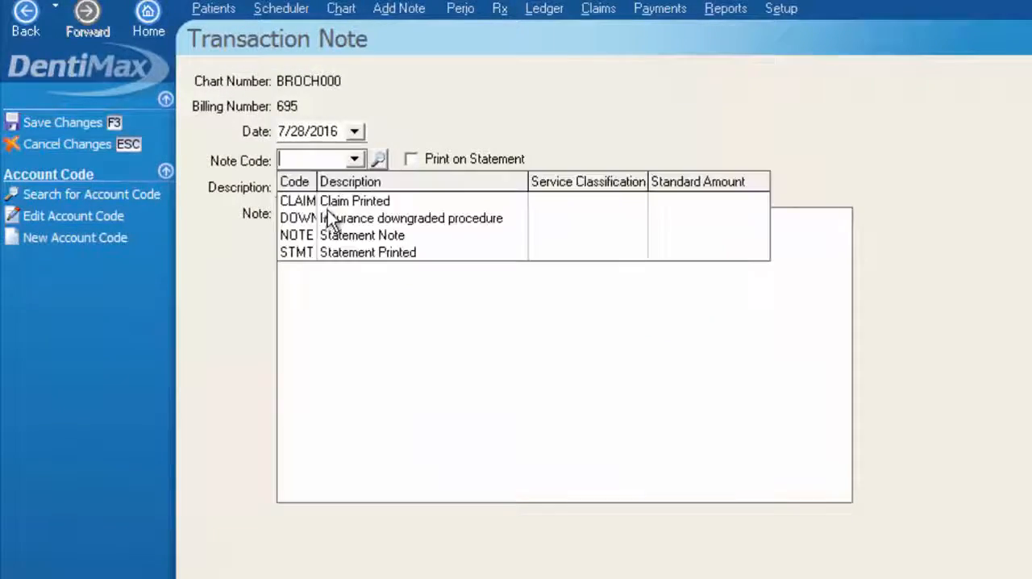
left_click(330, 237)
key("Tab")
type("Please call")
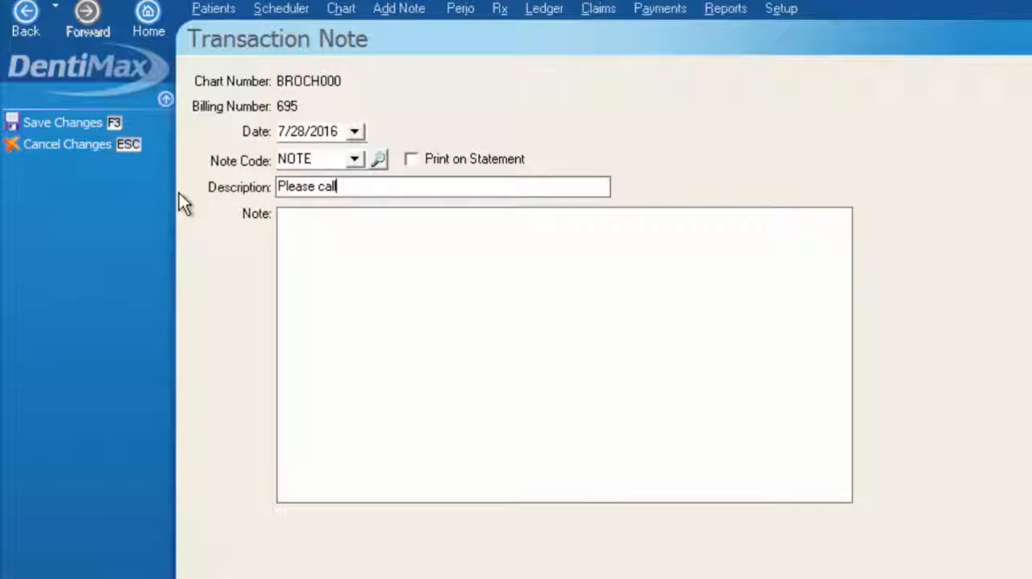
type(" the office to discuss")
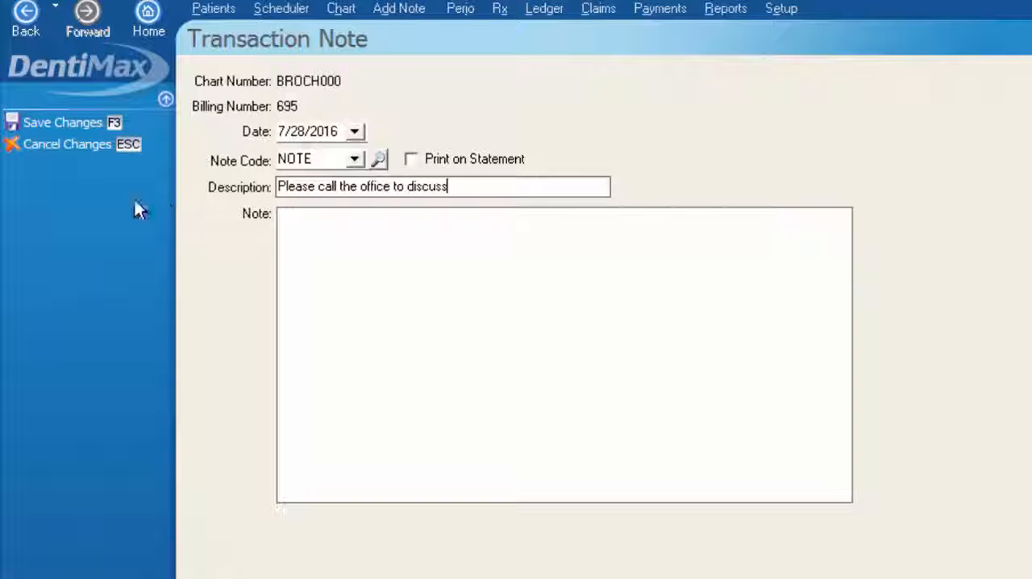
left_click(410, 159)
left_click(59, 122)
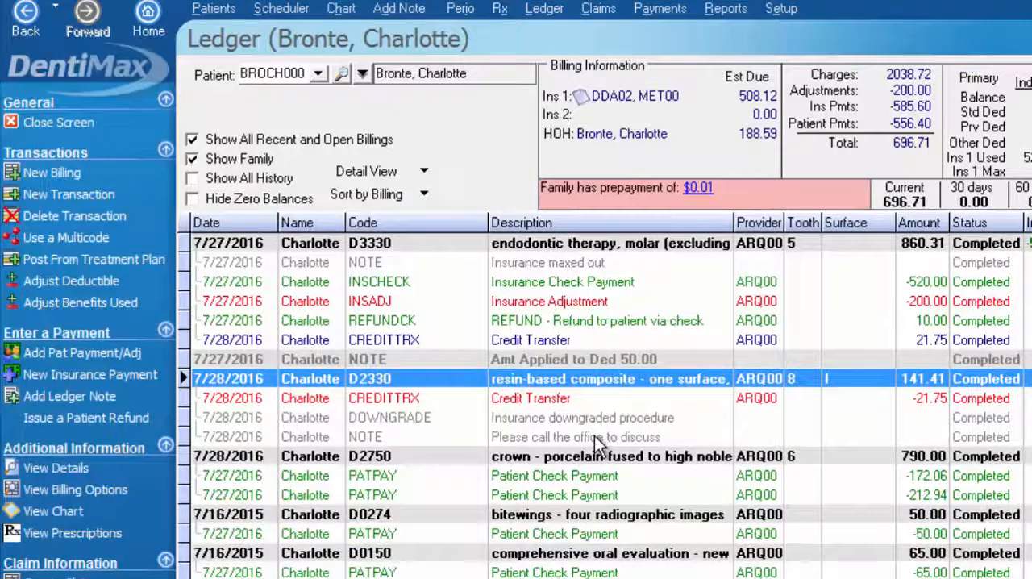
left_click(594, 437)
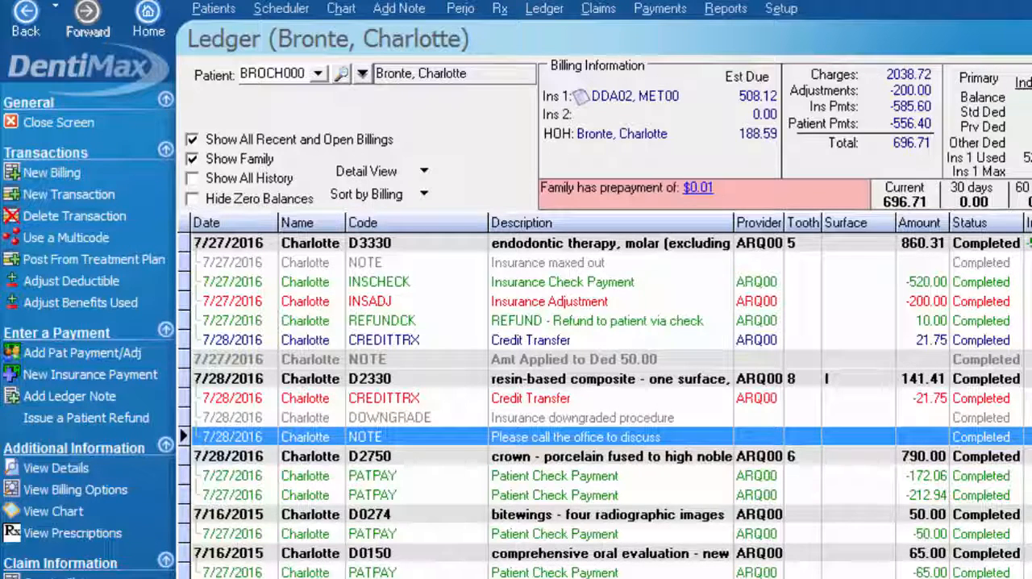
left_click(149, 577)
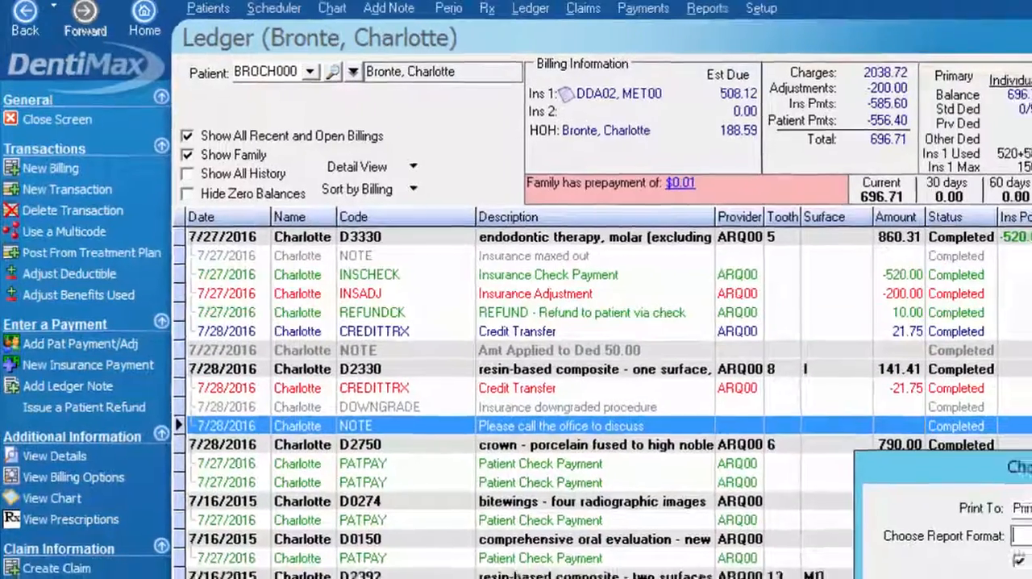
left_click(984, 558)
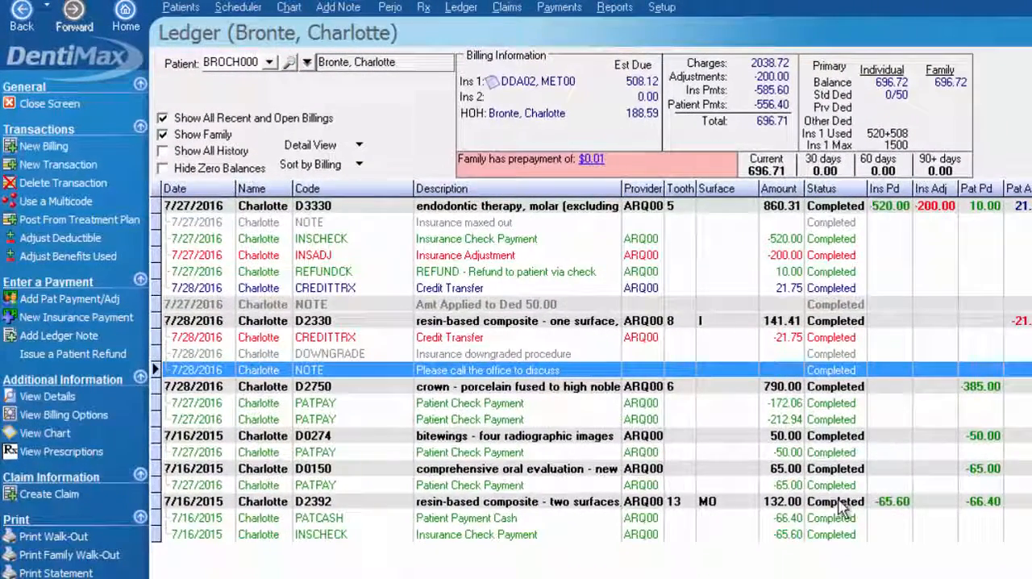
left_click(276, 474)
left_click(300, 503)
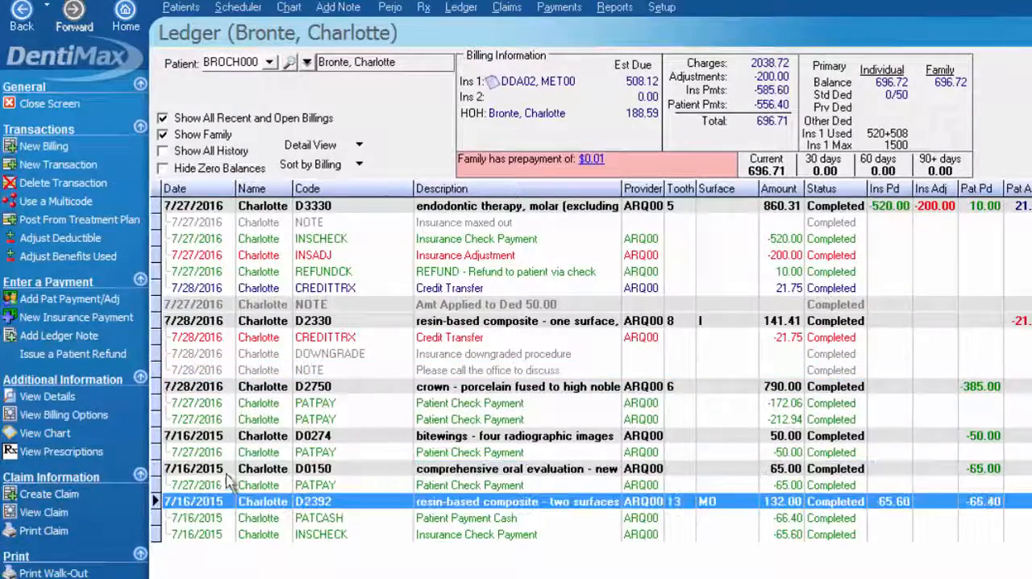
Start a ledger printout with the Ledger Patient report format, sent to the printer with print preview
left_click(228, 482)
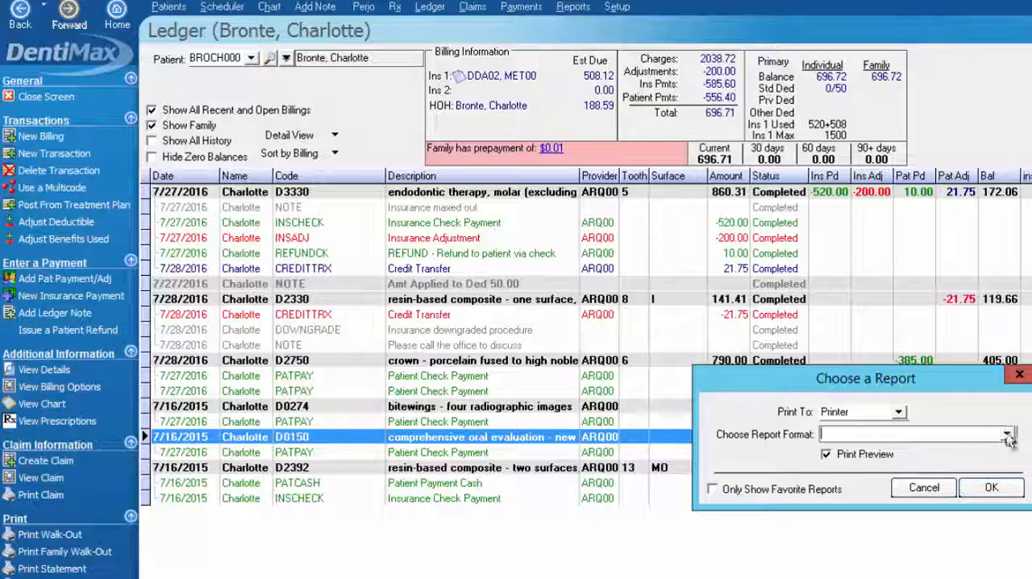
left_click(1008, 435)
left_click(873, 465)
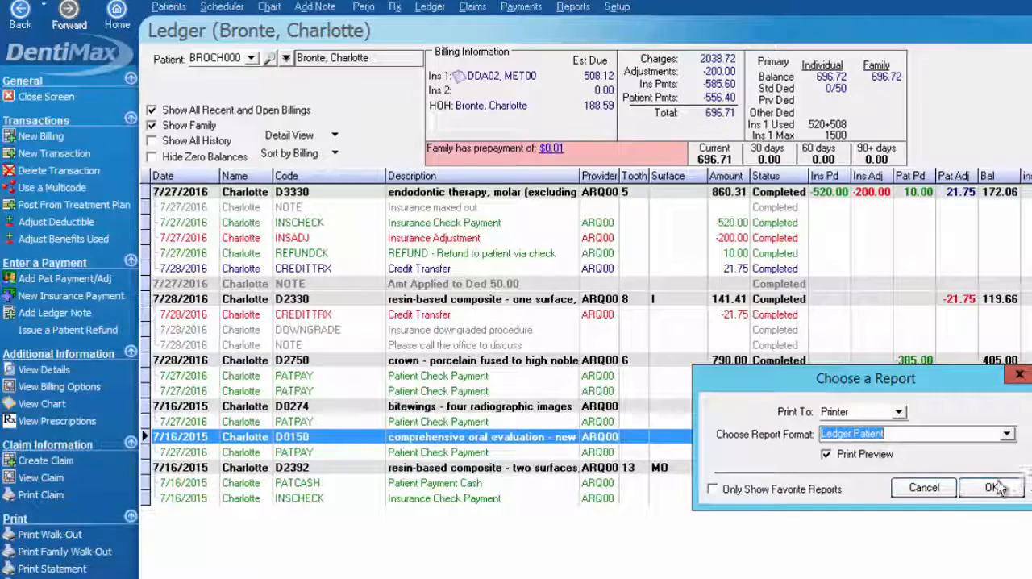
left_click(995, 488)
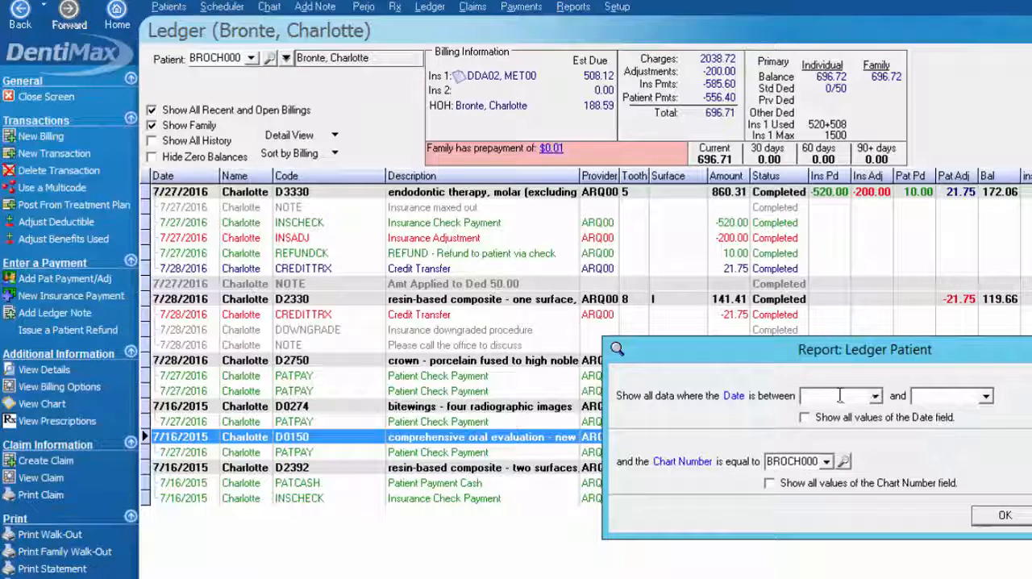
Run the report for dates between 1/1/2015 and 12/1/15, review its transactions and totals in the preview, and return to the ledger
type("1/1/2015")
key("Tab")
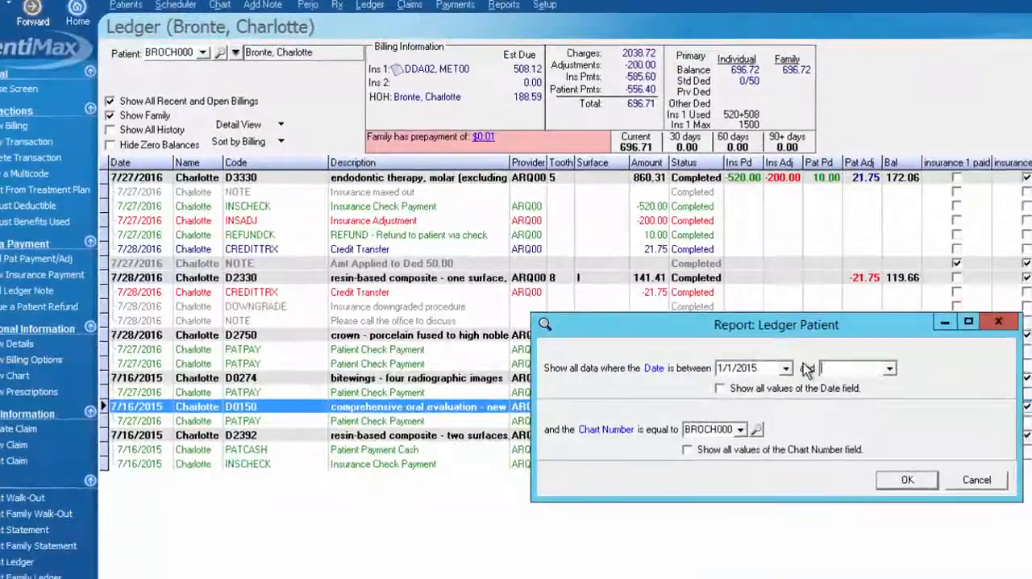
type("12/1/15")
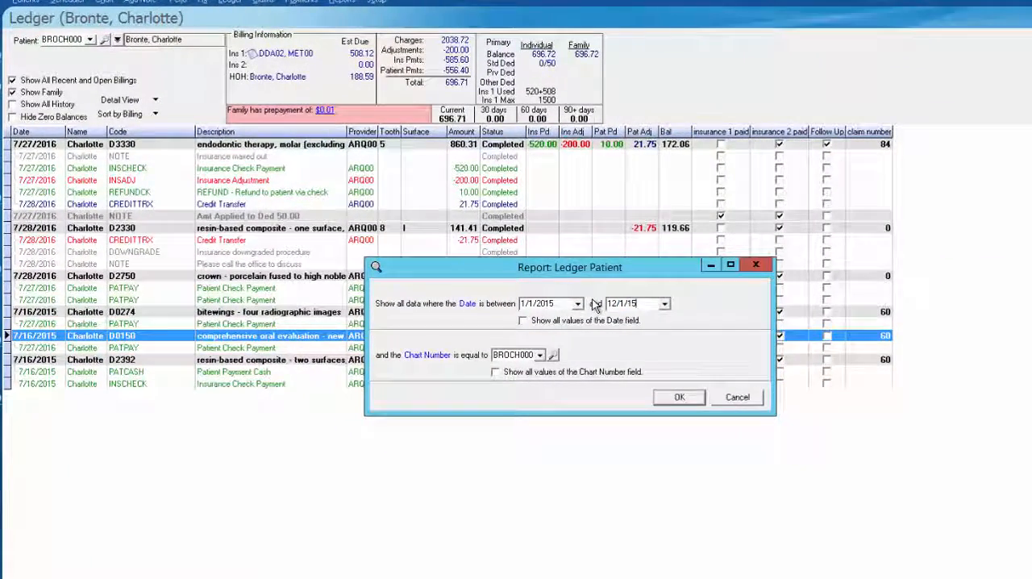
key("Return")
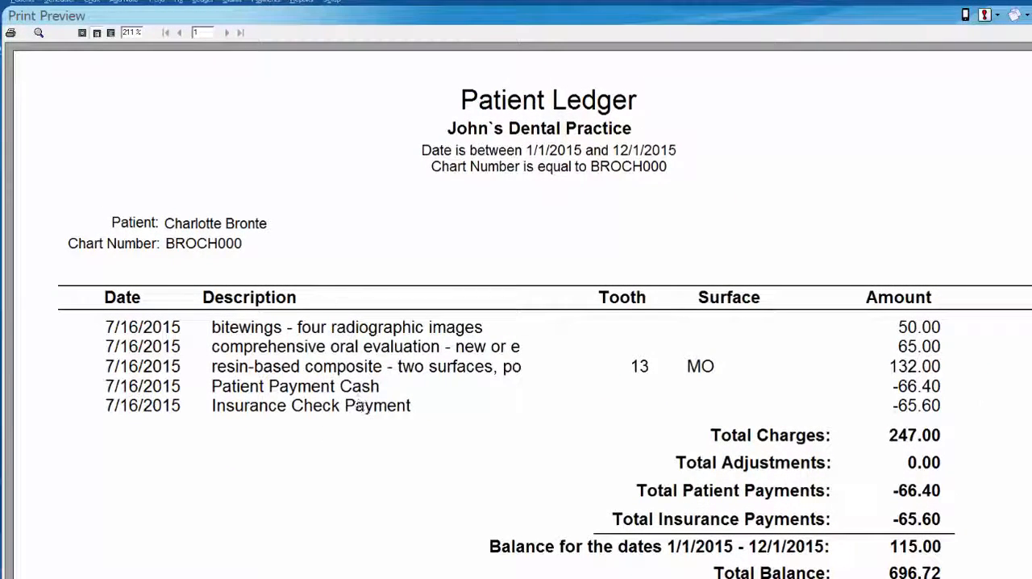
scroll(360, 405, "down", 5)
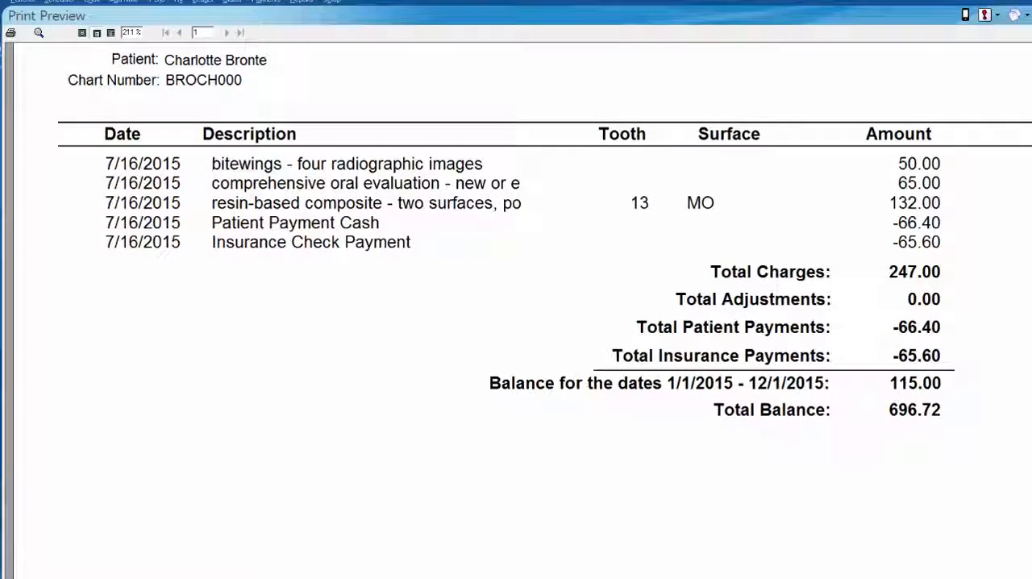
left_click(3, 96)
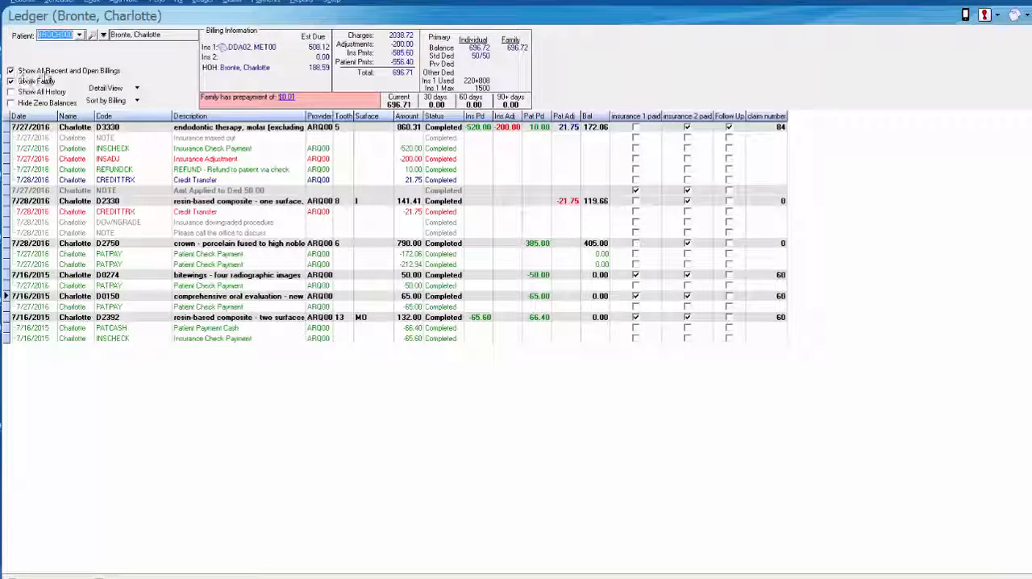
Turn Show All Recent and Open Billings off and back on to compare the ledger's single-billing and all-billings views
left_click(11, 72)
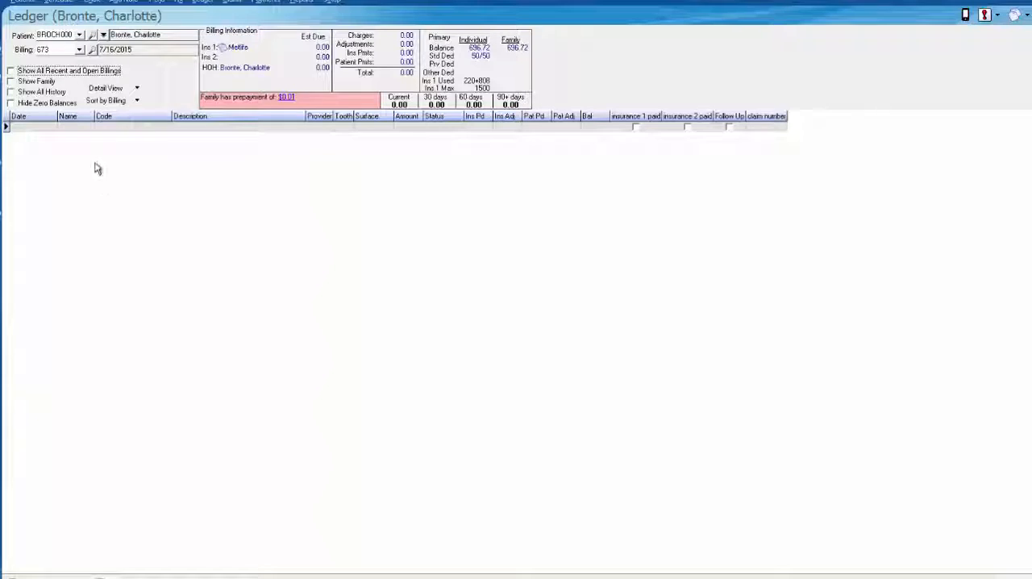
left_click(10, 71)
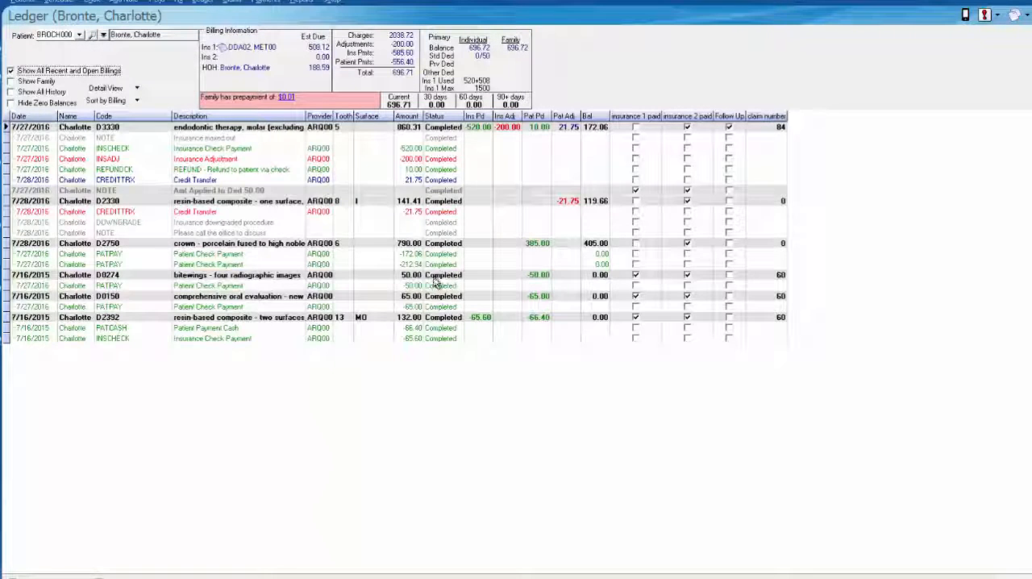